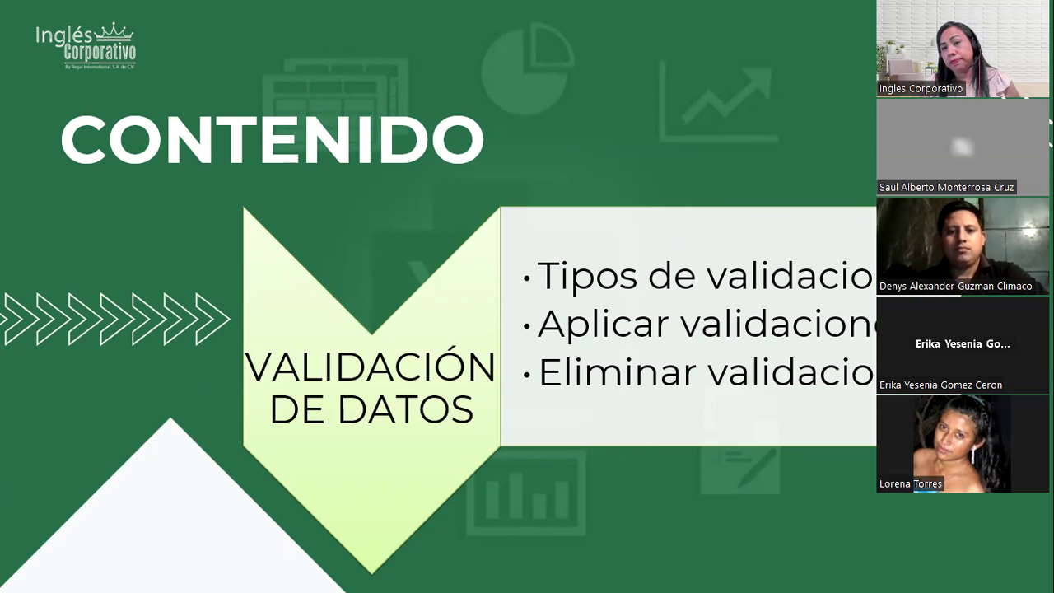
Advance the slideshow from CONTENIDO to the OBJETIVO slide.
key("Right")
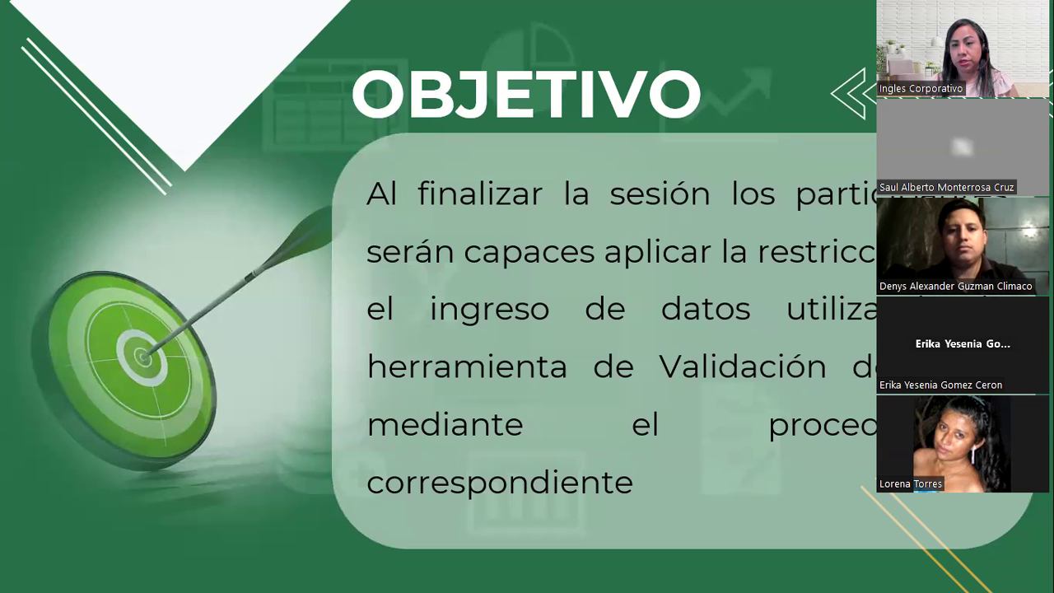
Advance the slideshow to the VALIDACIÓN DE DATOS definition slide.
key("Right")
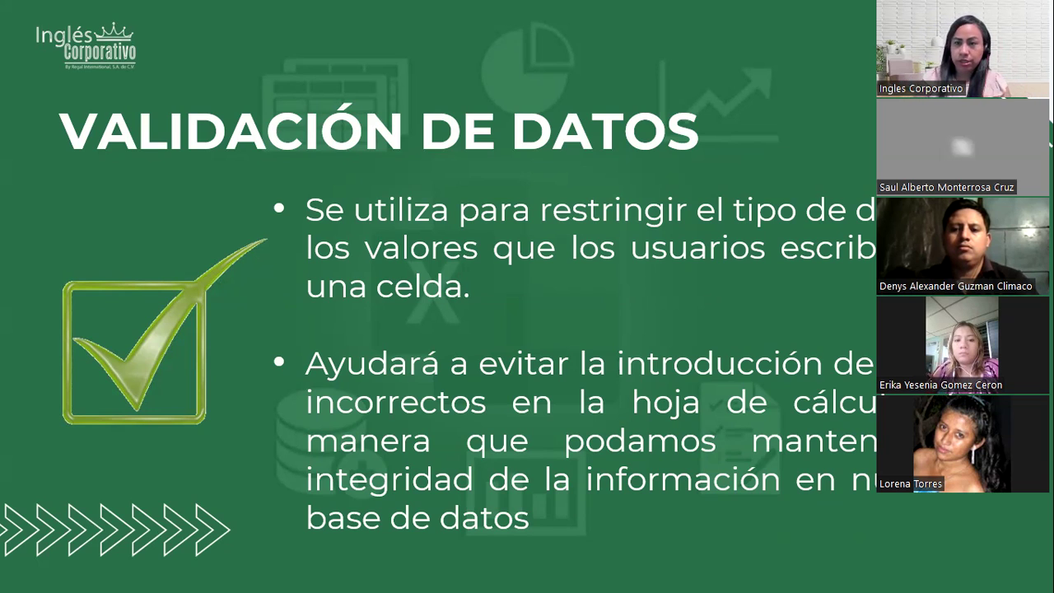
Advance the slideshow to the TIPOS DE VALIDACIONES slide.
key("Right")
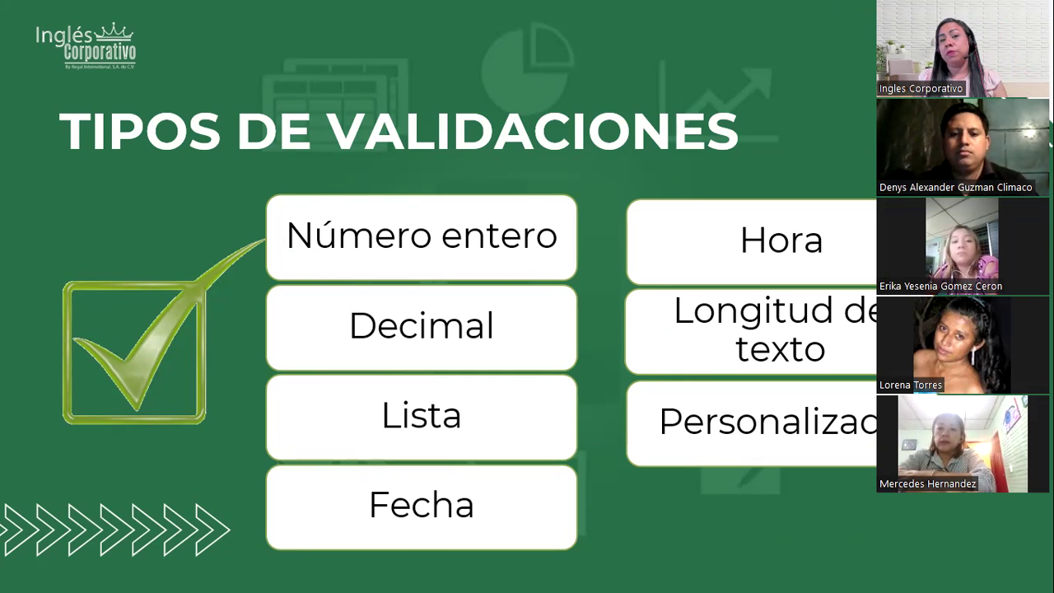
Show the ¿CÓMO APLICAR VALIDACIONES? slide and play its ribbon animation to the Datos tab.
key("Right")
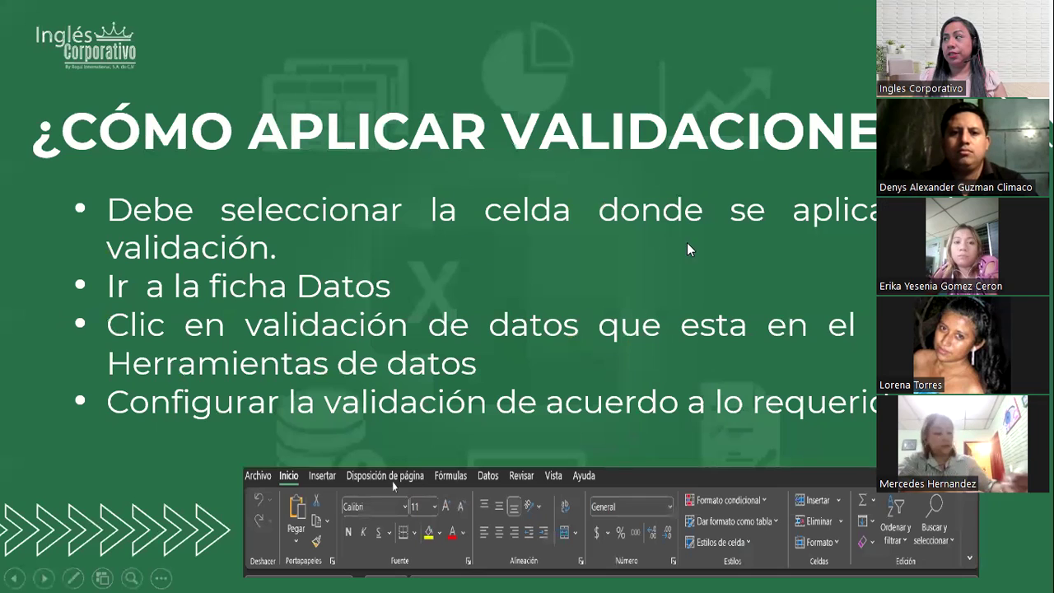
left_click(479, 478)
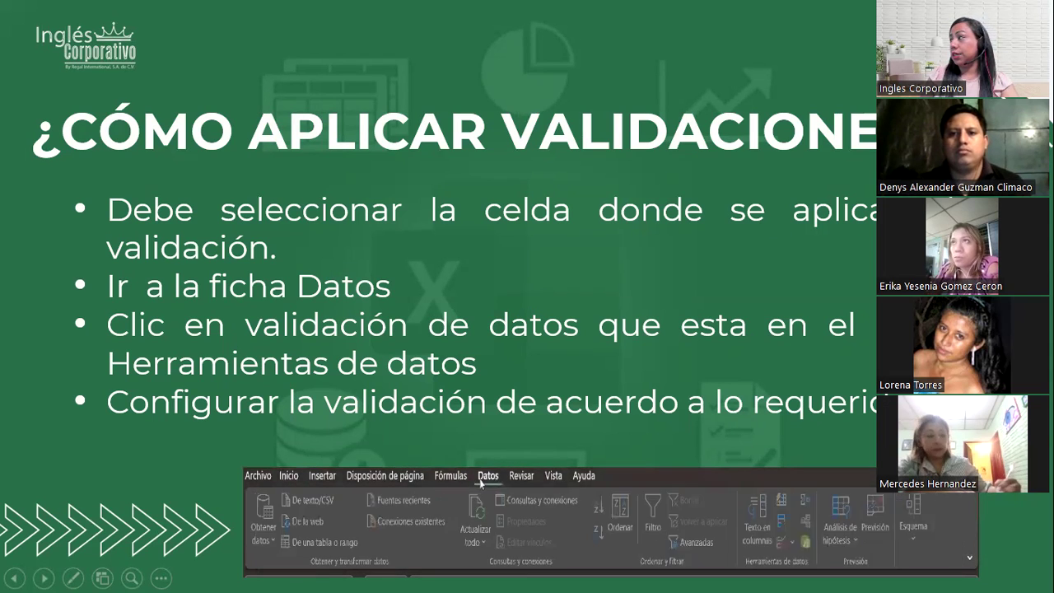
Advance past the ¿CÓMO APLICAR VALIDACIONES? slide toward the DESARROLLO slide.
key("Right")
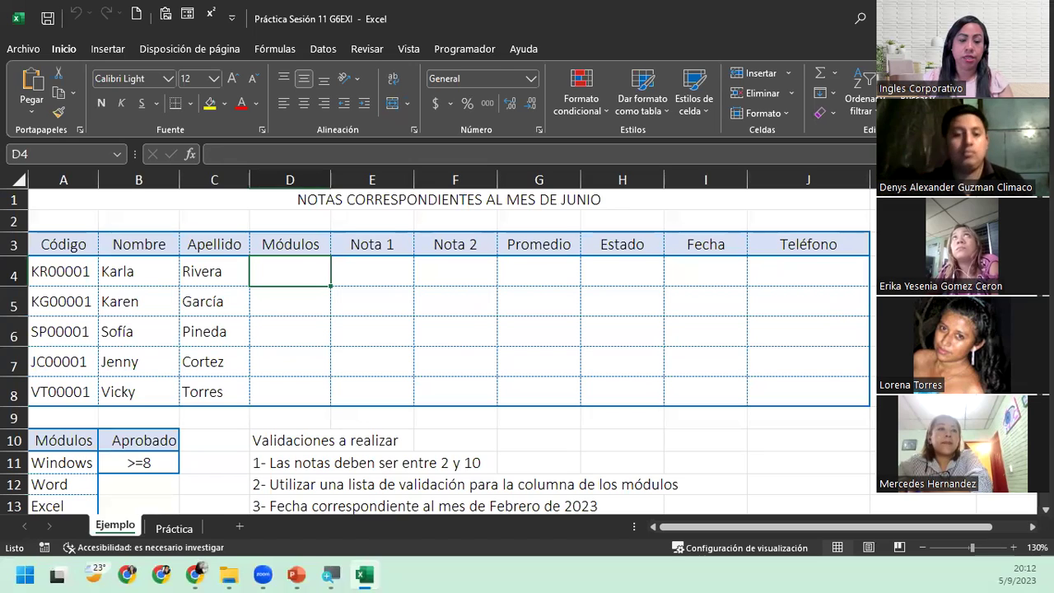
Bring the Práctica Sesión 11 G6EXI Ejemplo sheet forward and scroll to the validation requirements.
key("alt+Tab")
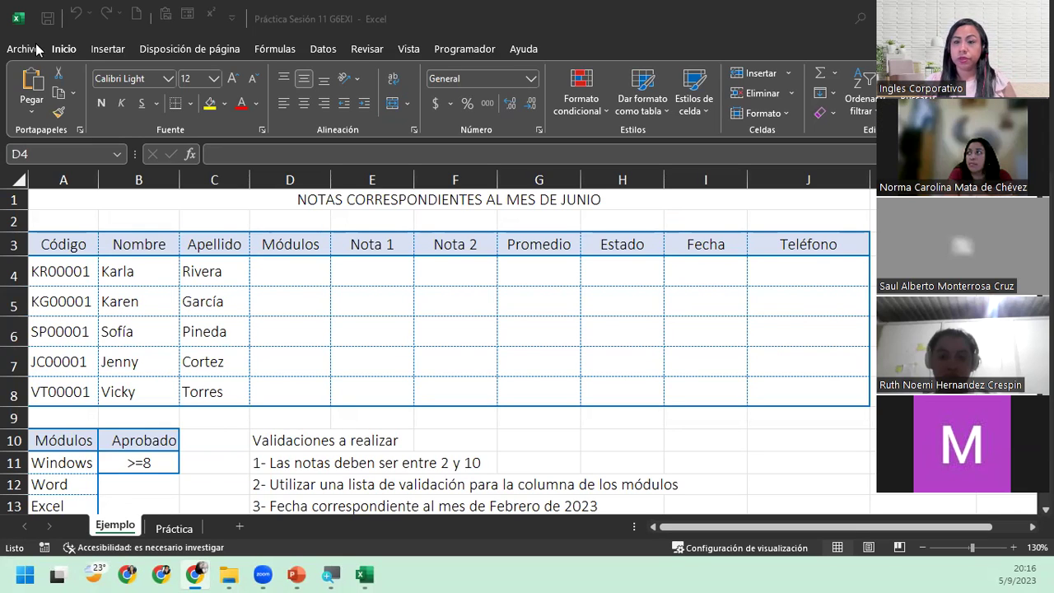
left_click(280, 463)
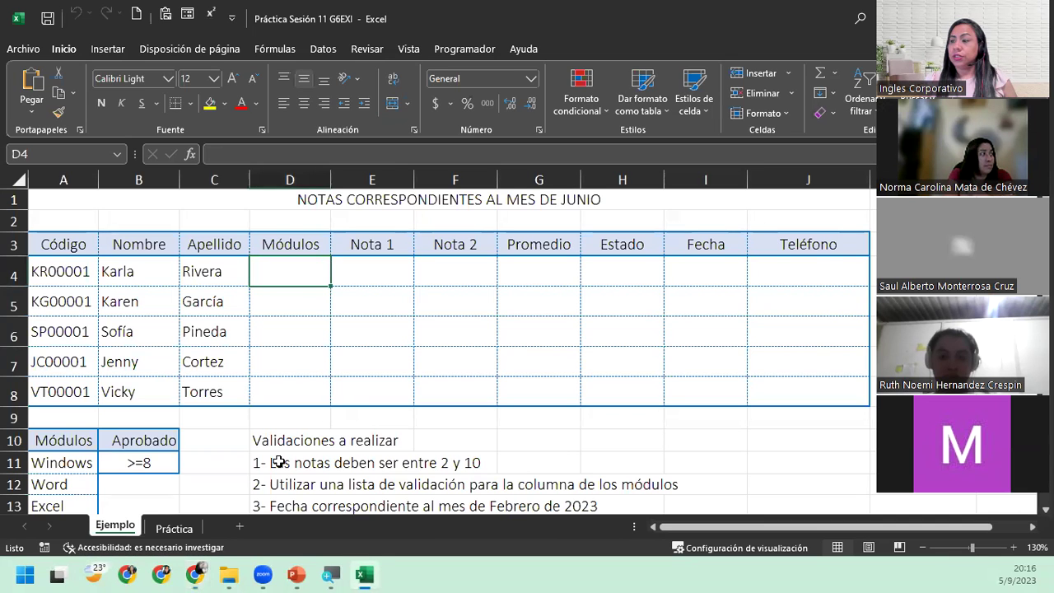
left_click(280, 462)
scroll(262, 377, "down", 1)
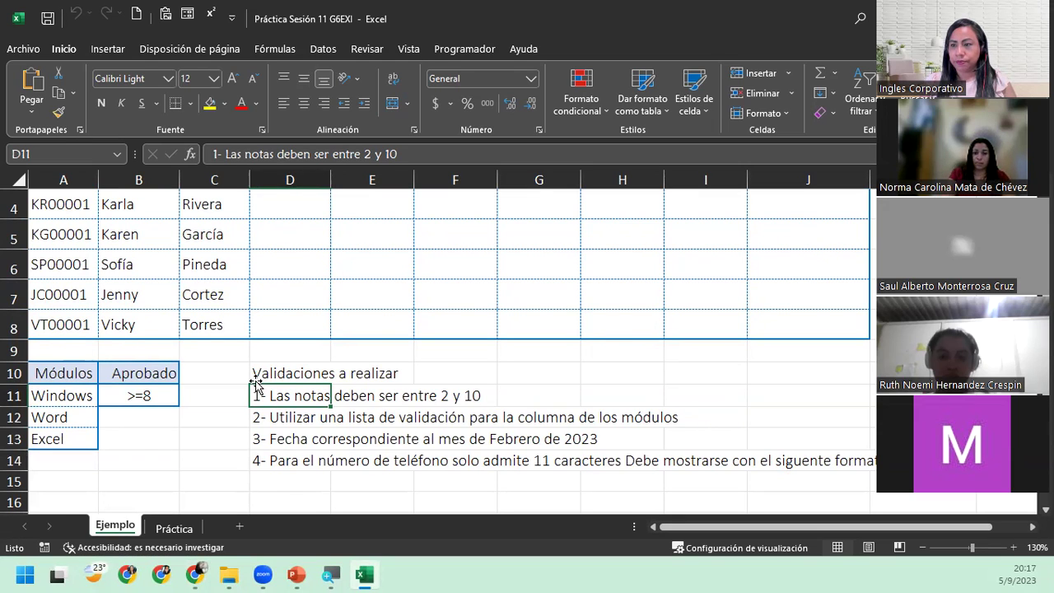
left_click(73, 396)
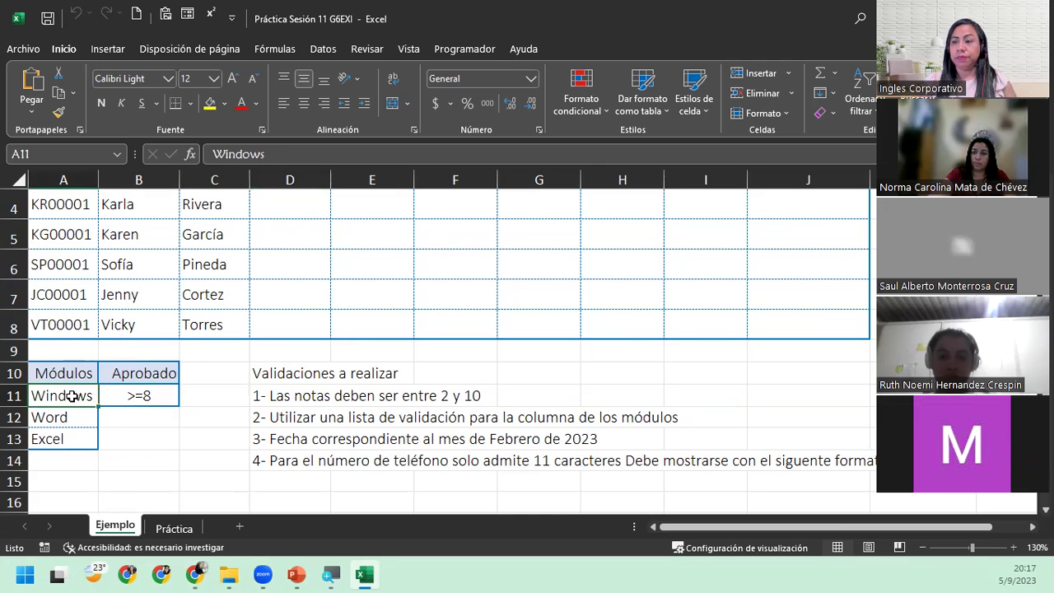
left_click(78, 434)
scroll(325, 260, "up", 1)
left_click(326, 261)
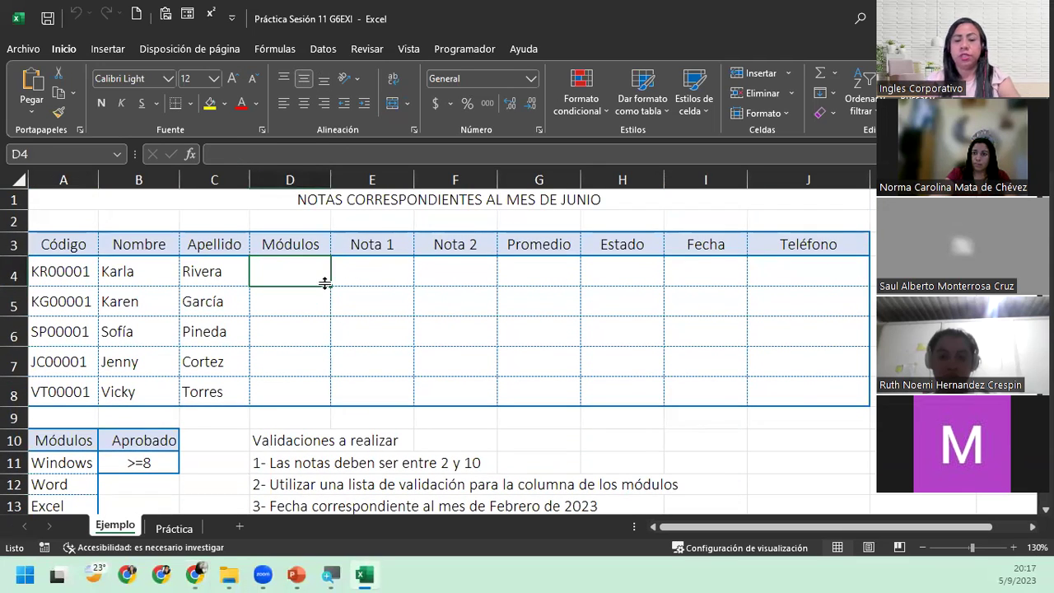
type("Exel")
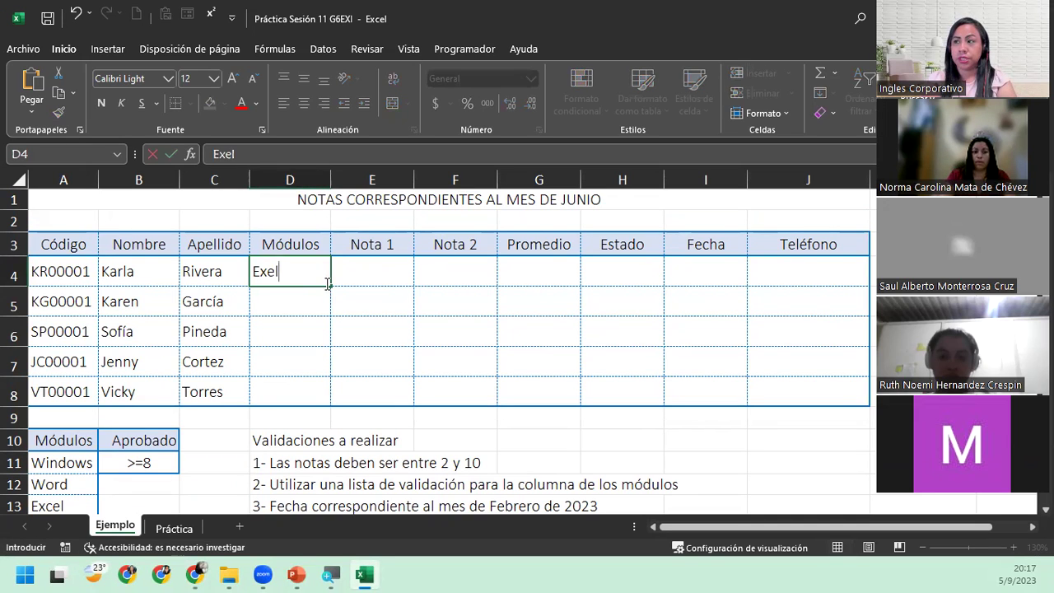
key("Return")
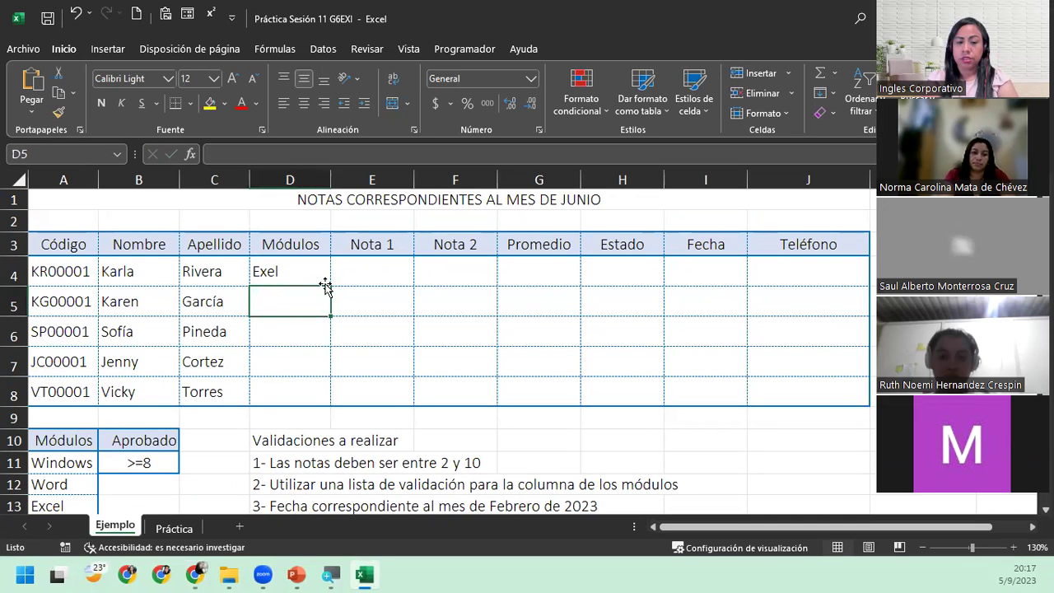
type("Excel")
key("Return")
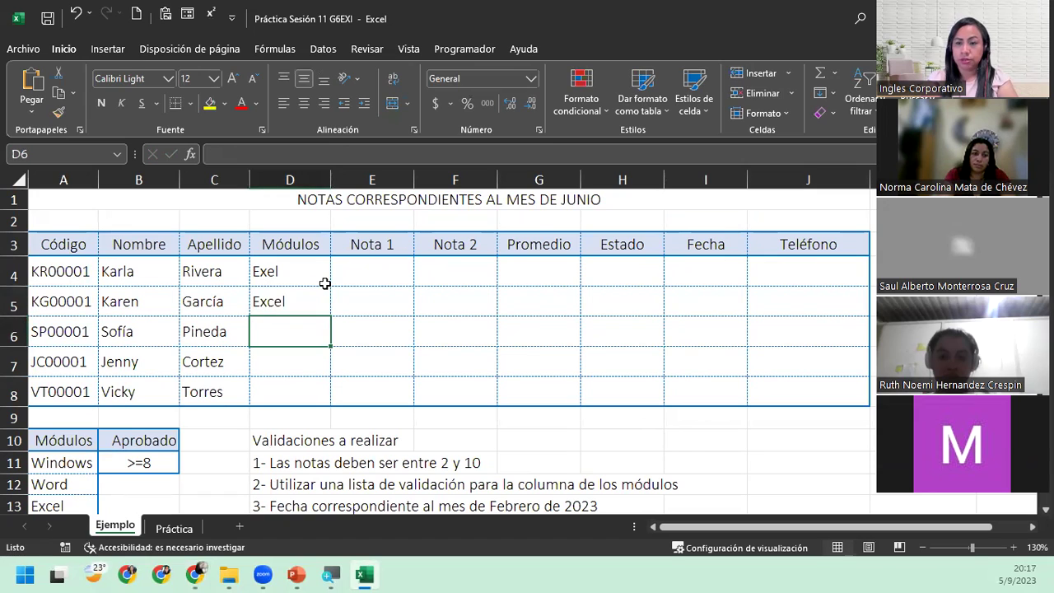
type("Excel")
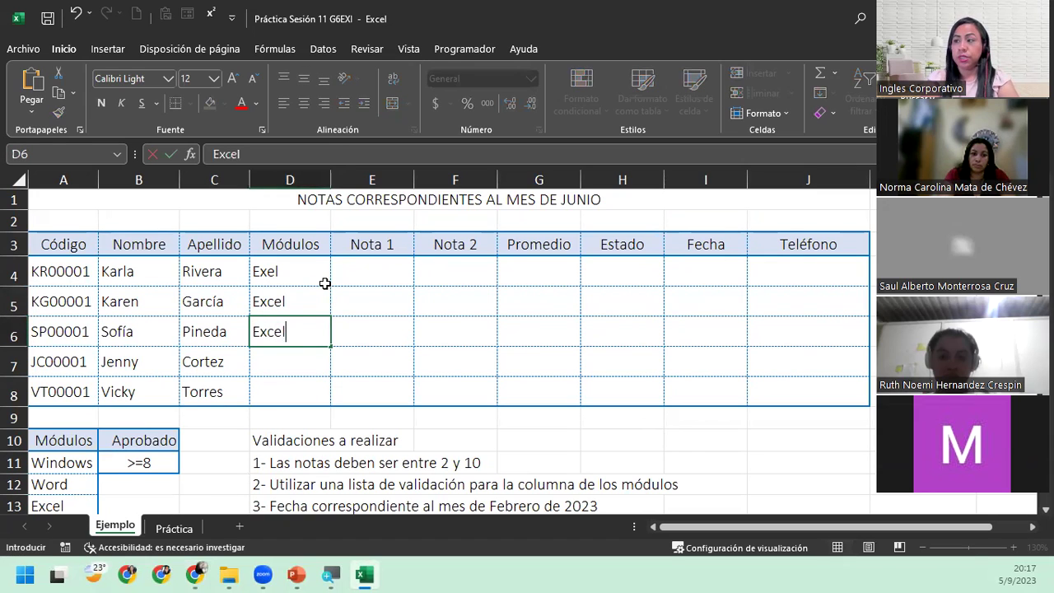
key("Return")
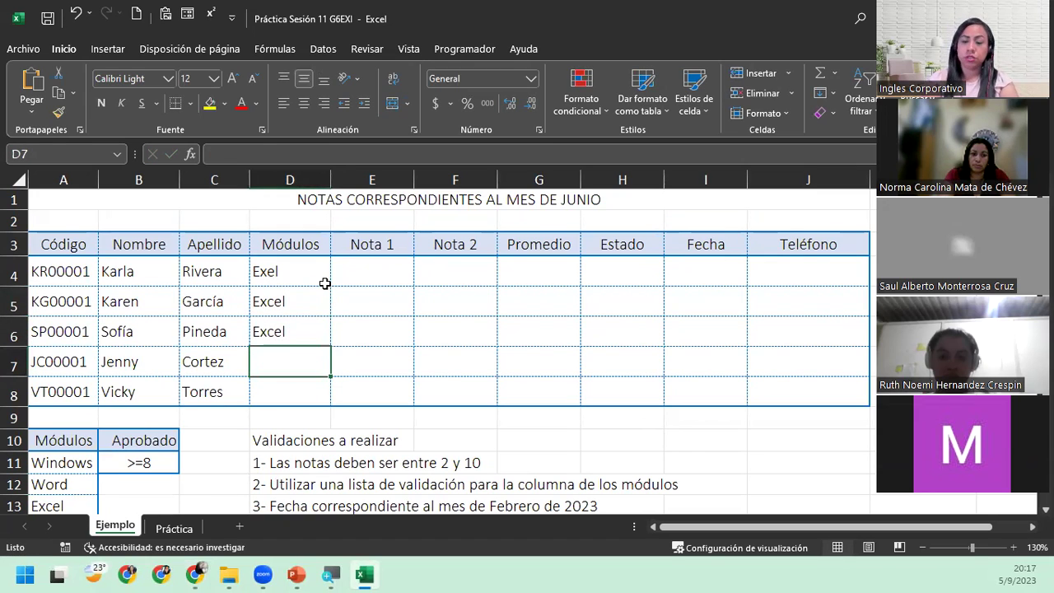
key("shift+Up")
key("shift+Up")
key("shift+Up")
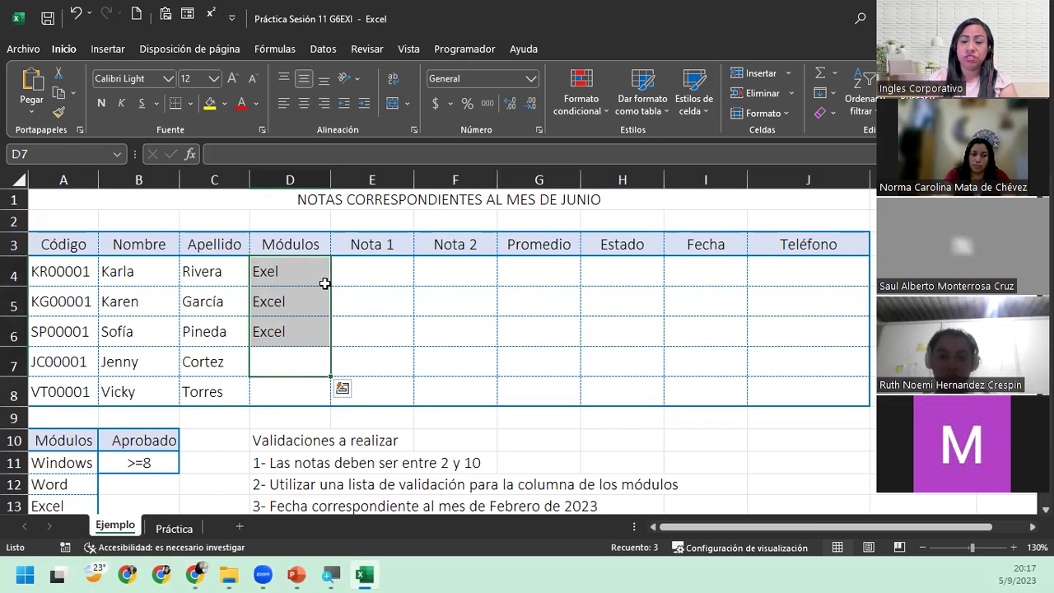
key("Delete")
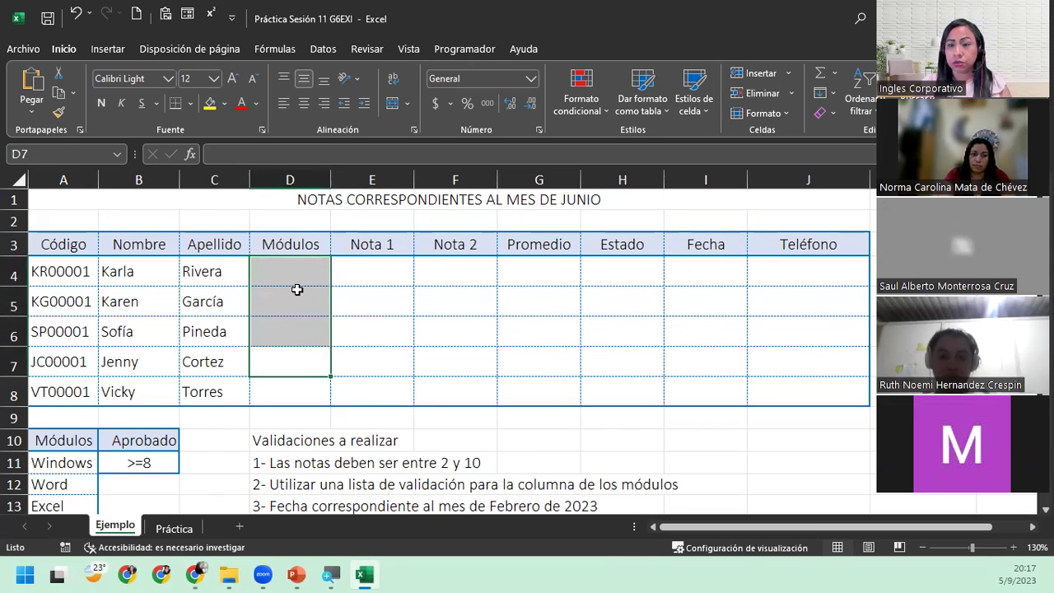
left_click(274, 267)
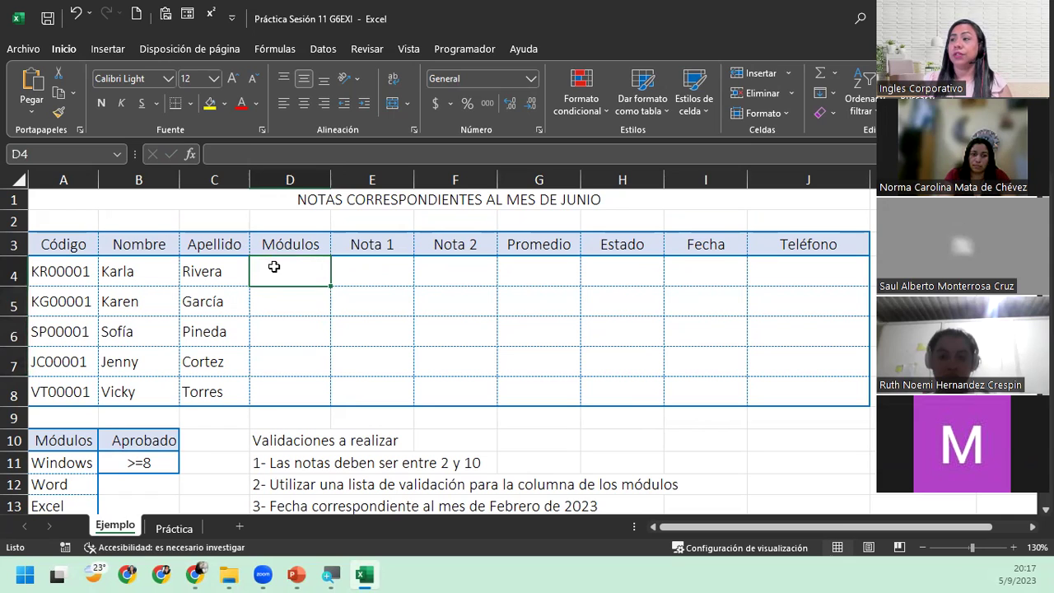
left_click_drag(277, 297, 284, 395)
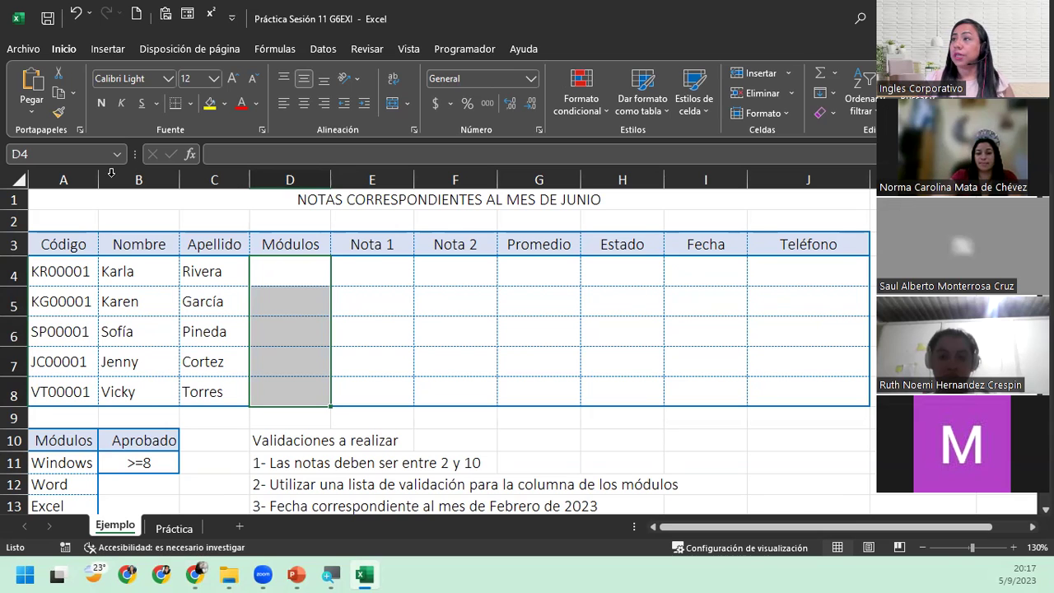
Open the Validación de datos dialog from the Datos tab for the Módulos cells.
left_click(321, 45)
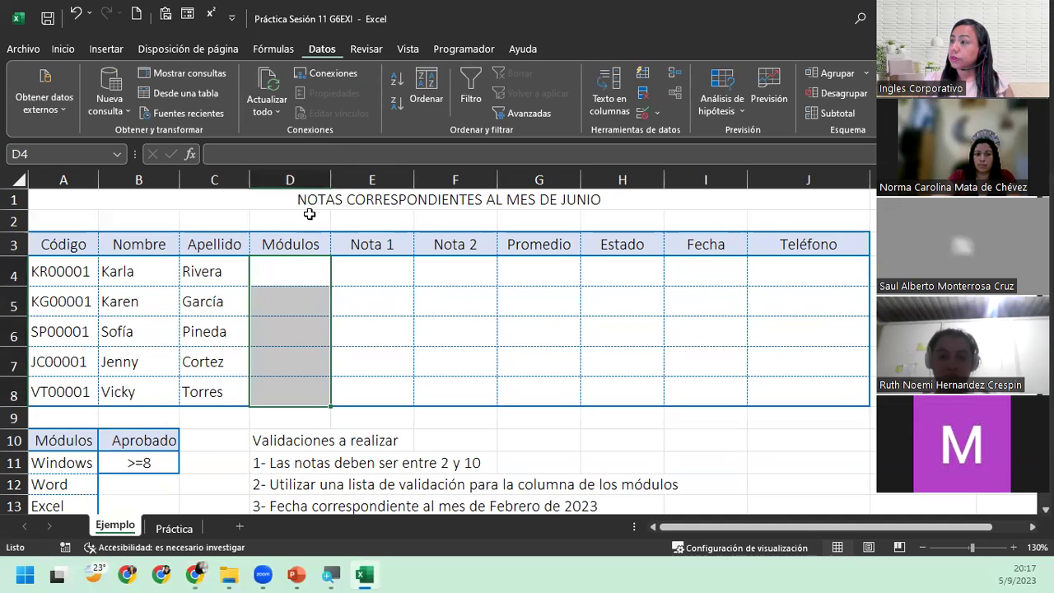
left_click(656, 112)
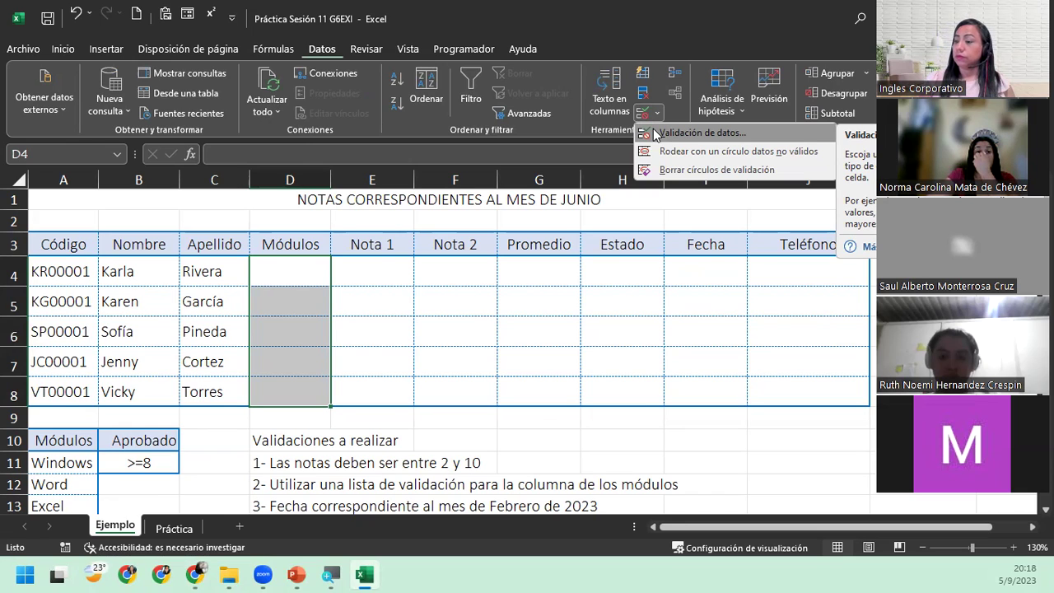
left_click(654, 133)
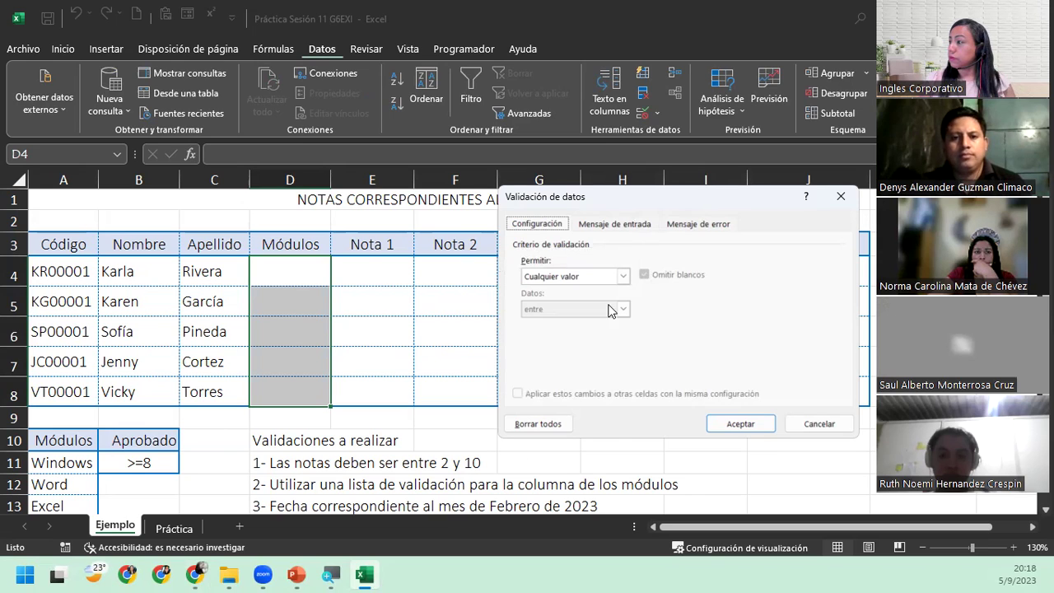
Restrict D4:D8 to a Lista validation sourced from =$A$11:$A$13.
left_click(608, 280)
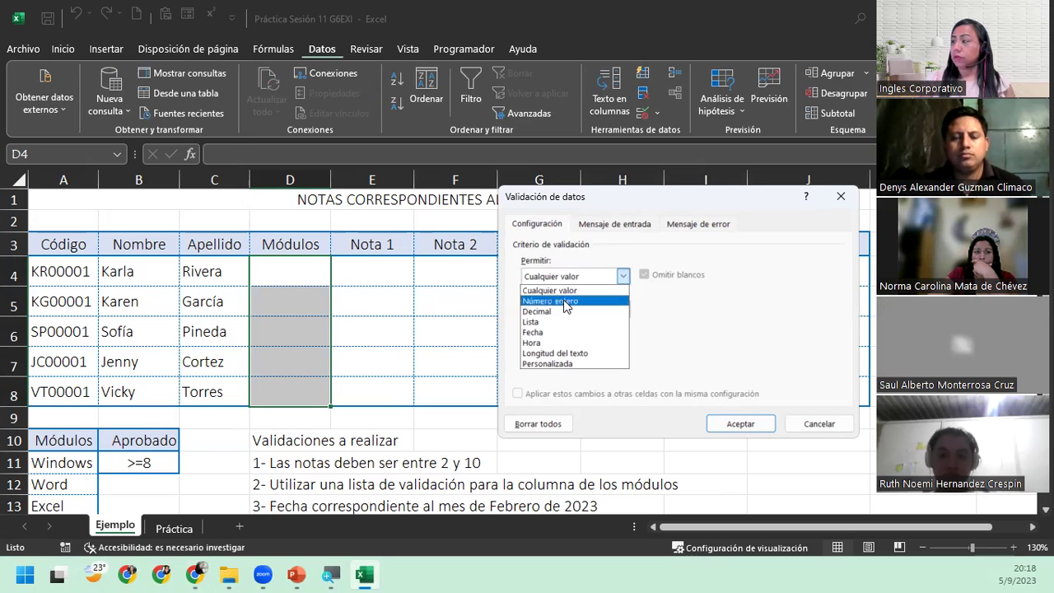
left_click(532, 322)
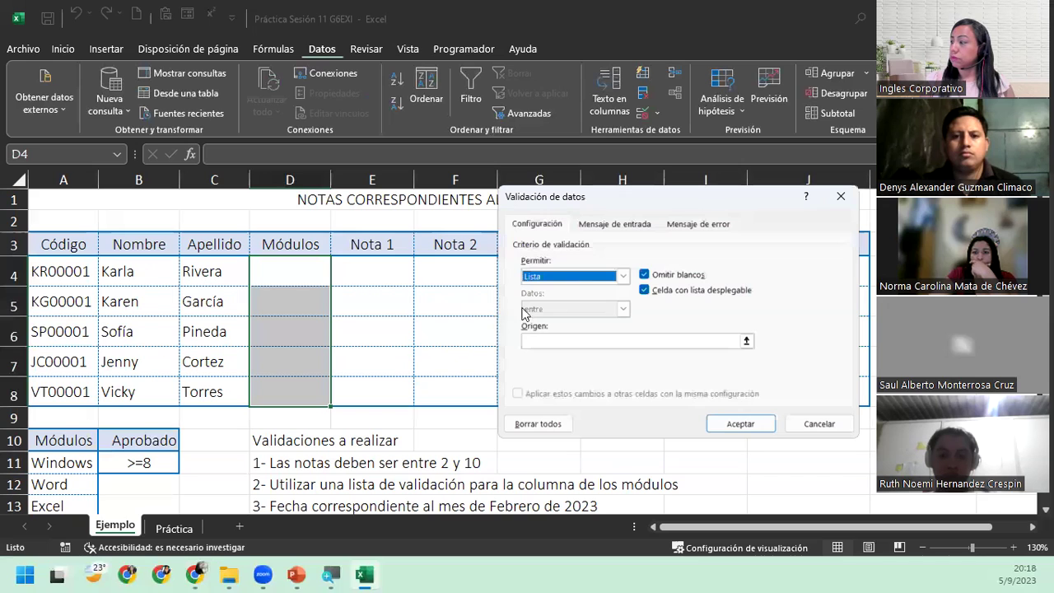
left_click(558, 339)
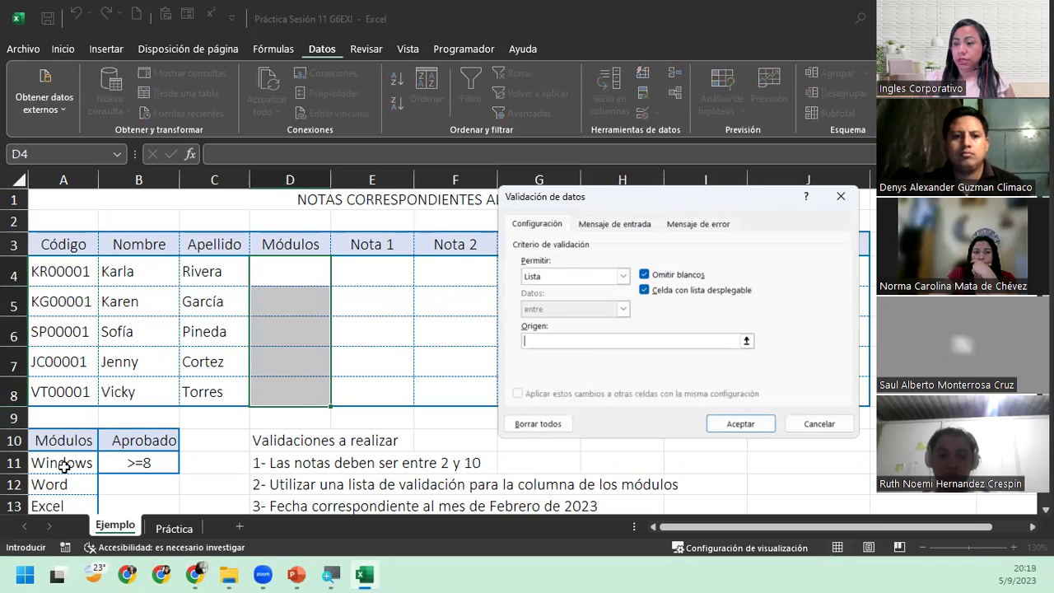
left_click_drag(63, 463, 65, 494)
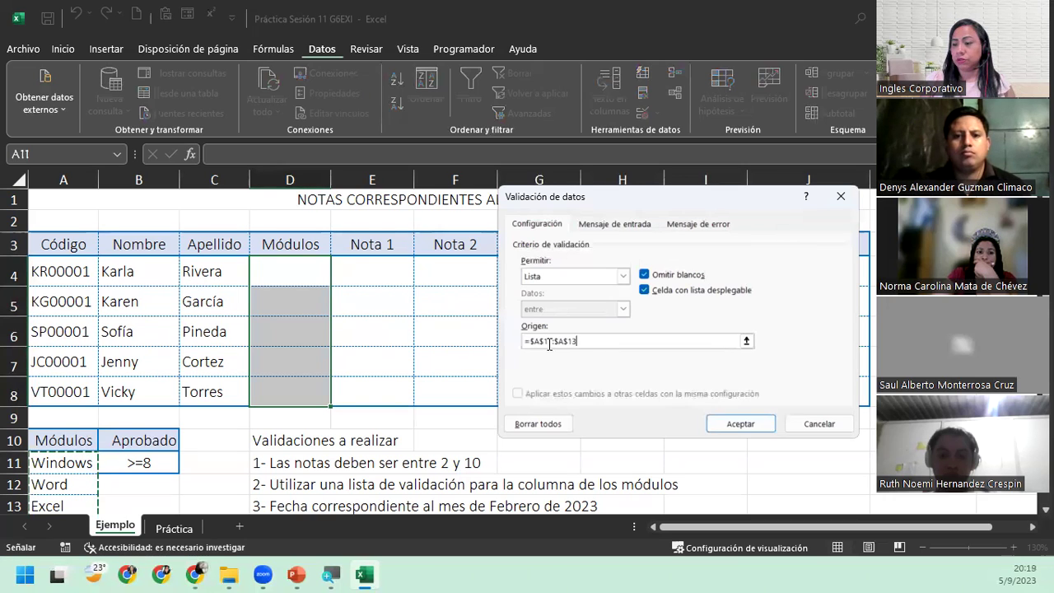
left_click(740, 424)
Check D4's dropdown offers Windows, Word and Excel, then reopen D4:D8's validation on Mensaje de entrada.
left_click(301, 272)
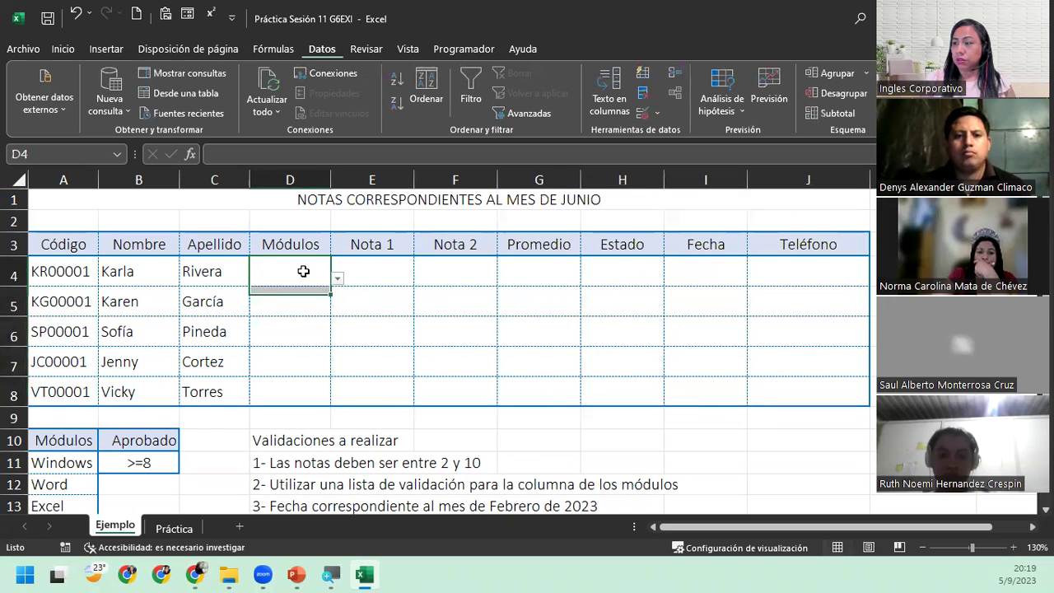
left_click(338, 279)
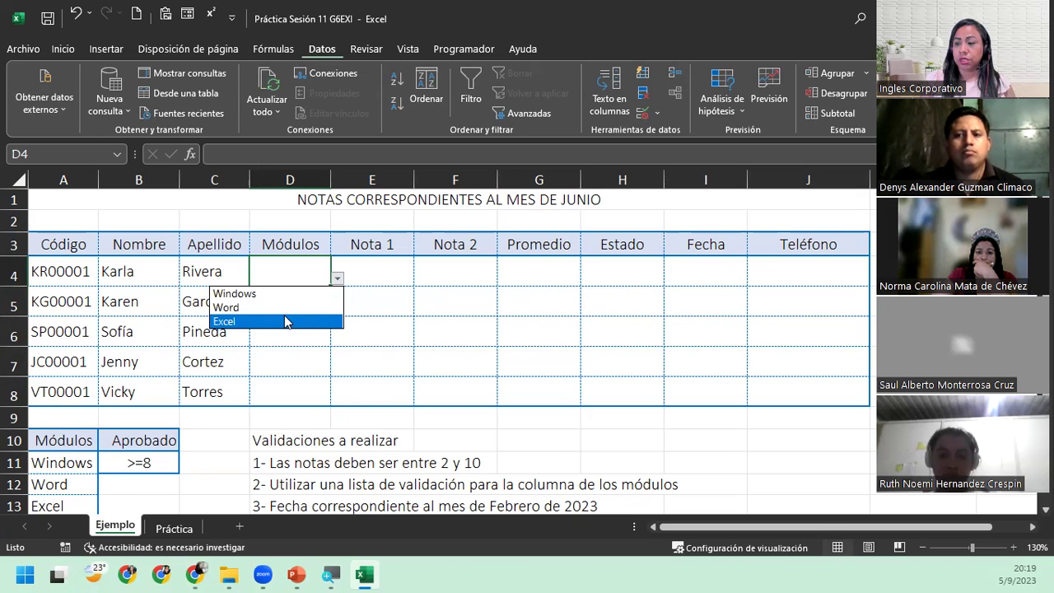
left_click_drag(293, 270, 308, 390)
left_click(642, 113)
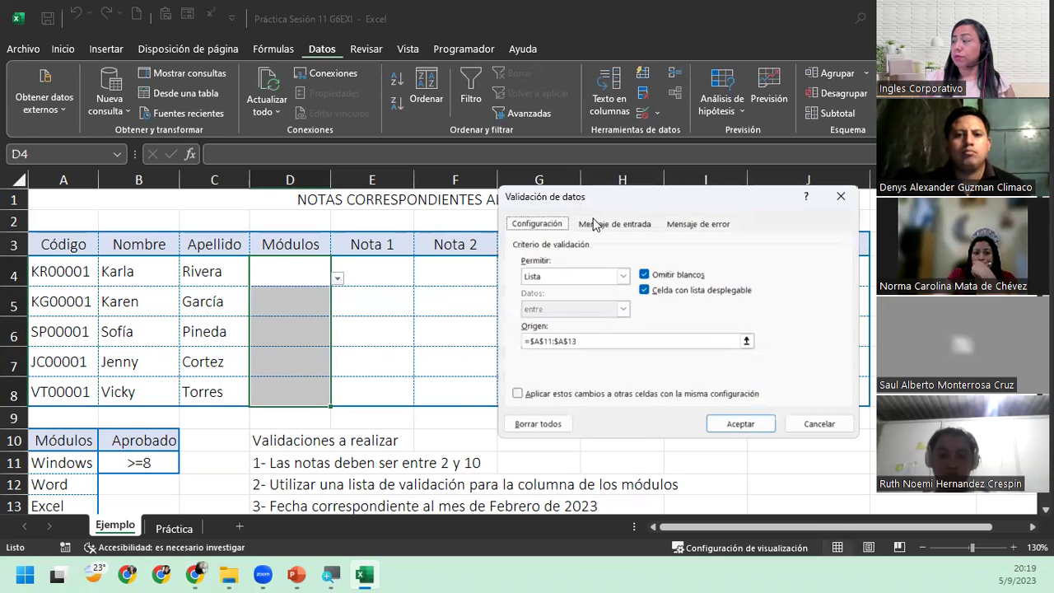
left_click(596, 225)
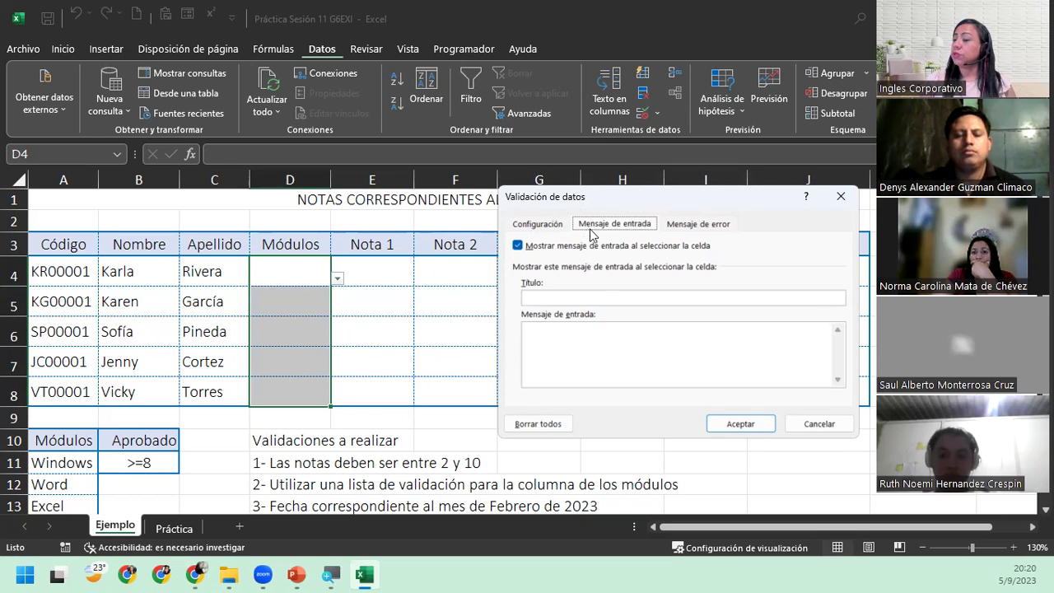
Enter input title 'Lista de Módulos' and begin the message 'Debe seleccionar un módulo de la lista'.
left_click(652, 295)
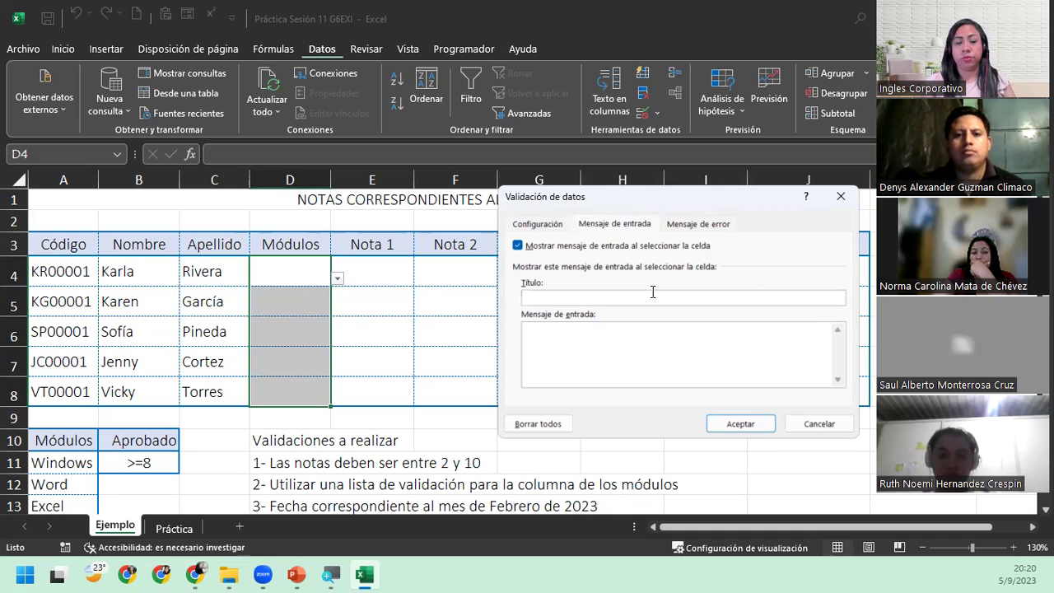
type("Lista d")
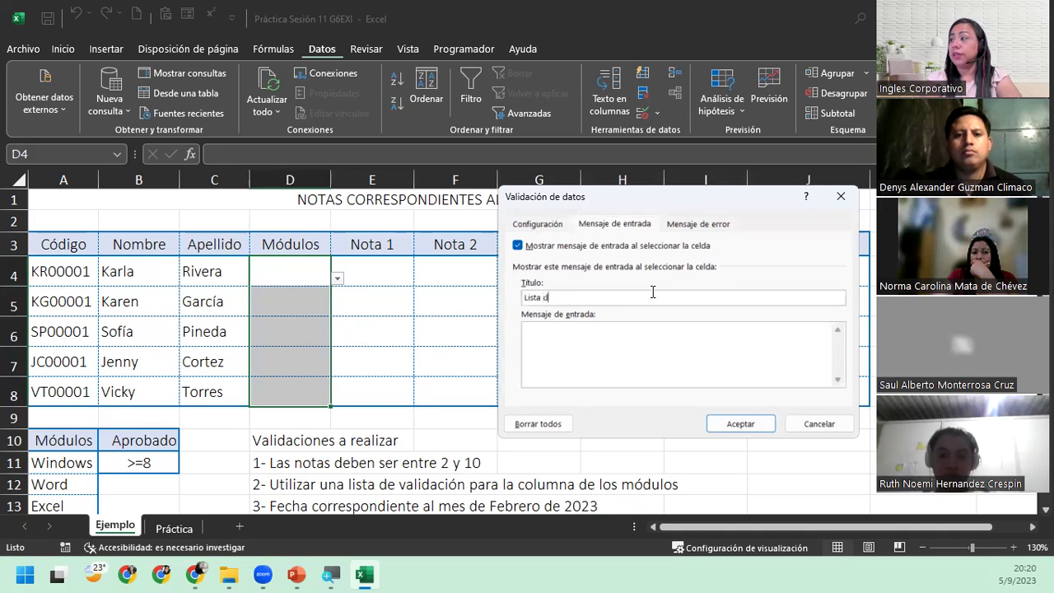
type("e Módulos")
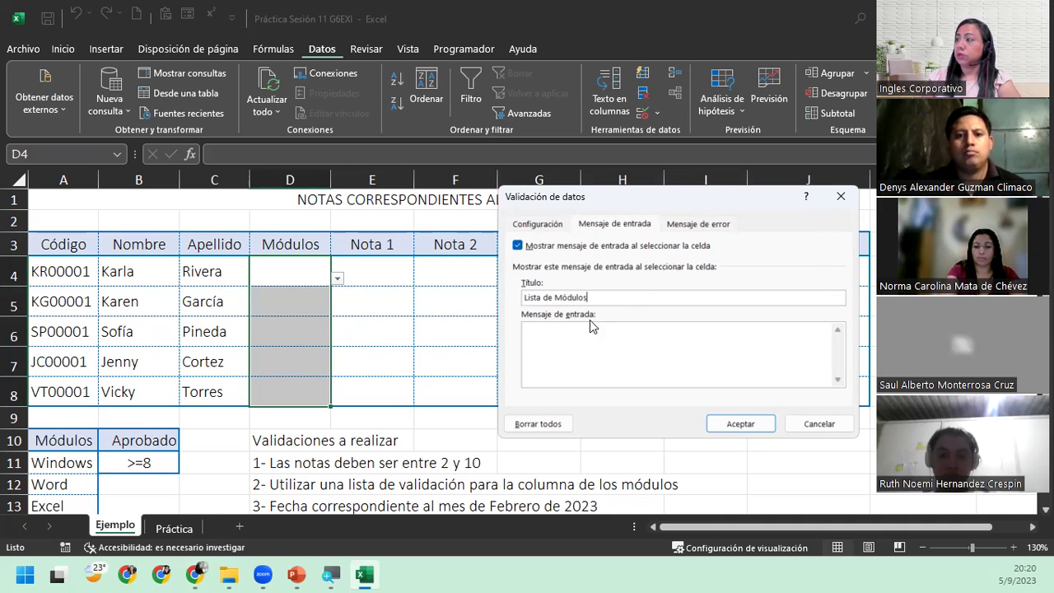
left_click(544, 342)
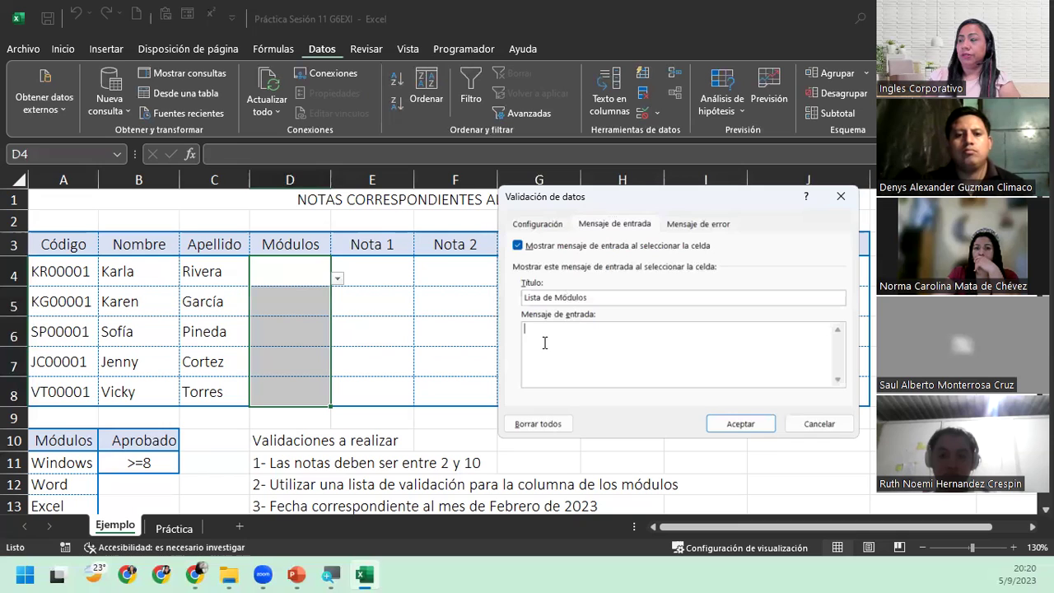
type("Debe seleccionar un módu")
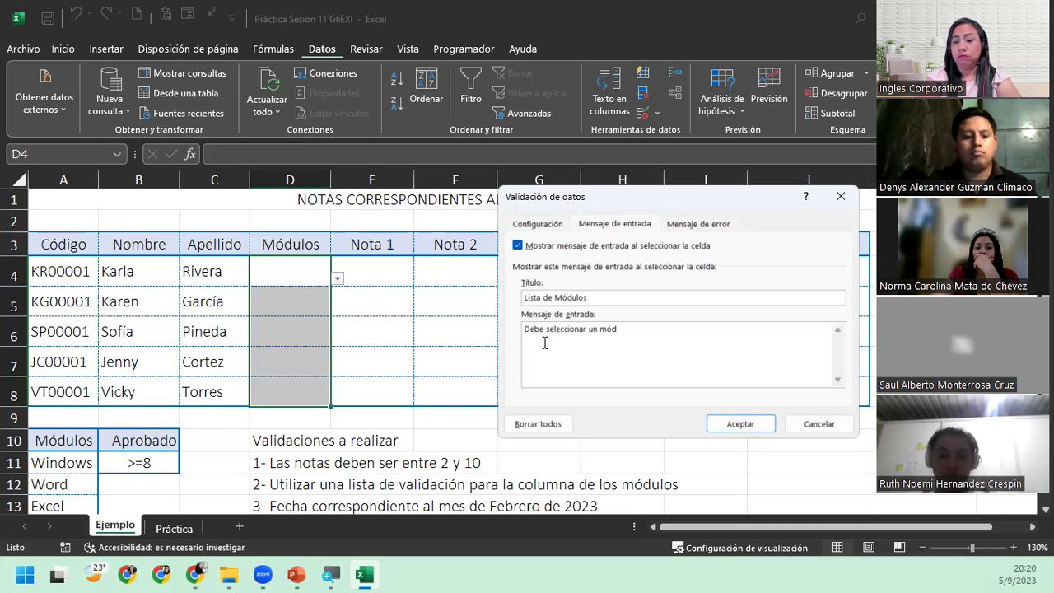
type("lo de la lista")
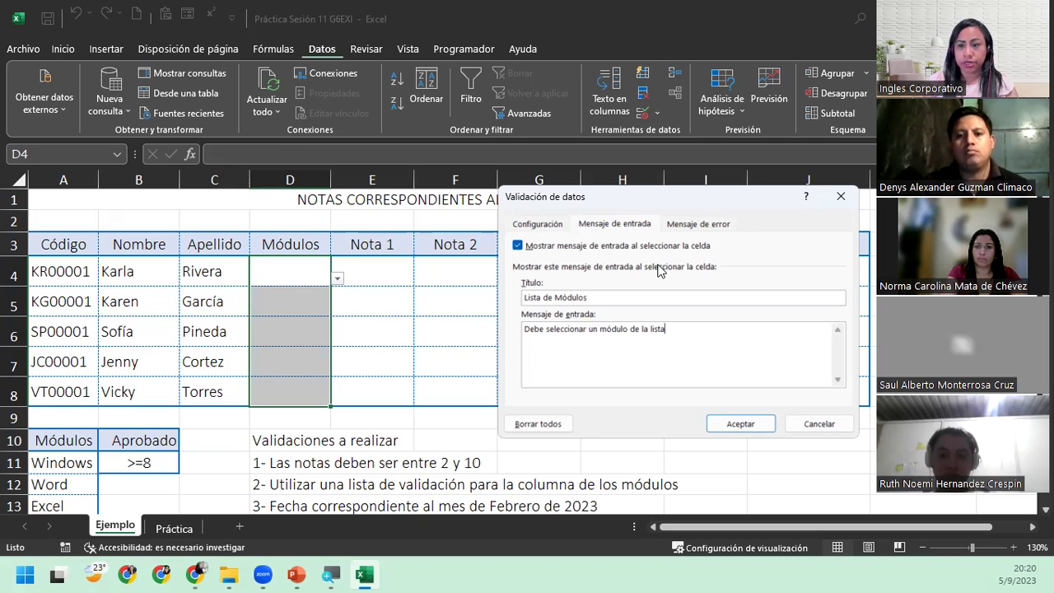
Apply the input message and confirm 'Lista de Módulos' pops up on each cell D4 to D8.
left_click(735, 423)
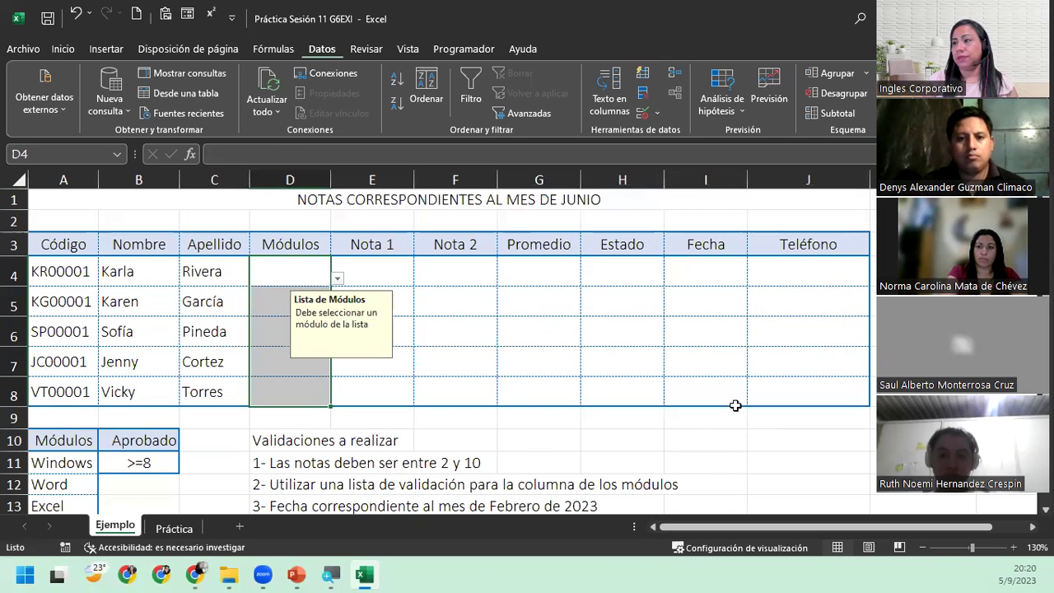
left_click(268, 307)
left_click(265, 331)
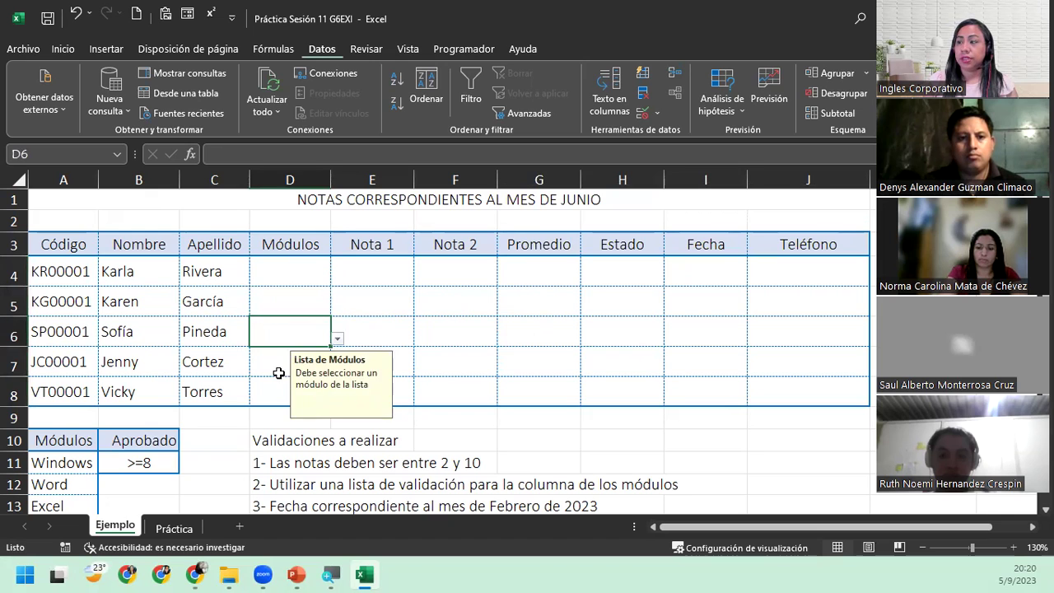
left_click(275, 360)
left_click(275, 393)
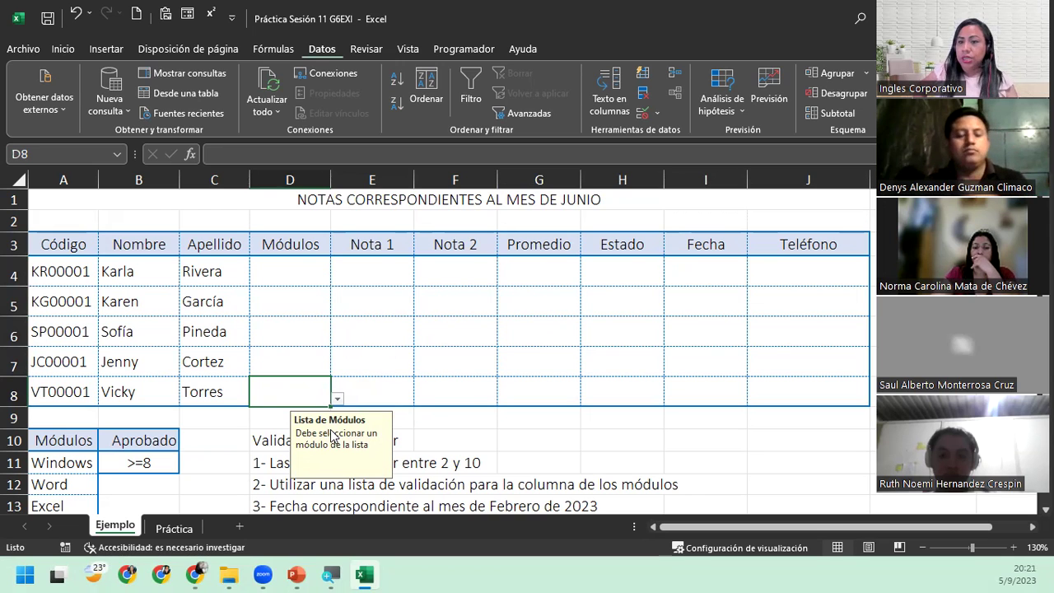
left_click(311, 359)
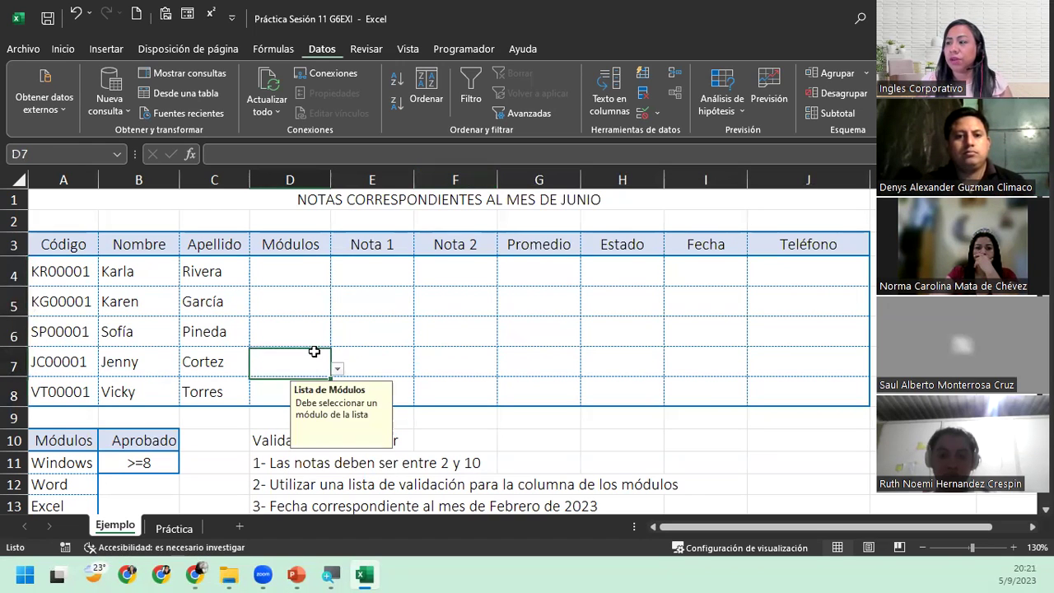
left_click(303, 329)
left_click(302, 302)
left_click(300, 275)
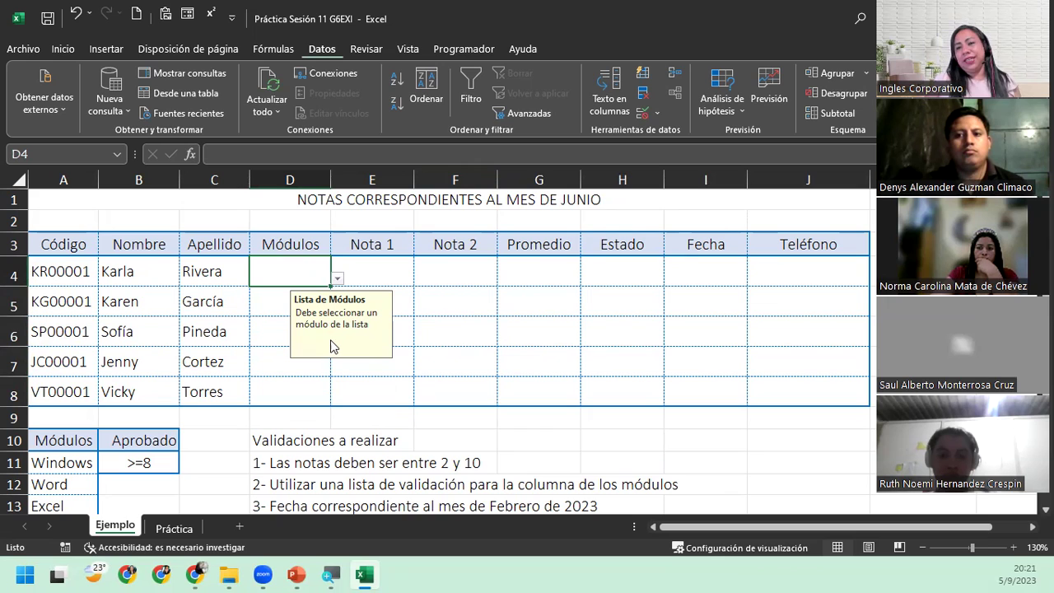
Reopen the Validación de datos dialog from the Módulos cells.
left_click(275, 316)
left_click(274, 328)
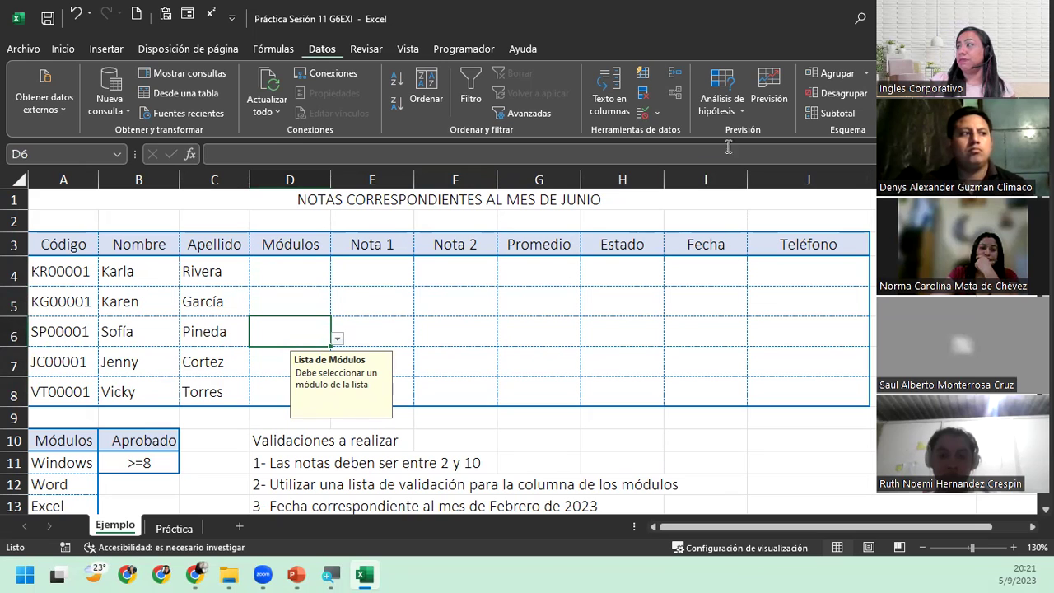
left_click(641, 112)
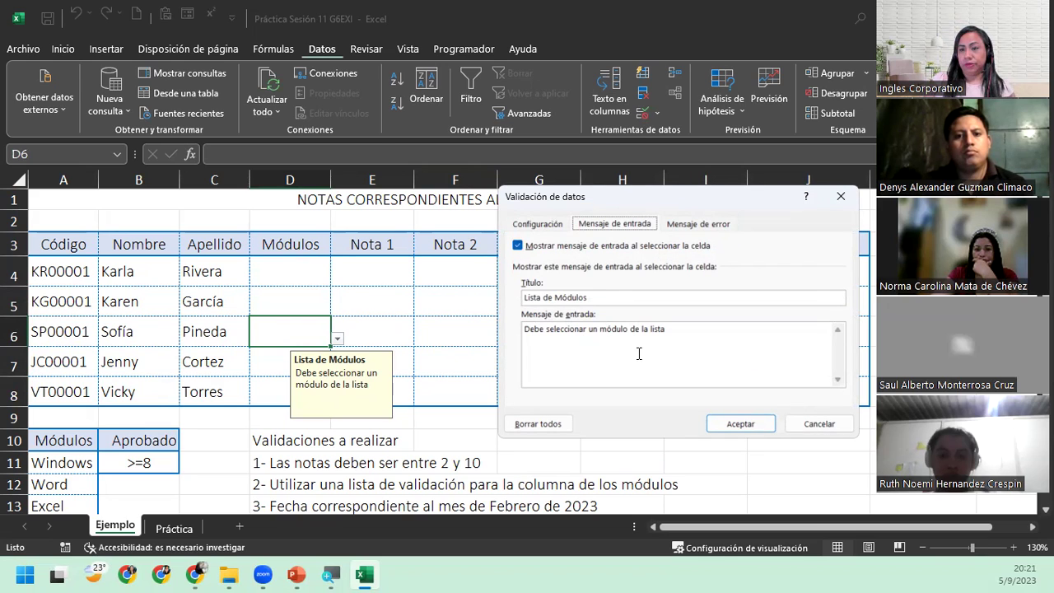
Reopen data validation for the full D4:D8 range with its Mensaje de error settings showing.
left_click(698, 224)
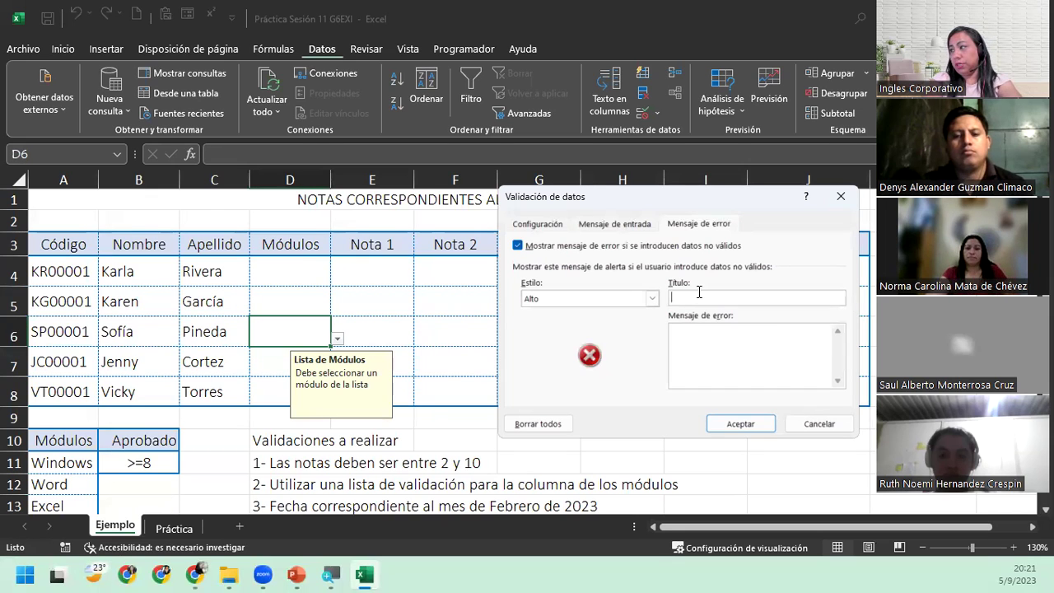
key("Return")
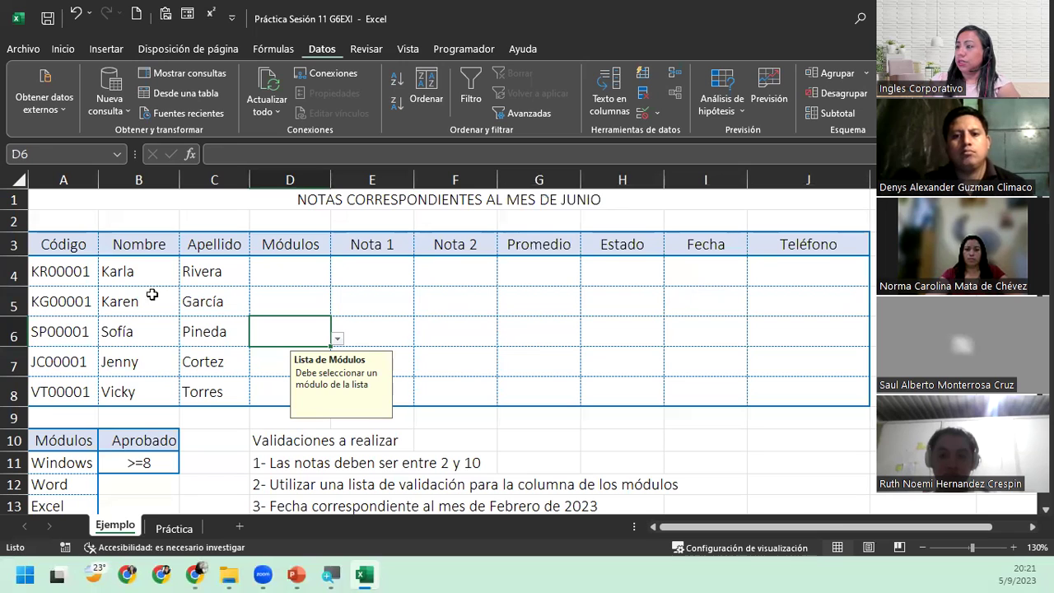
left_click_drag(272, 270, 277, 384)
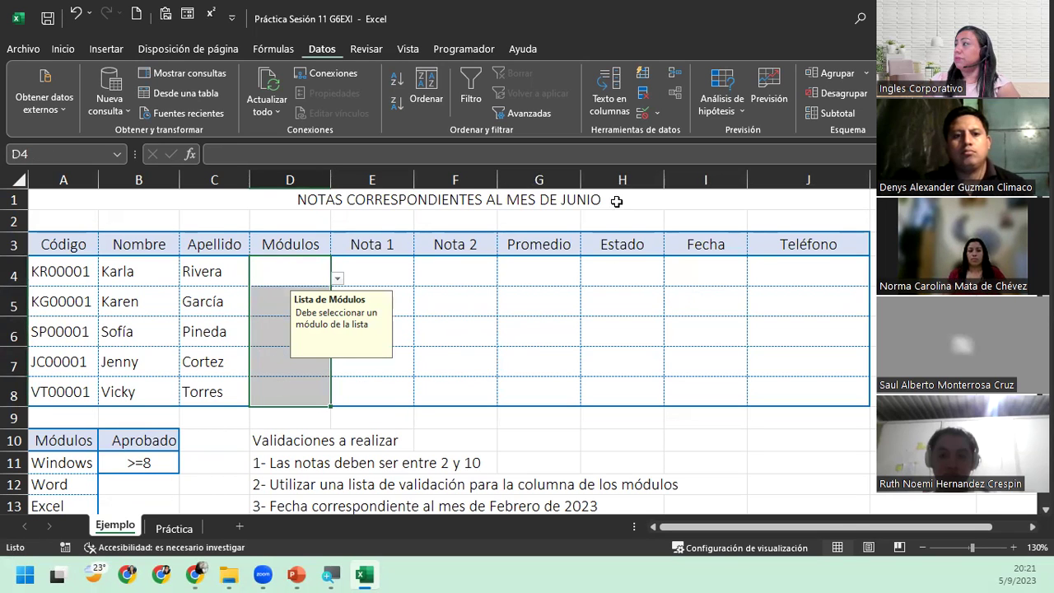
left_click(647, 113)
left_click(716, 298)
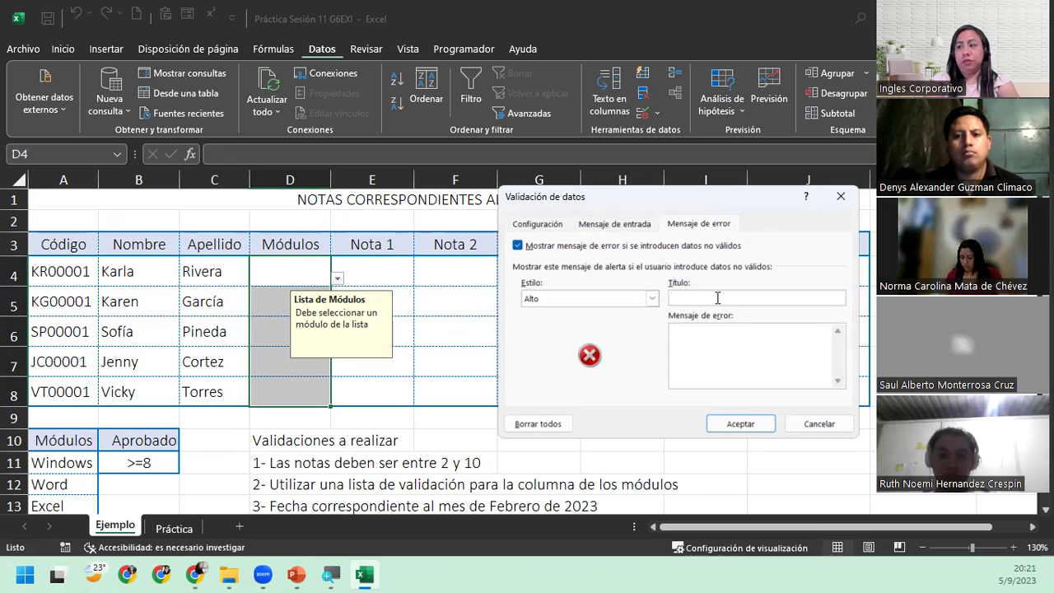
Title the stop alert 'Módulo no encontrado' with message 'Debe seleccionar un módulo de la lista autorizada.'.
type("Módulo")
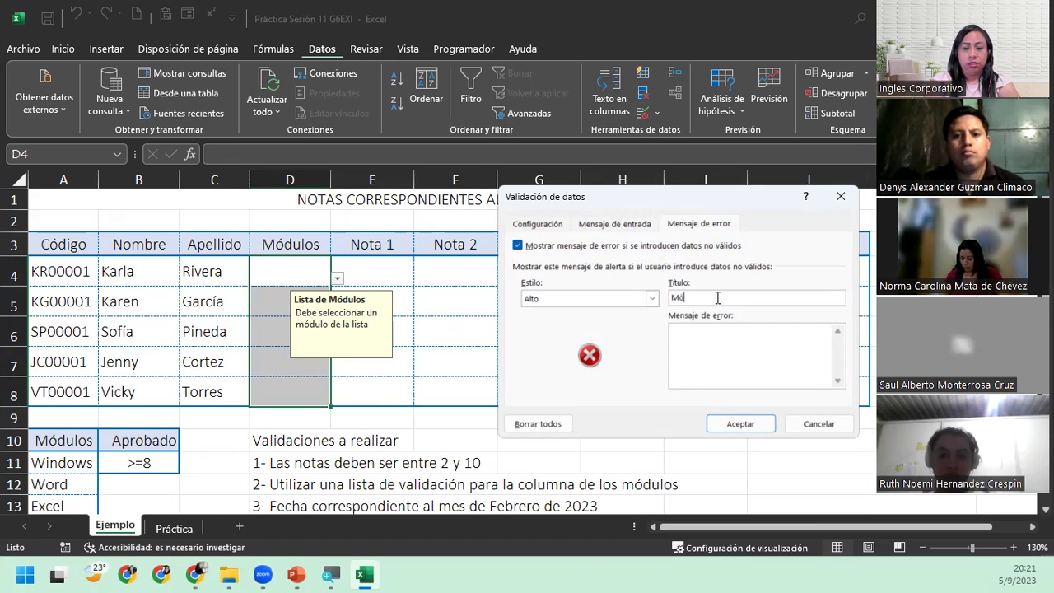
type(" no incontrado")
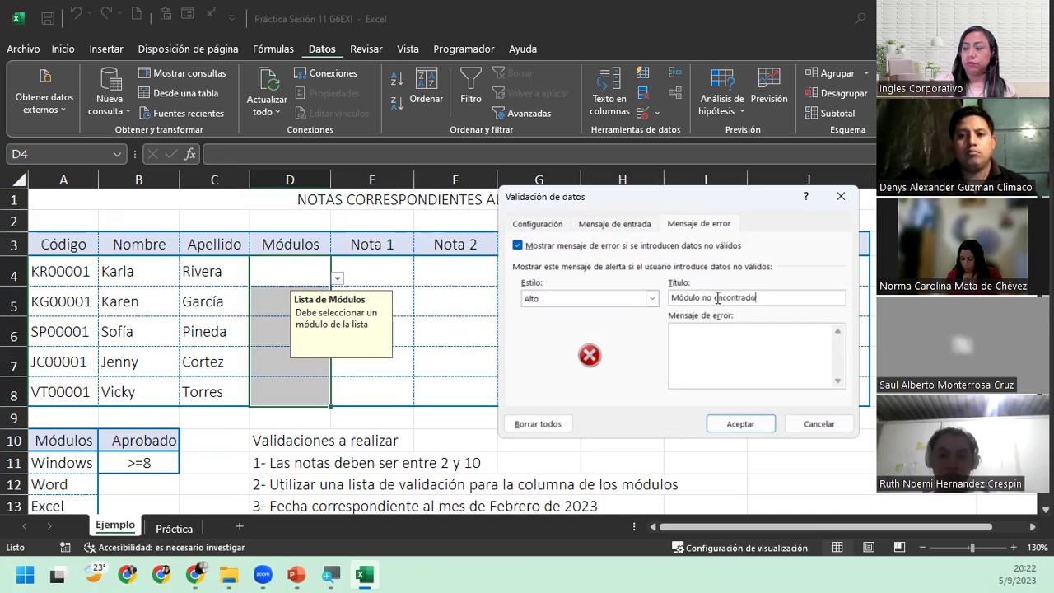
left_click(714, 357)
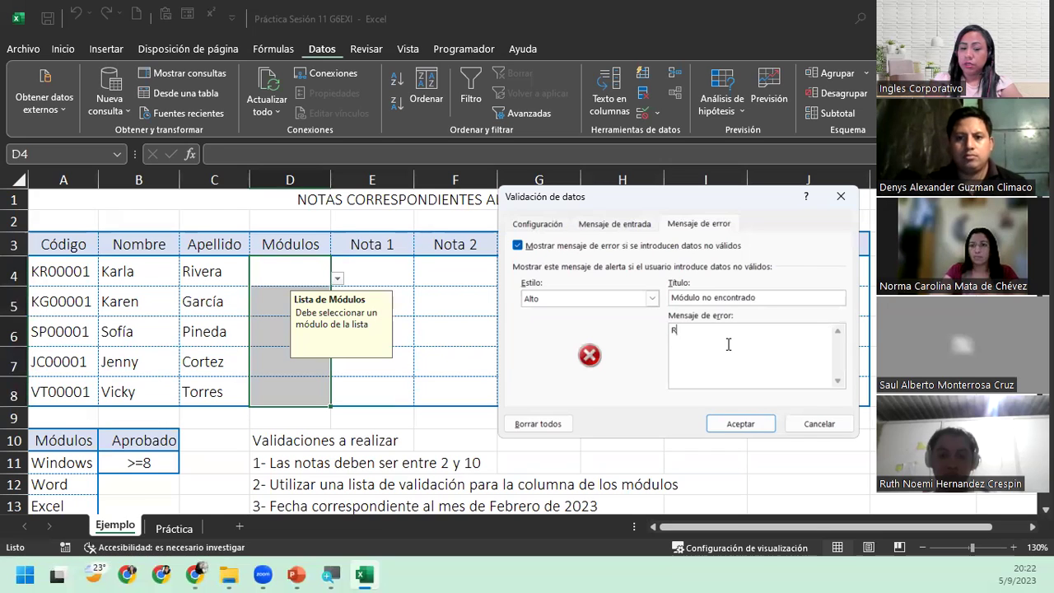
type("Debe see")
key("BackSpace")
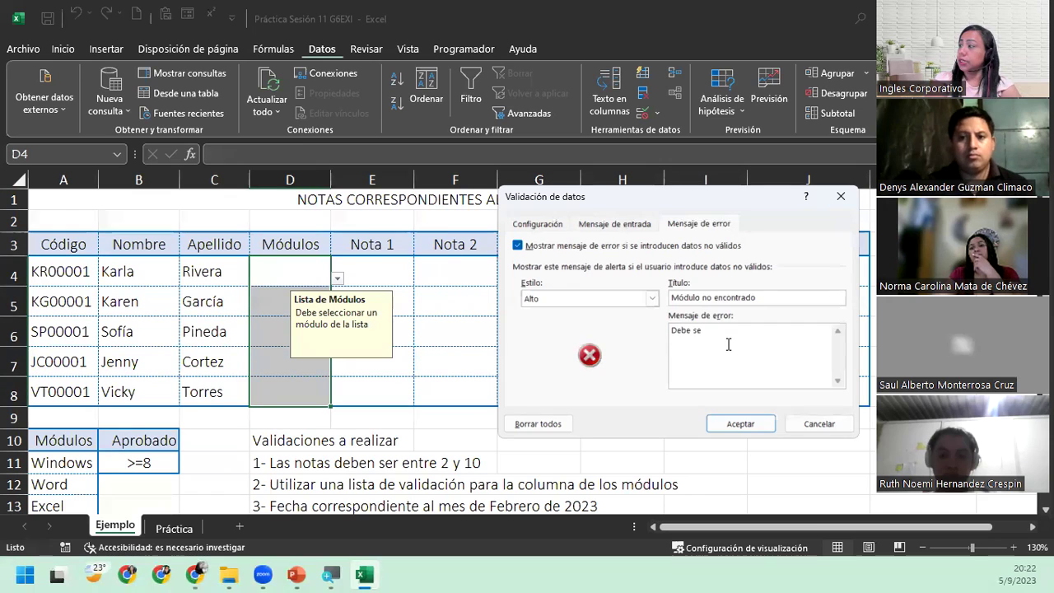
type("leccionar un m")
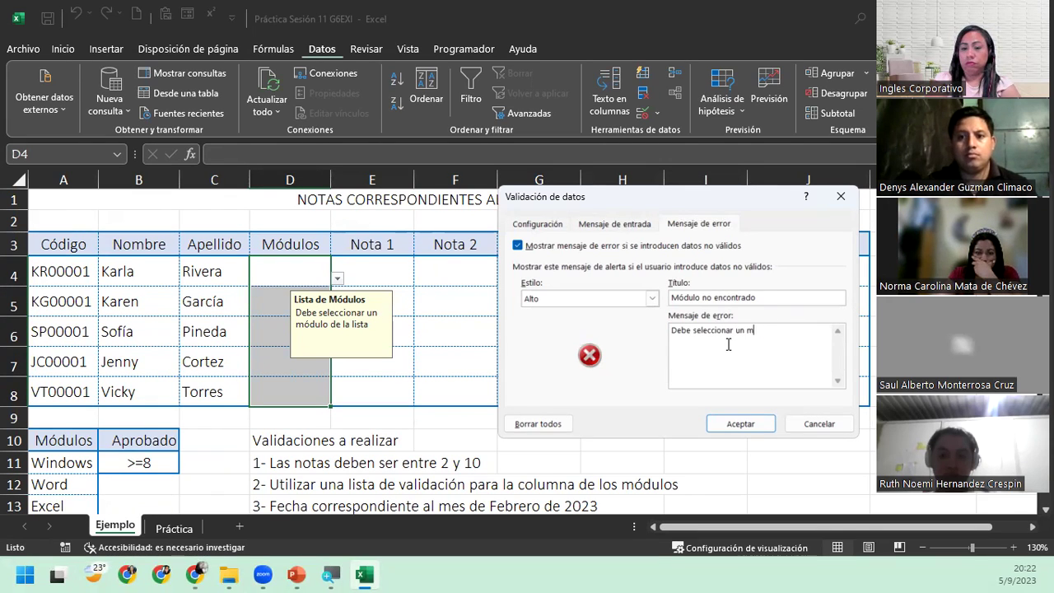
type("ódulo de la list")
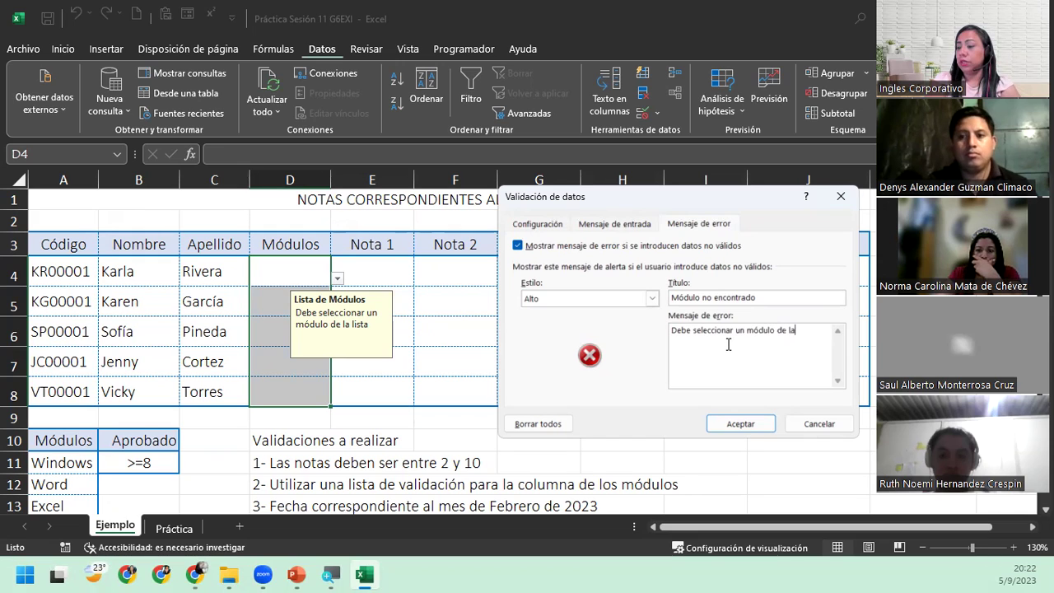
type("a autoe")
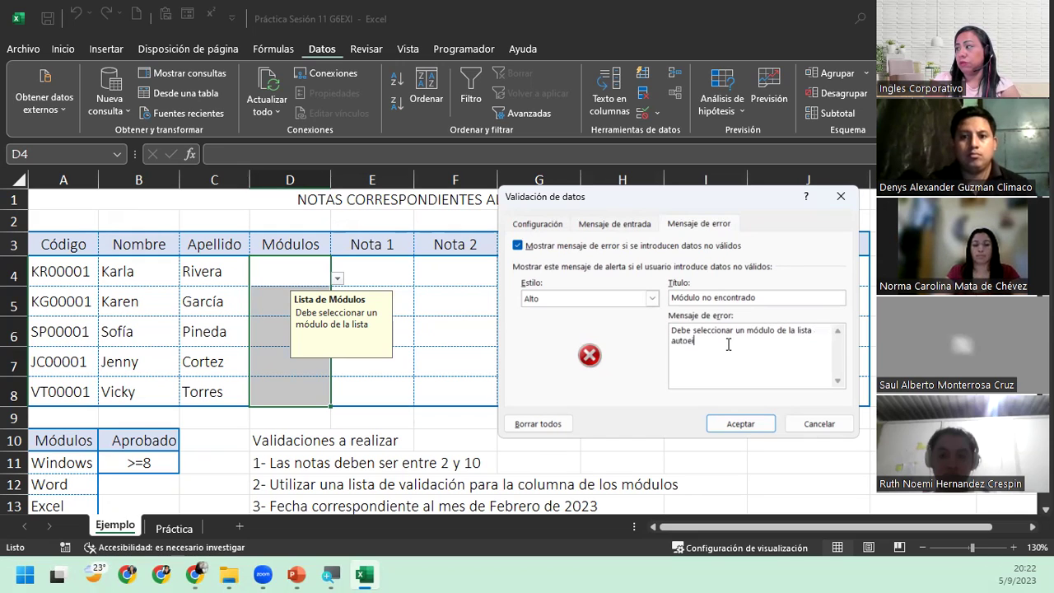
key("BackSpace")
key("BackSpace")
key("BackSpace")
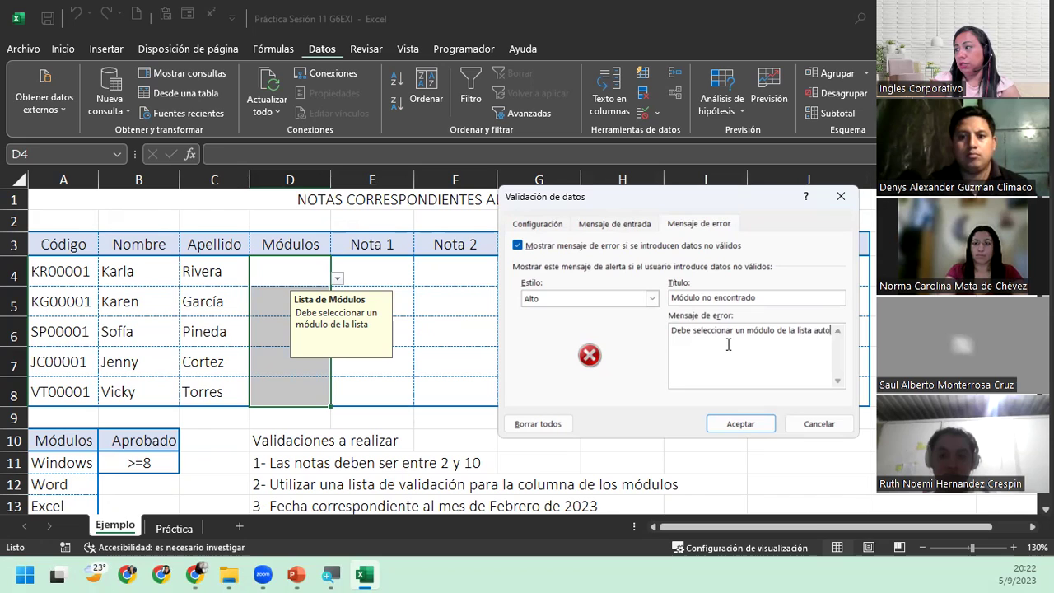
type("ricada.")
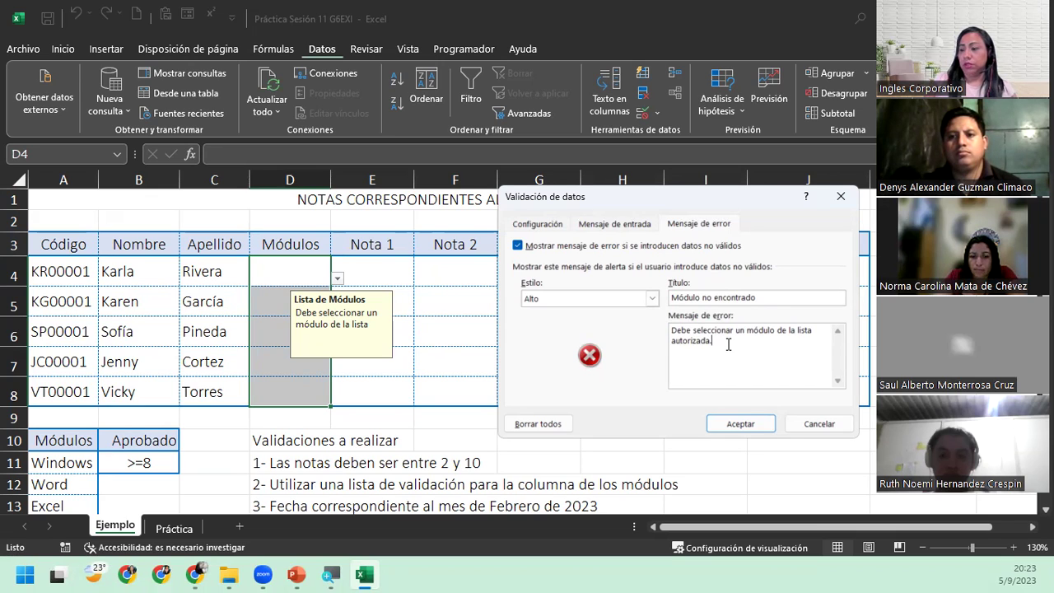
left_click(729, 428)
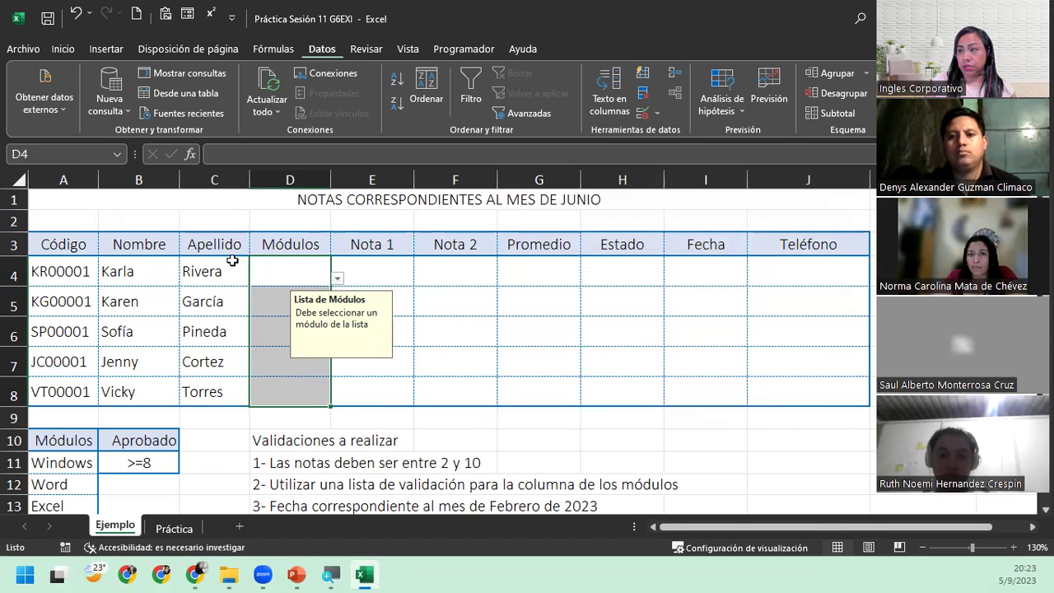
Choose Windows from D4's module dropdown.
left_click(277, 270)
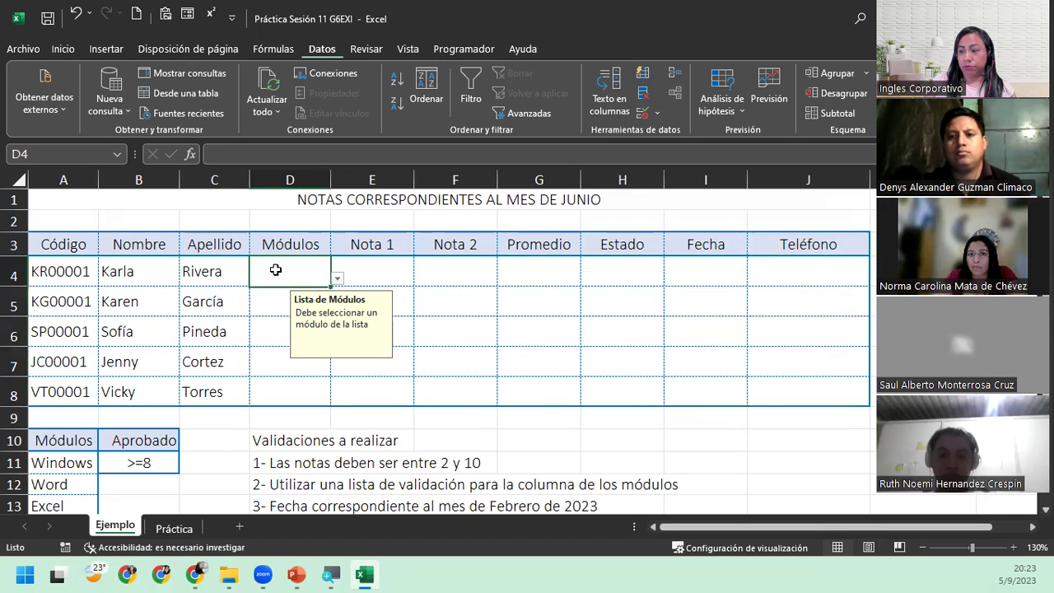
left_click(336, 279)
left_click(289, 290)
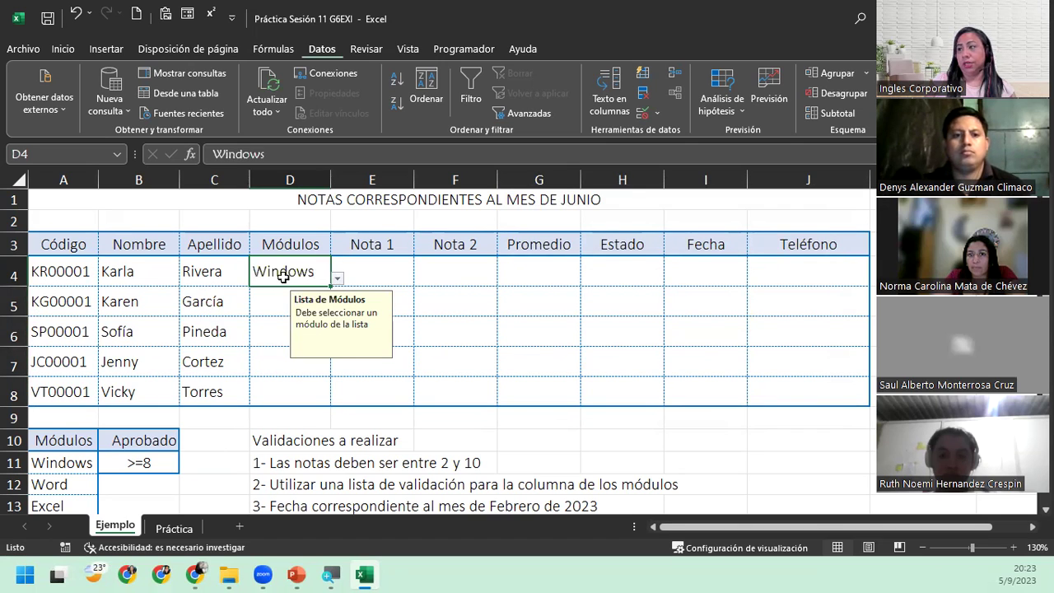
Enter 'Excell' in D5, retry at the 'Módulo no encontrado' alert, and clear the rejected text.
left_click(276, 303)
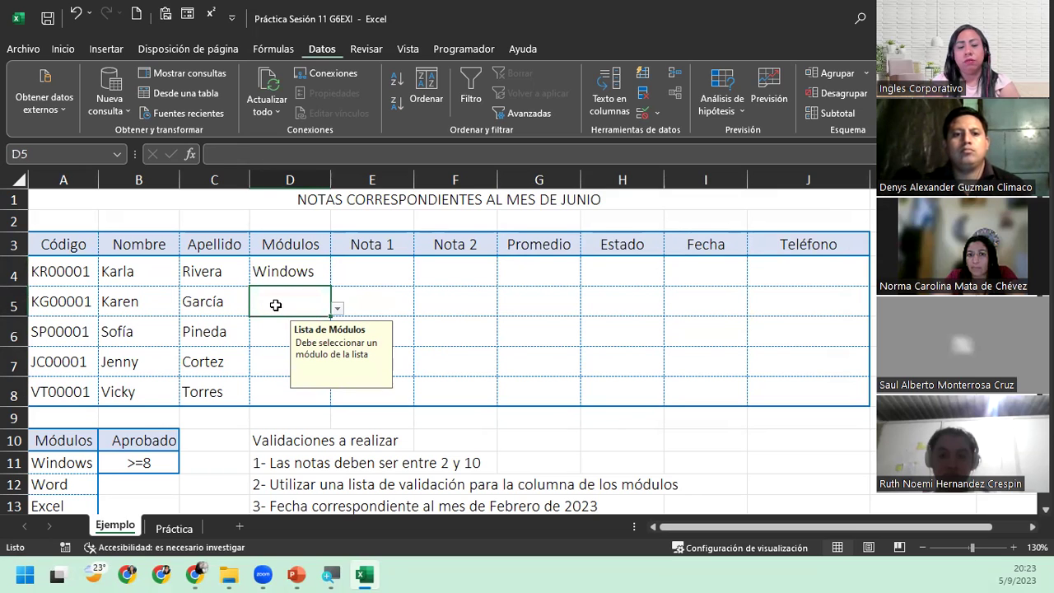
type("Exce")
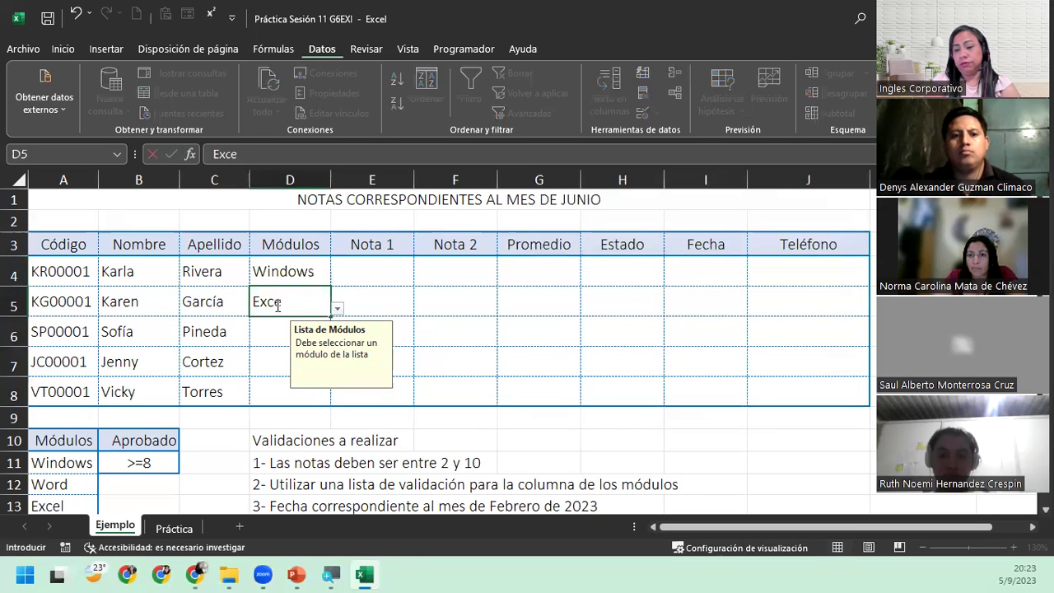
type("ll")
key("Return")
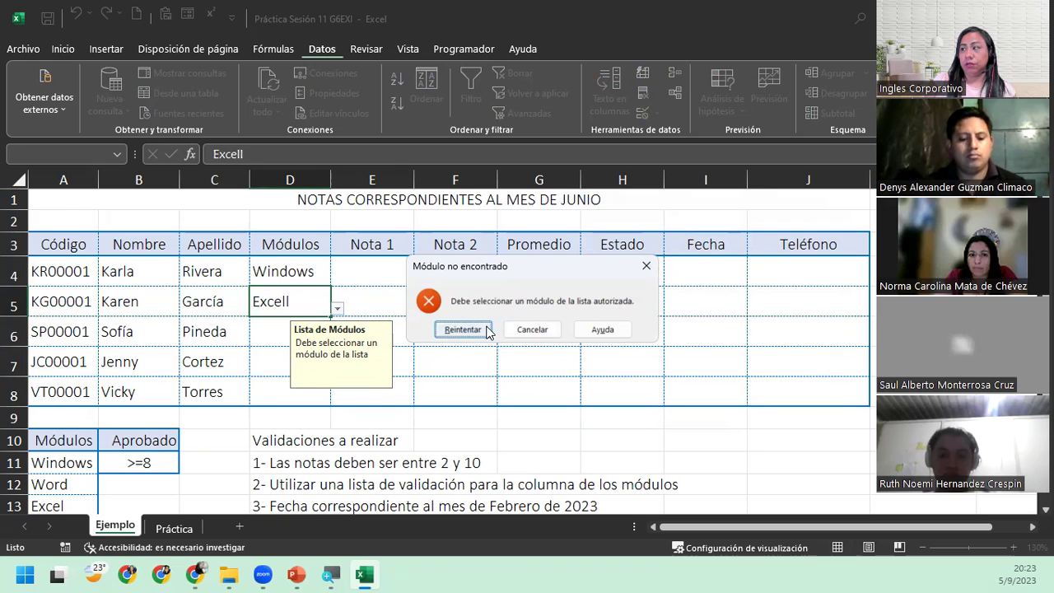
left_click(463, 329)
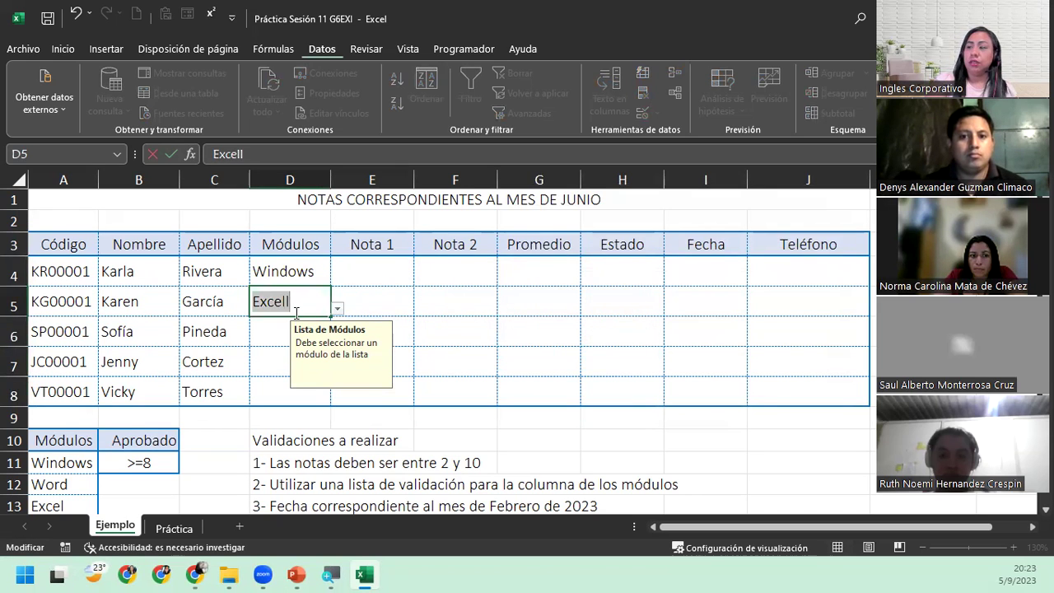
key("BackSpace")
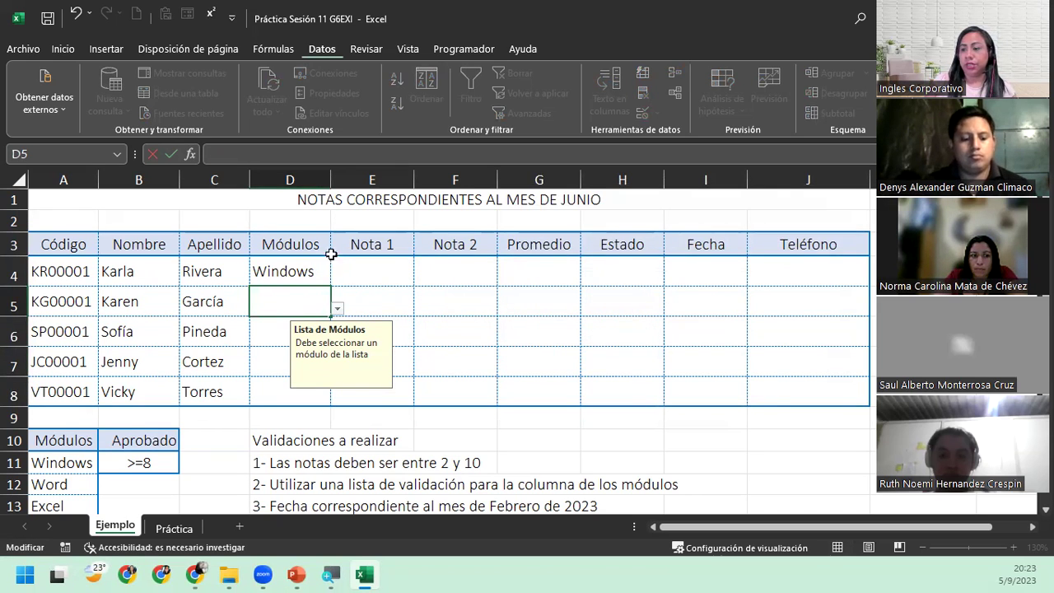
Pick Excel, Word, Windows and Word from the dropdowns in D5, D6, D7 and D8.
left_click(337, 308)
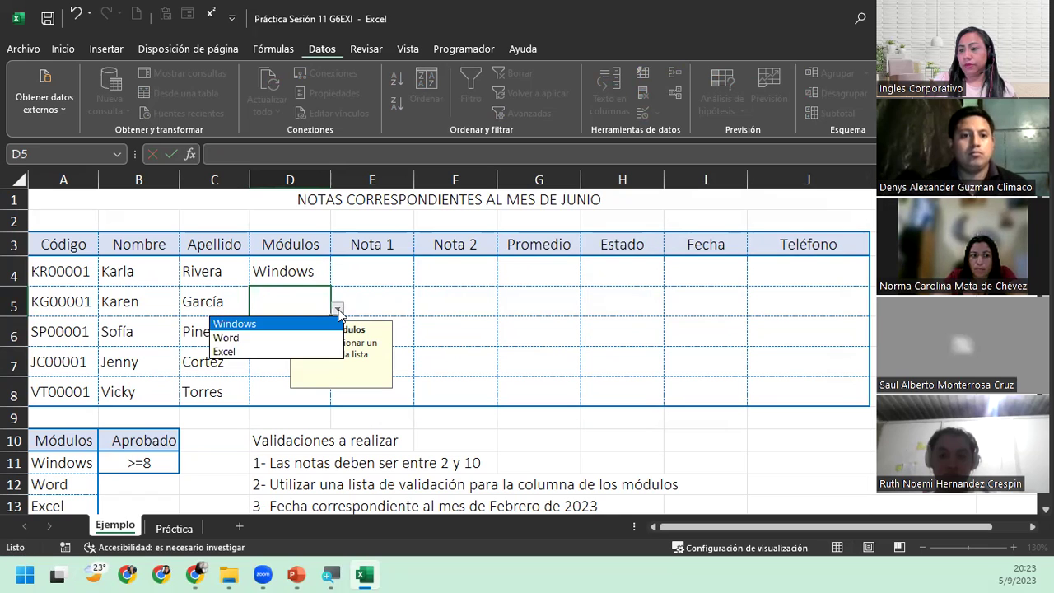
left_click(246, 352)
left_click(266, 332)
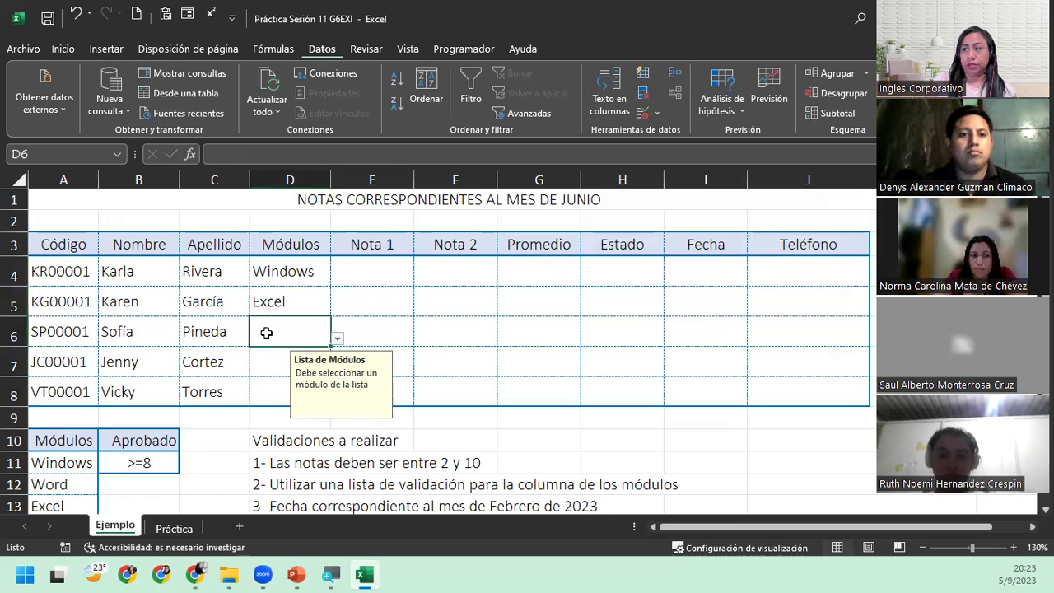
left_click(336, 338)
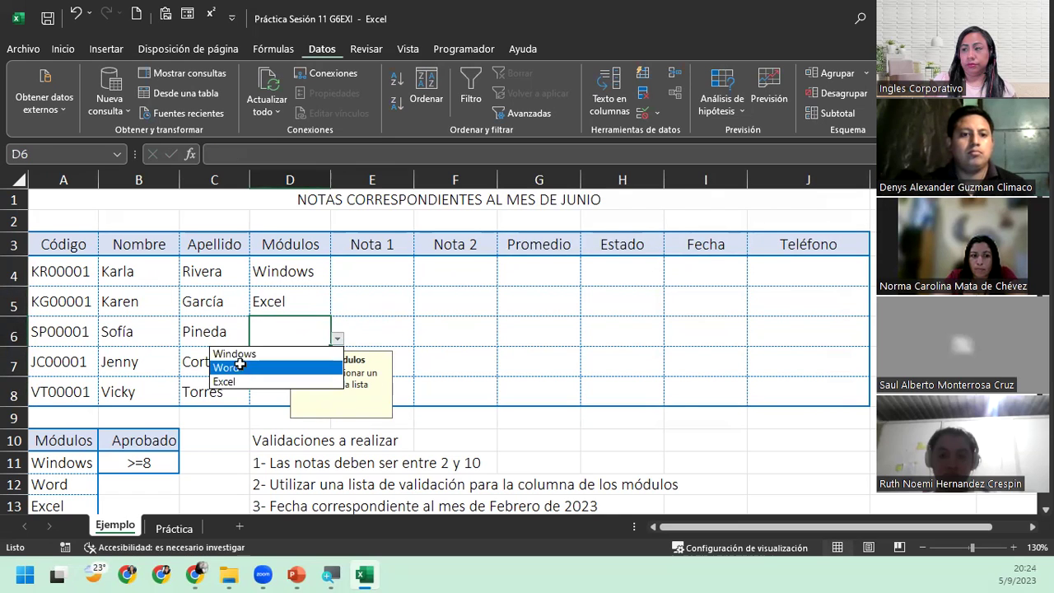
left_click(238, 364)
left_click(284, 362)
left_click(337, 369)
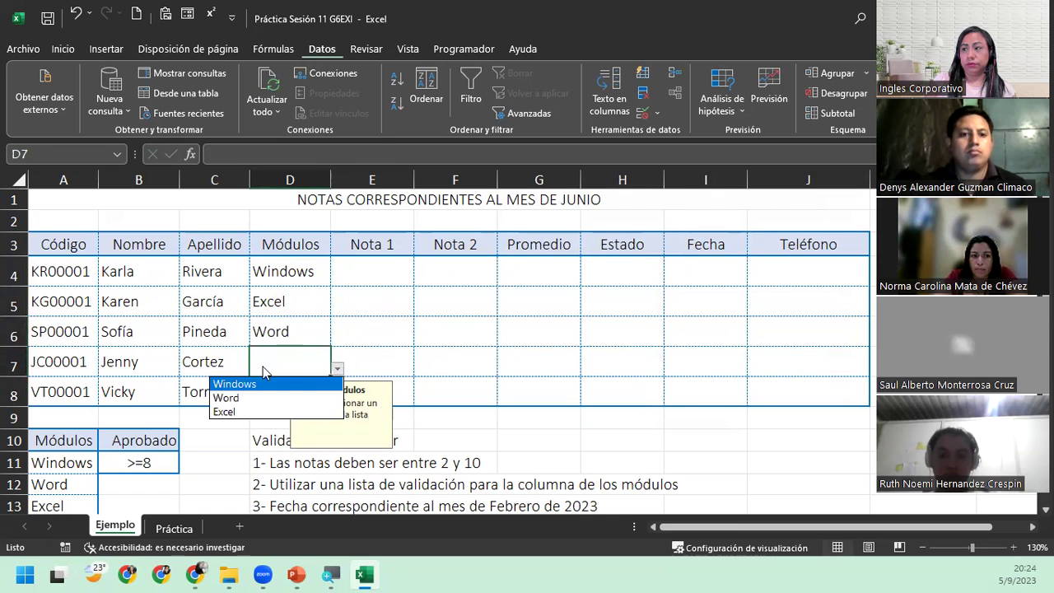
left_click(246, 384)
left_click(280, 392)
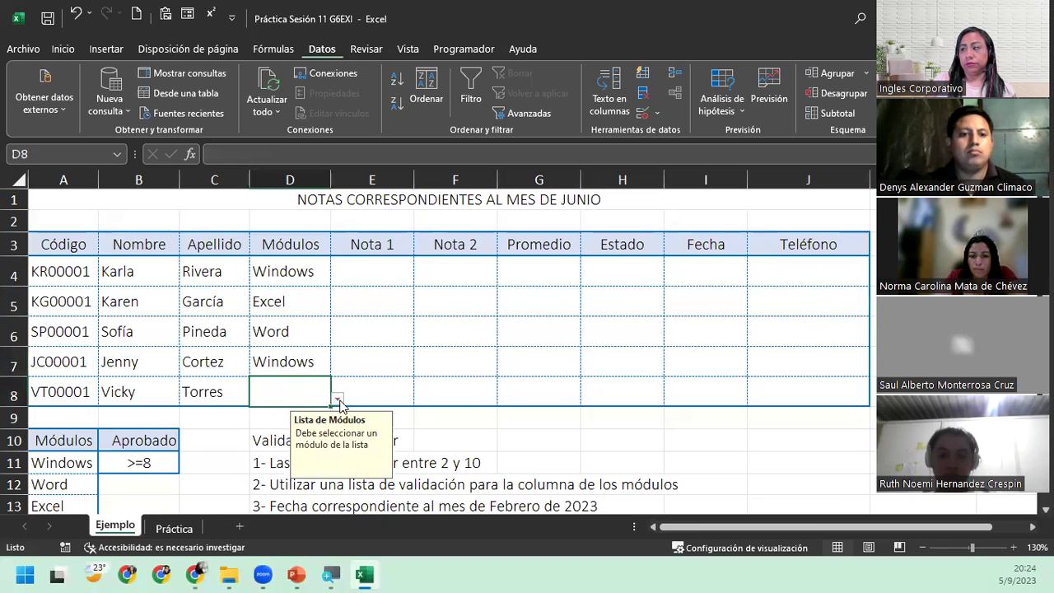
left_click(339, 403)
left_click(247, 426)
left_click(371, 262)
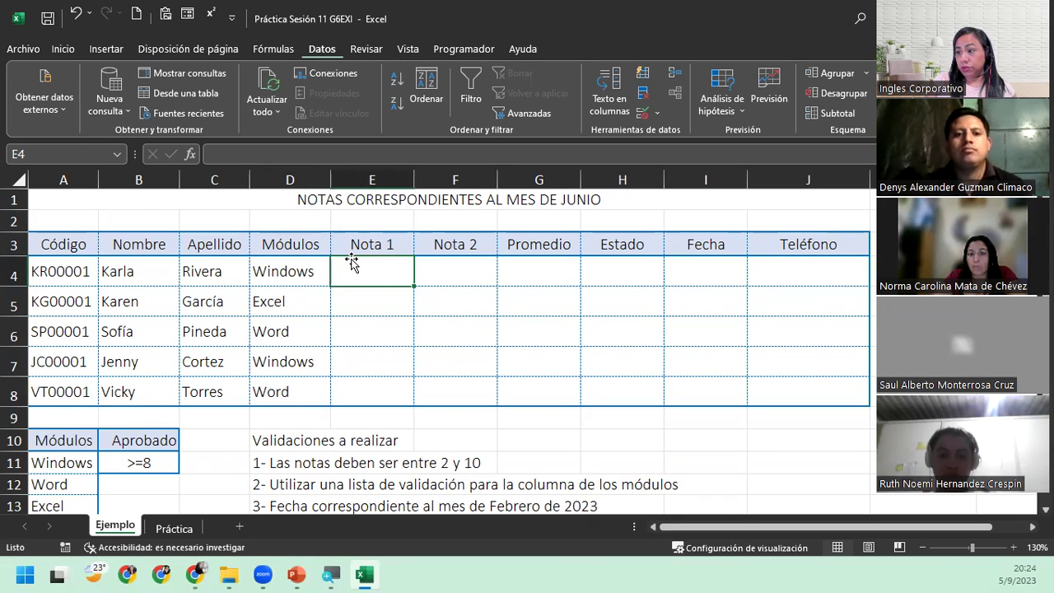
scroll(335, 429, "down", 1)
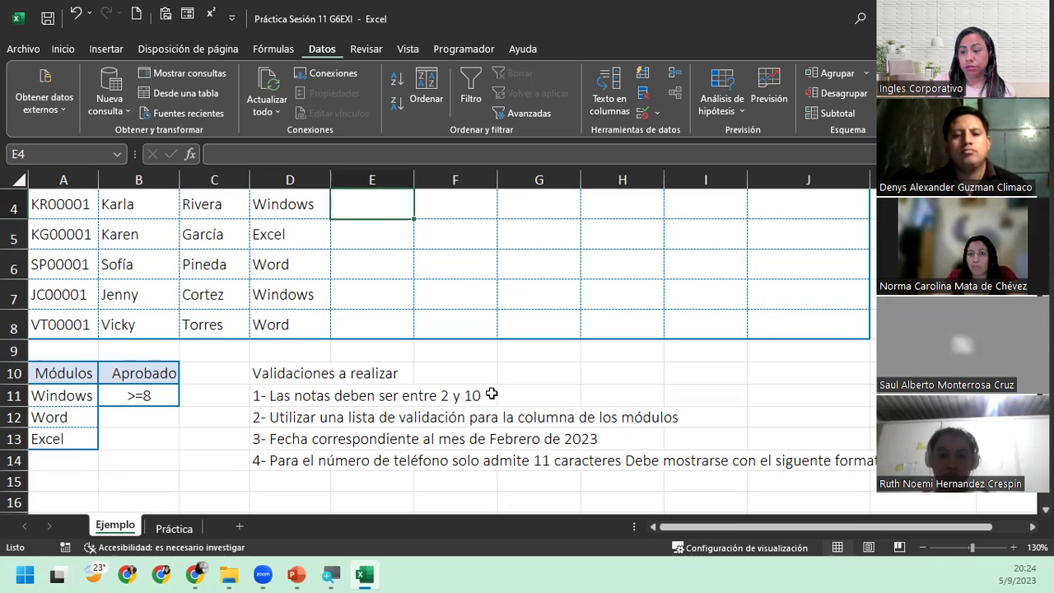
Select the range E4:F8 holding both grade columns for the five students.
scroll(403, 365, "up", 1)
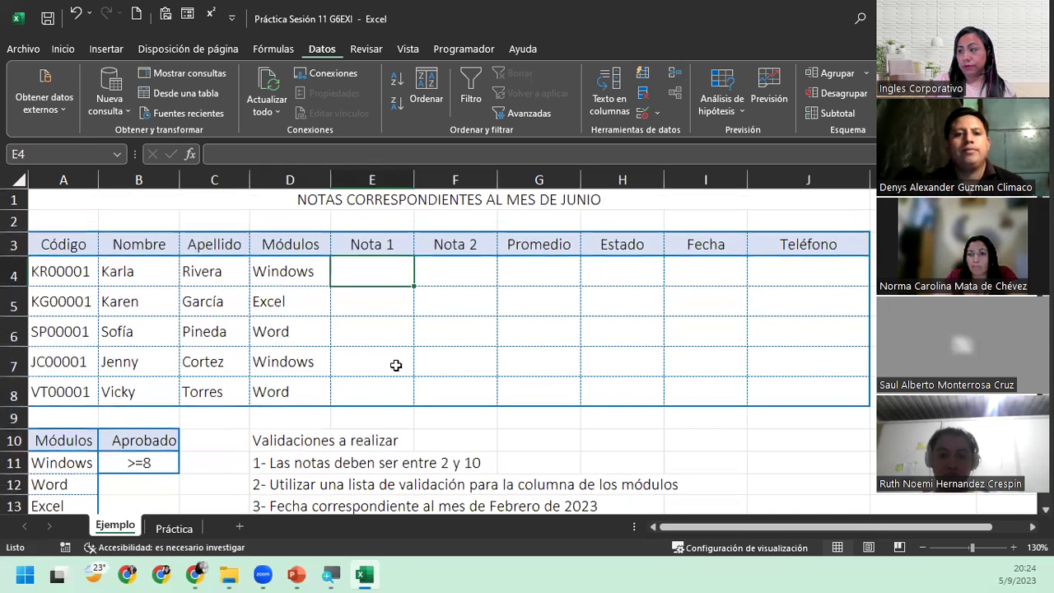
left_click_drag(391, 271, 447, 378)
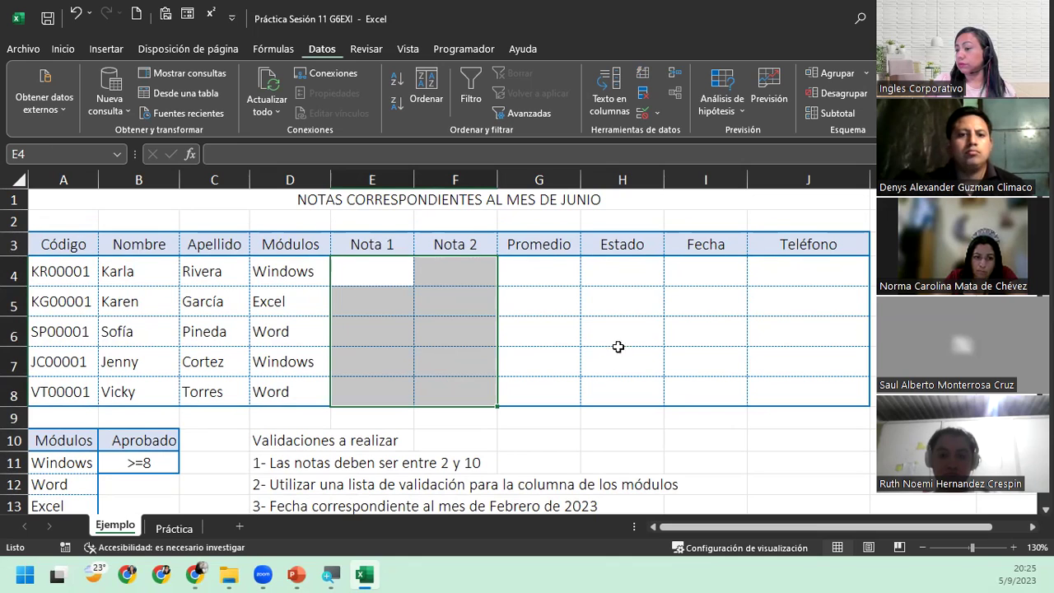
Open Validación de datos for E4:F8 on its Configuración criteria.
left_click(641, 114)
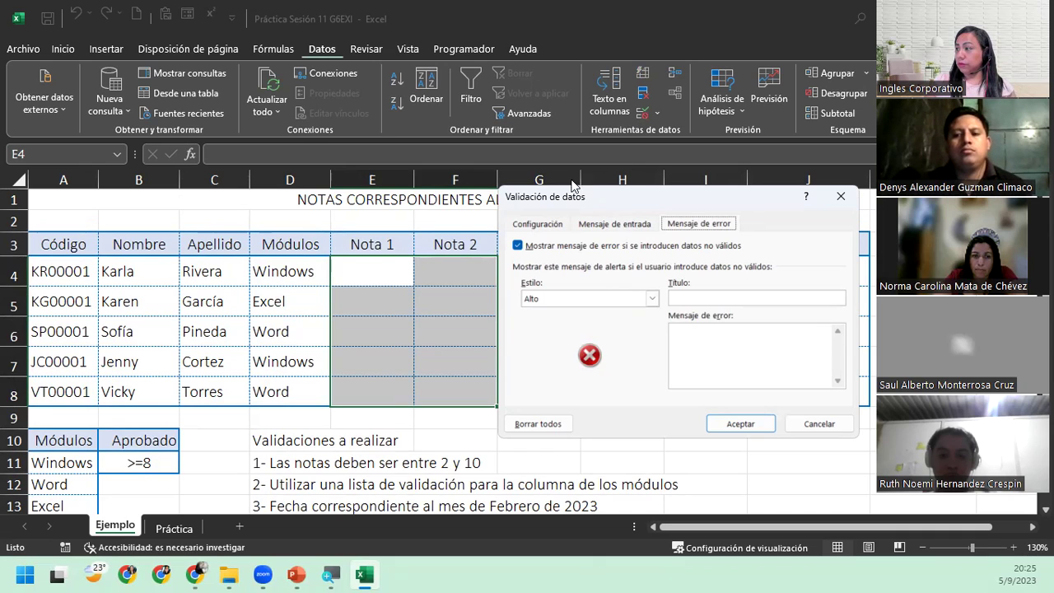
left_click(539, 224)
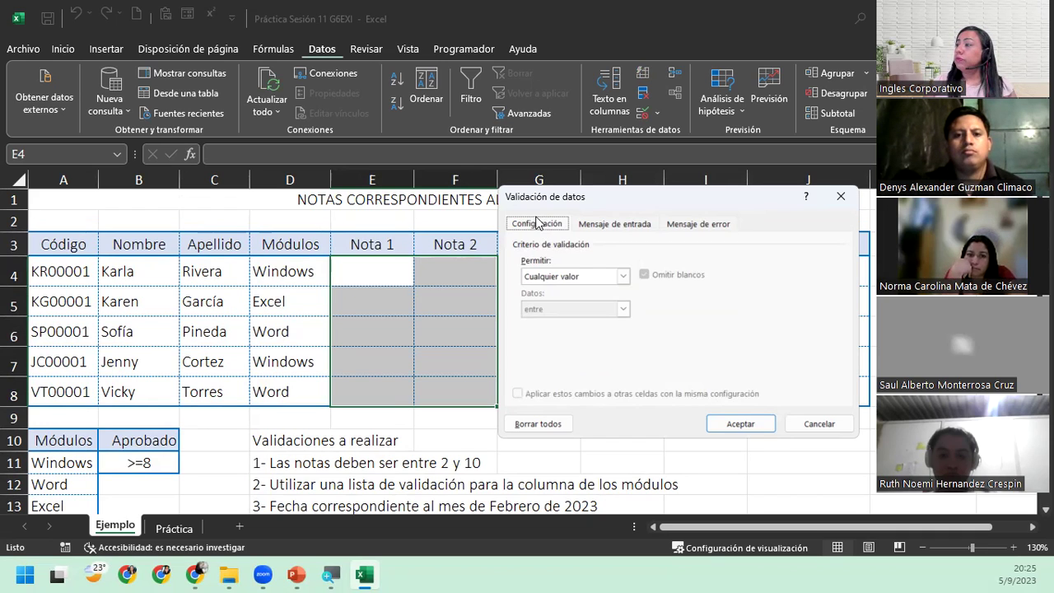
Allow only Decimal grades with Mínimo 2 and Máximo 10.
left_click(539, 277)
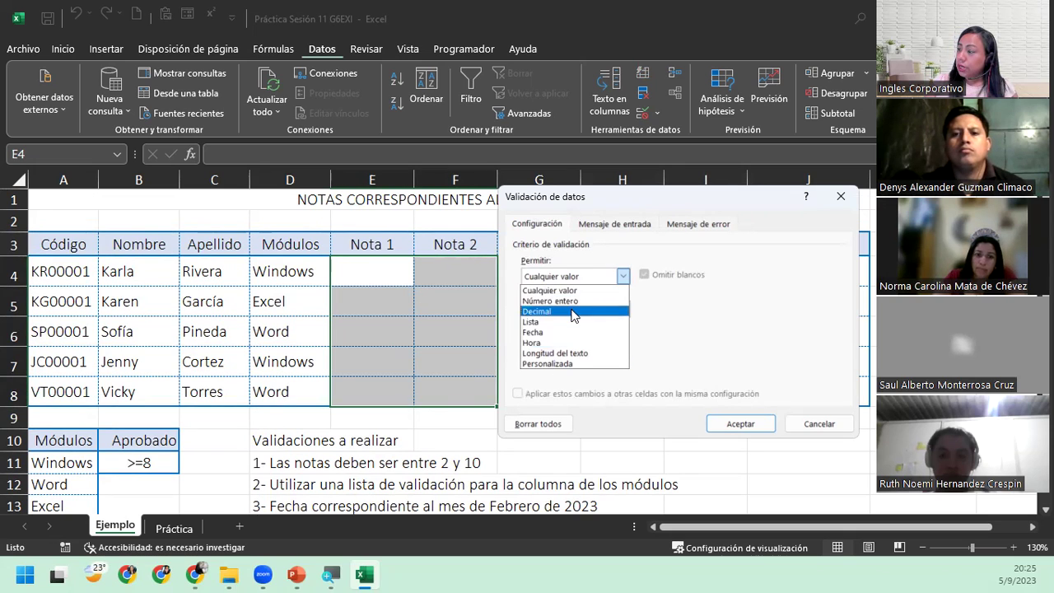
left_click(568, 311)
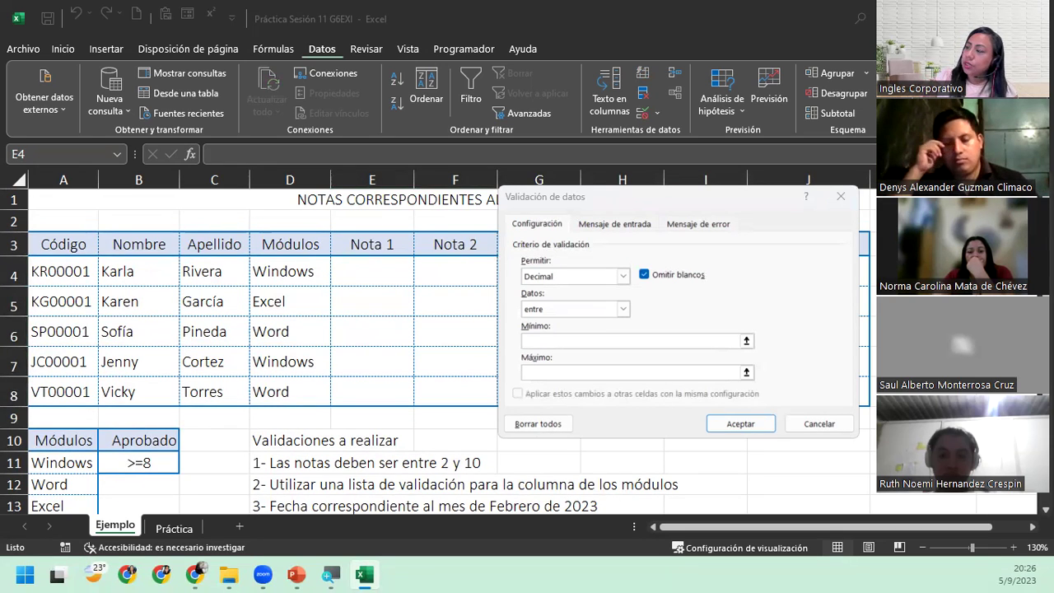
left_click(602, 340)
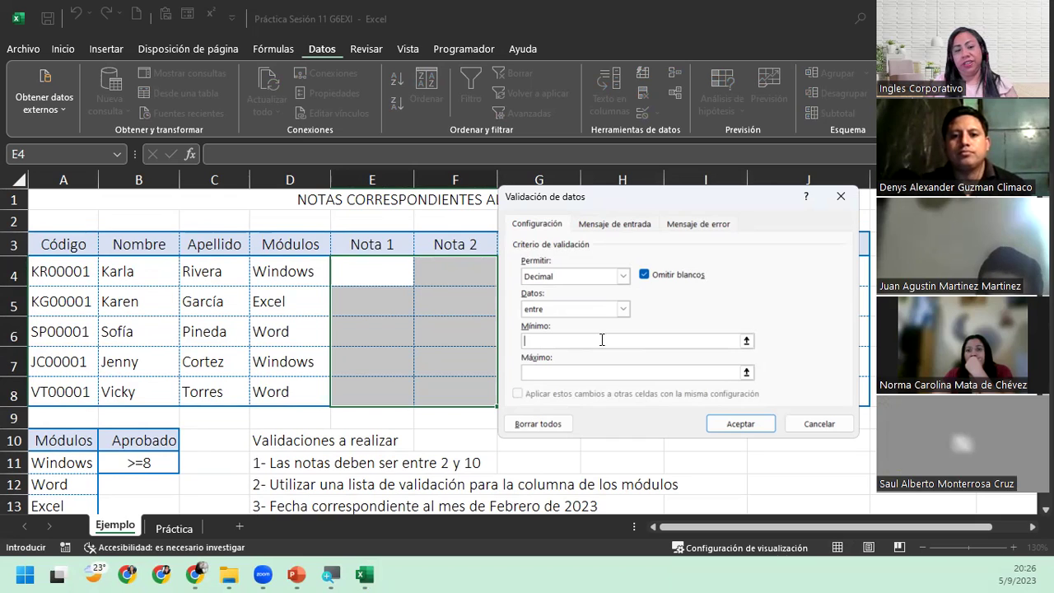
type("2")
left_click(581, 369)
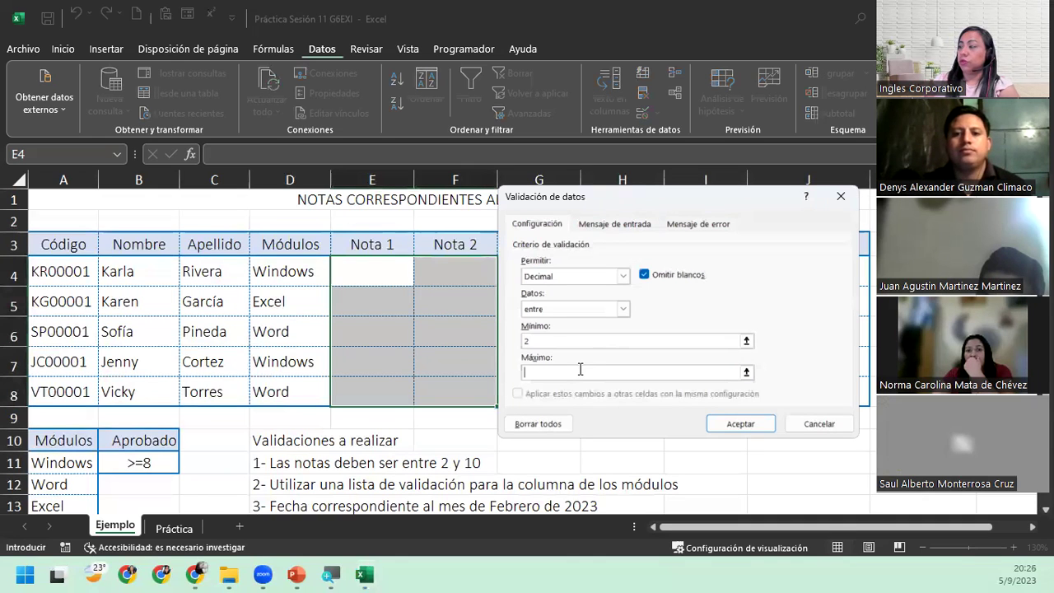
type("10")
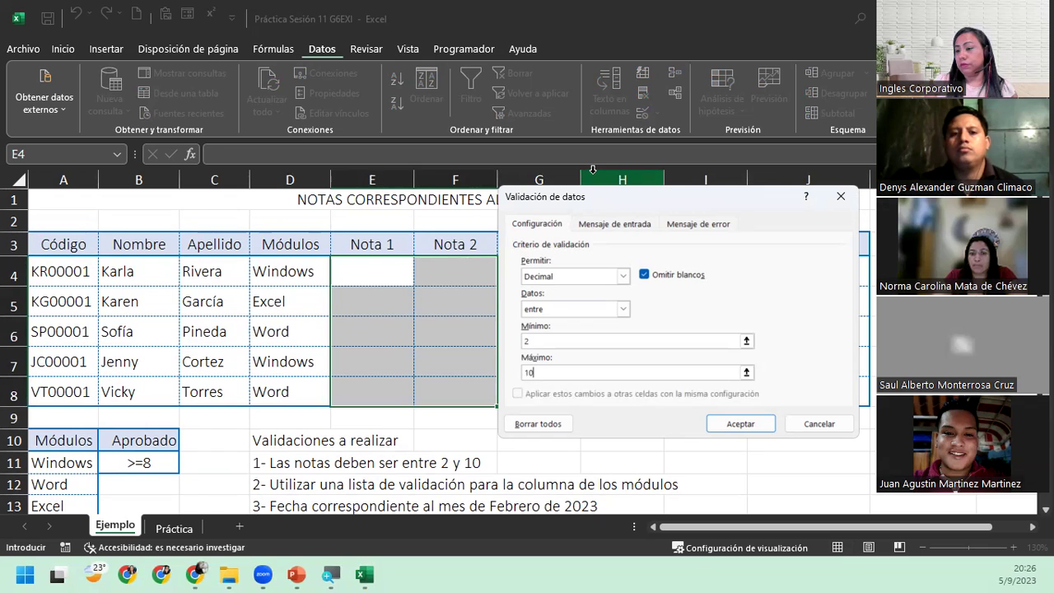
left_click(621, 227)
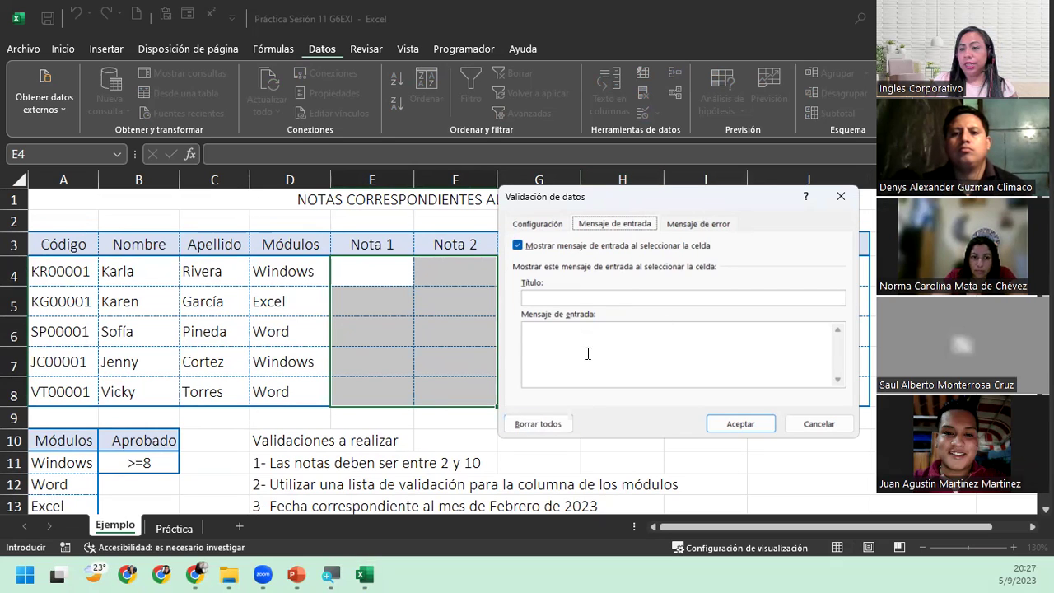
Show the Mensaje de error settings, trying Advertencia and Información before keeping the Alto style.
left_click(707, 230)
left_click(713, 296)
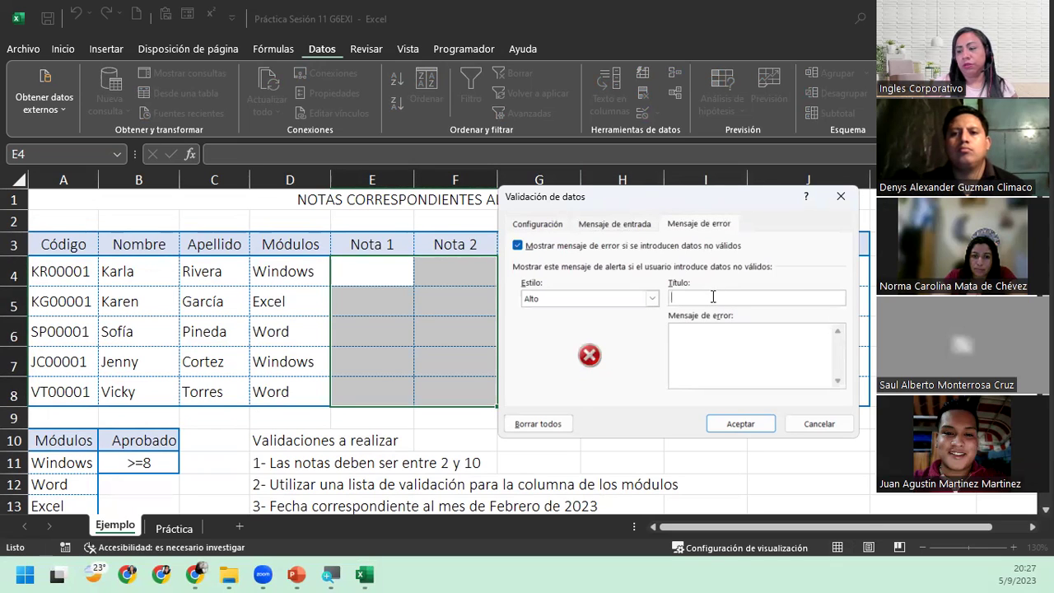
left_click(651, 299)
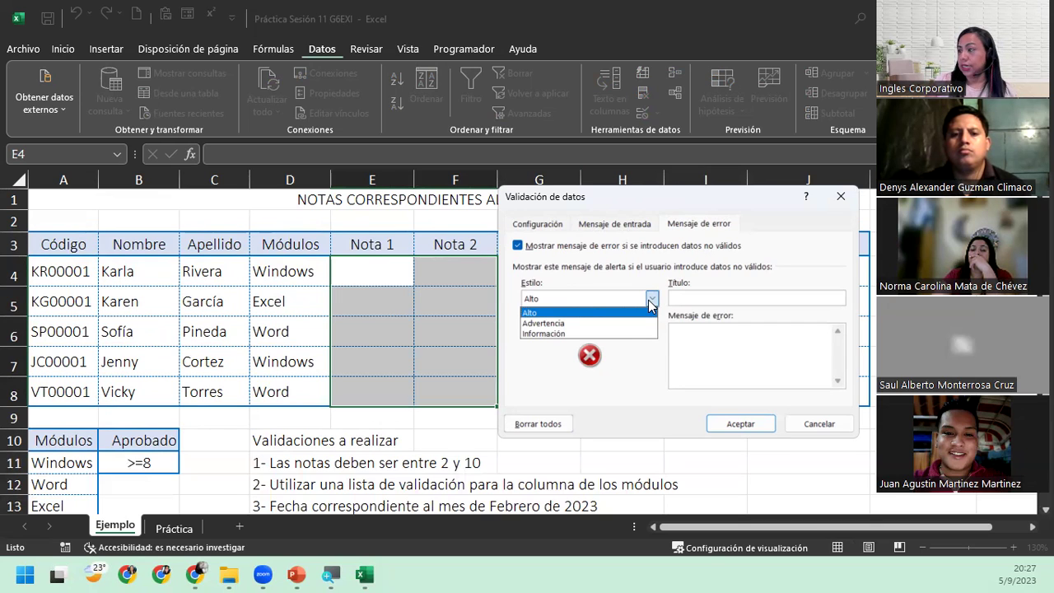
left_click(625, 322)
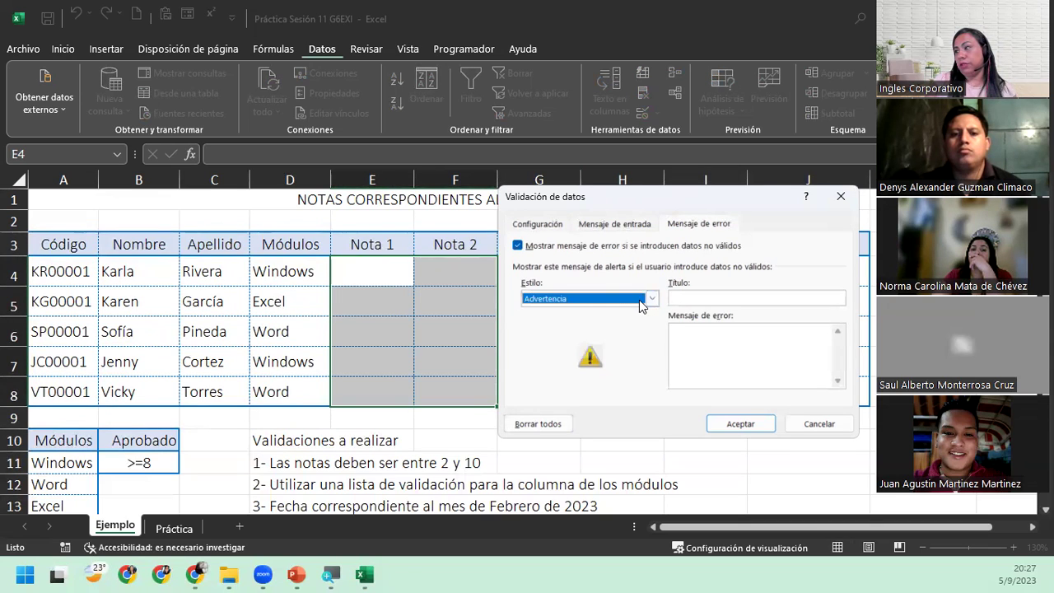
left_click(639, 299)
left_click(610, 335)
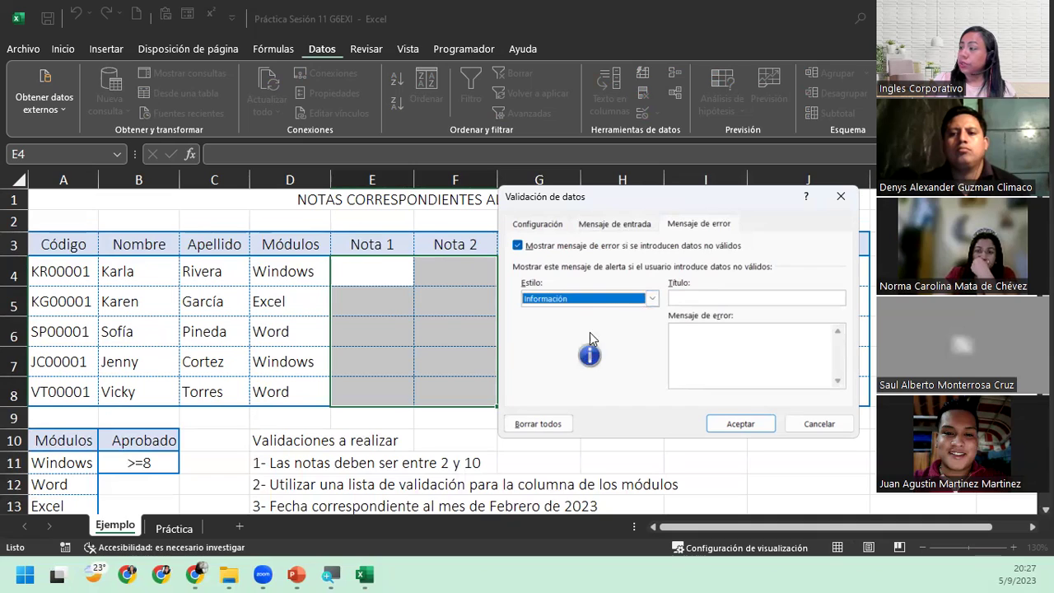
left_click(599, 303)
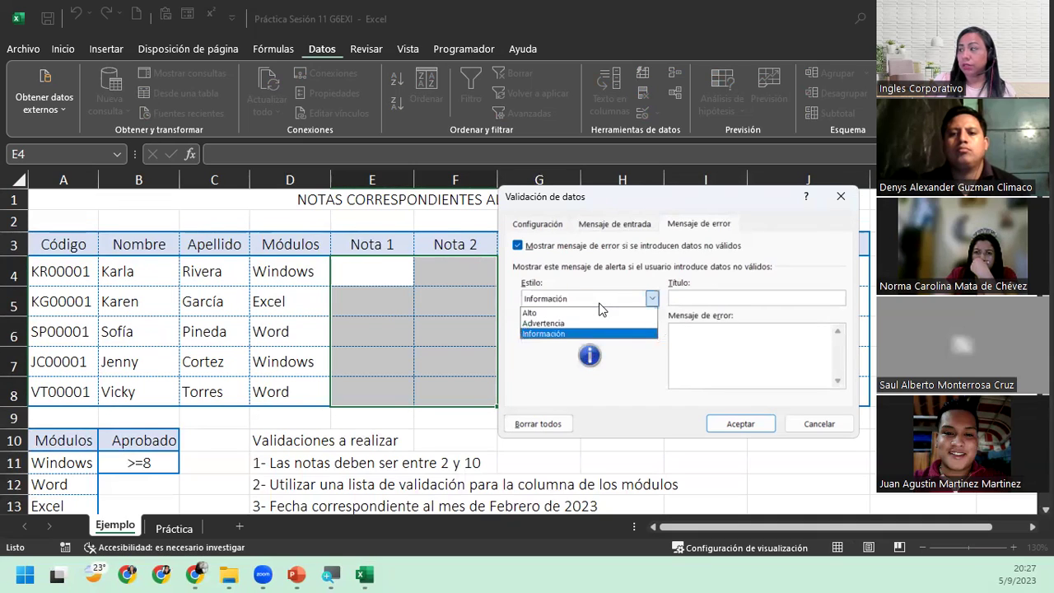
left_click(576, 306)
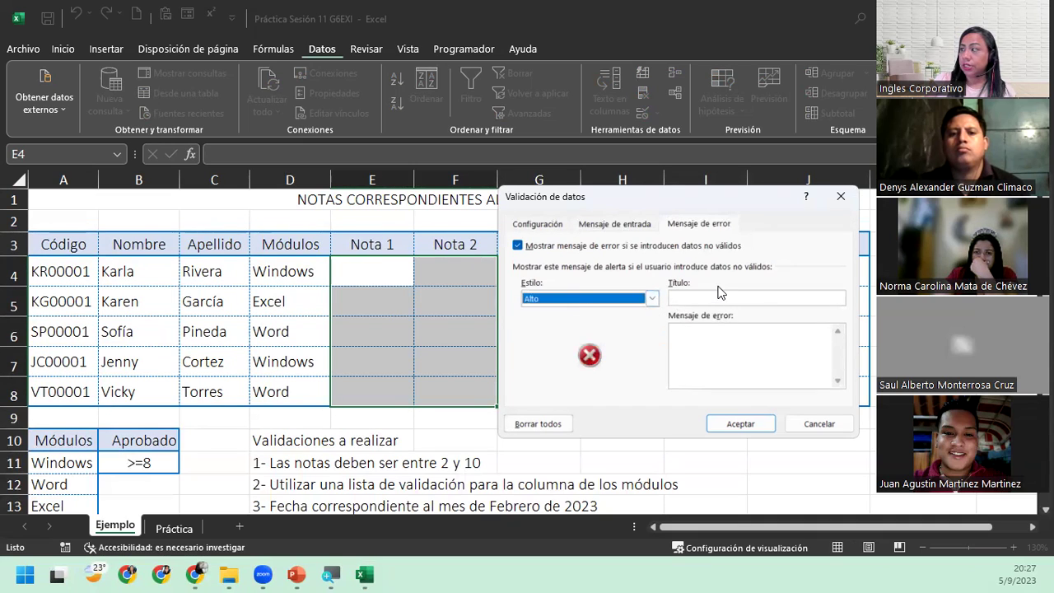
left_click(713, 296)
type("Nota")
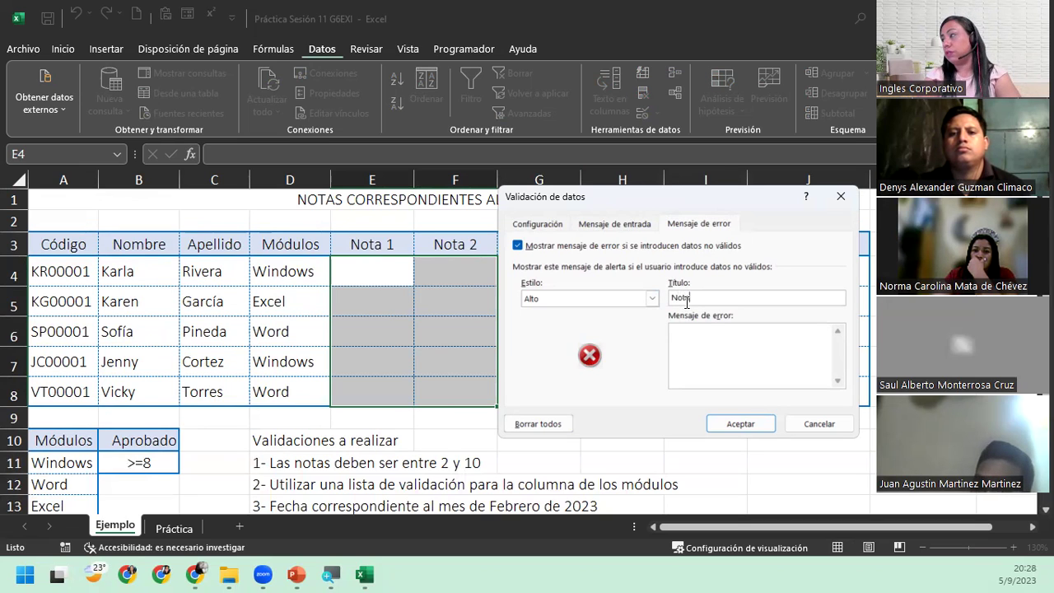
Title the grade alert 'Nota no valida' with message 'La nota no debe ser menor de 2 y tampoco debe sobrepasar de 10'.
type("no valida")
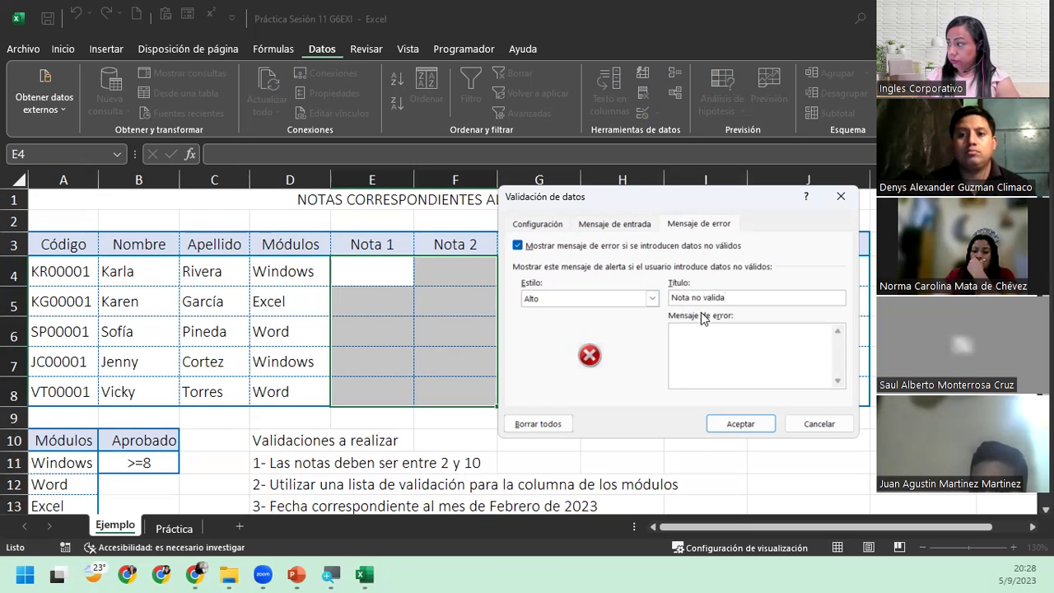
left_click(706, 326)
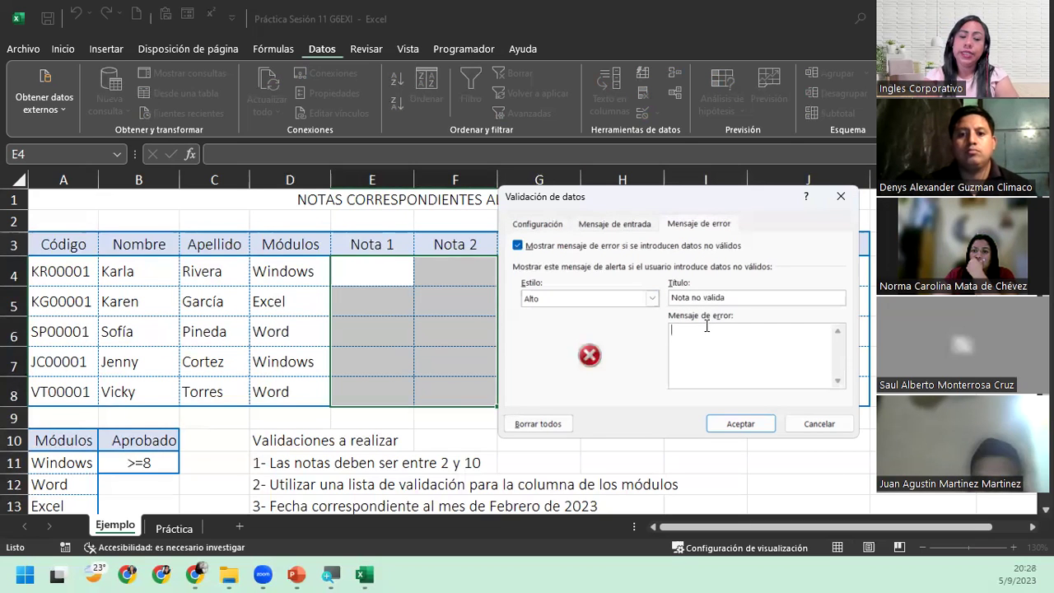
type("La d")
key("BackSpace")
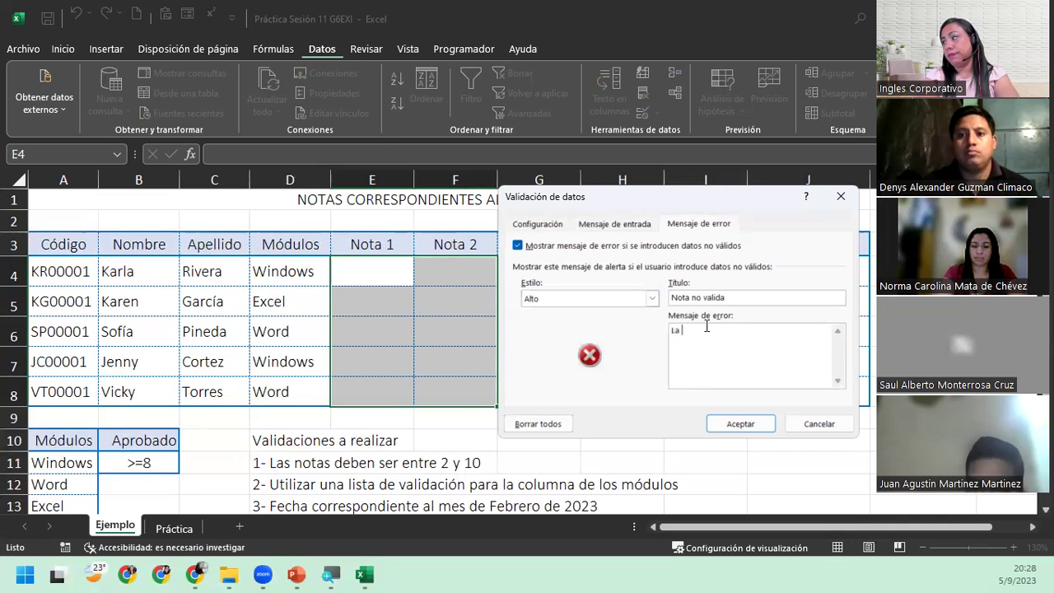
type("no ")
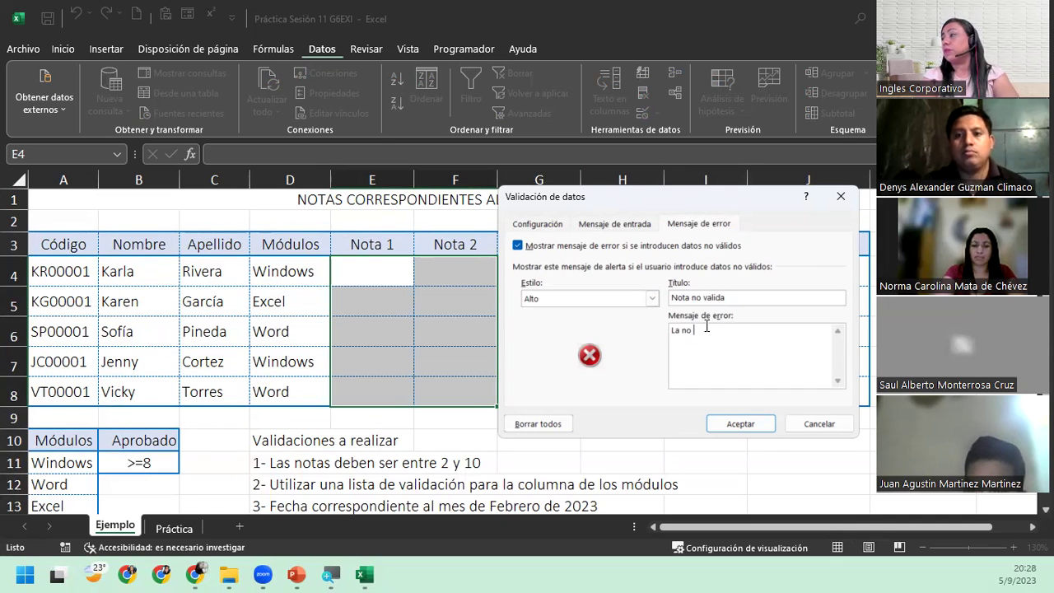
type("ta nodebe")
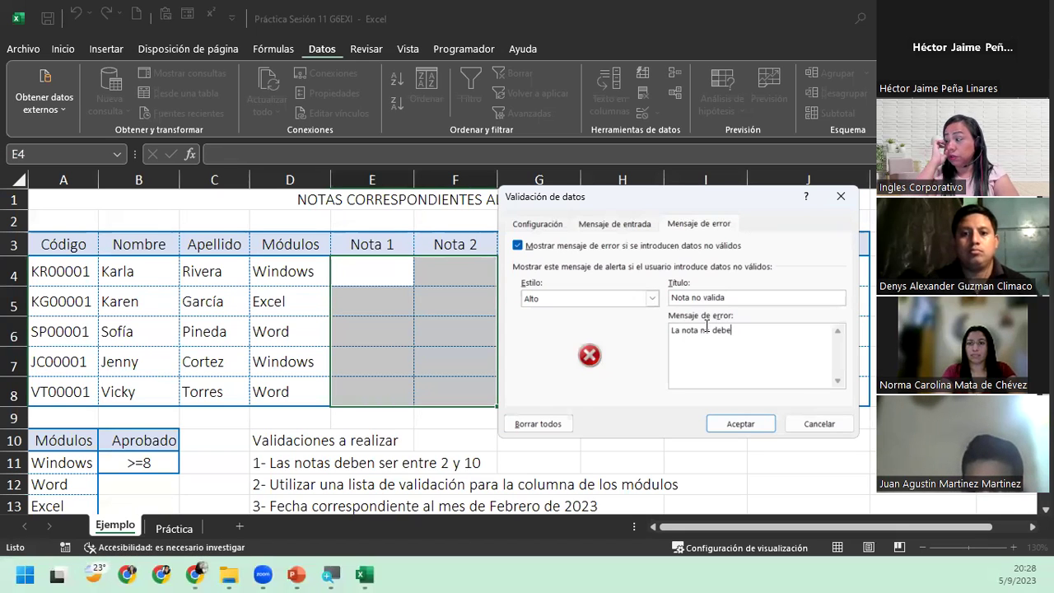
type(" ser me")
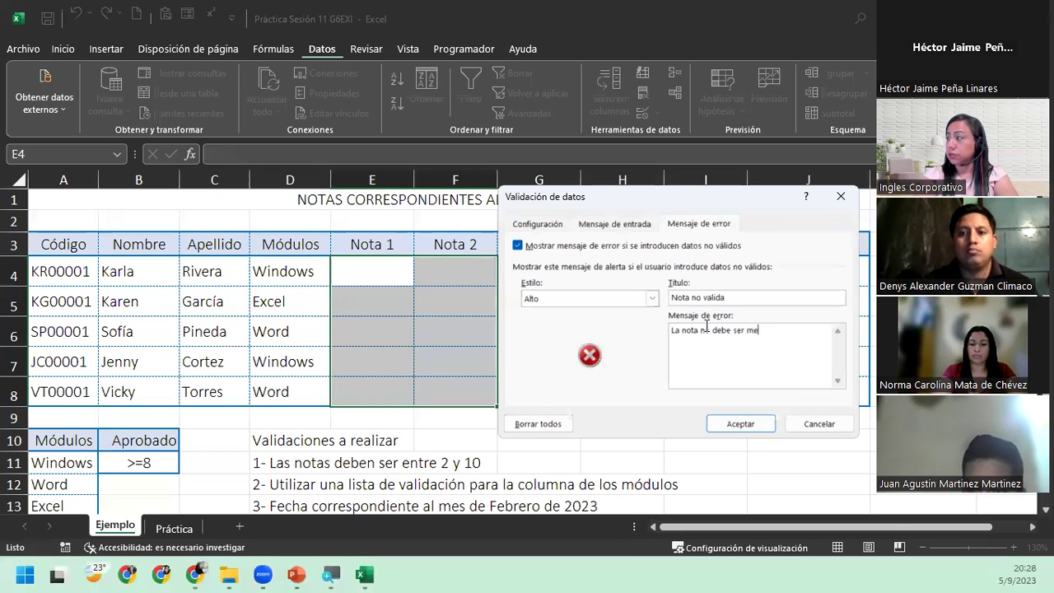
type("no")
type("de 2 y mayor de")
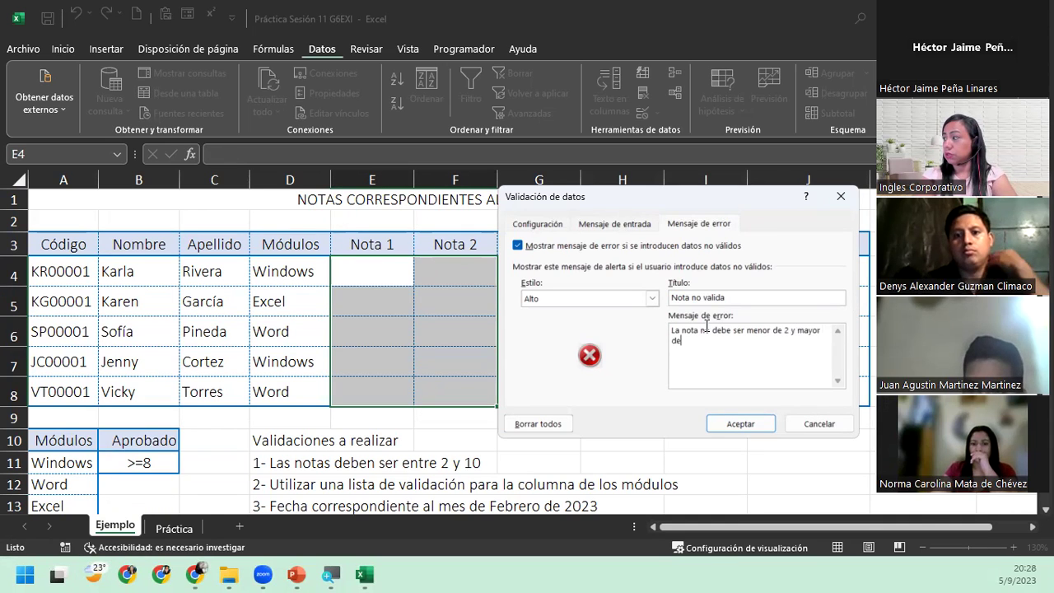
key("BackSpace")
key("BackSpace")
key("BackSpace")
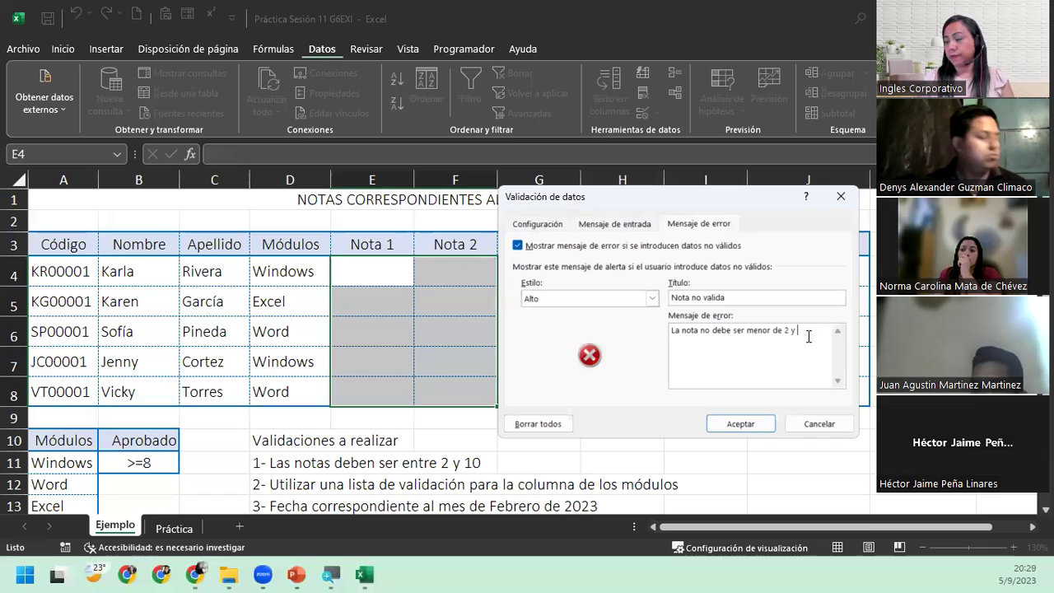
type("tampoco")
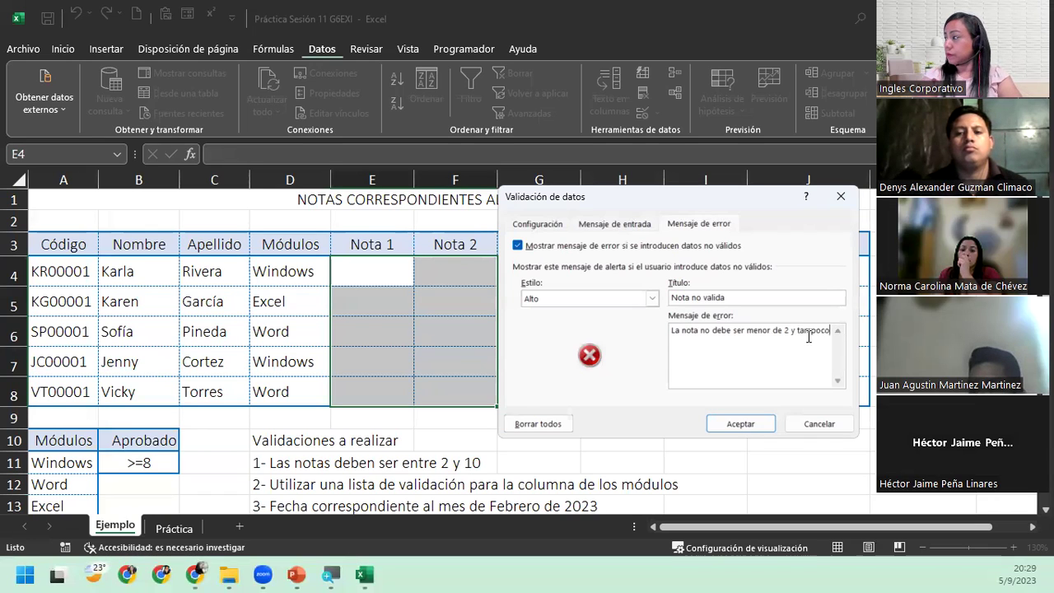
type(" debe s")
type("ob")
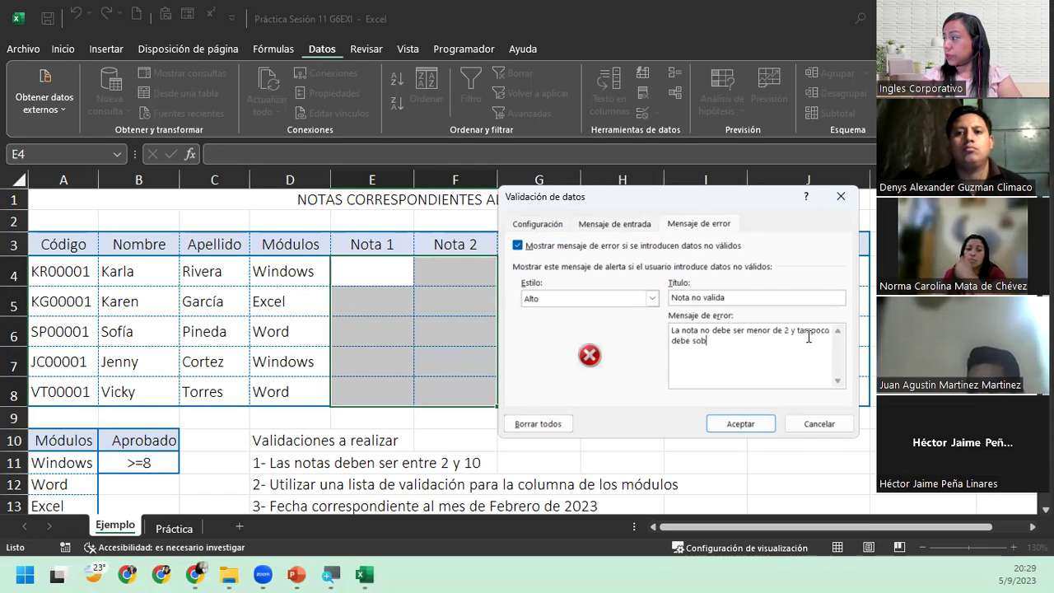
type("repasar d")
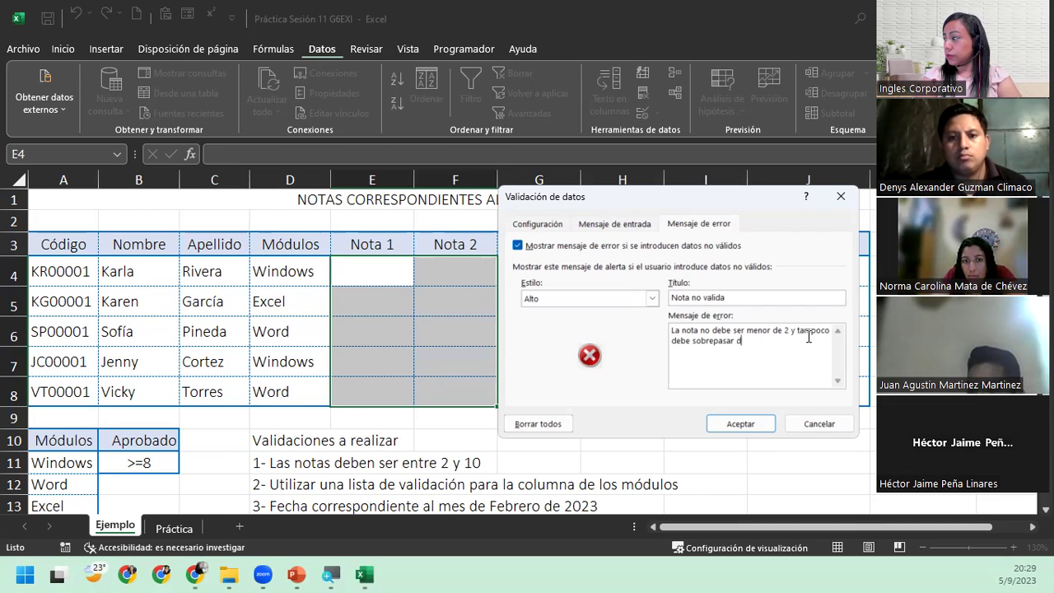
type("e 10")
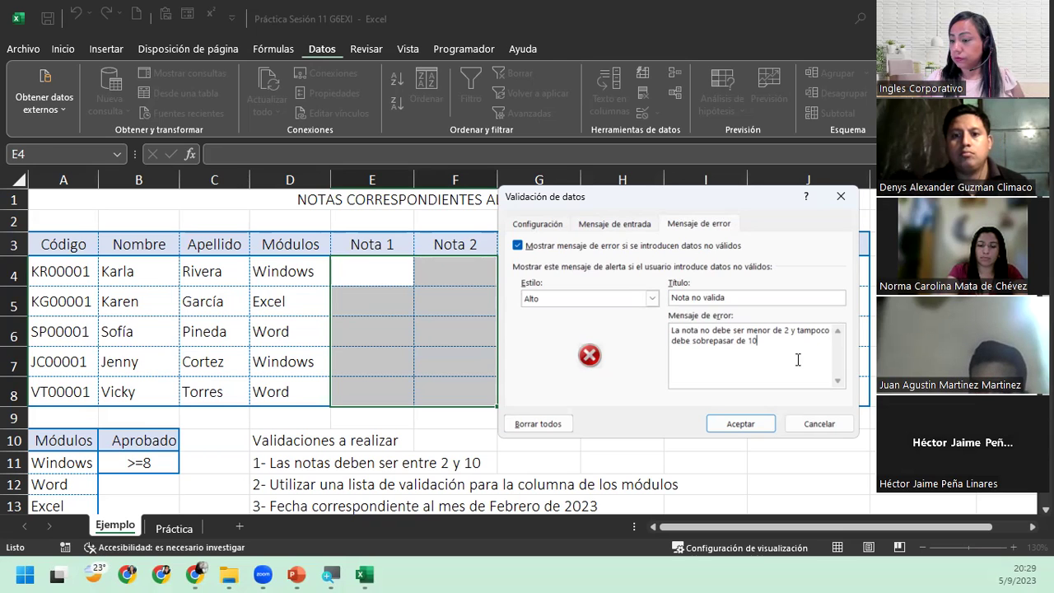
Apply the 2–10 grade rule and test E4 with 1 (rejected), then 2 (accepted).
left_click(744, 425)
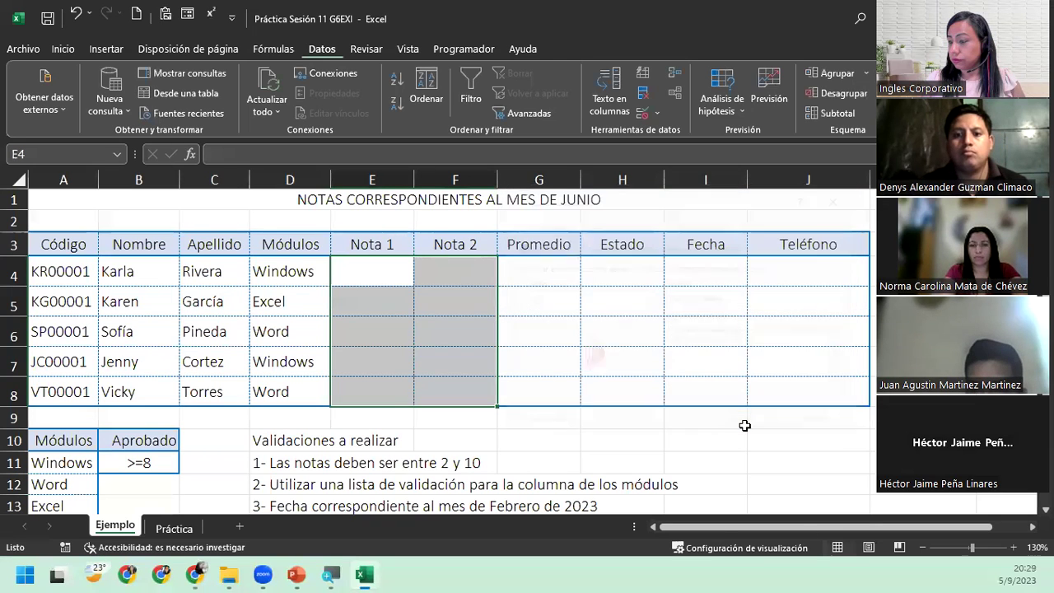
left_click(357, 277)
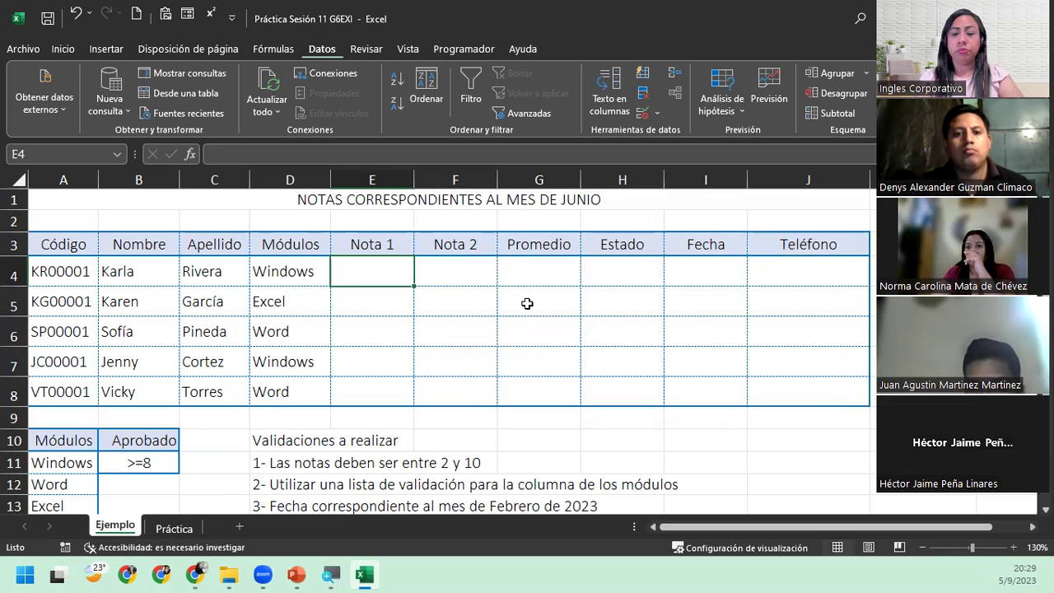
type("|")
key("Return")
key("Return")
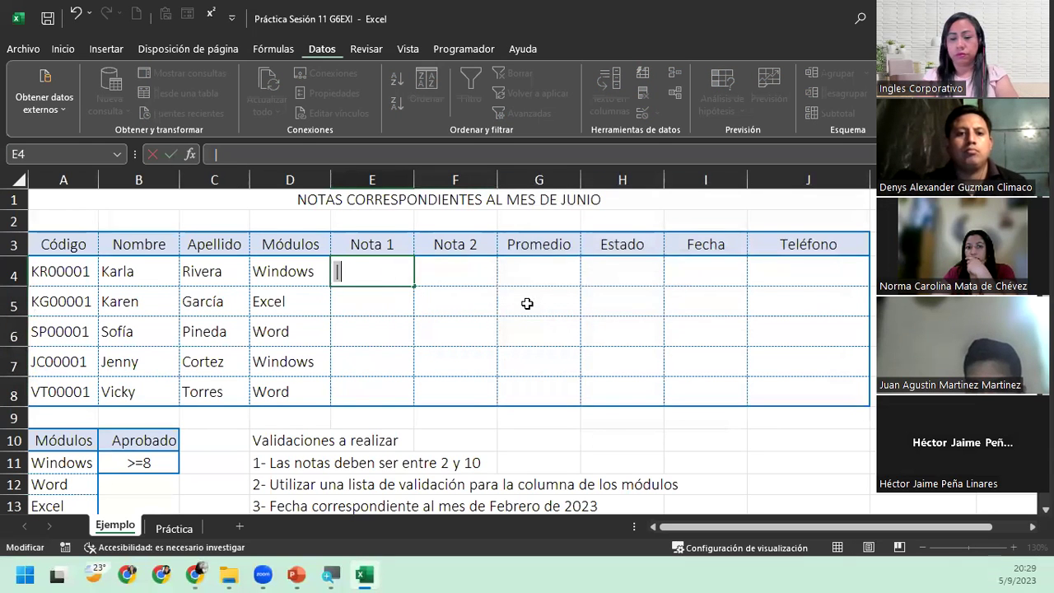
type("1")
key("Return")
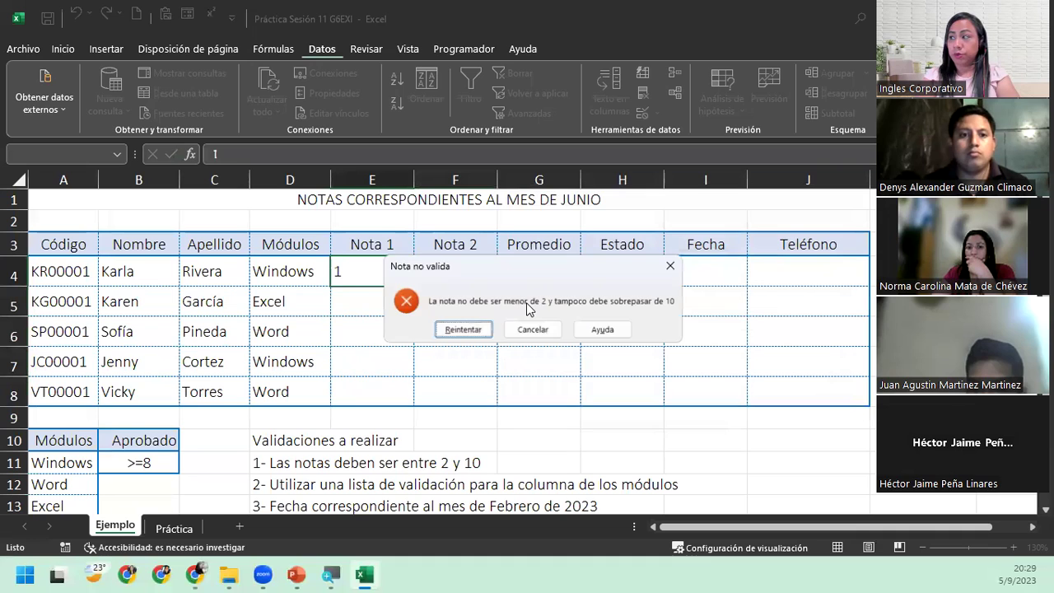
key("Return")
type("2")
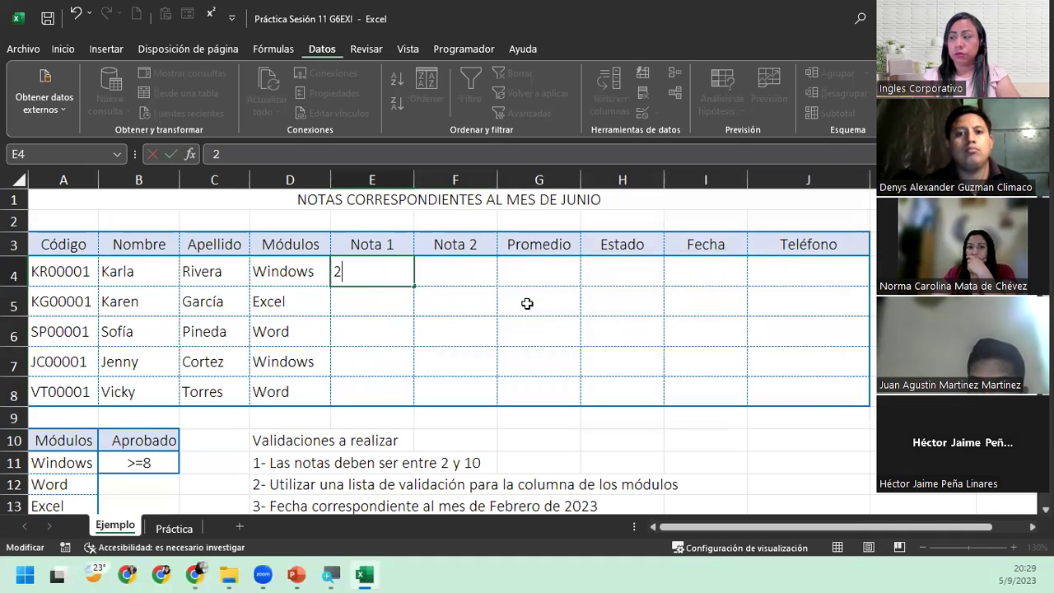
key("Return")
Test E4 with 11, which is rejected, and enter 10 instead.
key("Up")
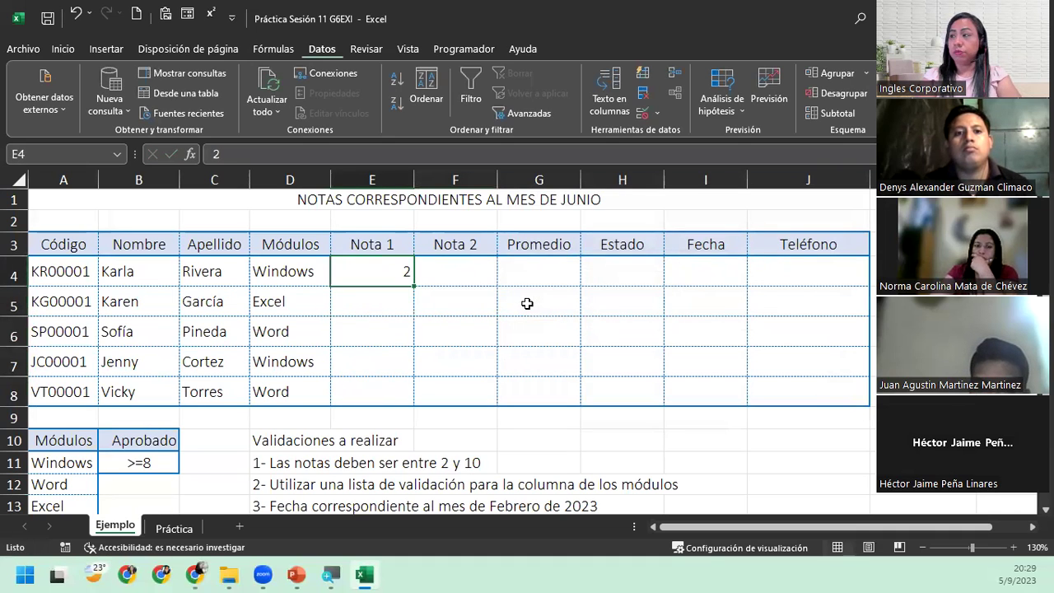
type("11")
key("Return")
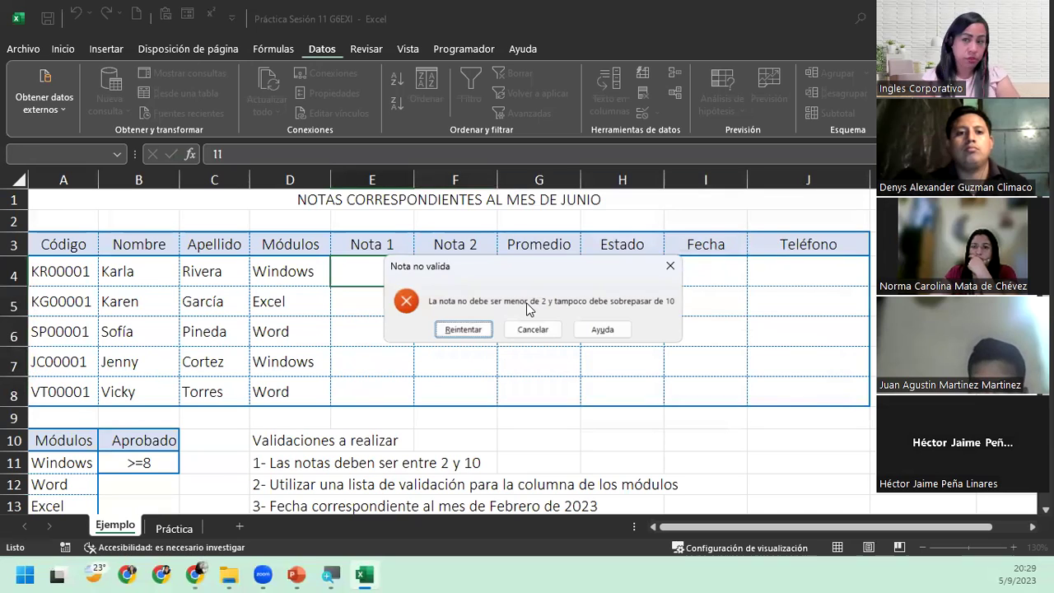
key("Return")
type("10")
key("Return")
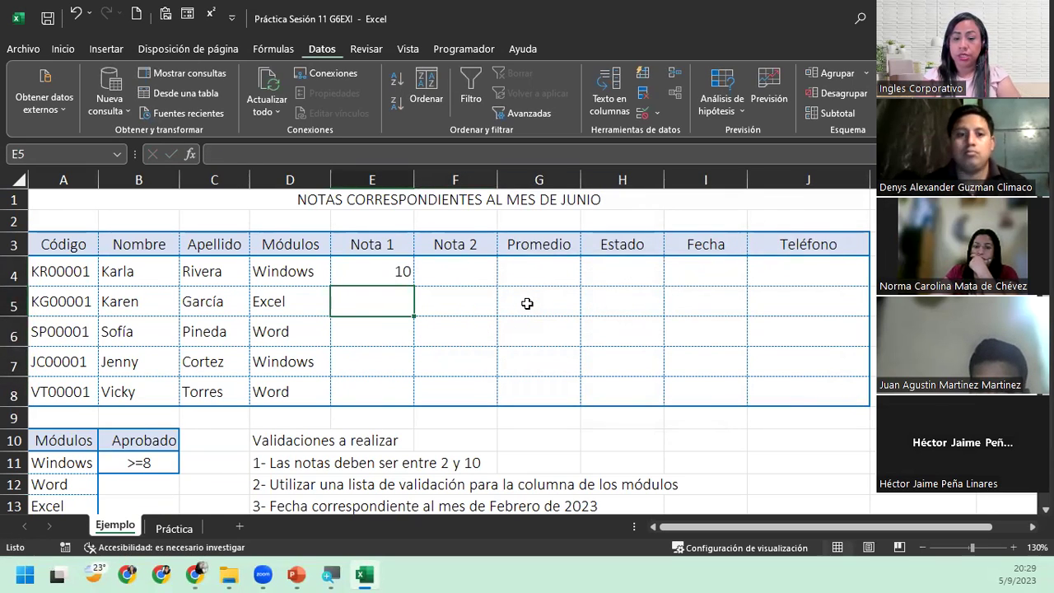
Enter the remaining Nota 1 grades 9.75, 6, 7 and 8 in E5:E8.
type("9.75")
key("Return")
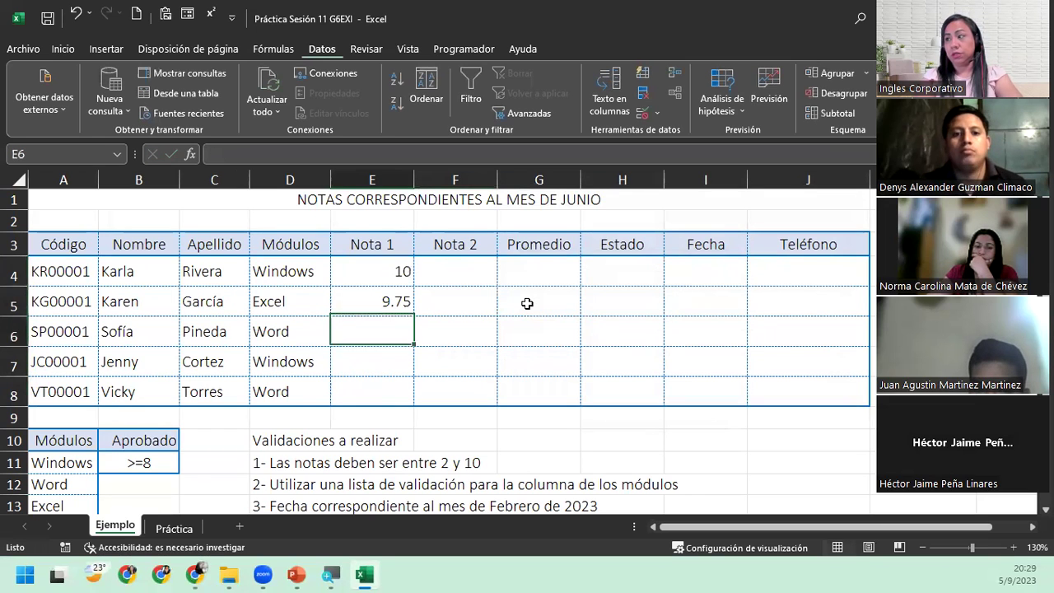
type("6")
key("Return")
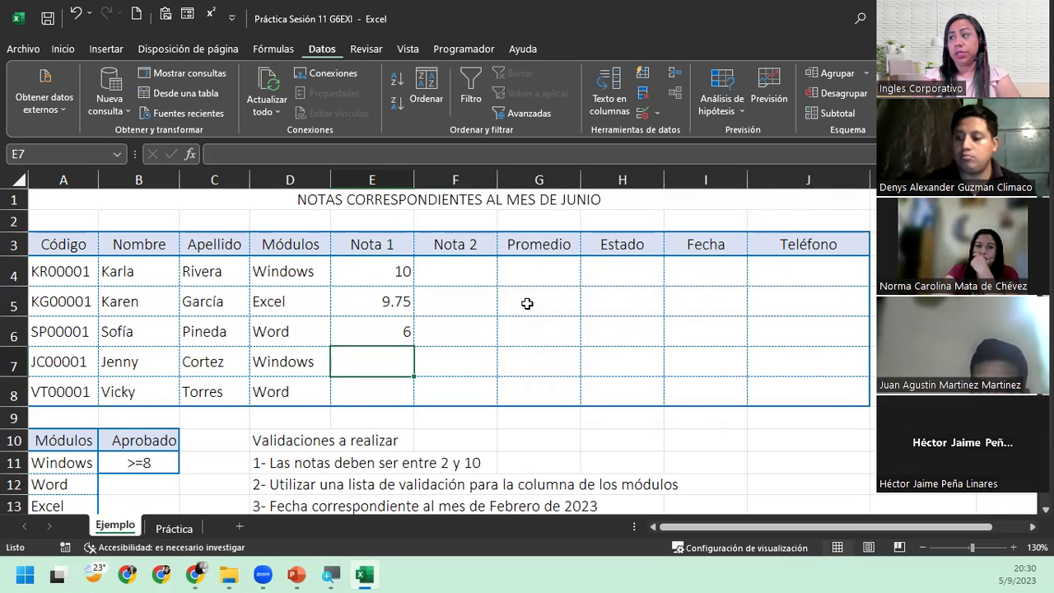
type("7")
key("Return")
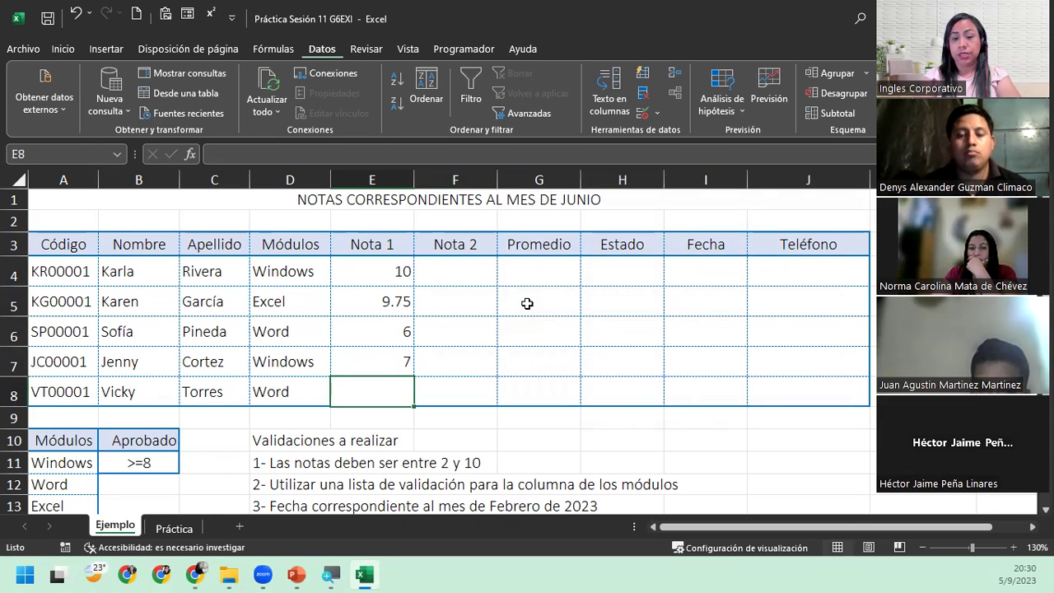
type("8")
key("Tab")
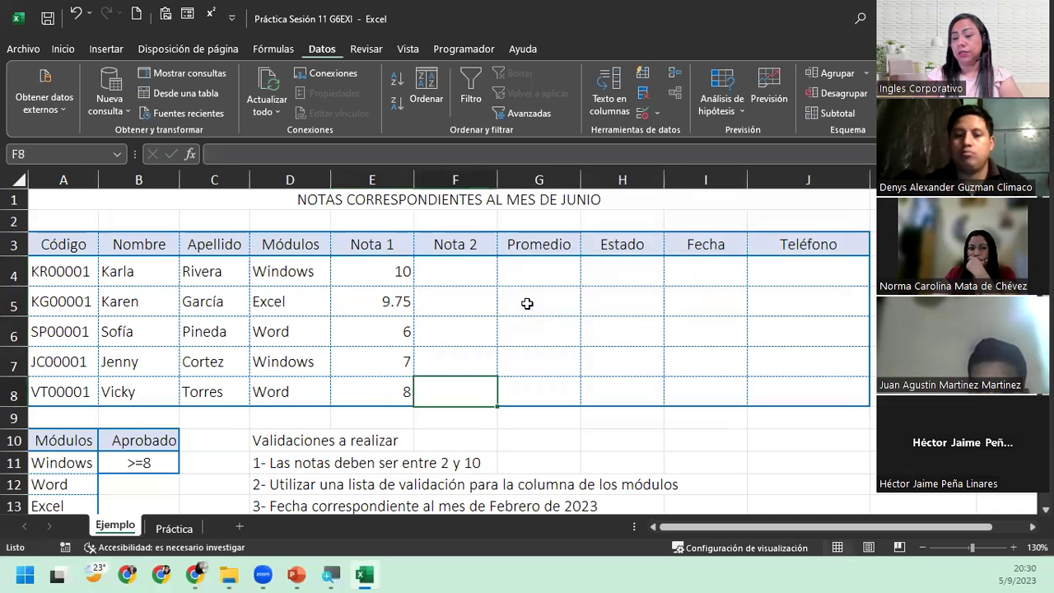
Enter the Nota 2 grades 10, 10, 8, 9 and 9 in F4:F8.
key("Up")
key("Up")
key("Up")
key("Up")
type("10")
key("Return")
type("10")
key("Return")
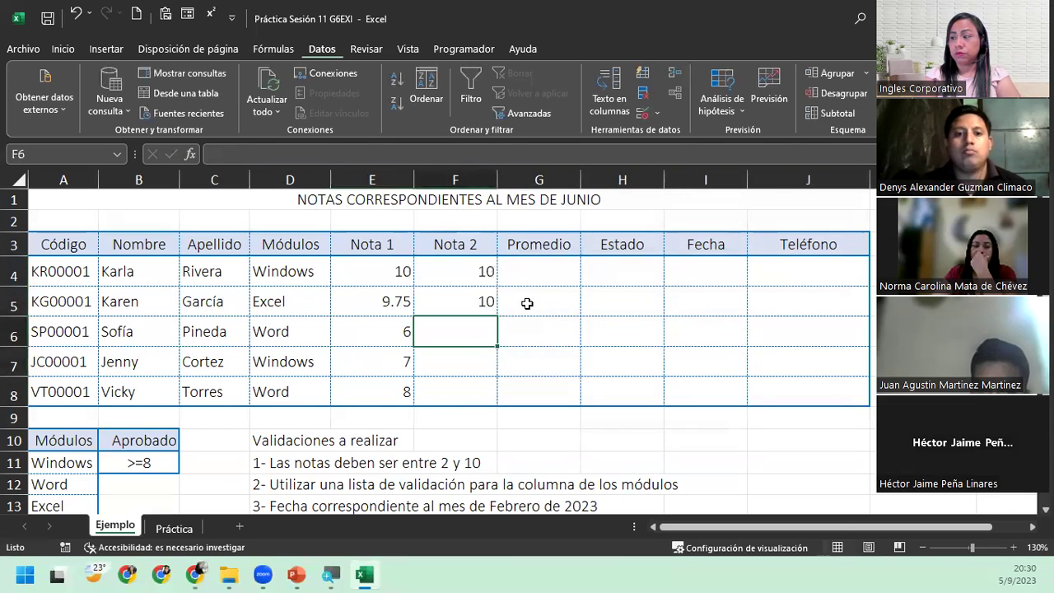
type("8")
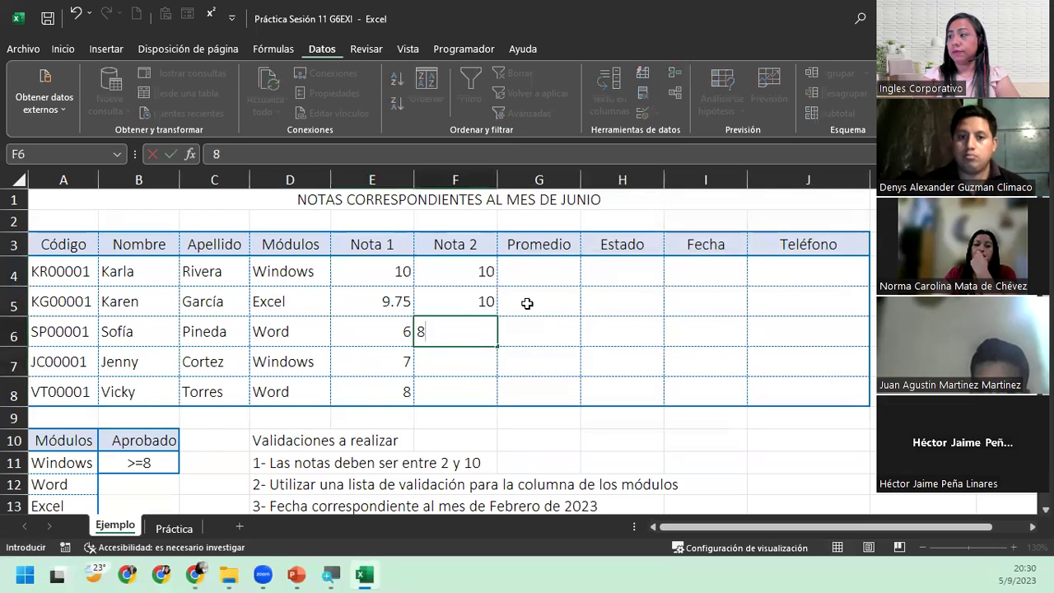
key("Return")
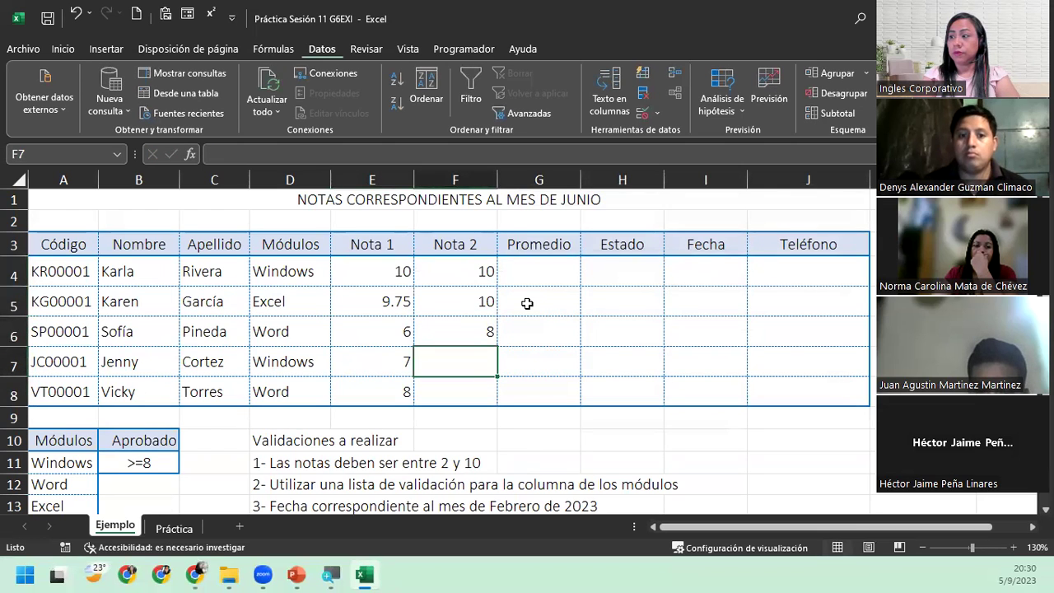
type("9")
key("Return")
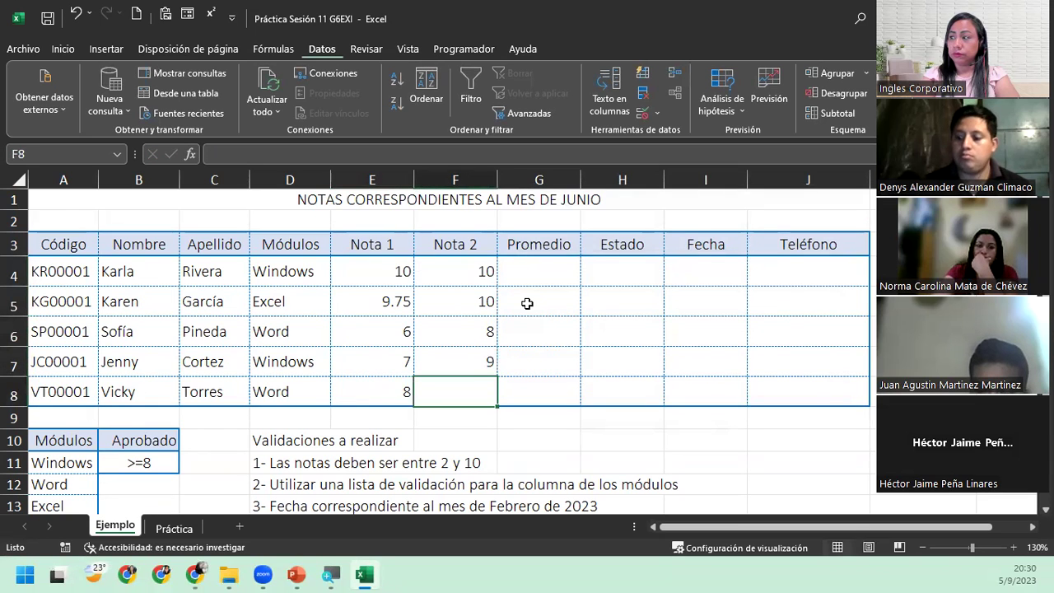
type("9")
key("Return")
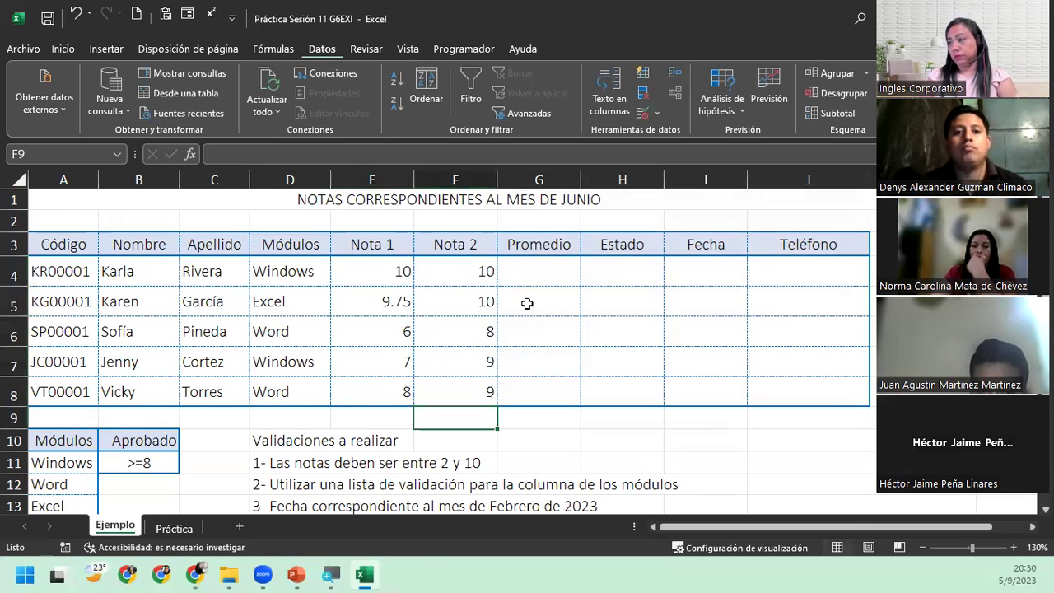
left_click(535, 244)
left_click(536, 269)
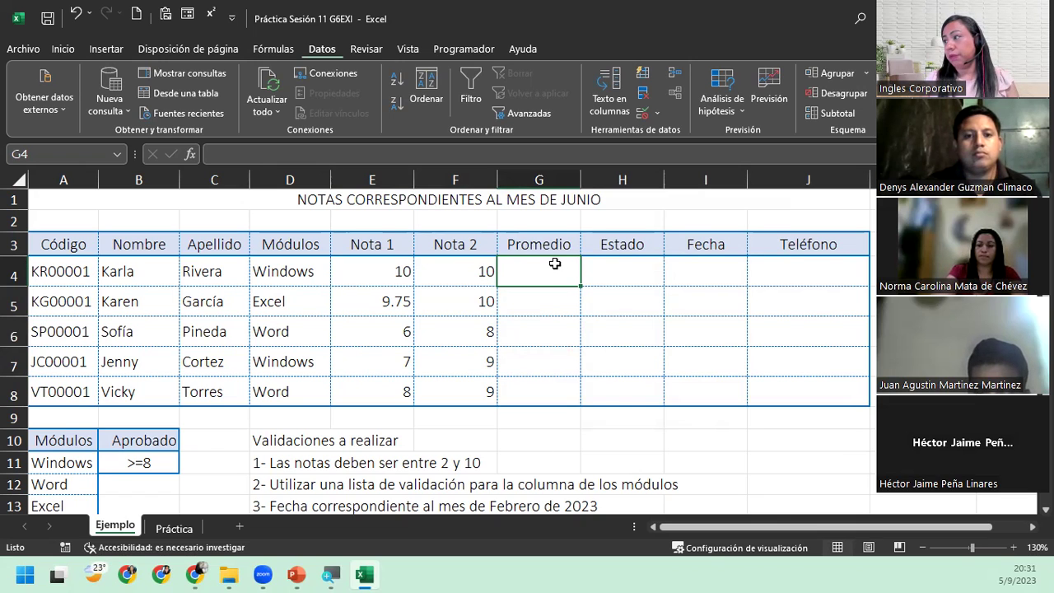
Enter =PROMEDIO(E4:F4) in G4 to average Nota 1 and Nota 2.
left_click(586, 263)
left_click(561, 263)
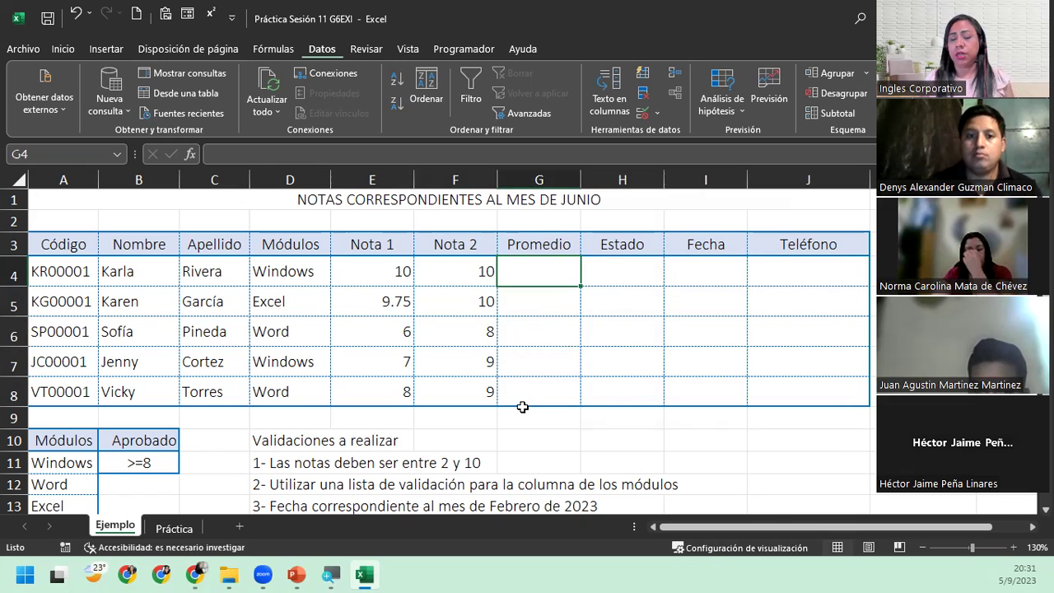
type("=pro")
double_click(592, 329)
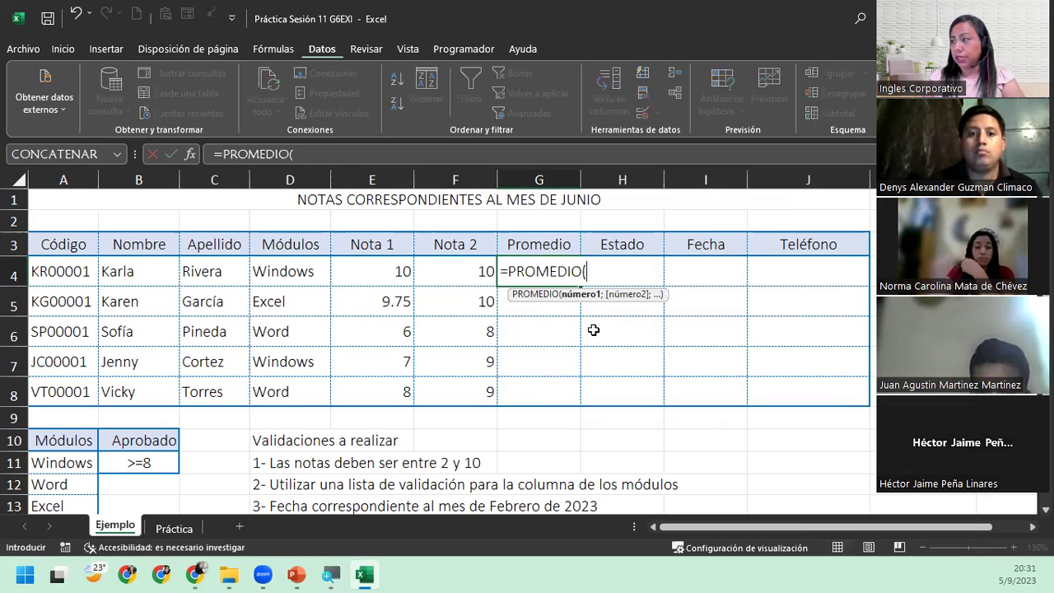
left_click_drag(369, 266, 431, 270)
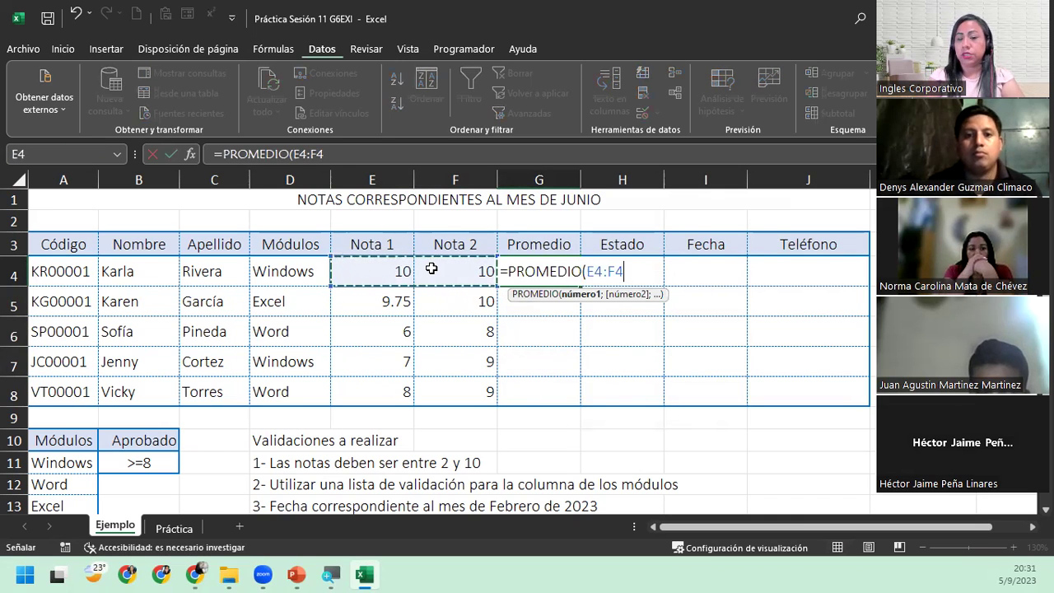
type(")")
key("Return")
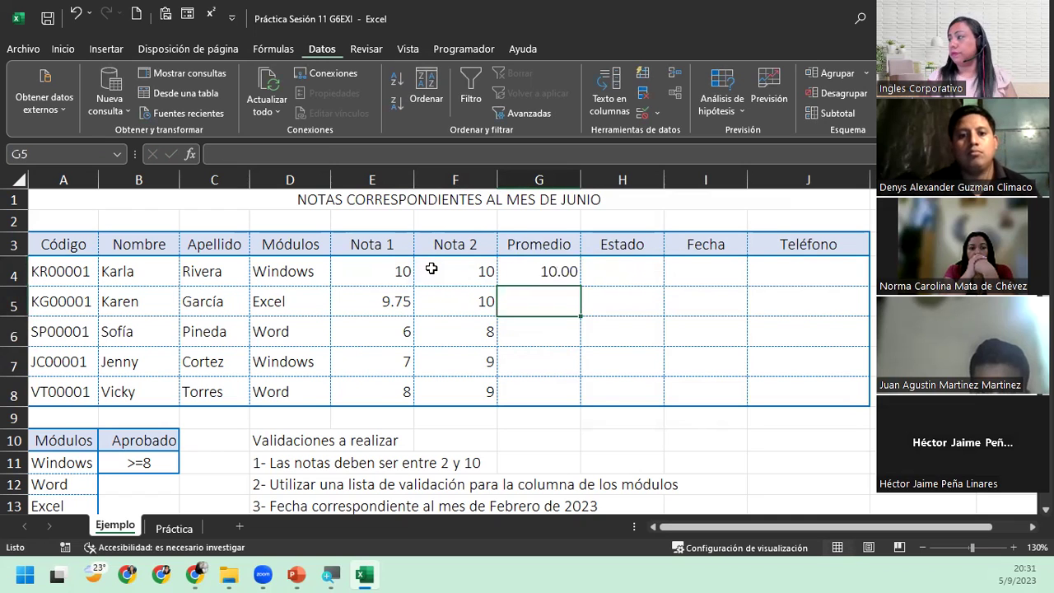
Copy the G4 average formula down to G8 for all five students.
left_click(568, 275)
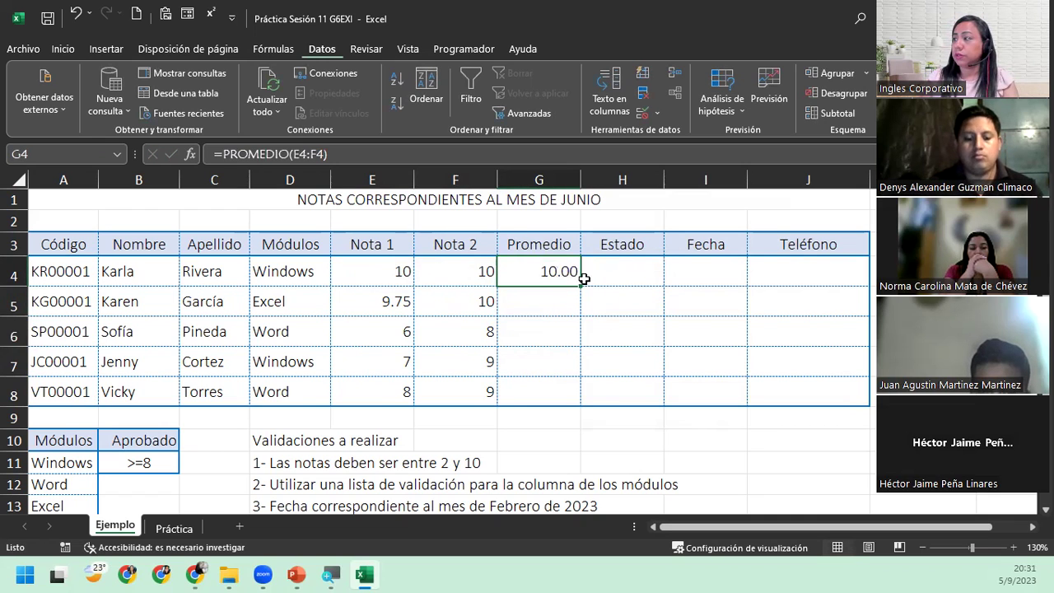
left_click_drag(576, 288, 576, 395)
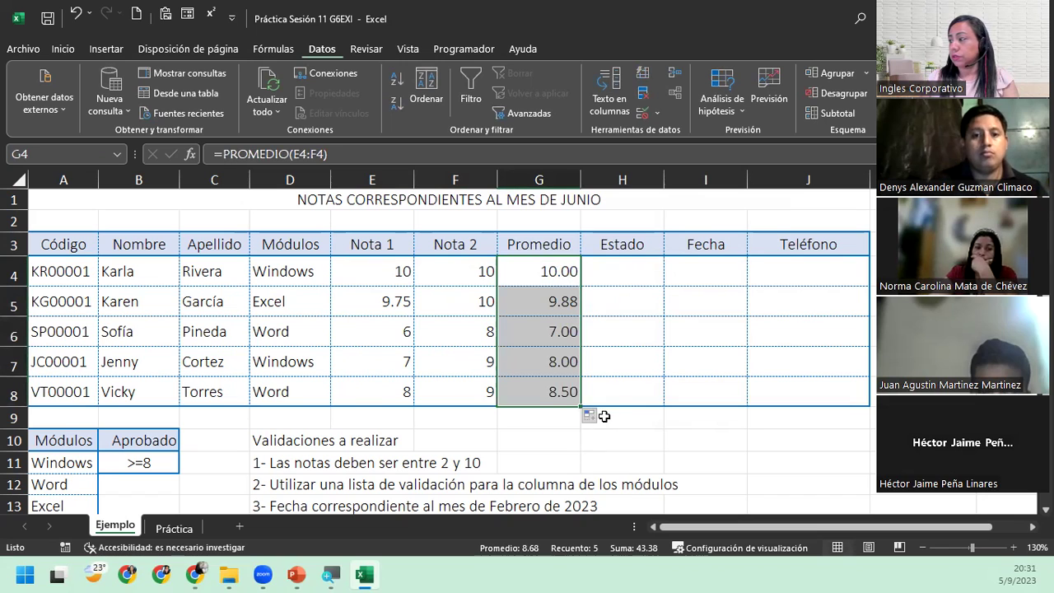
left_click(647, 471)
left_click(642, 265)
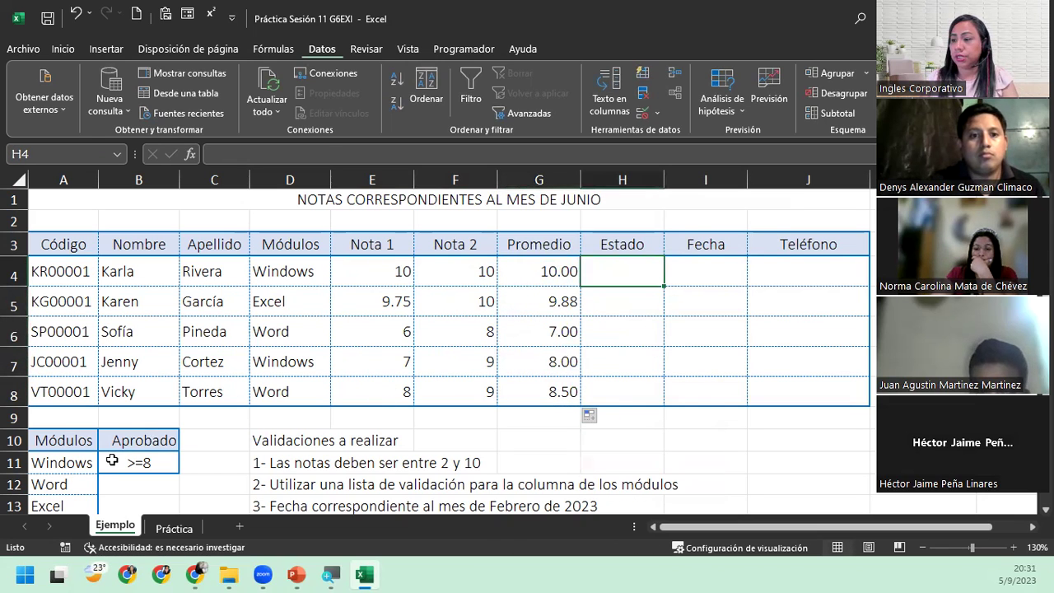
left_click_drag(155, 446, 141, 462)
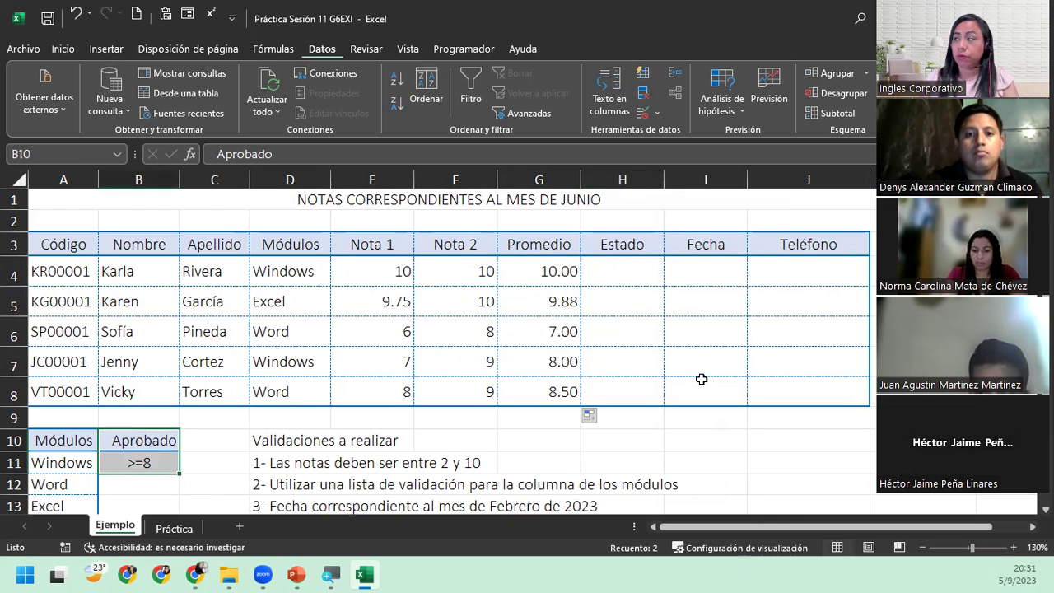
left_click(628, 283)
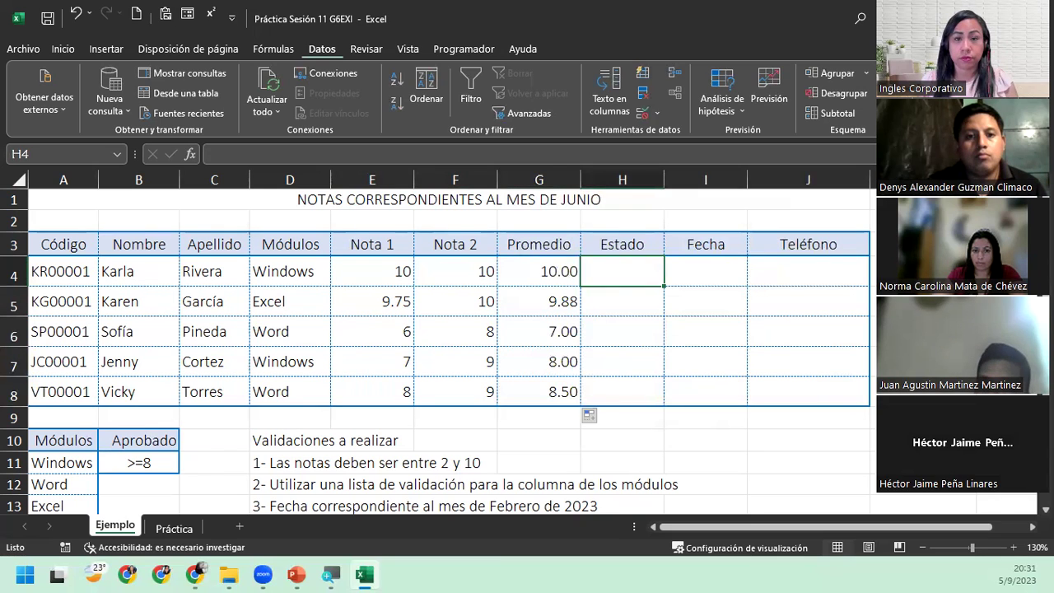
key("alt+Tab")
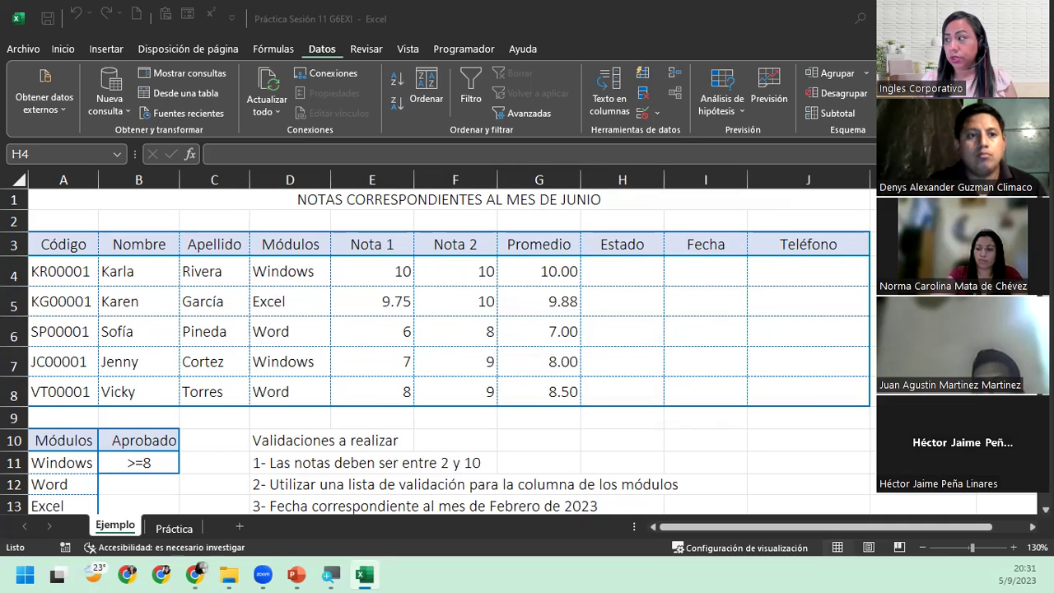
left_click(623, 273)
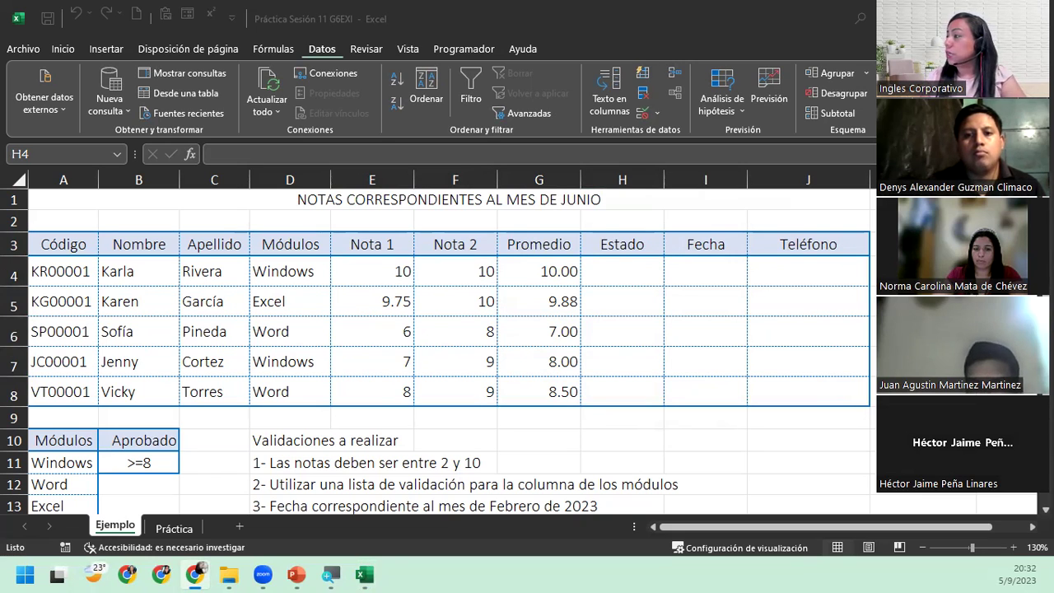
Enter =SI(G4>=8;"Aprobado";"Reprobado") in H4.
left_click(632, 273)
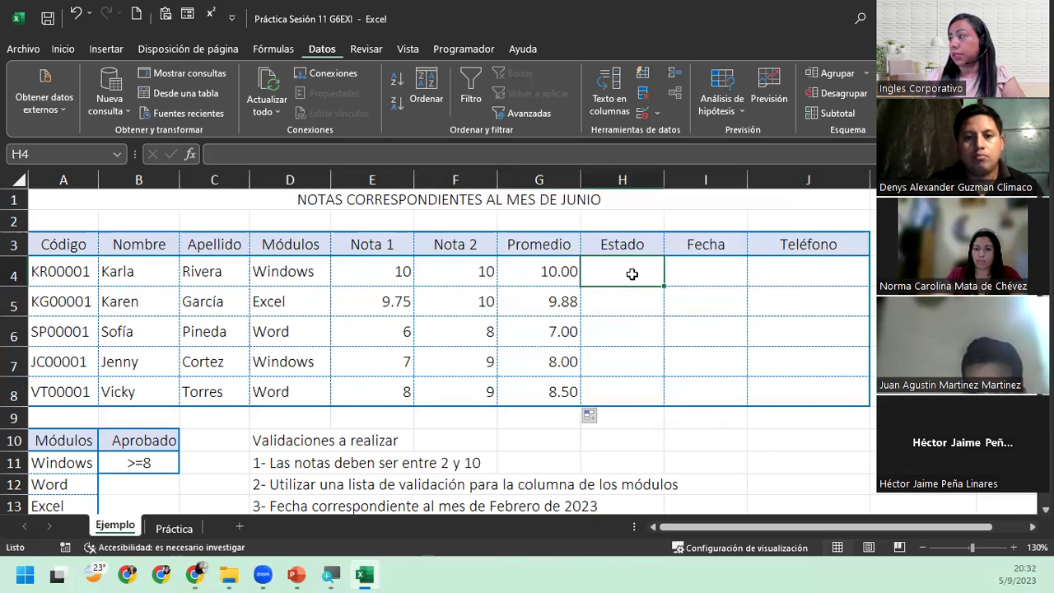
type("=SI(")
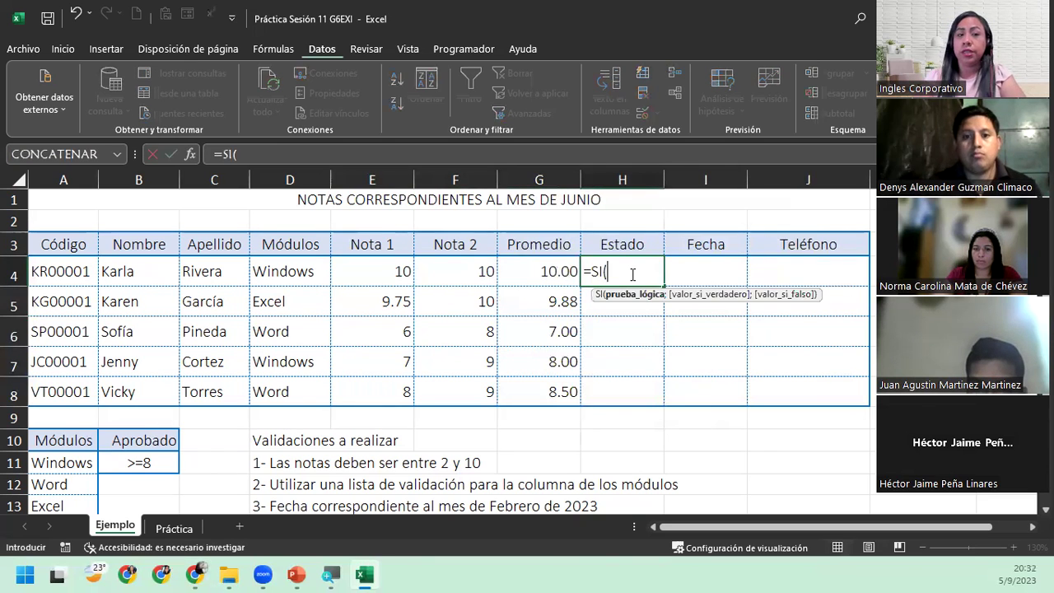
left_click(516, 275)
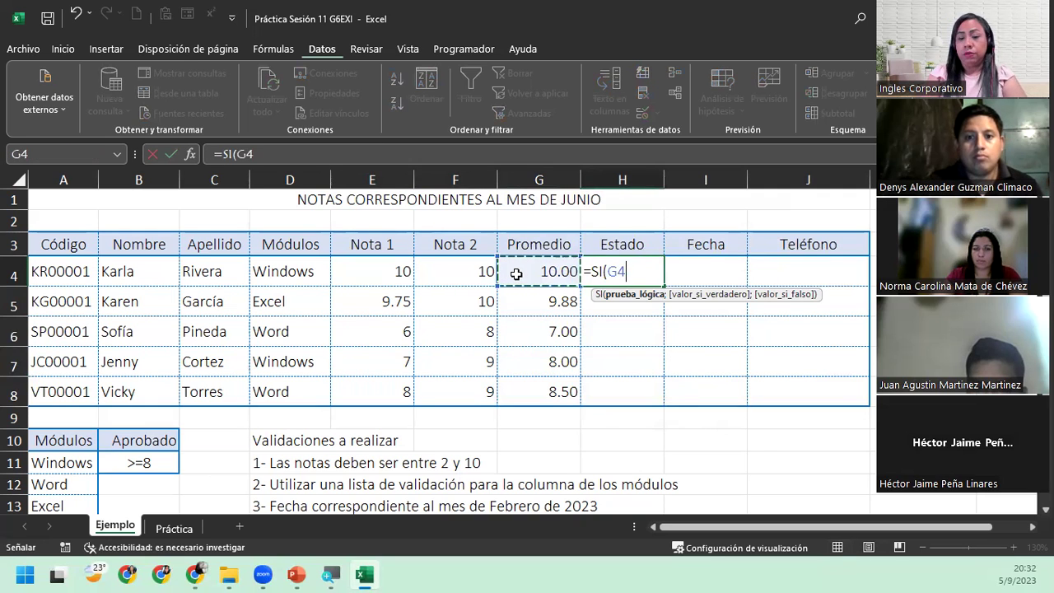
type(">=8;\"Aprobado\";\"")
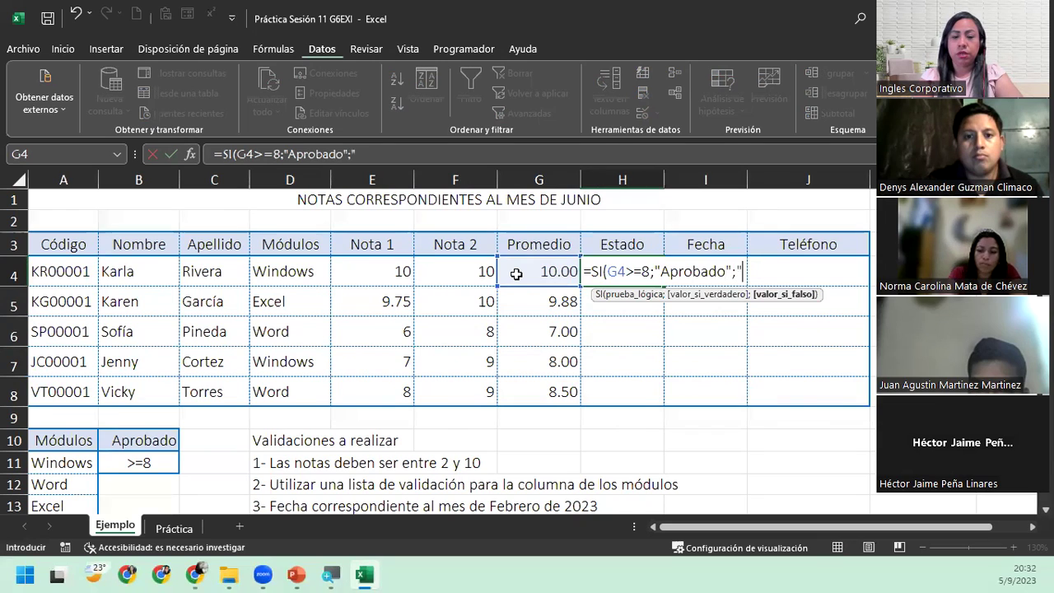
type("Reprobad")
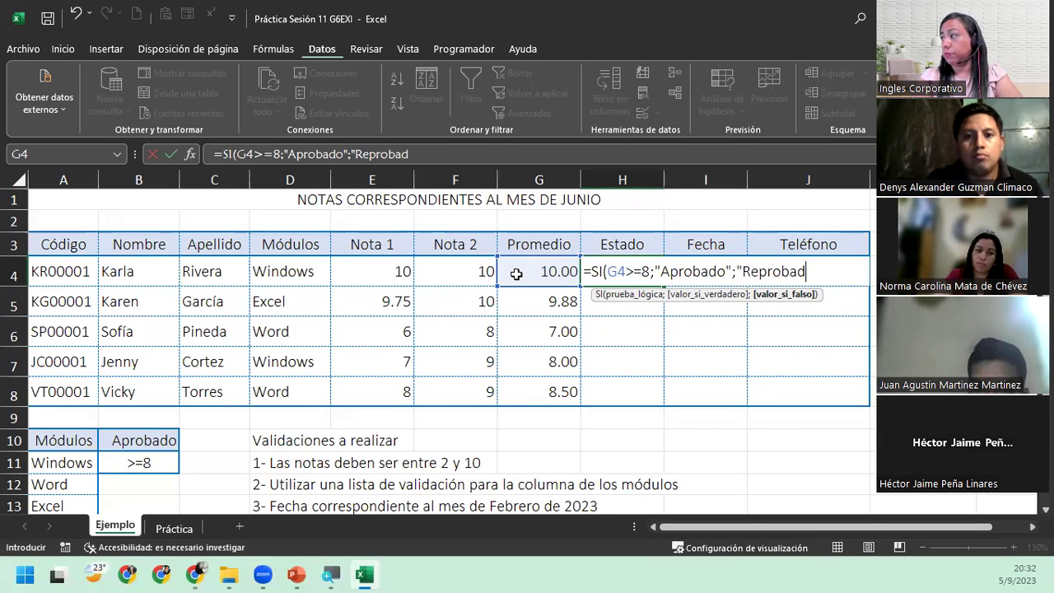
type("o\")")
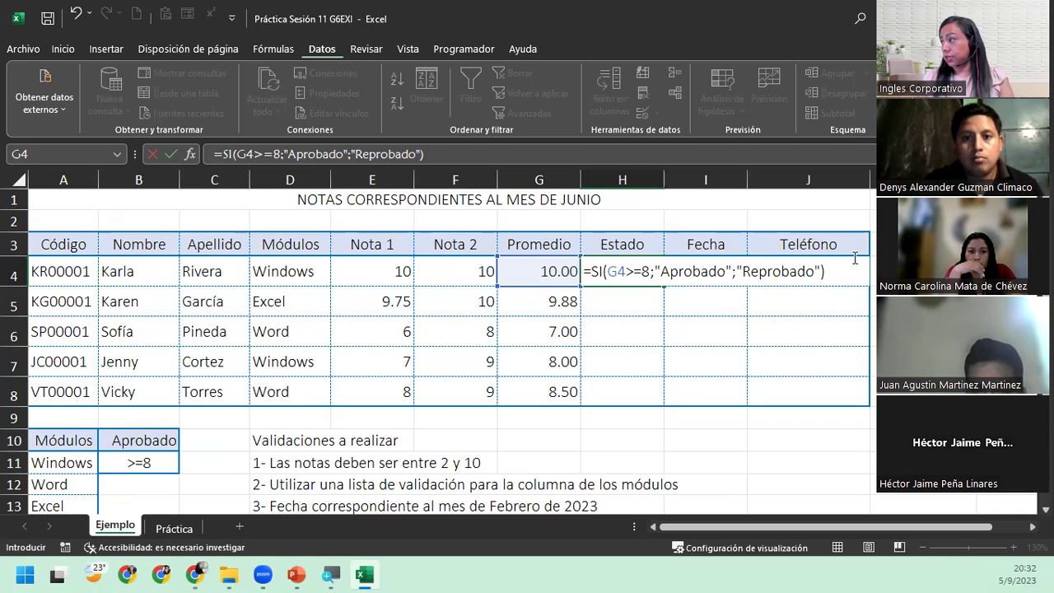
key("Return")
Fill the H4 status formula down to H8.
left_click(633, 270)
double_click(664, 285)
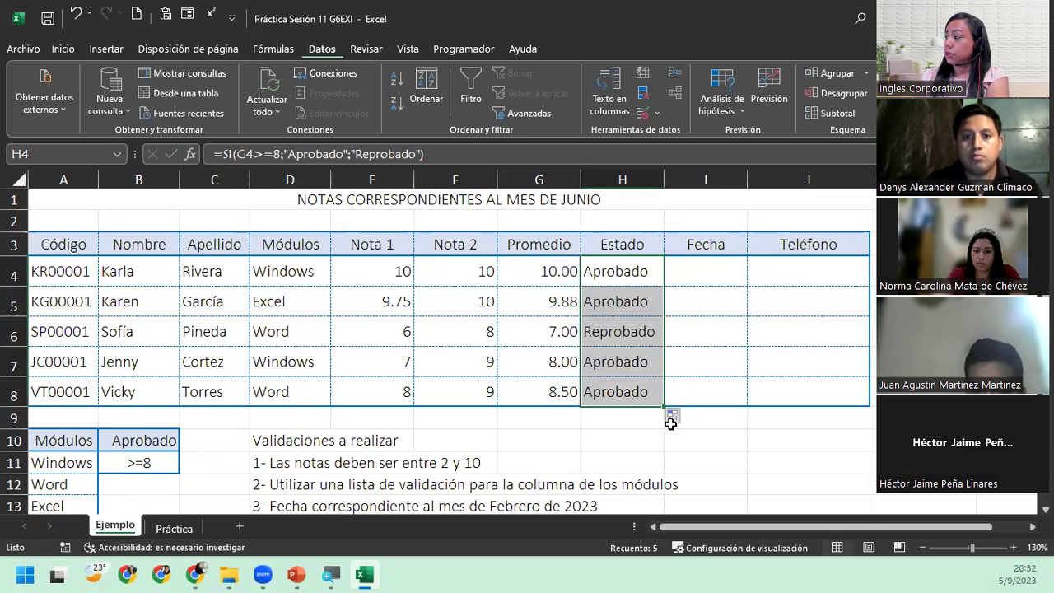
left_click(724, 470)
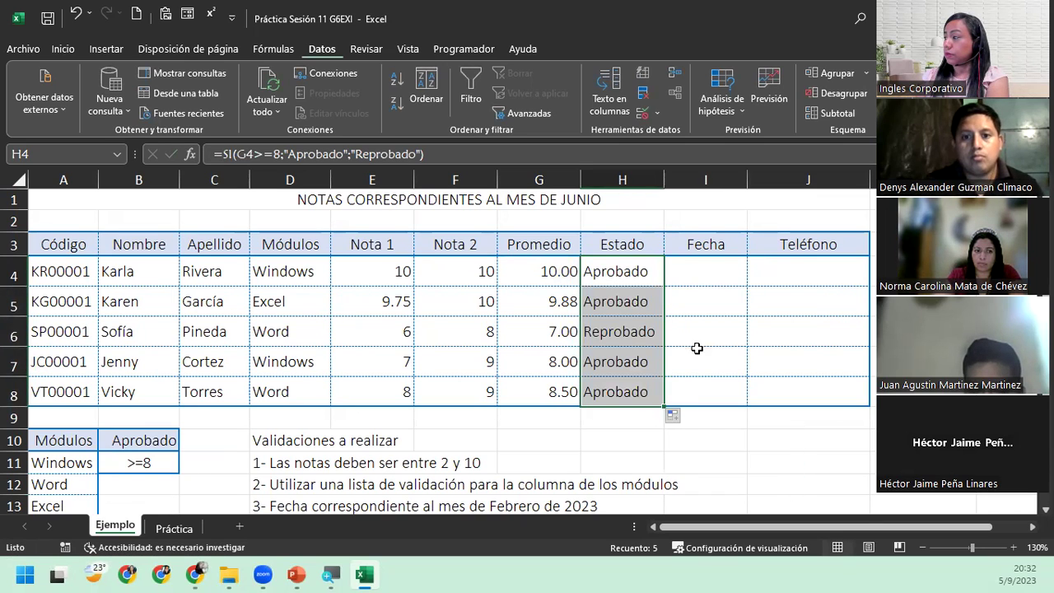
left_click(709, 273)
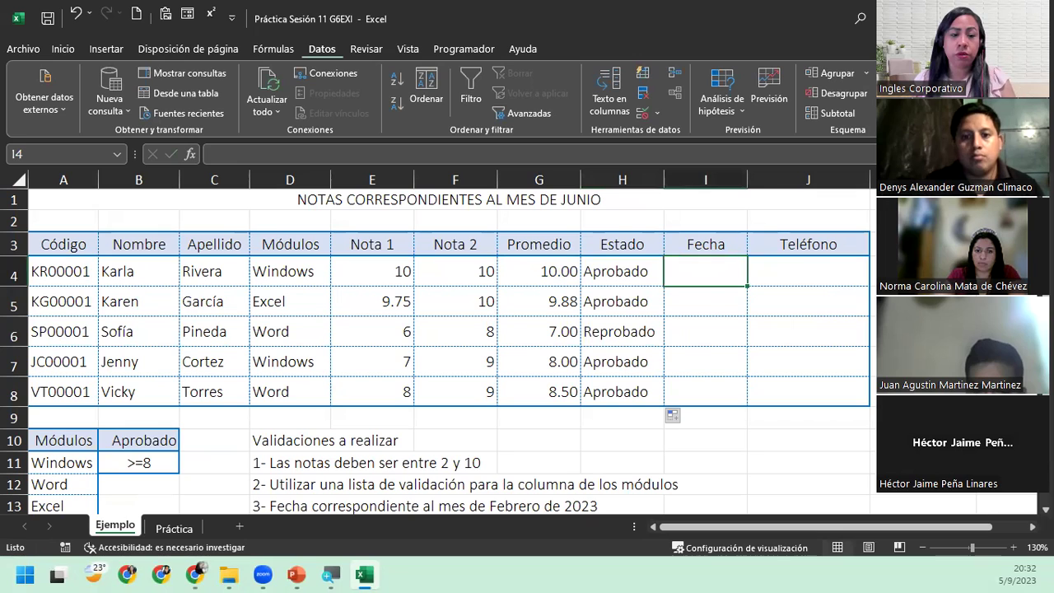
Return to Excel and show the SI formula of cell H4 in edit mode.
key("alt+Tab")
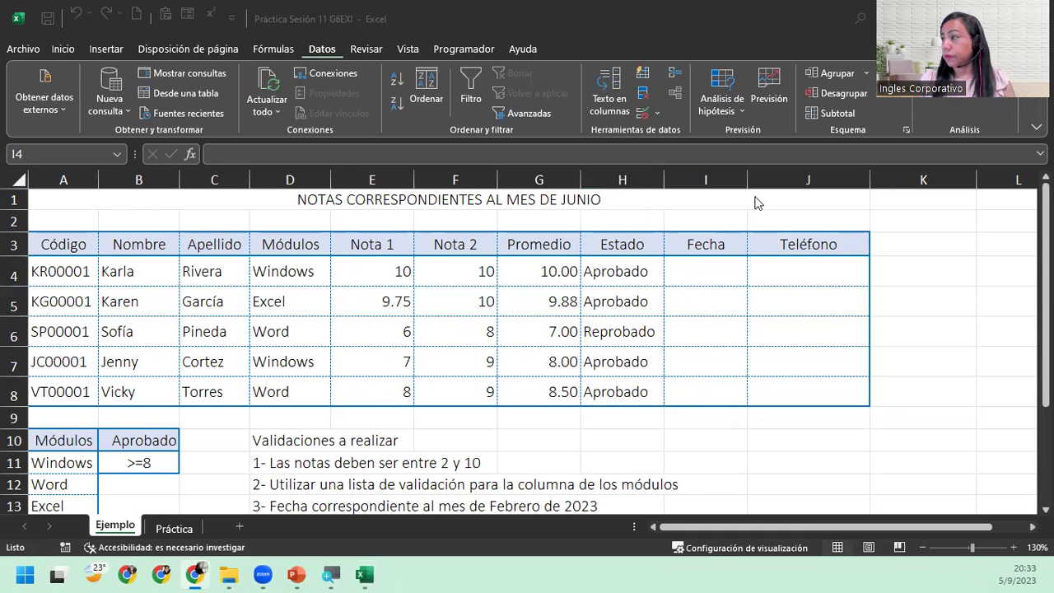
left_click(618, 267)
left_click(643, 272)
double_click(643, 271)
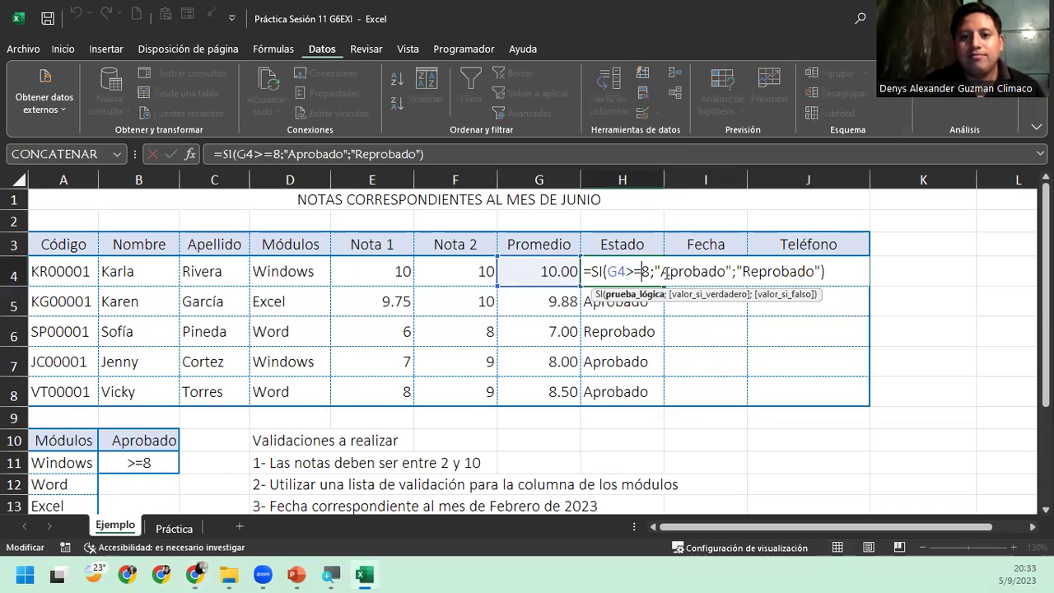
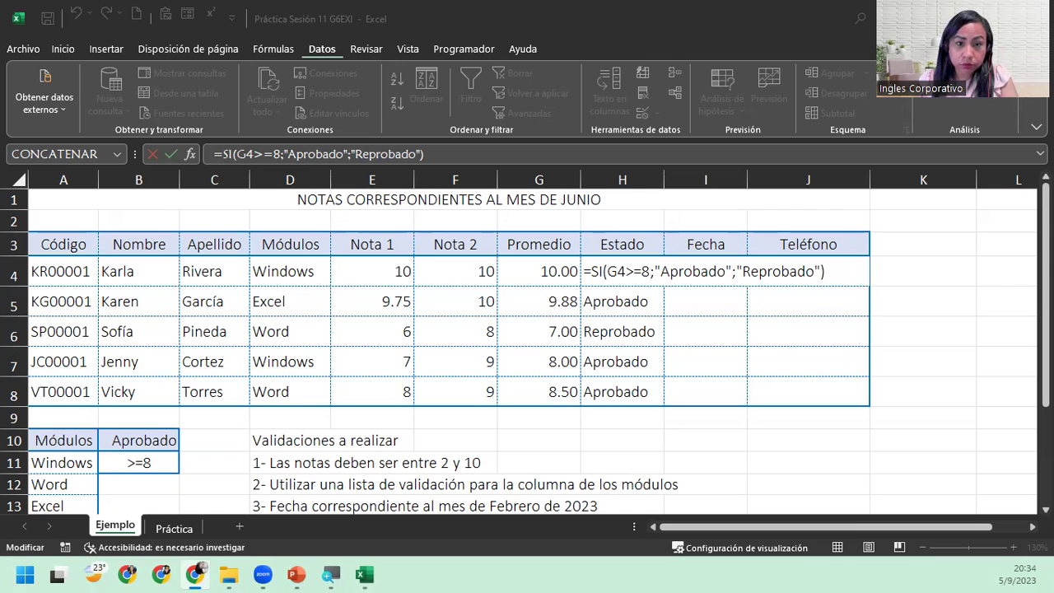
Confirm the H4 Estado formula so it shows Aprobado, then select Fecha cells I4:I8 for validation.
left_click(845, 264)
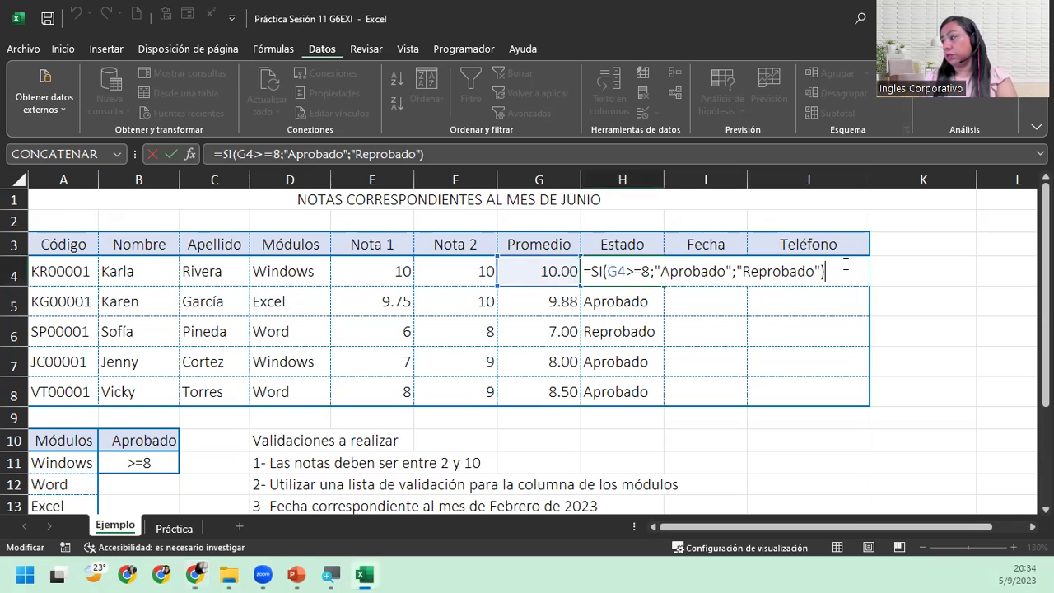
key("Return")
left_click_drag(699, 266, 717, 384)
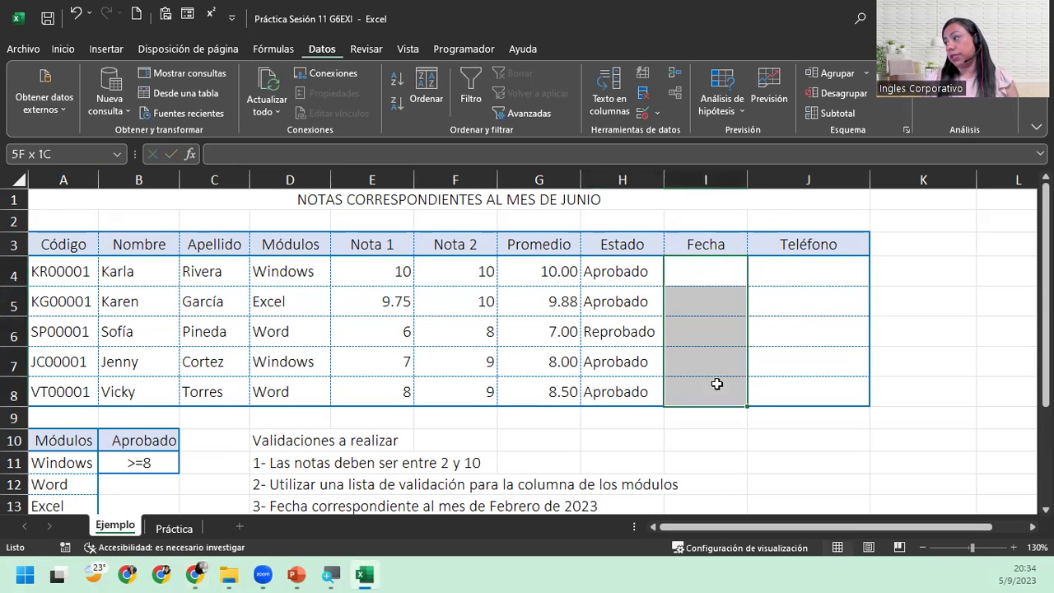
scroll(414, 414, "down", 1)
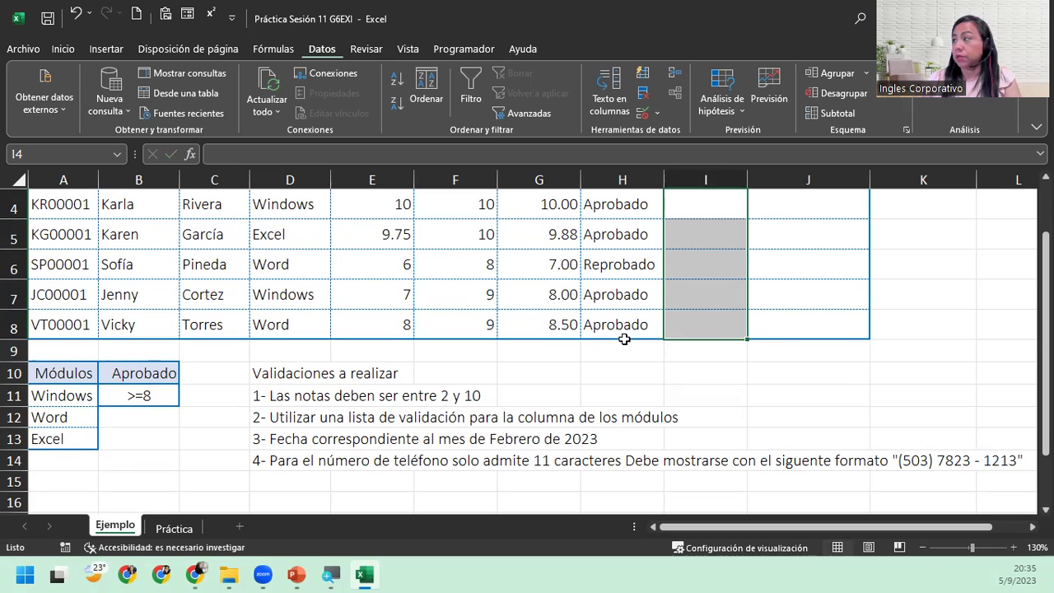
scroll(654, 306, "up", 1)
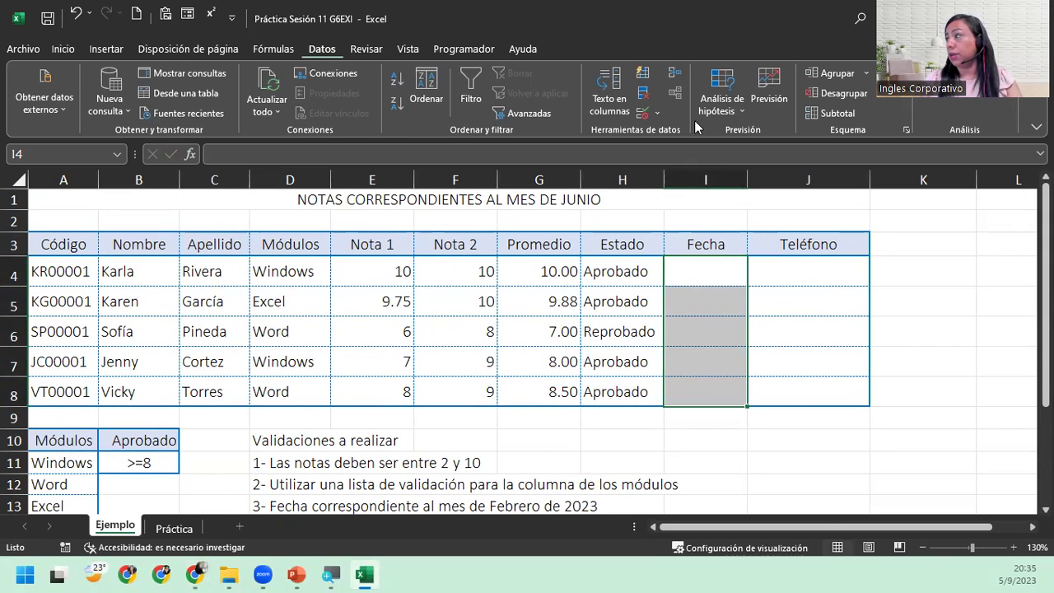
left_click(649, 119)
Allow only dates with the entre condition, from 01/02/2023 to 29/02/2023.
left_click(551, 225)
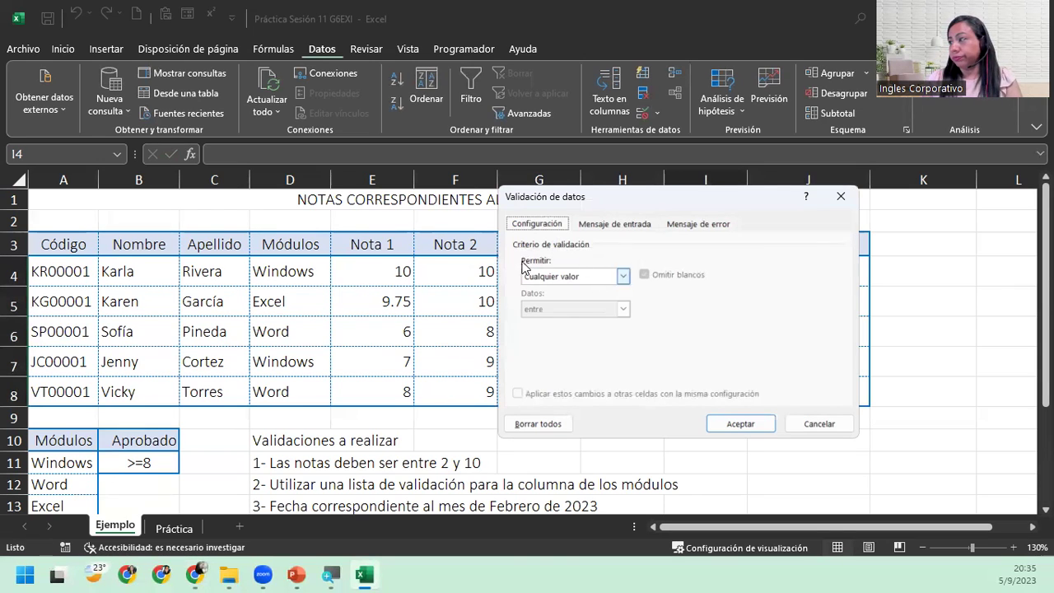
left_click(623, 278)
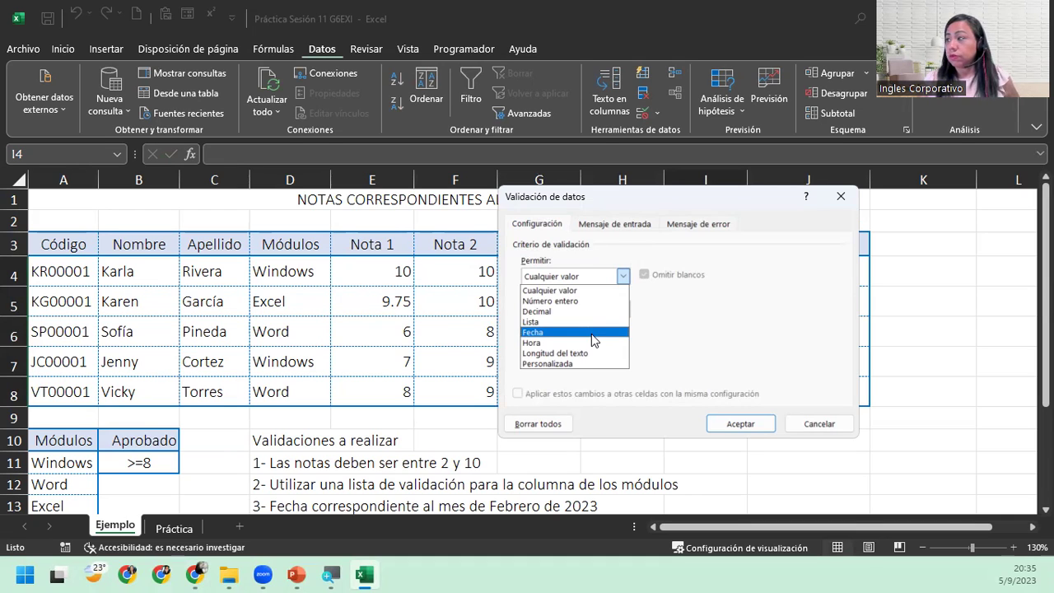
left_click(593, 334)
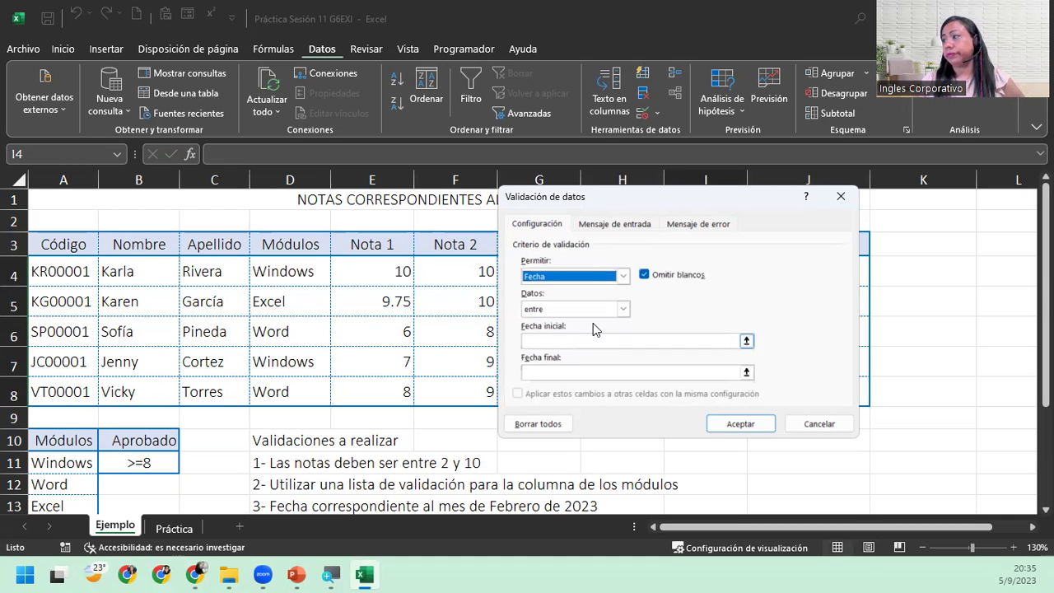
left_click(595, 311)
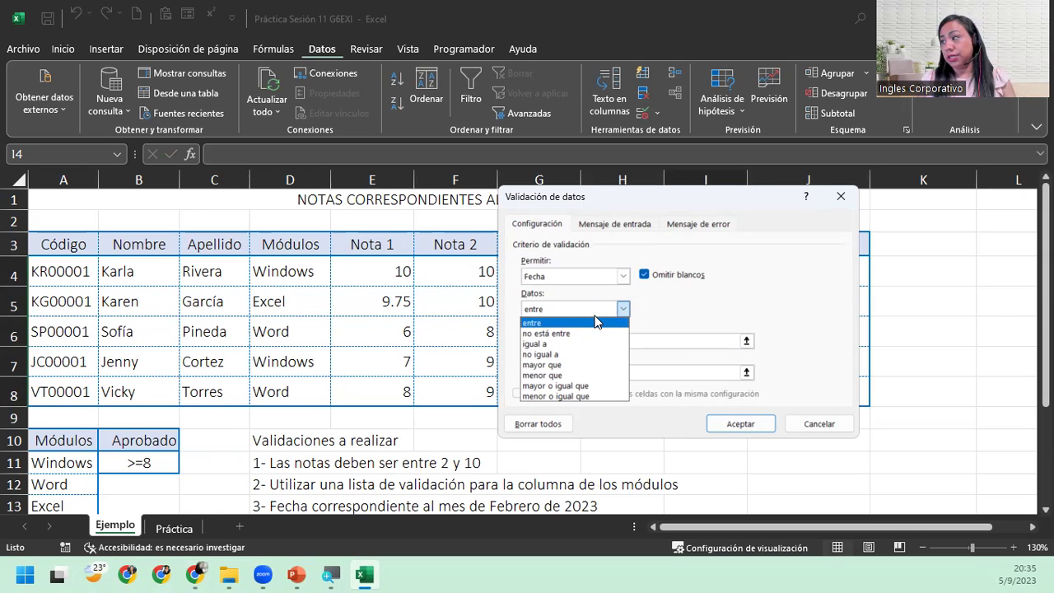
left_click(596, 321)
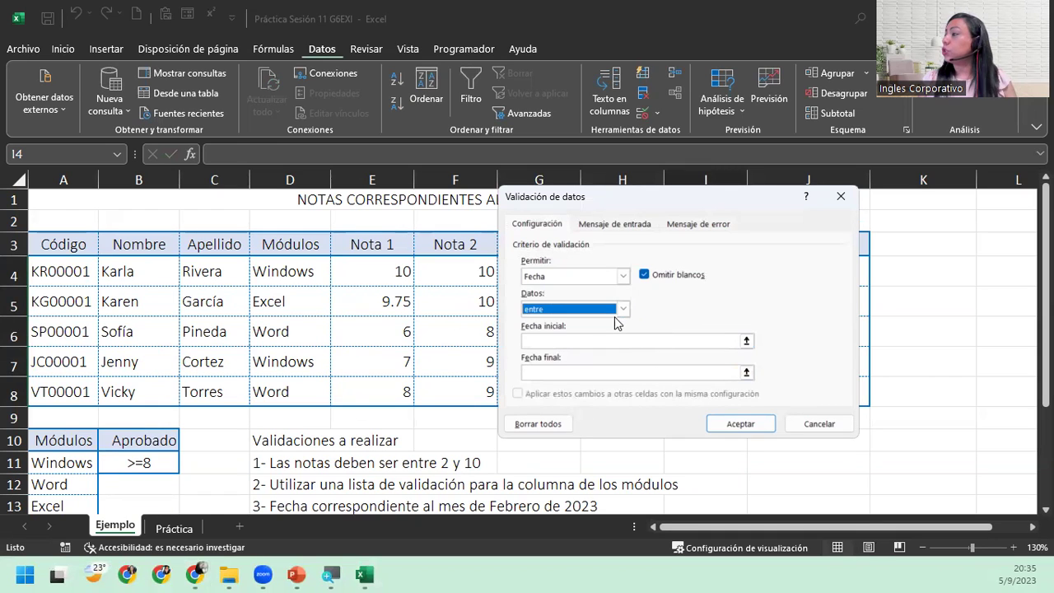
left_click(561, 341)
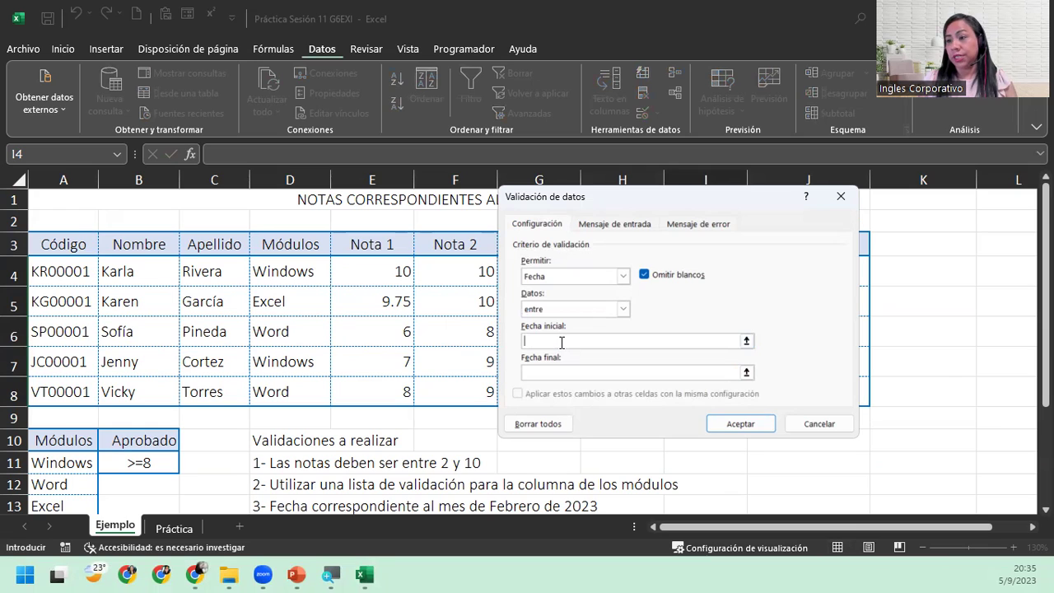
type("01/02/202")
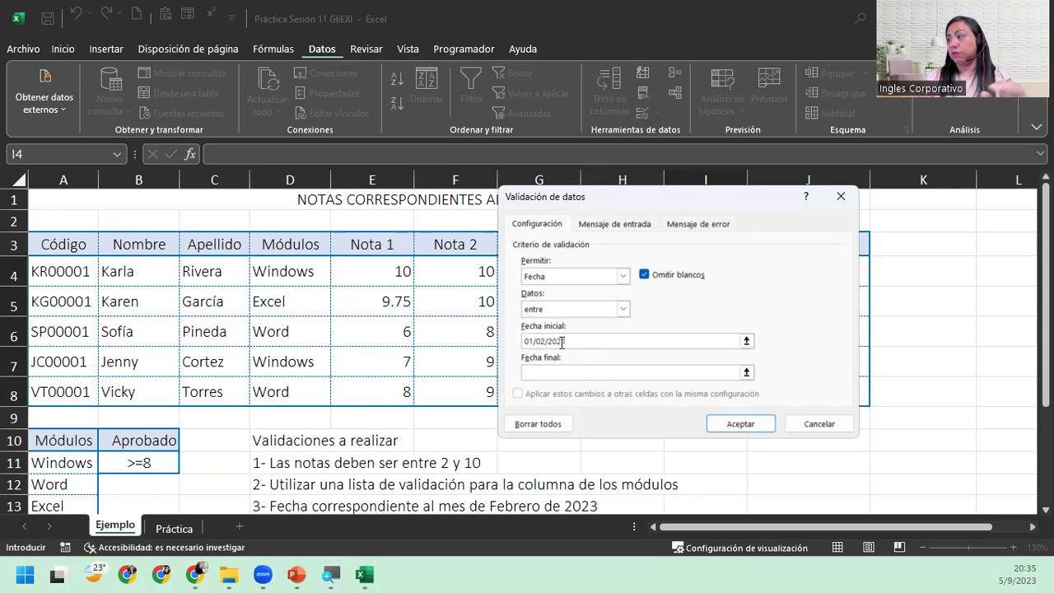
type("3")
left_click(567, 371)
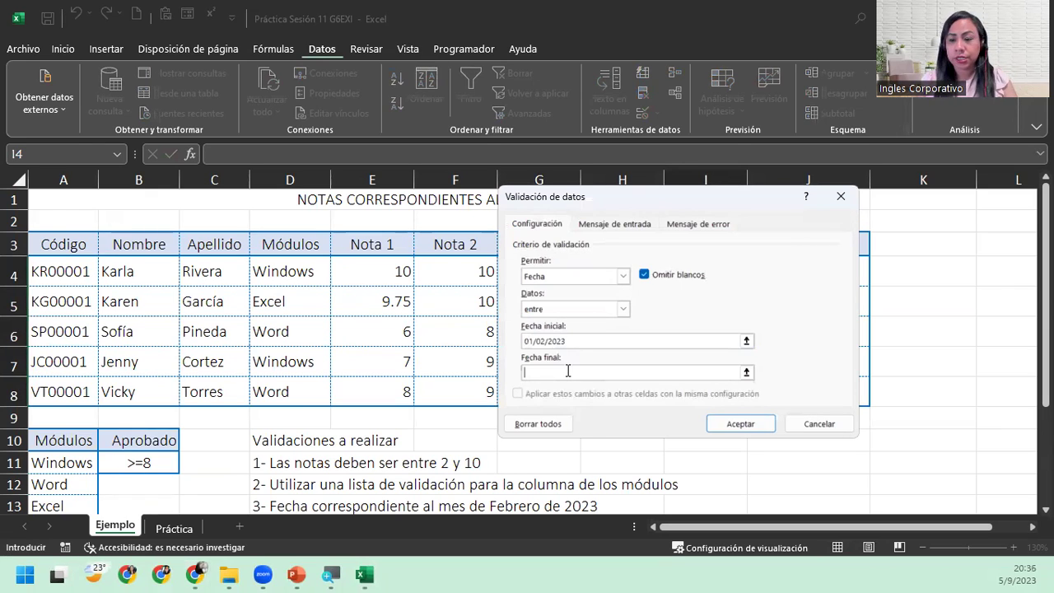
type("29/02/2023")
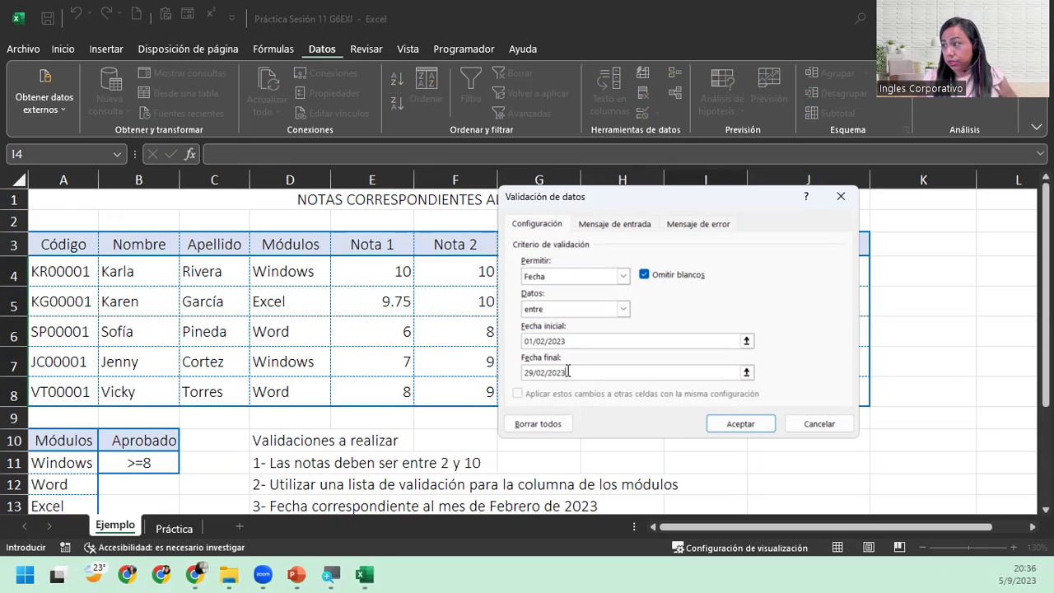
After the invalid-date warning, change the end date from 29/02/2023 to 28/02/2023.
left_click(740, 423)
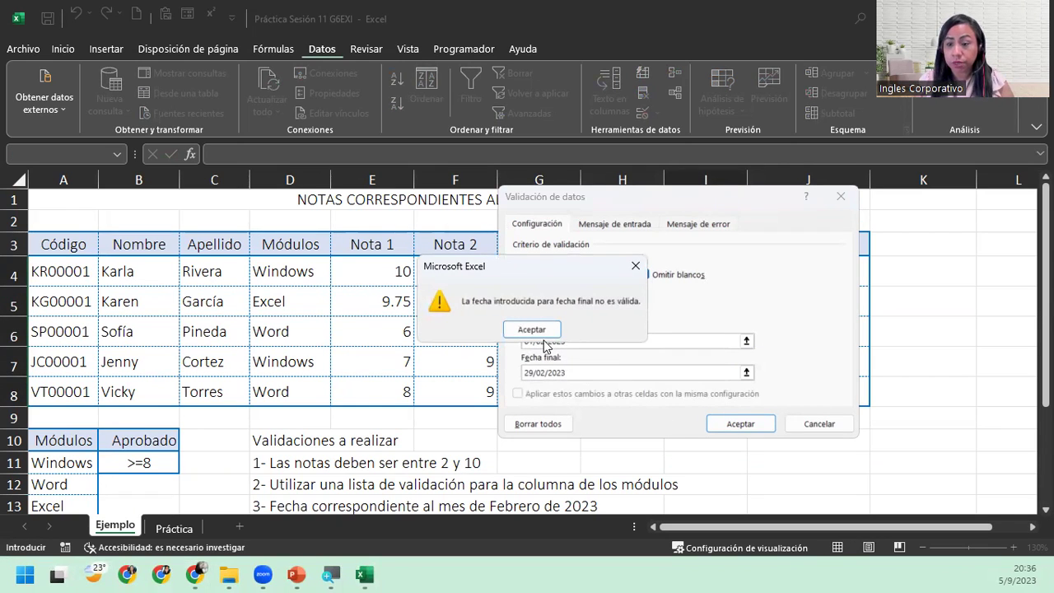
left_click(546, 330)
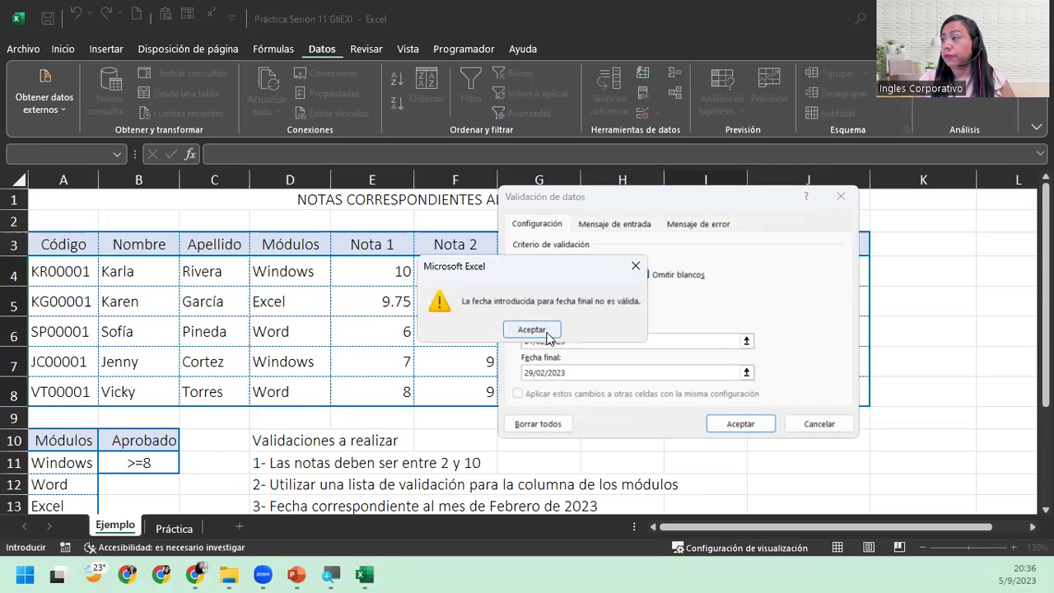
left_click(535, 372)
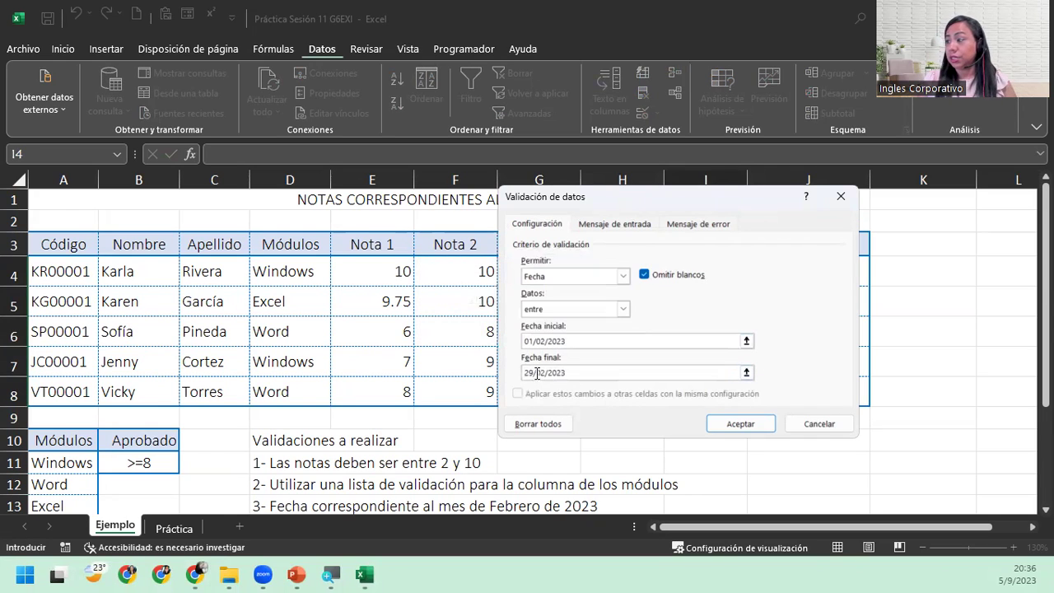
key("BackSpace")
type("8")
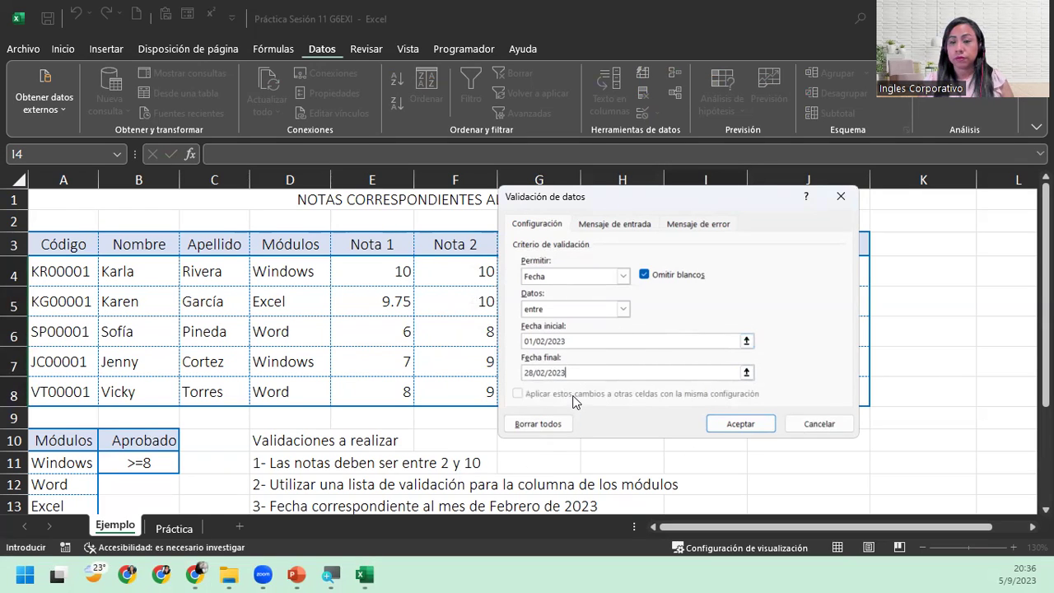
Add the input message 'Las fechas a ingresan van del 01 al 28 de febrero de 2023'.
left_click(599, 232)
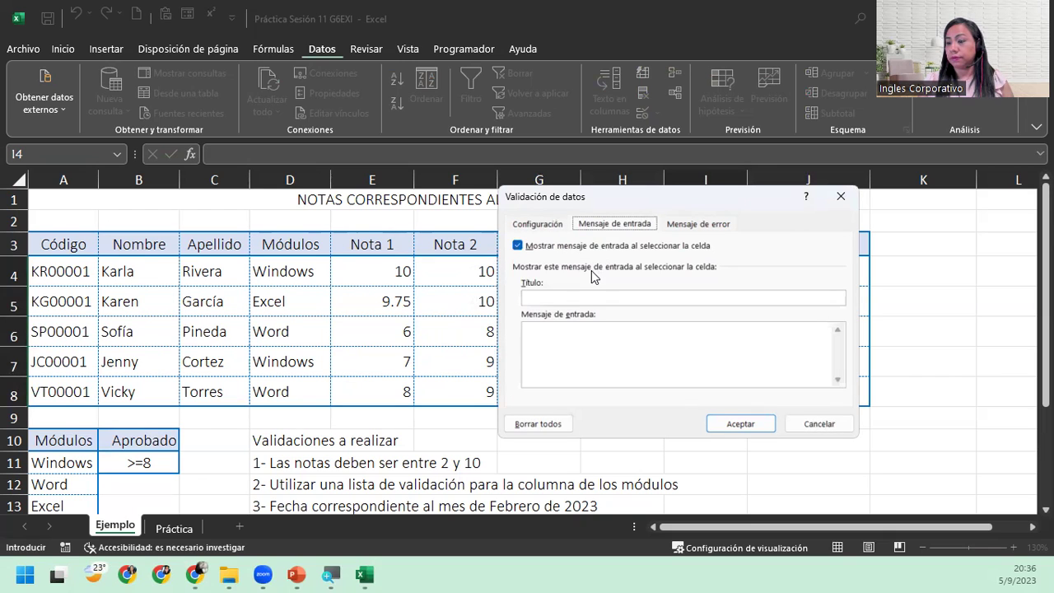
left_click(572, 295)
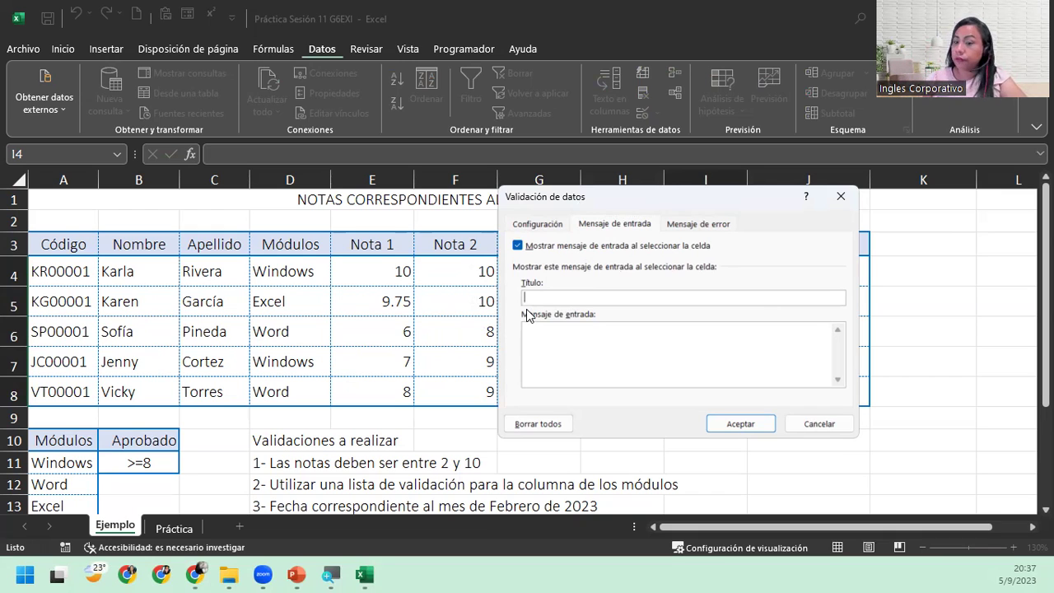
left_click(573, 346)
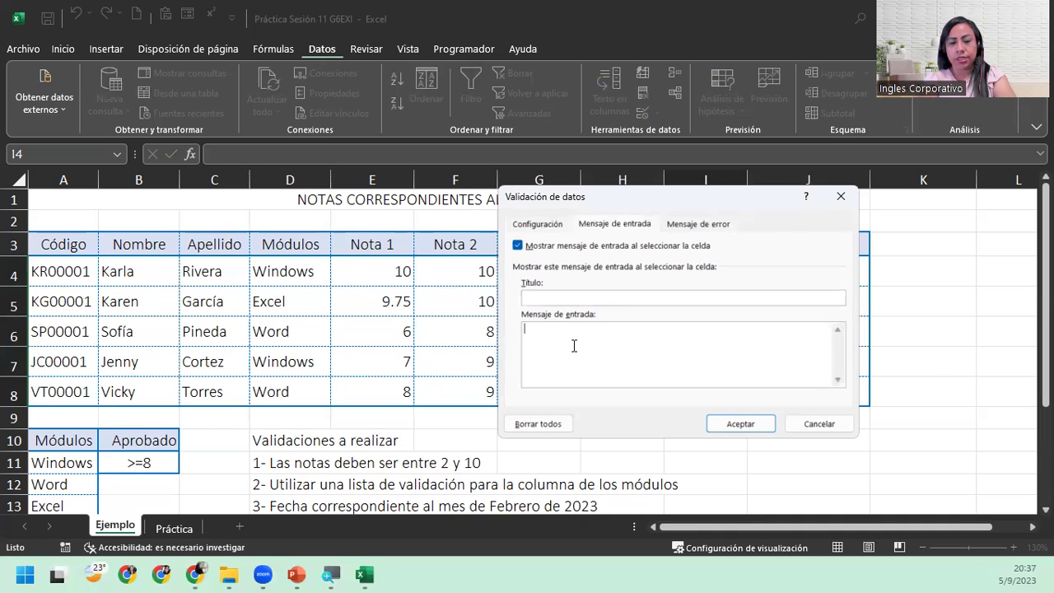
type("Las fechas a ingresan van del 01 al 28 de febrero de 2023")
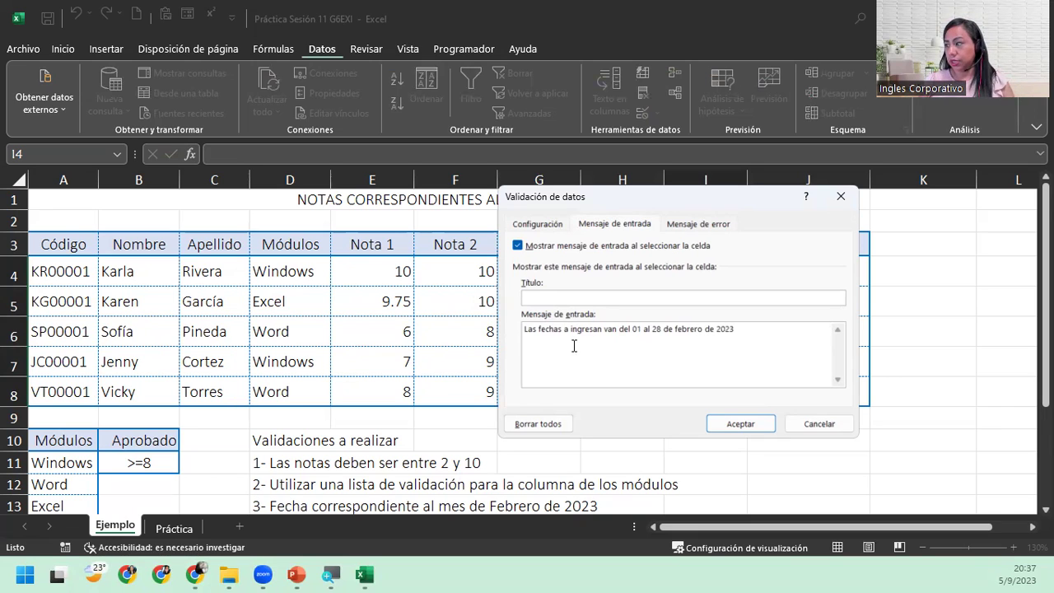
In the input message, change ingresan to ingresar, Las fechas to La fecha, and van to va.
left_click(602, 329)
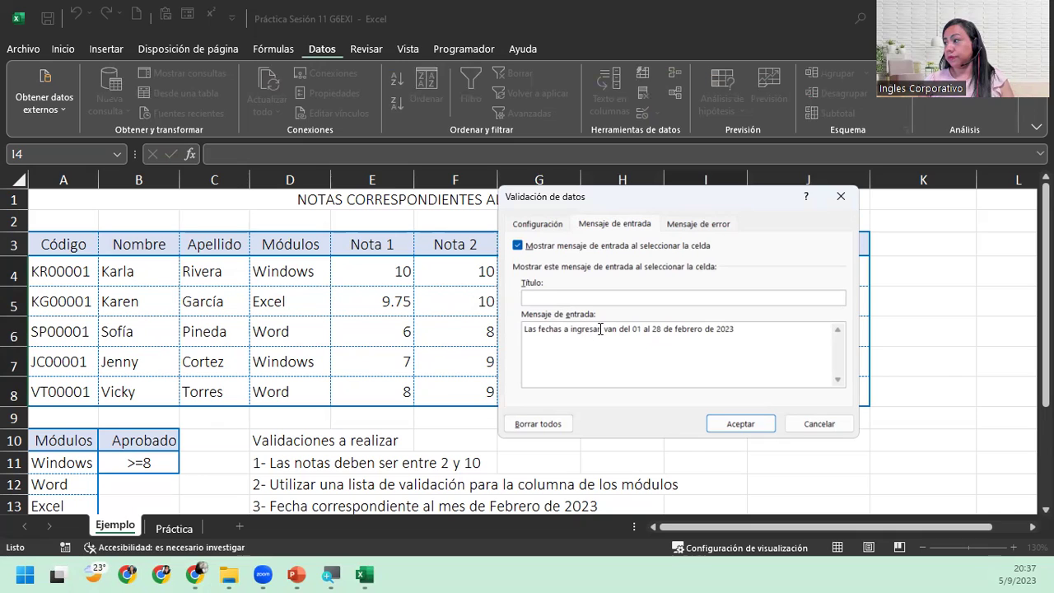
key("BackSpace")
type("r")
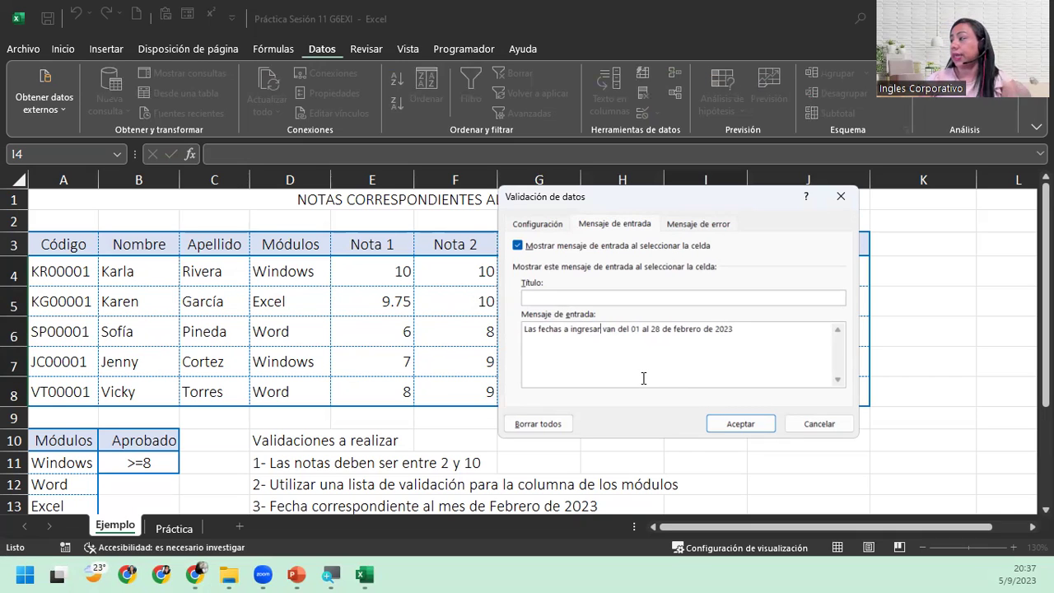
key("BackSpace")
left_click(558, 330)
key("BackSpace")
key("BackSpace")
type("a")
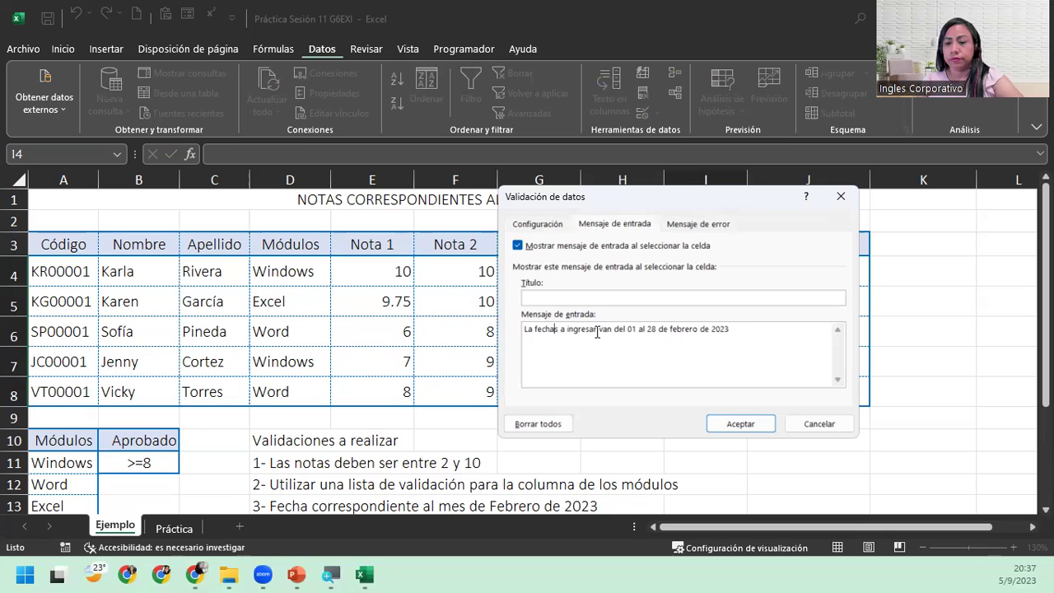
key("Delete")
left_click(757, 334)
key("BackSpace")
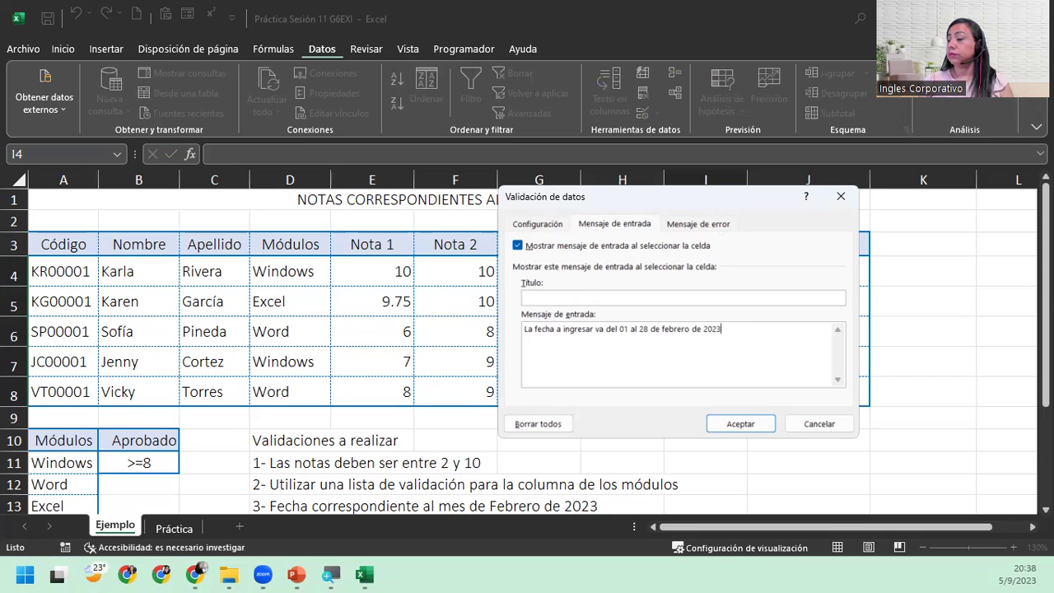
Give the error alert the title 'Fecha Incorrecta'.
left_click(713, 225)
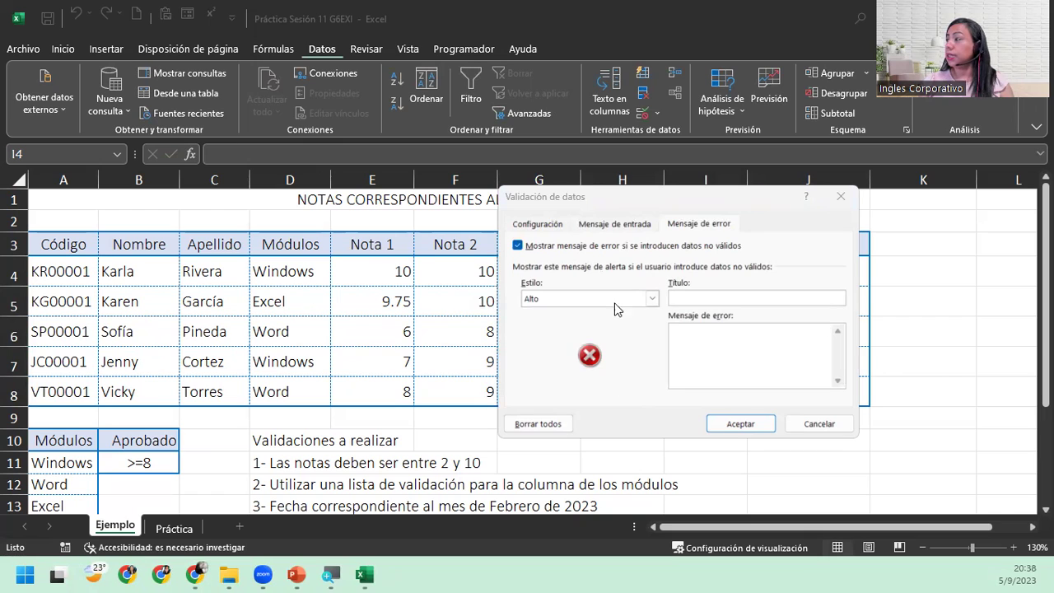
left_click(694, 296)
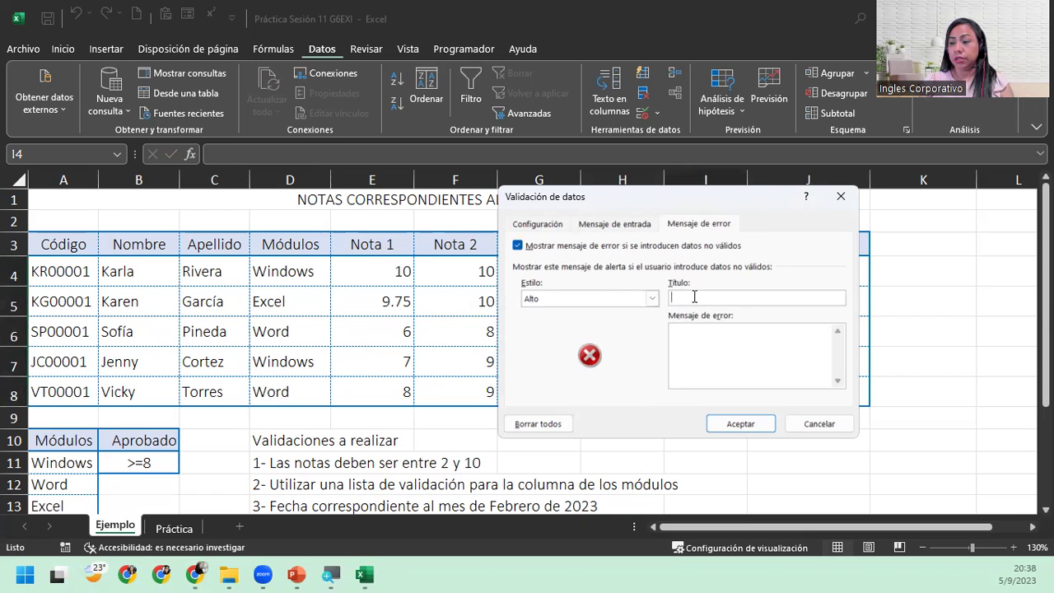
type("Fecha Incorrecta")
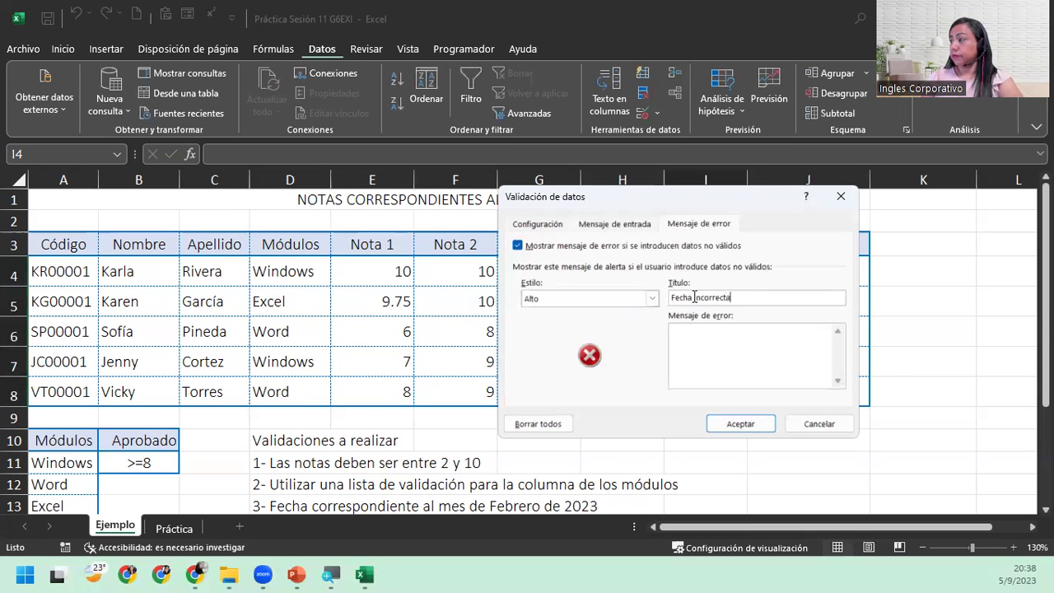
Enter the error message 'La fecha a introducir corresponde unicamente al mes de febrero del año 2023'.
left_click(724, 353)
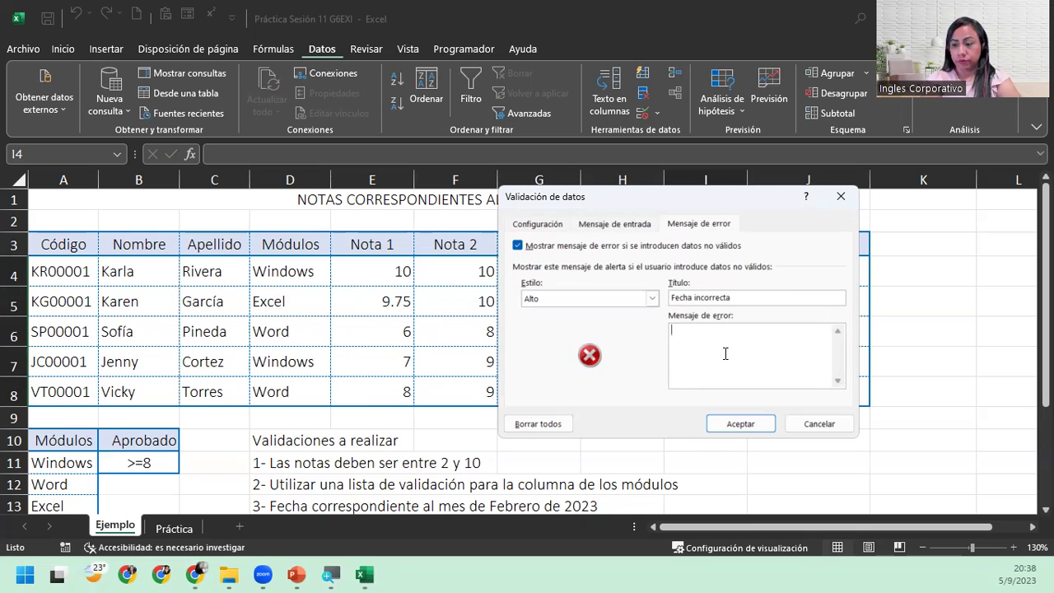
type("Las")
key("BackSpace")
type("fec")
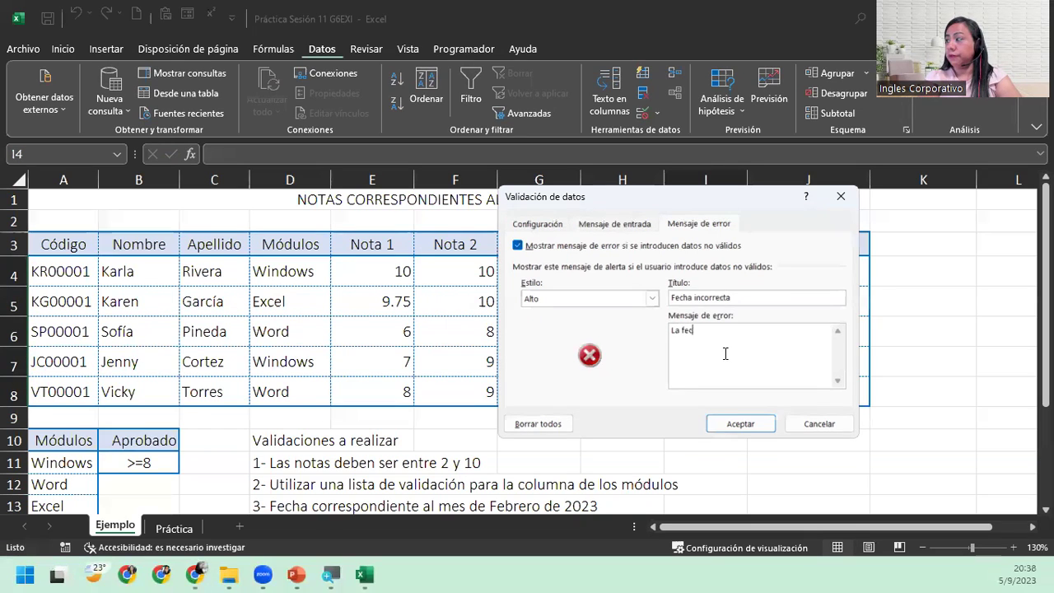
type("ha a introducir corresponde ")
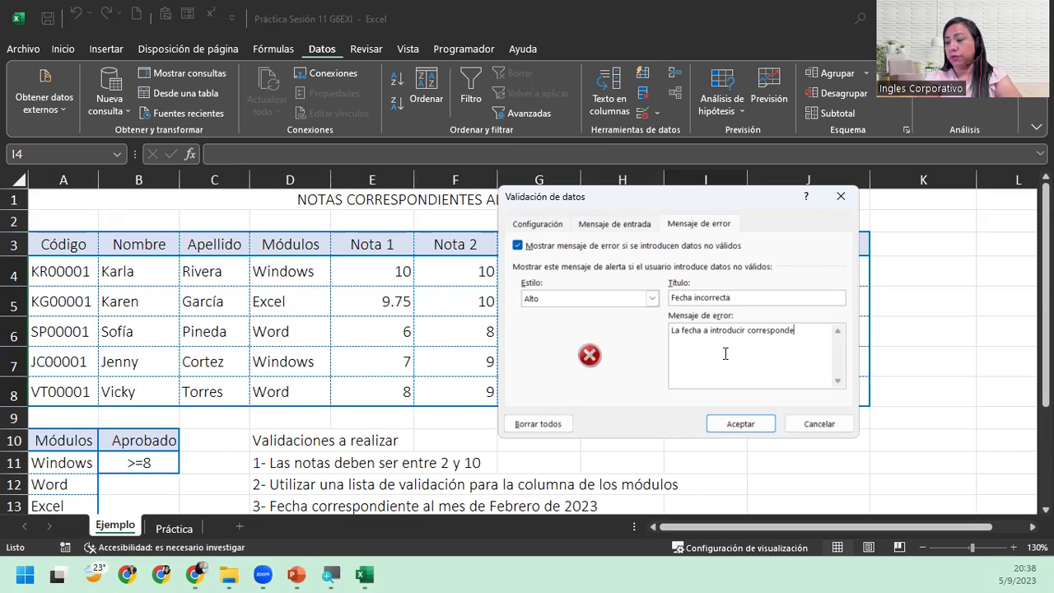
type("unicamente al mes de febrero del año ")
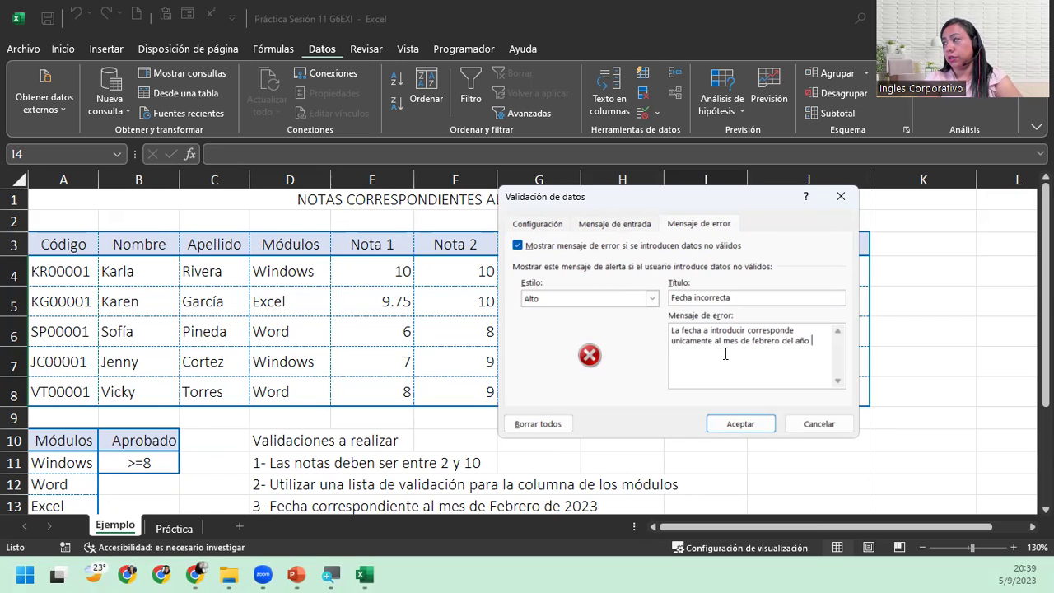
type("2023")
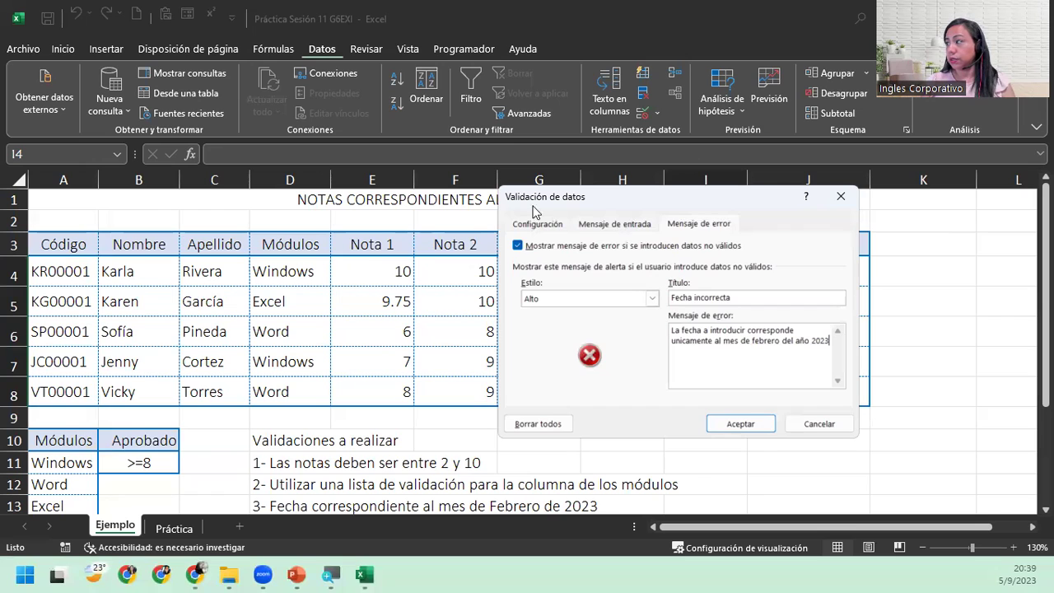
Review the date criteria, input message and error alert, then apply the validation to I4:I8.
left_click(522, 226)
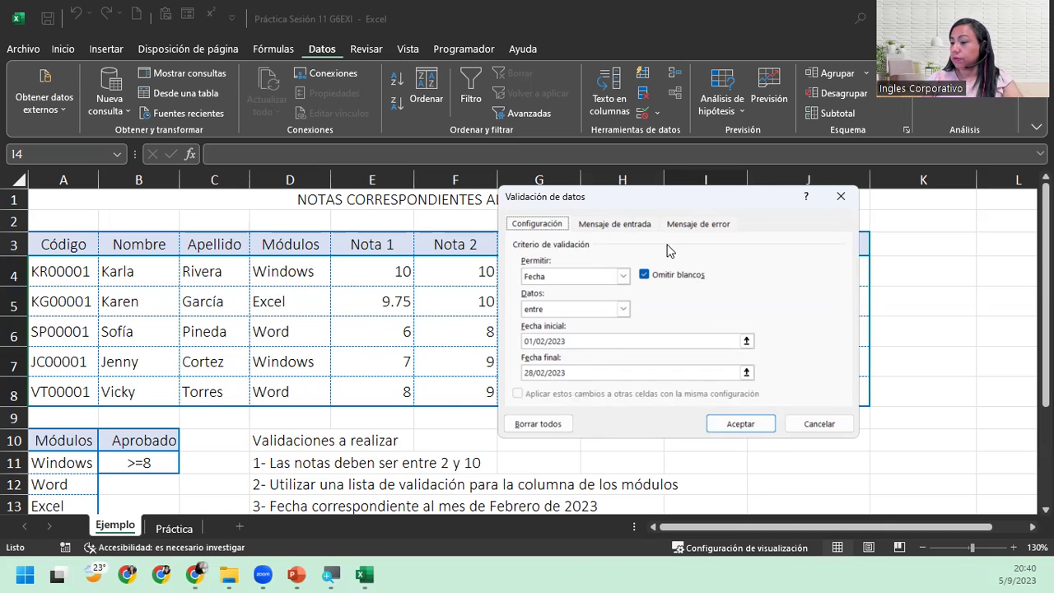
left_click(694, 223)
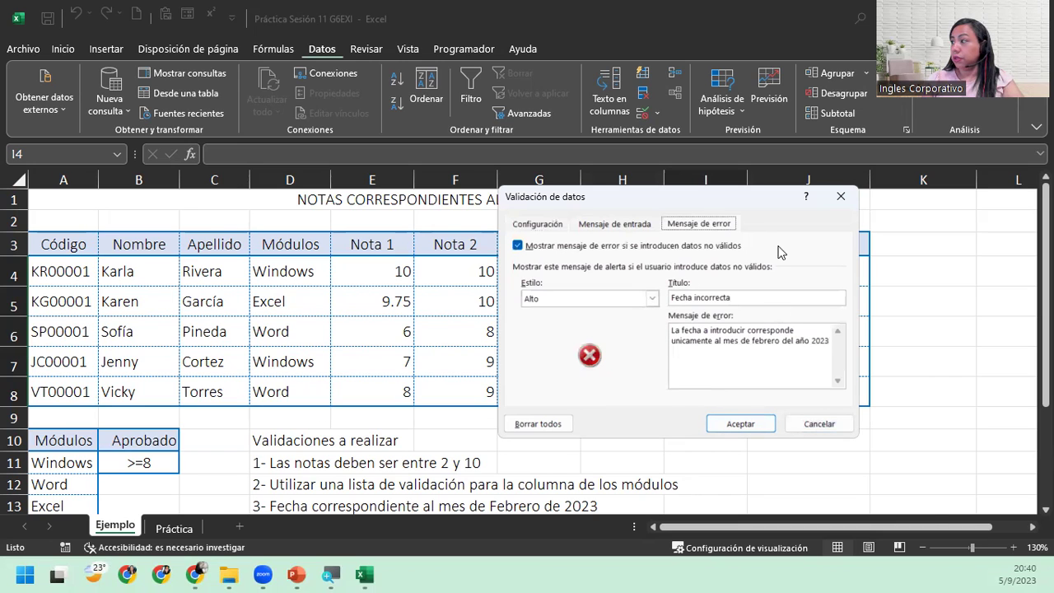
left_click(611, 227)
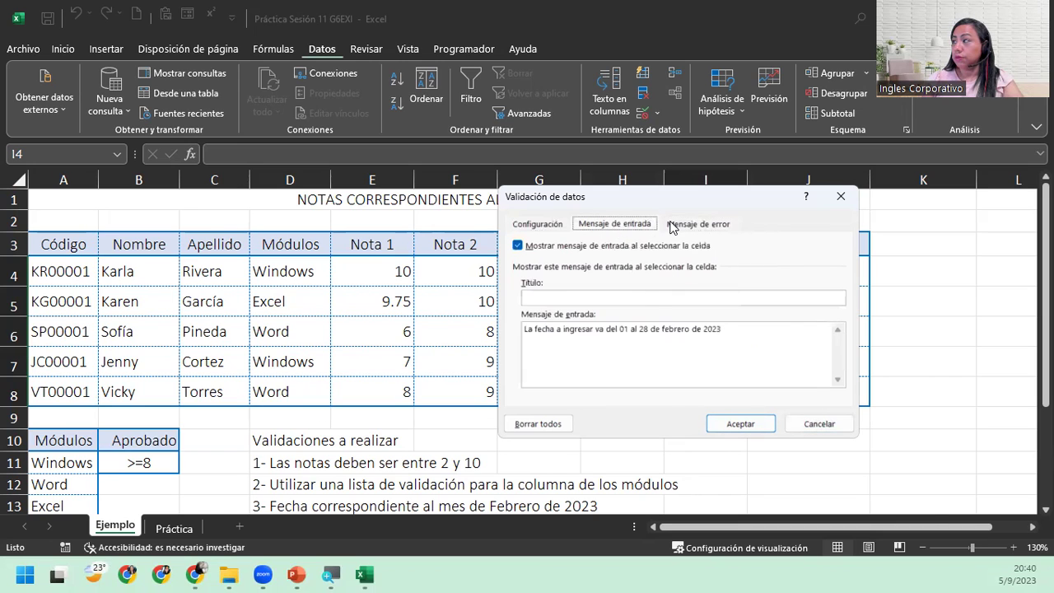
left_click(672, 224)
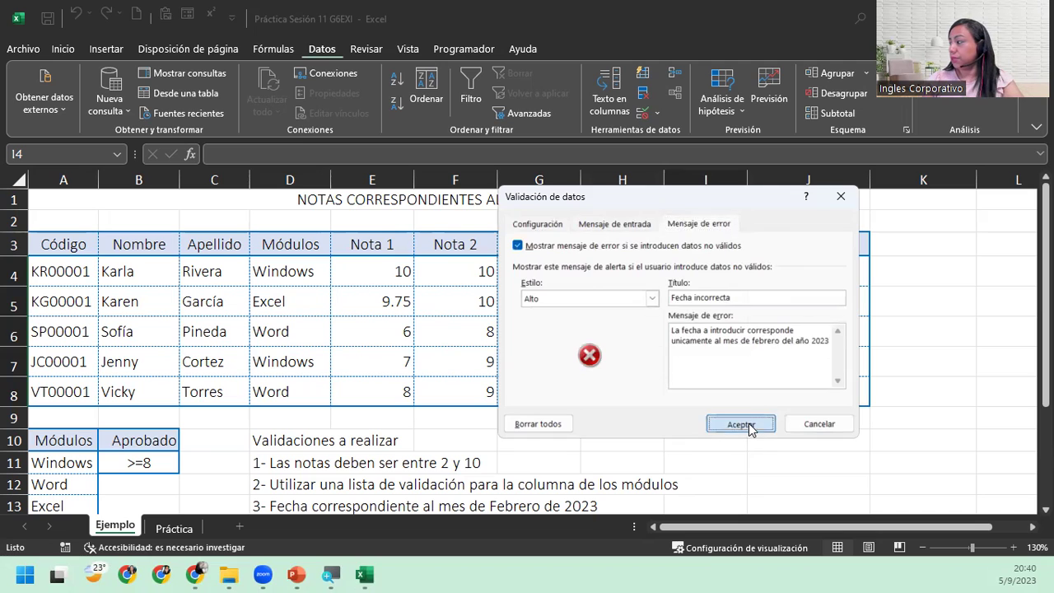
left_click(749, 426)
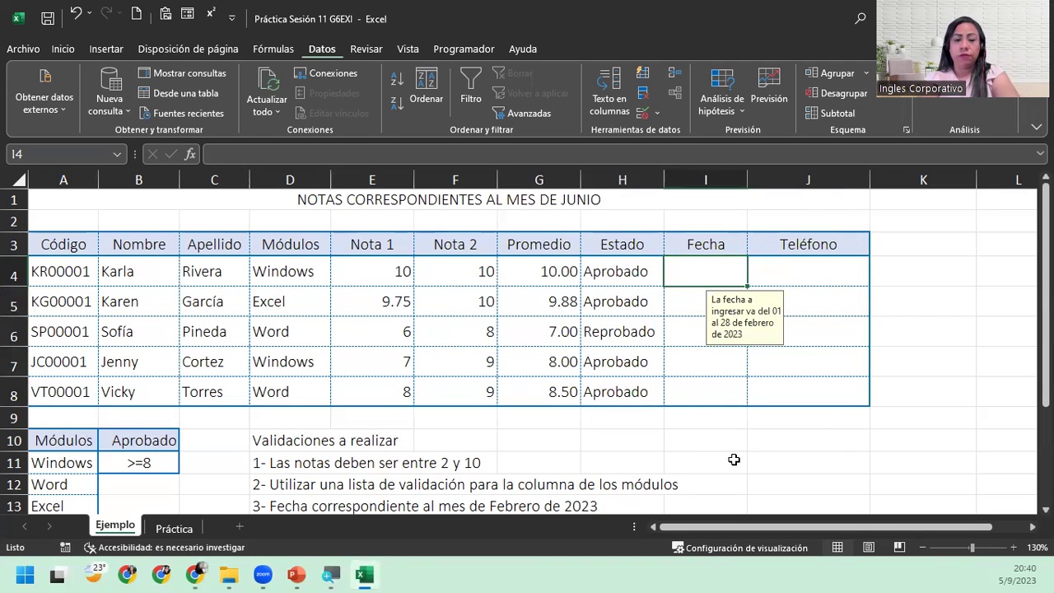
Test the rule with 01/02/2020 in I4, then correct it to 01/02/2023.
type("01/02/2020")
key("Return")
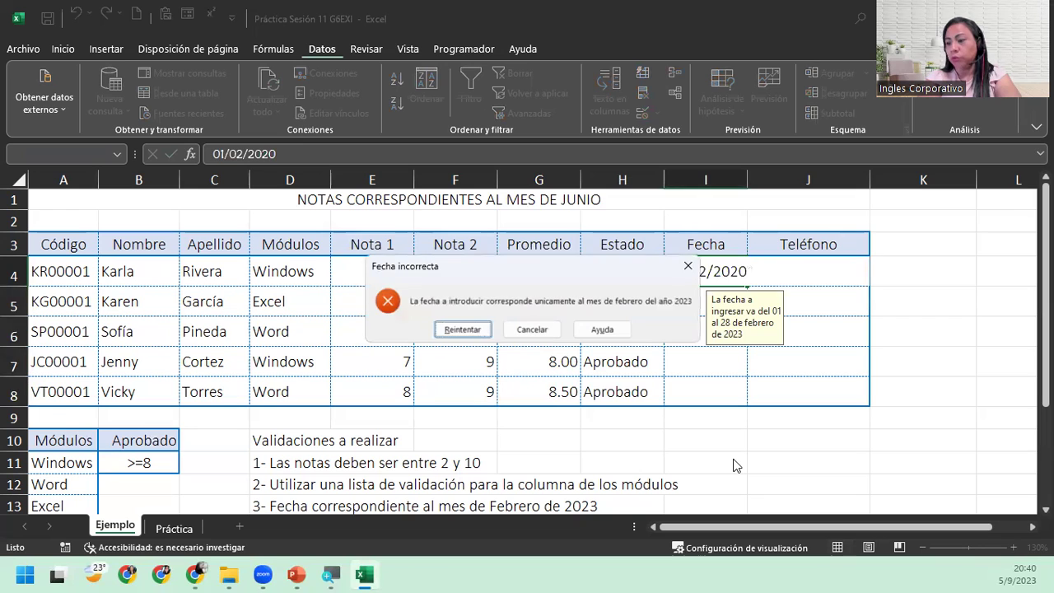
key("Return")
key("End")
key("BackSpace")
type("3")
key("Return")
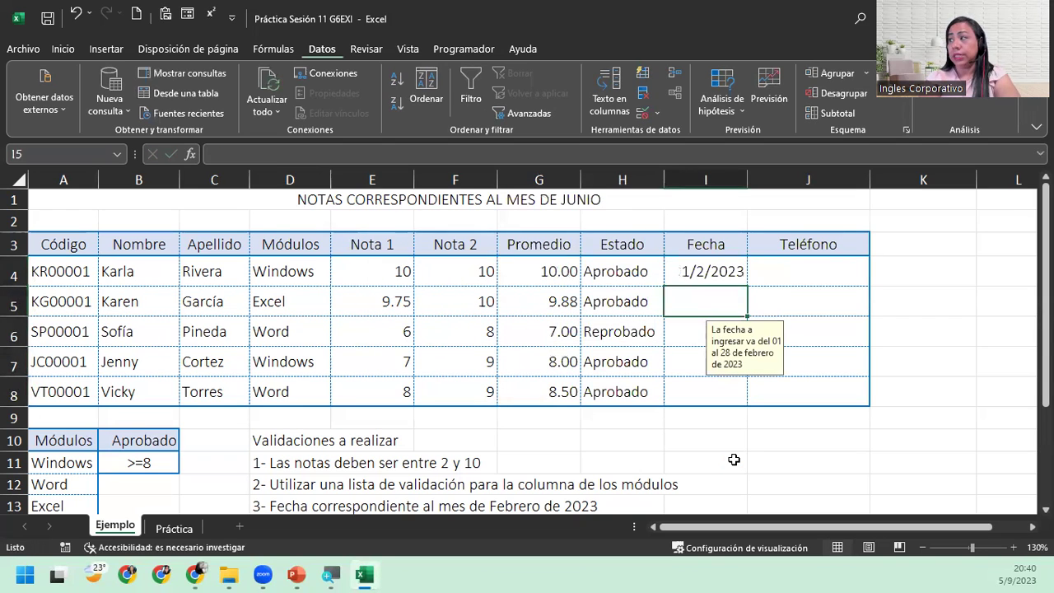
Try 29/02/2021 in I5, and after the rejection enter 28/02/2023 instead.
type("29/02/2021")
key("Return")
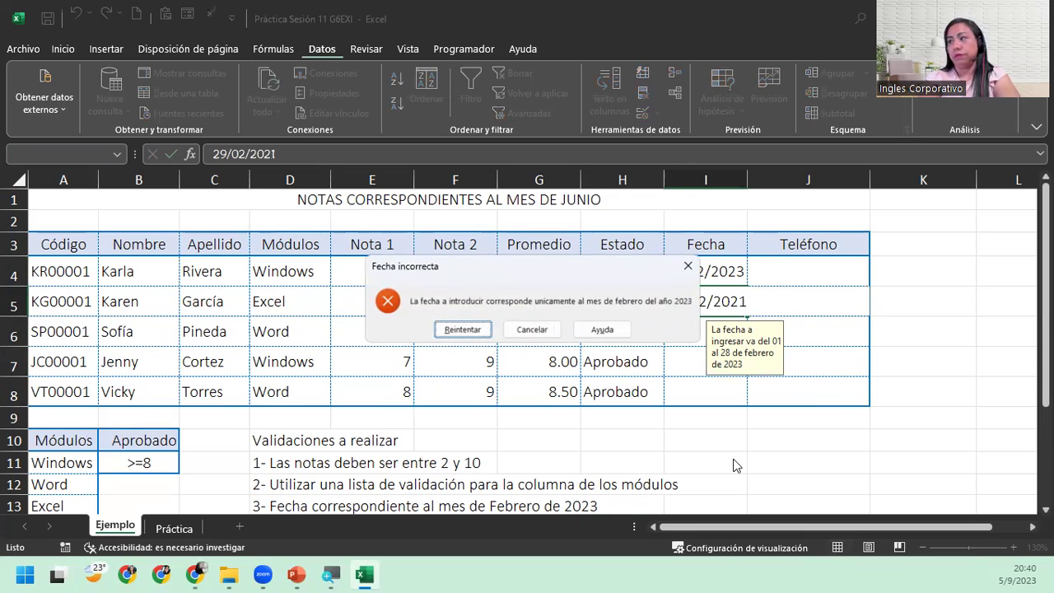
key("Return")
type("28/02/2023")
key("Return")
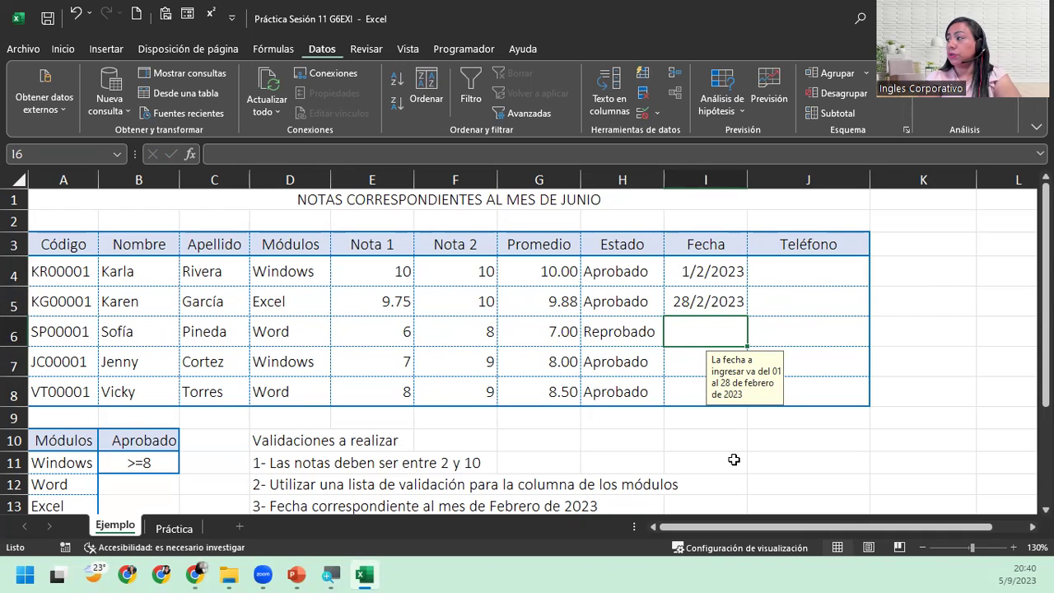
Enter 14/02/2023 in I6 and 26/02/2023 in I7.
key("F2")
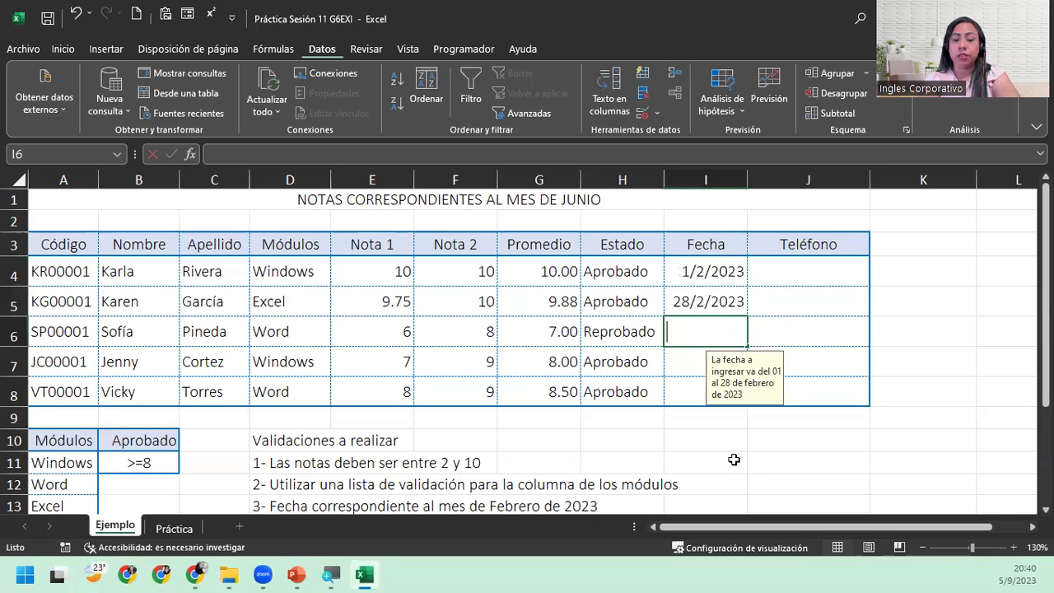
type("14/02/2023")
key("Return")
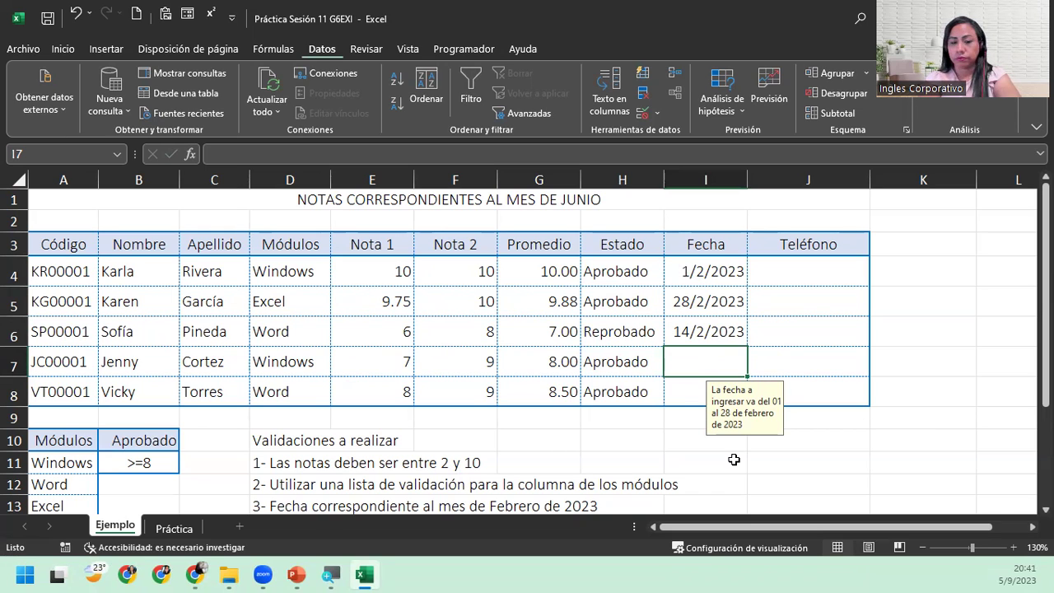
type("26")
type("/02/2023")
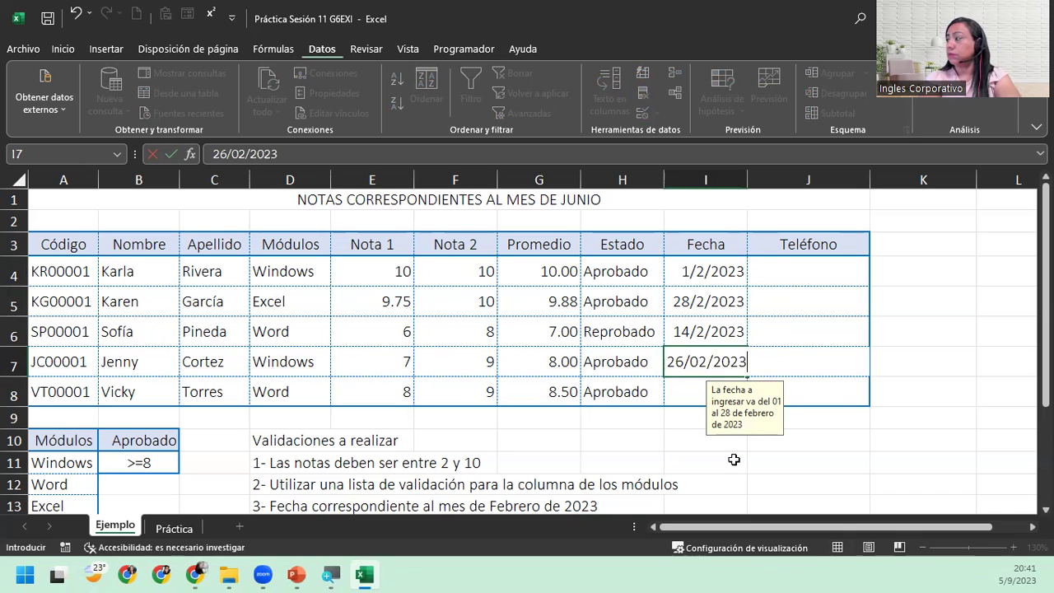
key("Return")
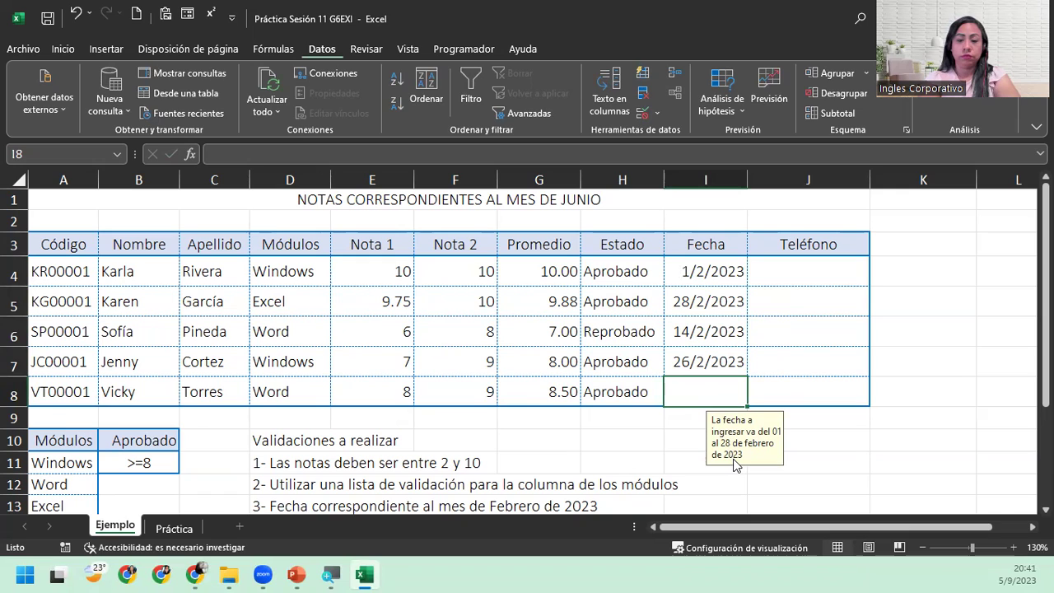
Correct the rejected mistyped 8/02/203 in I8 to 8/02/2023.
type("8/02/20")
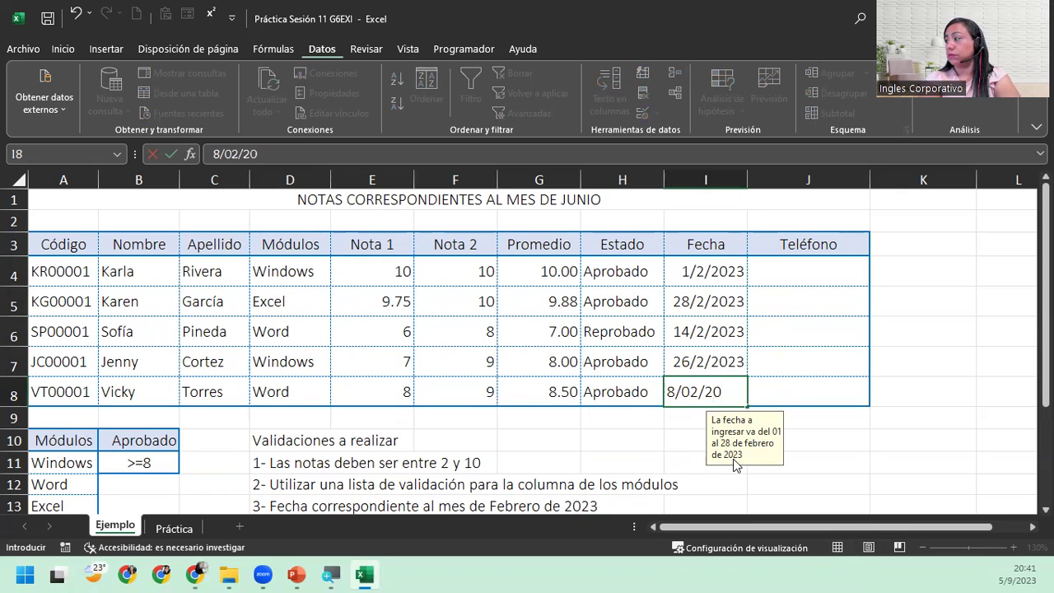
type("3")
key("Return")
key("Return")
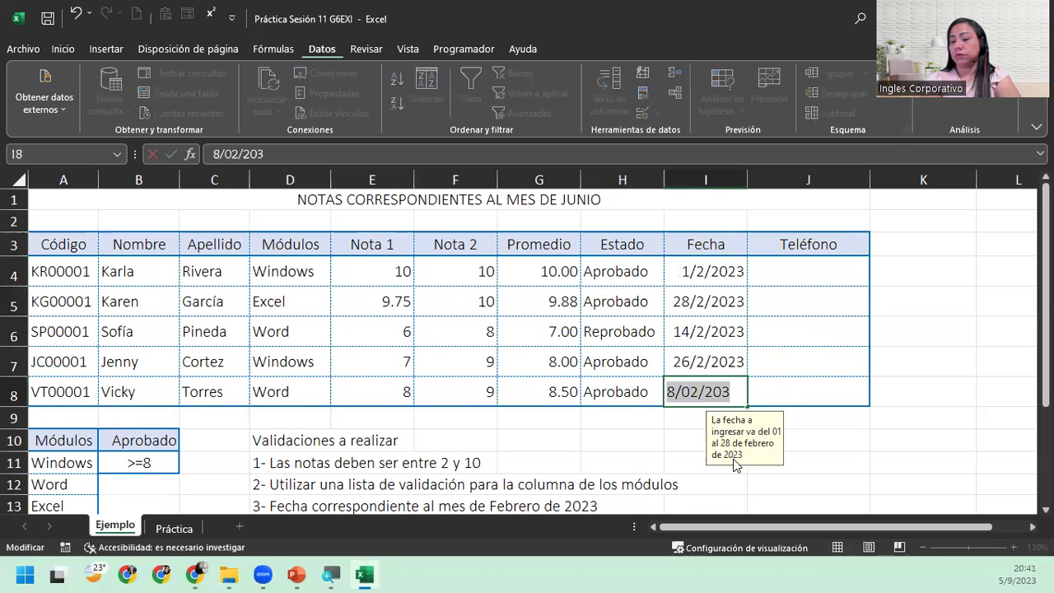
key("Right")
key("BackSpace")
type("23")
key("Return")
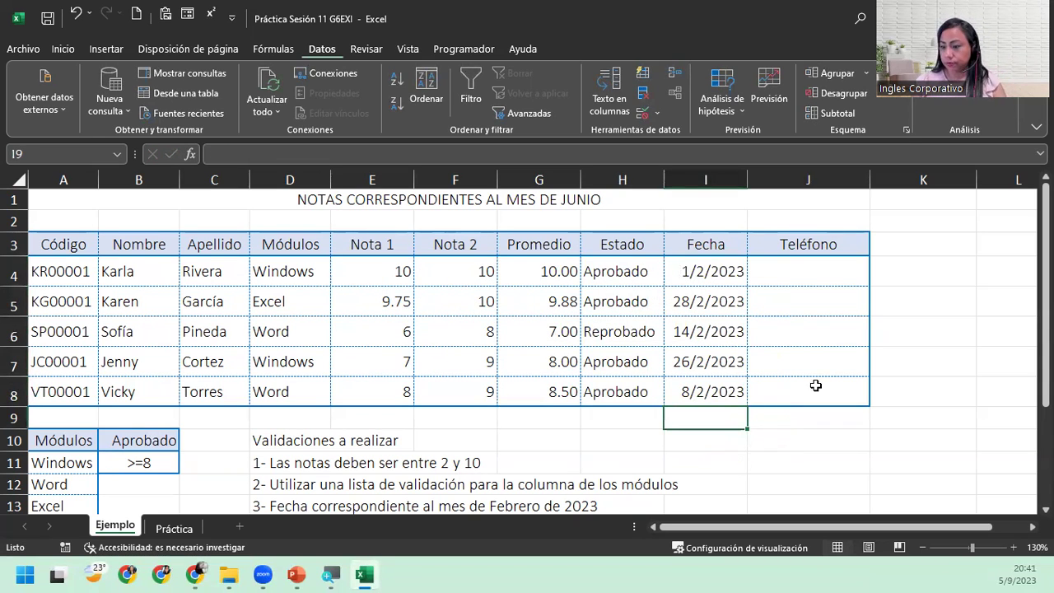
left_click(800, 282)
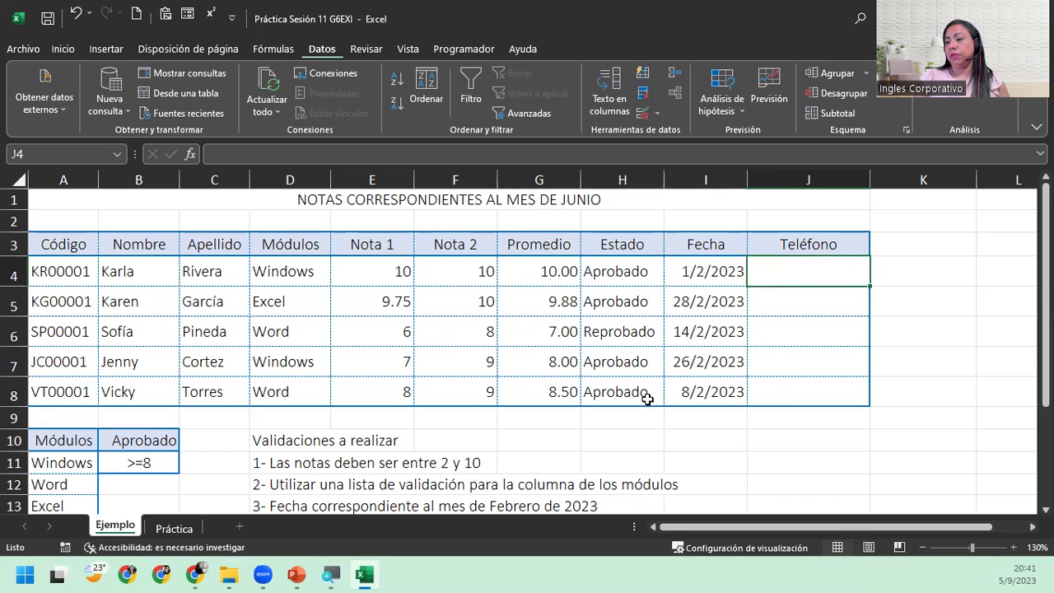
Scroll to the fourth rule and pen-mark the sample phone format (503) 7823.
scroll(647, 398, "down", 1)
scroll(647, 398, "down", 1)
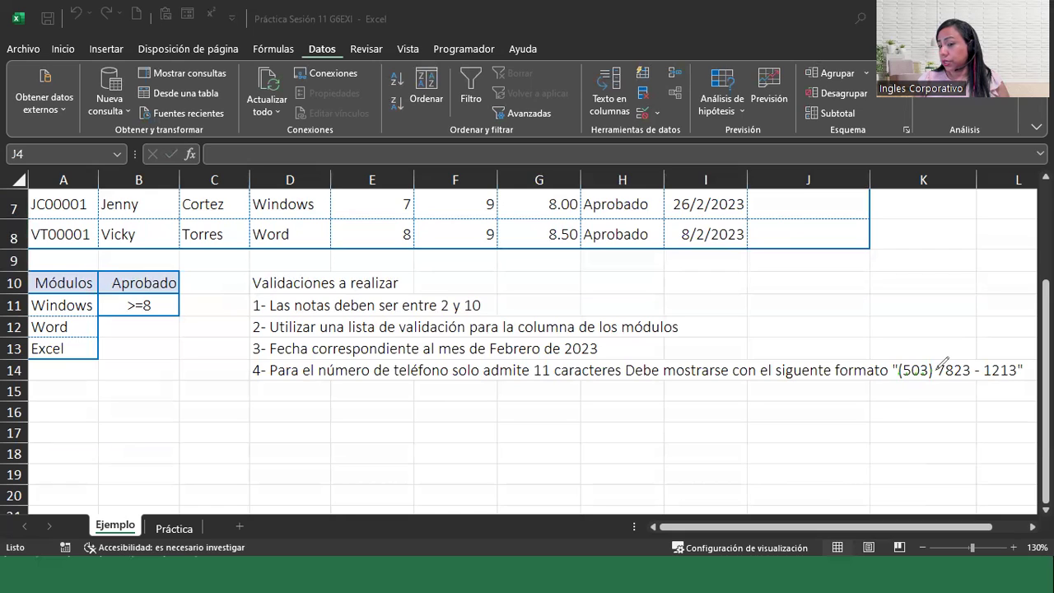
left_click_drag(946, 362, 984, 371)
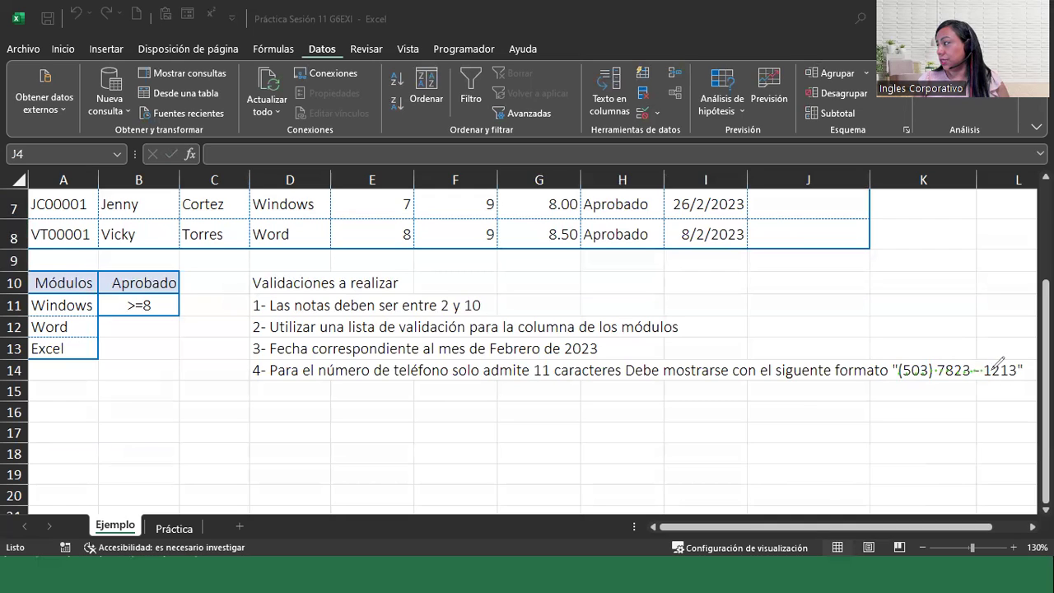
left_click_drag(982, 369, 1015, 369)
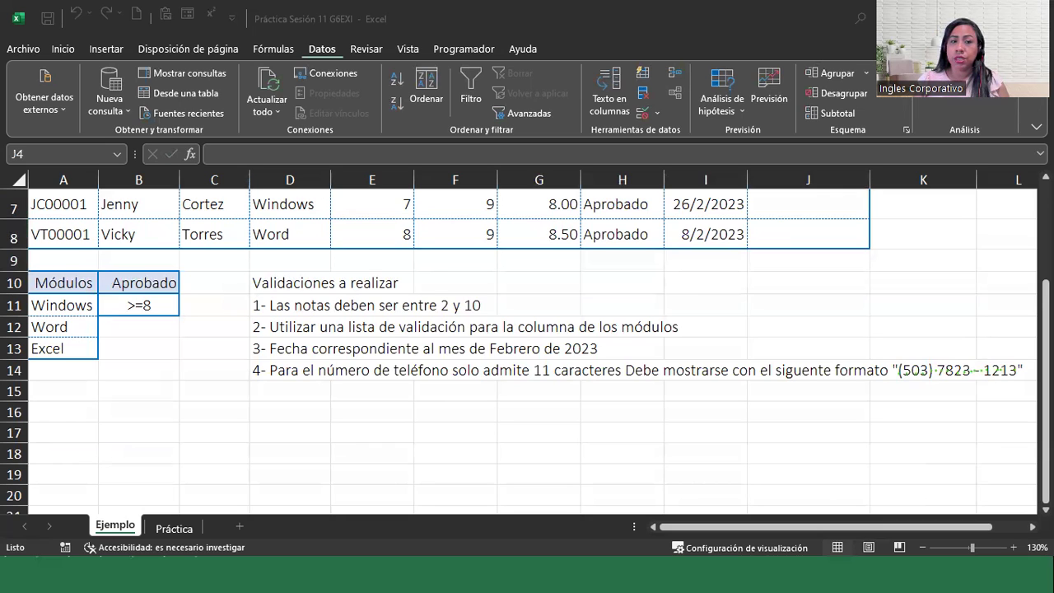
Return to Excel and select the Teléfono cells J4:J8.
left_click(536, 375)
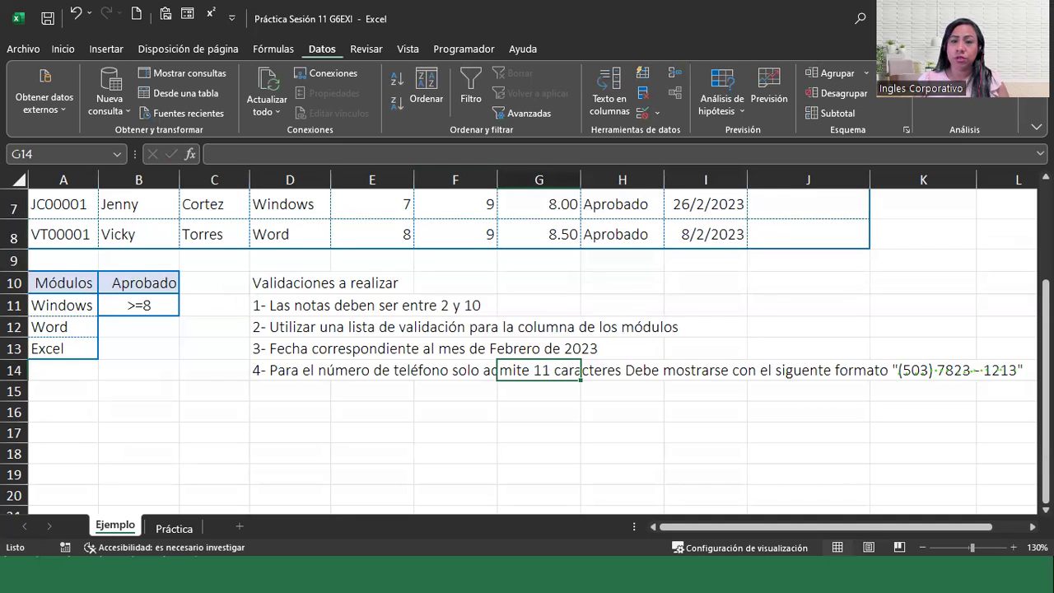
key("alt+Tab")
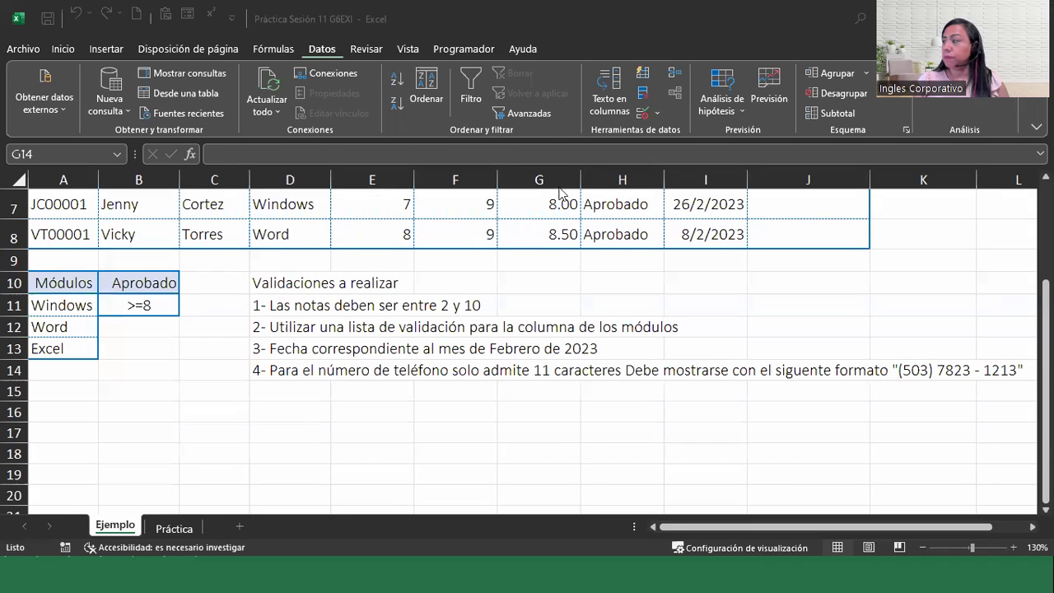
key("alt+Tab")
left_click_drag(820, 236, 816, 245)
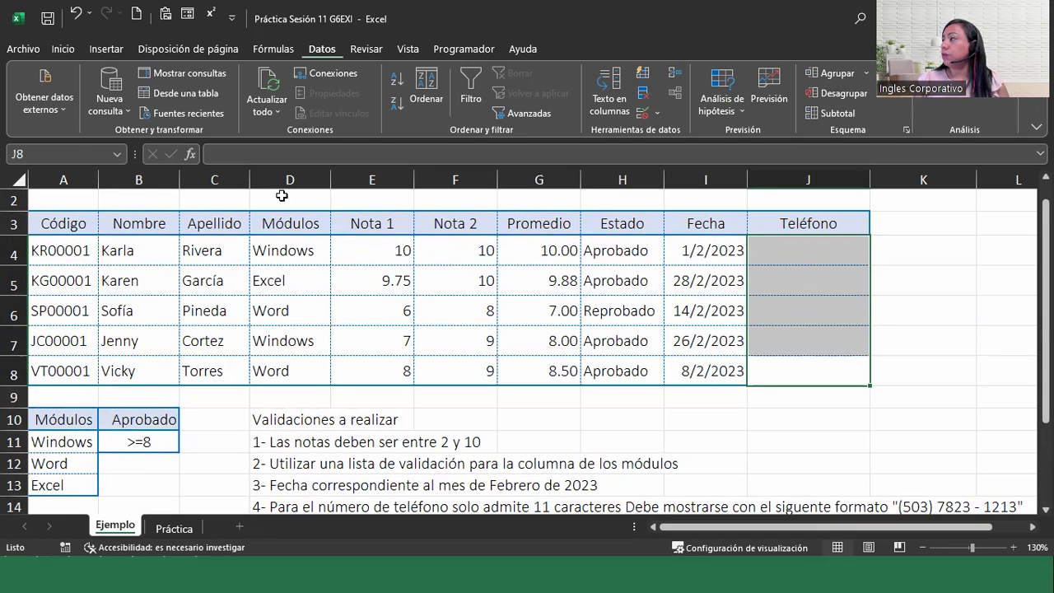
Switch J4:J8 from their custom number format to General using the Inicio Número list.
left_click(76, 48)
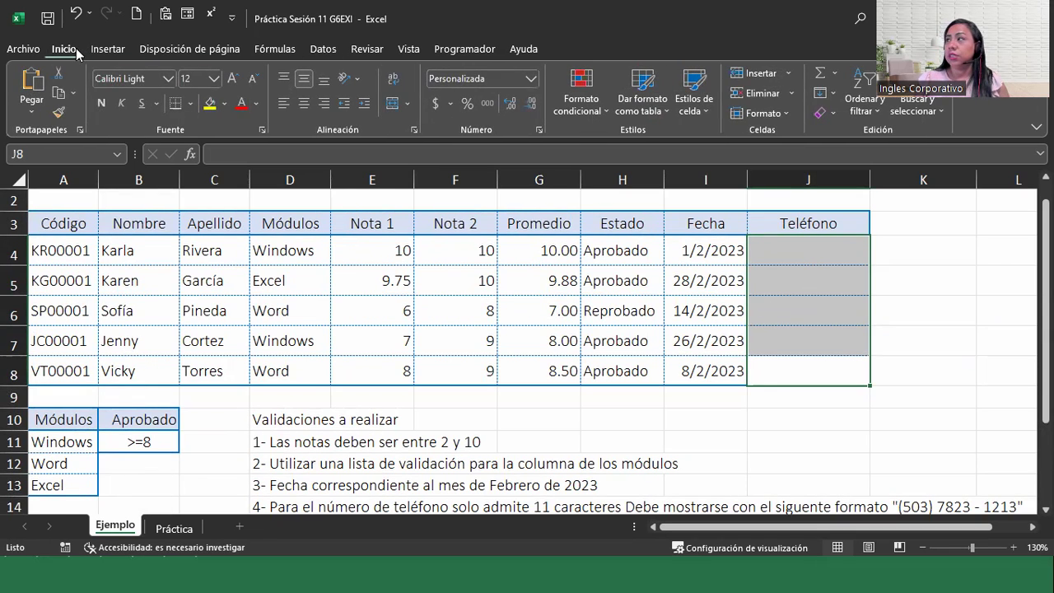
left_click(534, 79)
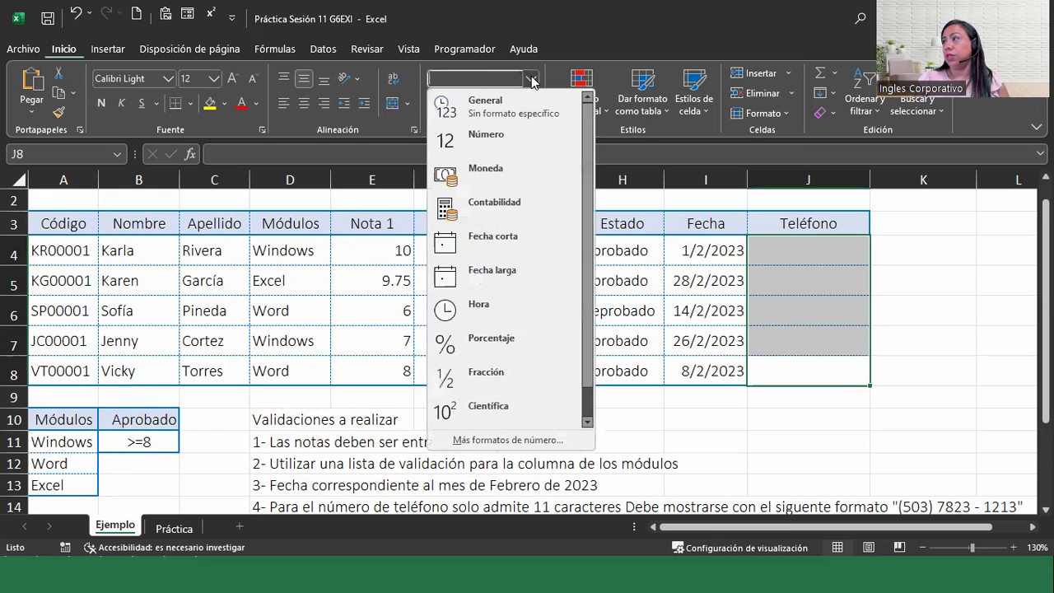
left_click(500, 103)
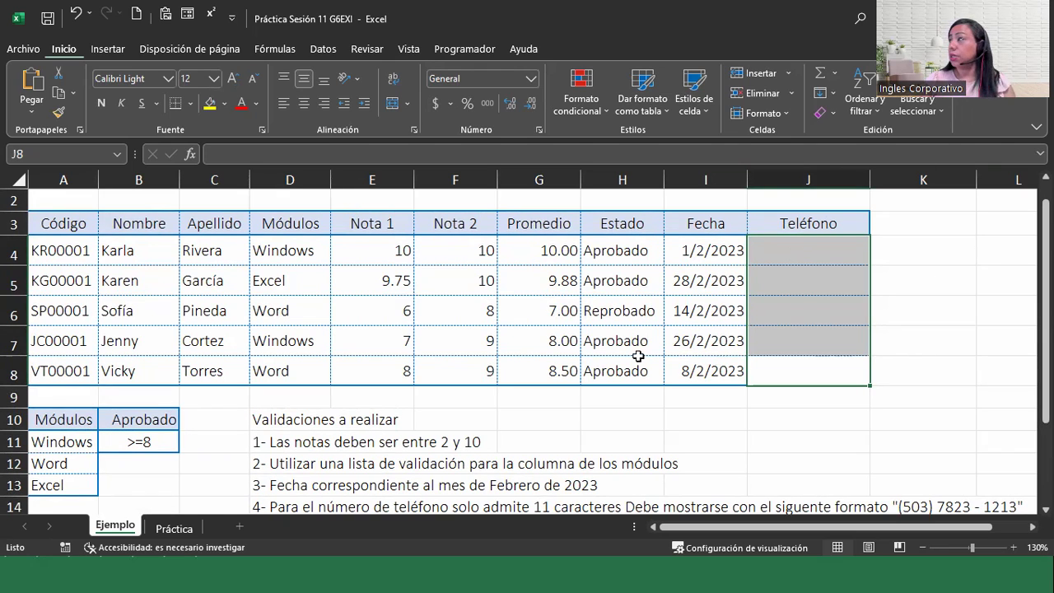
Validate Teléfono cells J4:J8 to allow text length equal to 11 characters.
left_click(323, 51)
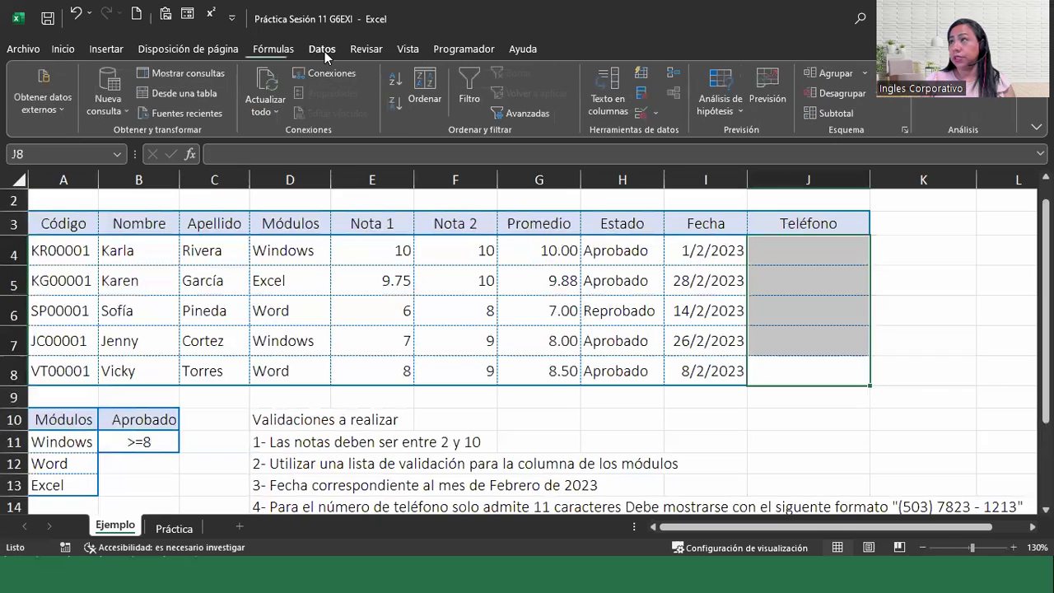
left_click(642, 112)
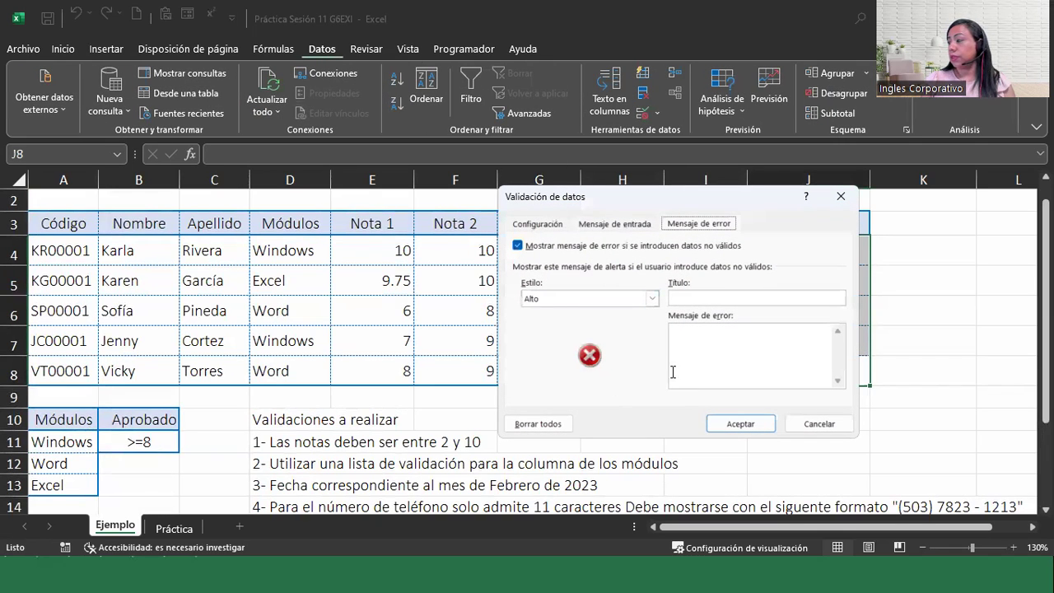
left_click(539, 224)
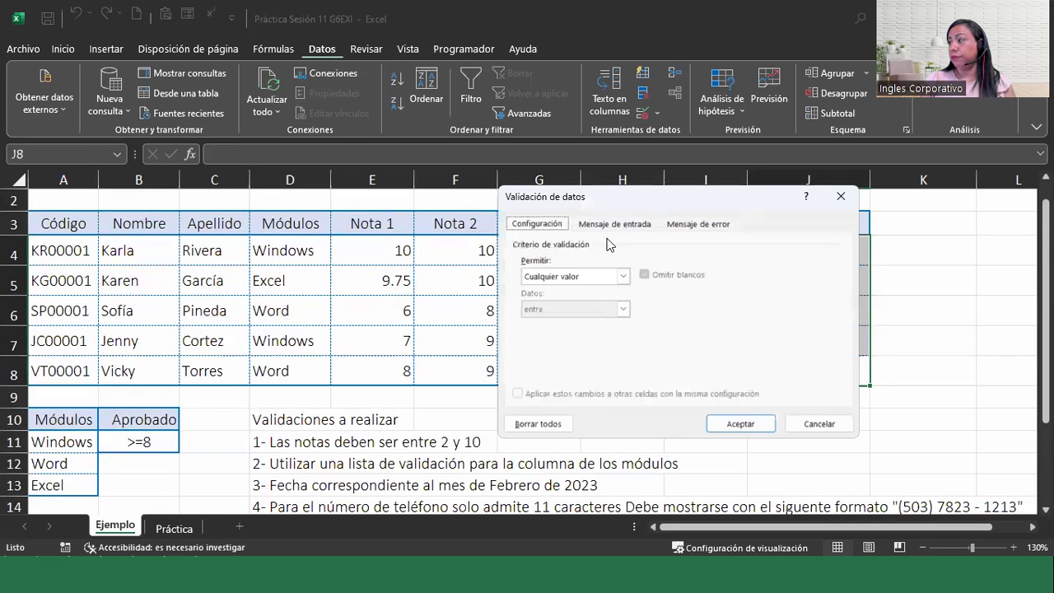
left_click(623, 275)
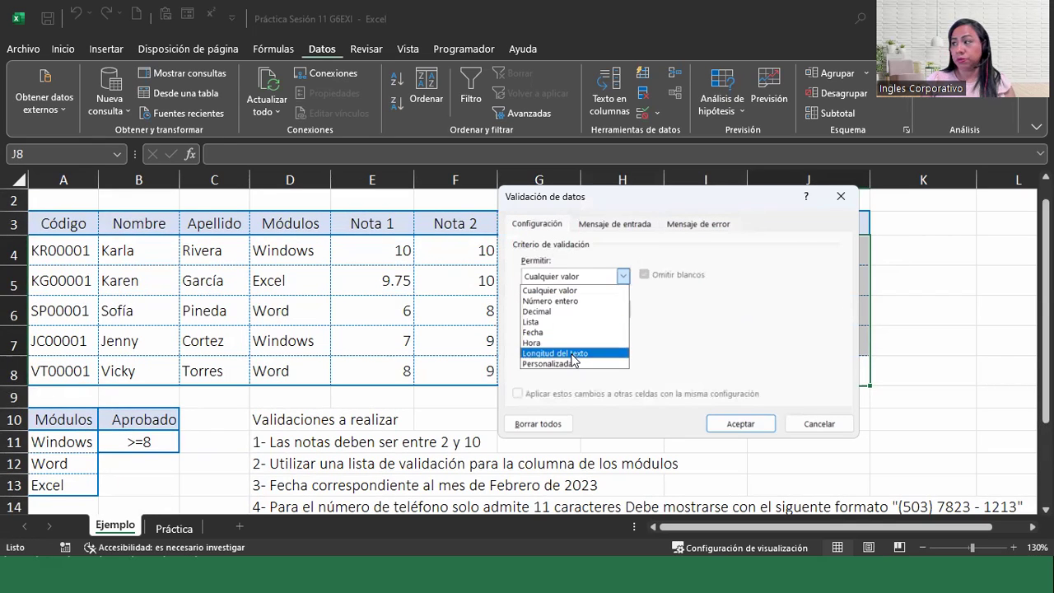
left_click(573, 353)
left_click(623, 277)
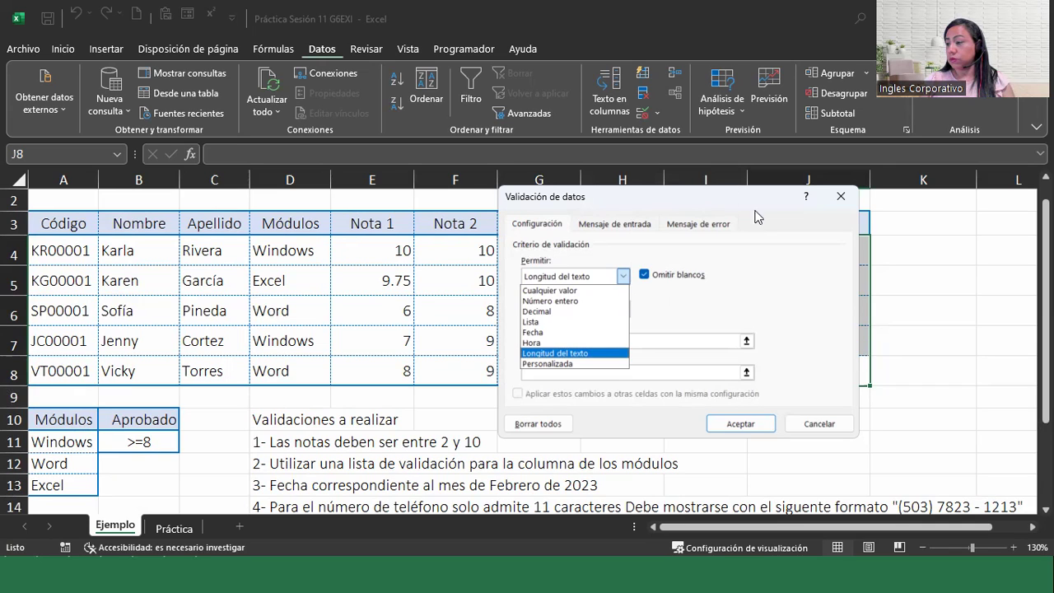
left_click(611, 278)
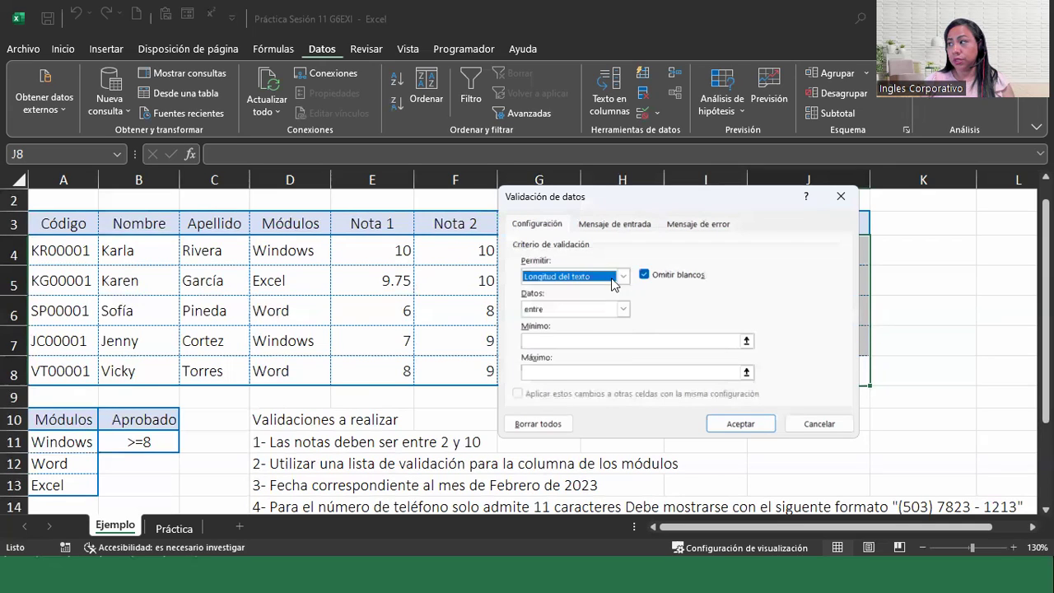
left_click(603, 308)
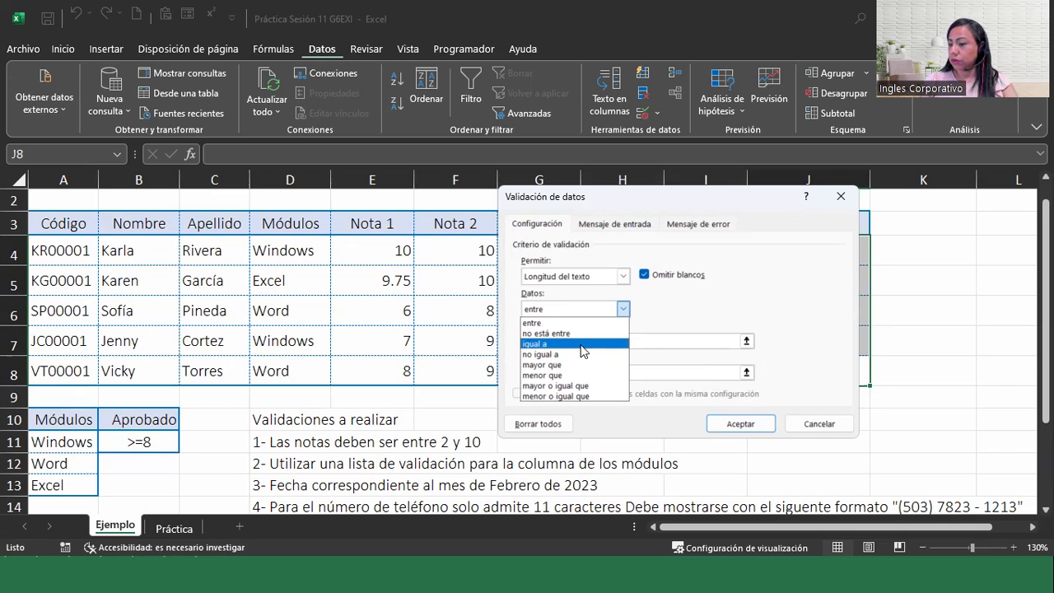
left_click(582, 346)
left_click(581, 346)
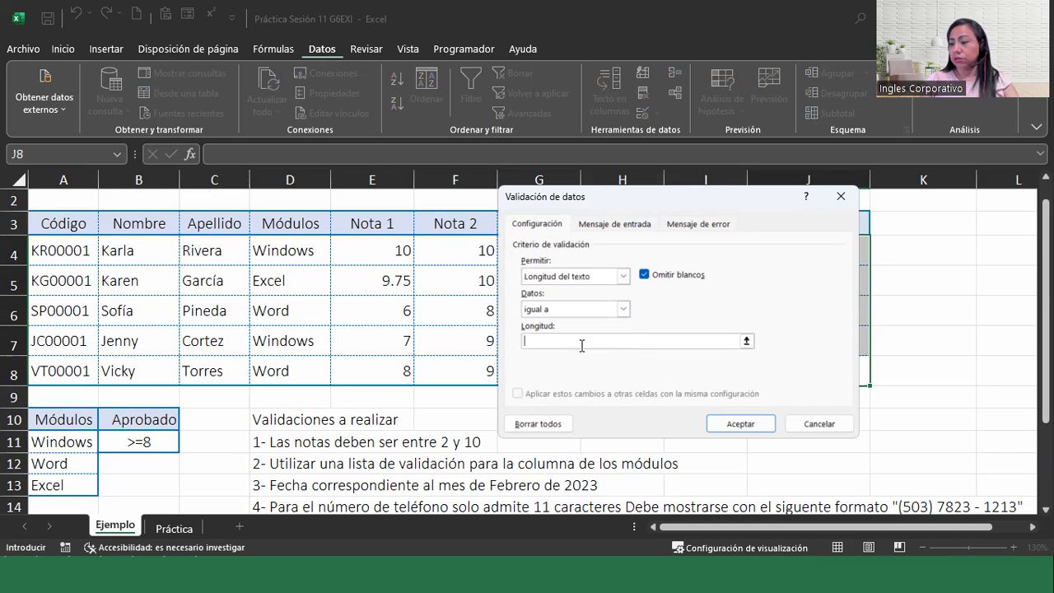
type("11")
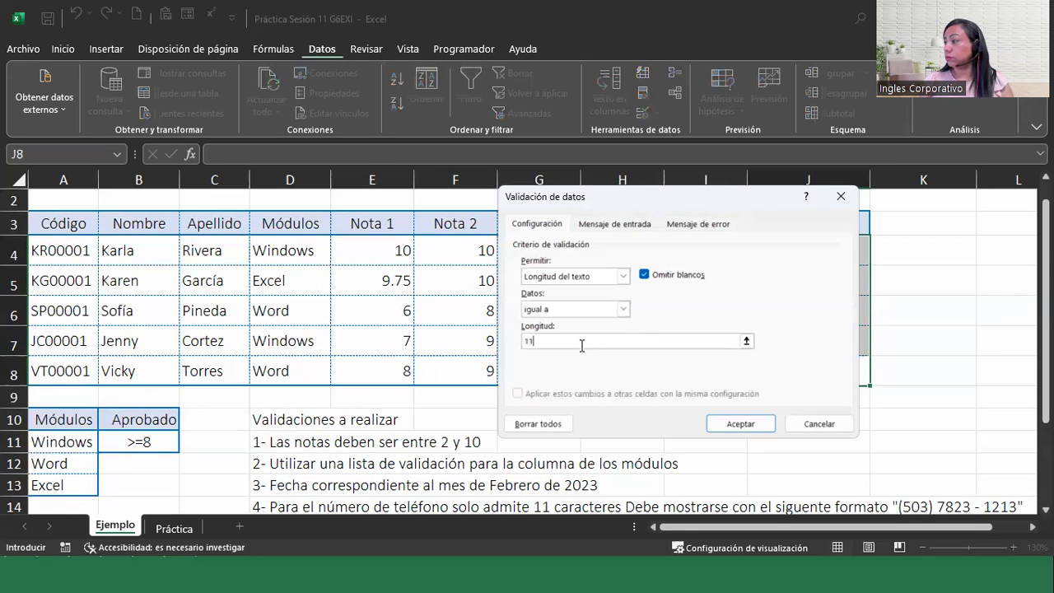
left_click(607, 231)
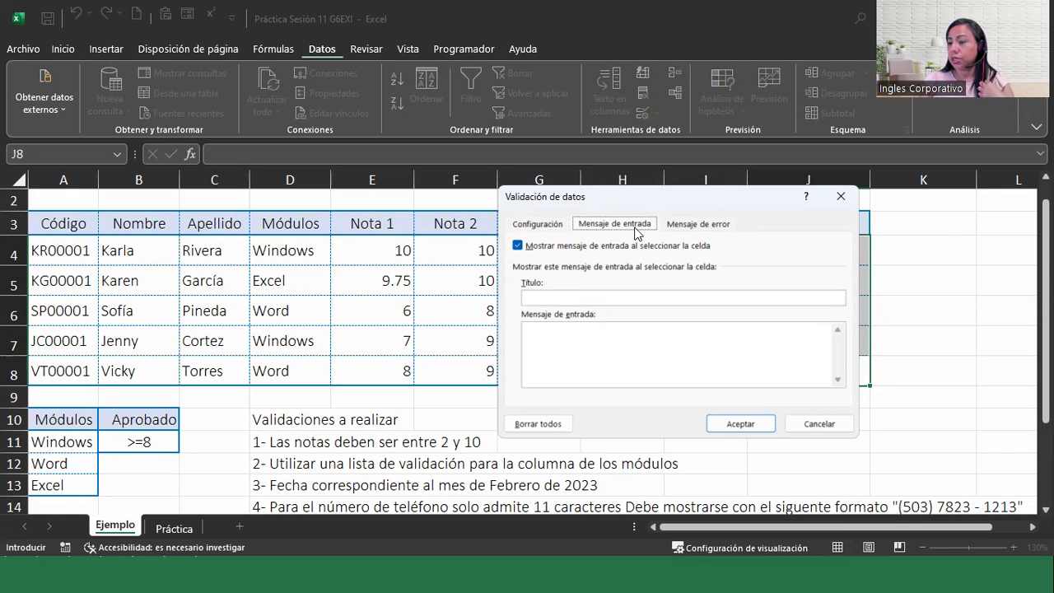
Add error alert 'Dato incorrecto': only country code and phone number, without spaces or special characters.
left_click(711, 232)
left_click(706, 298)
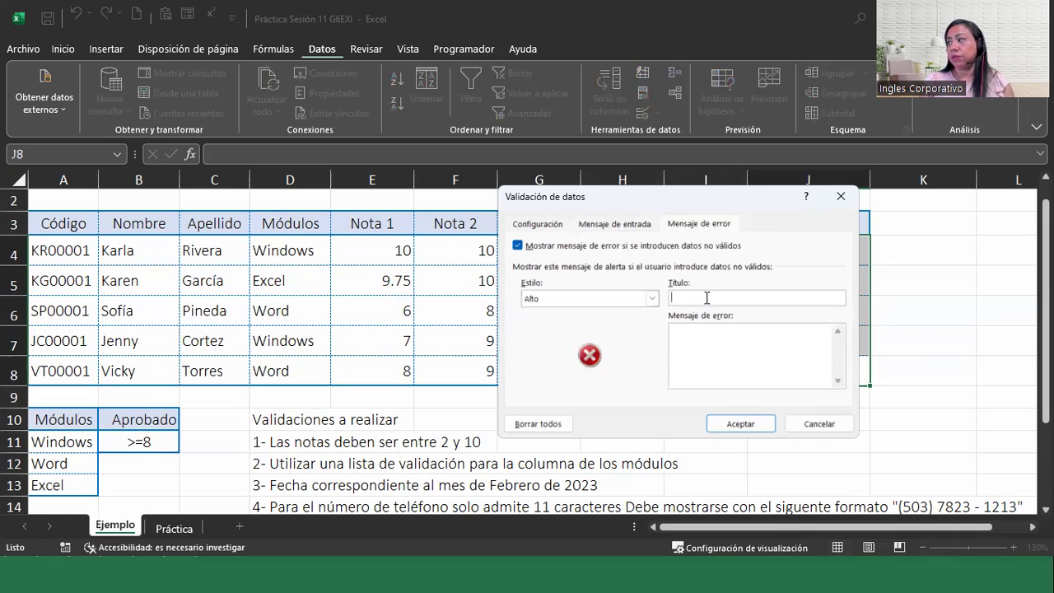
type("Dato n")
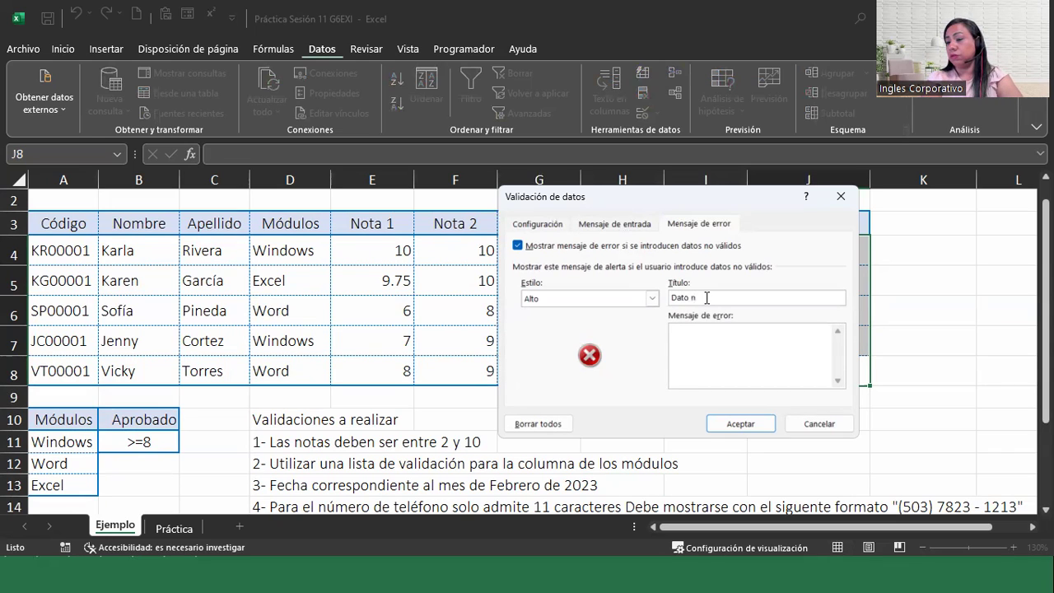
key("BackSpace")
type("in")
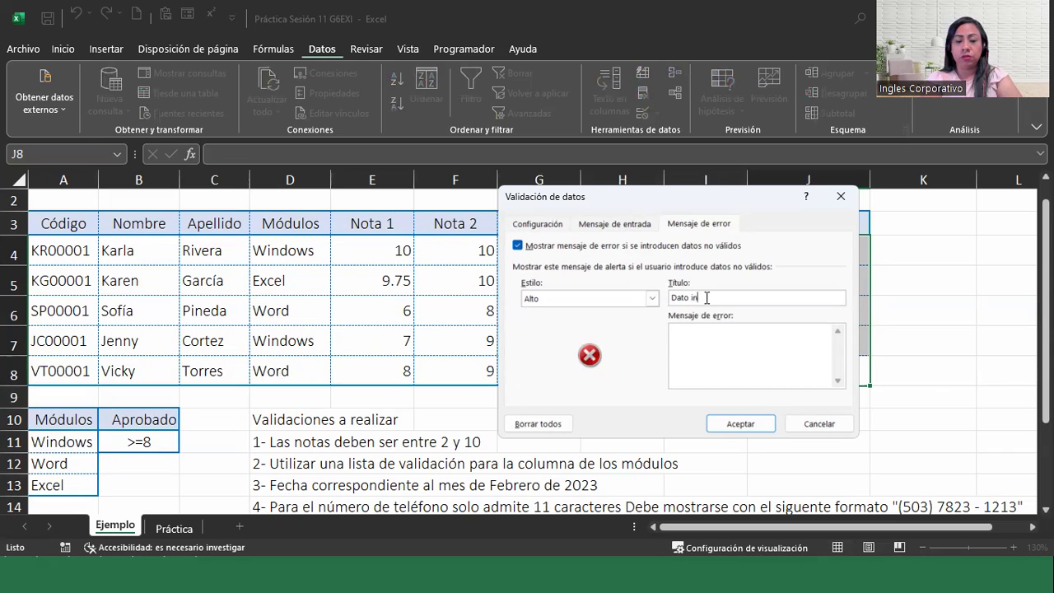
type("correcto")
key("Tab")
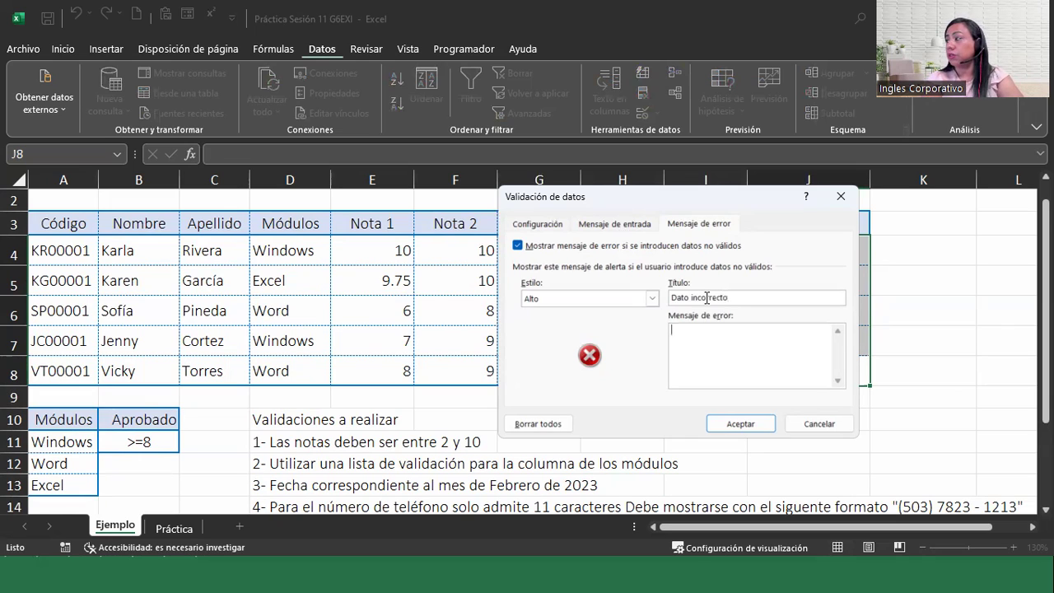
type("Debe introducir unicamente lo")
key("BackSpace")
key("BackSpace")
type("el código de pais y ")
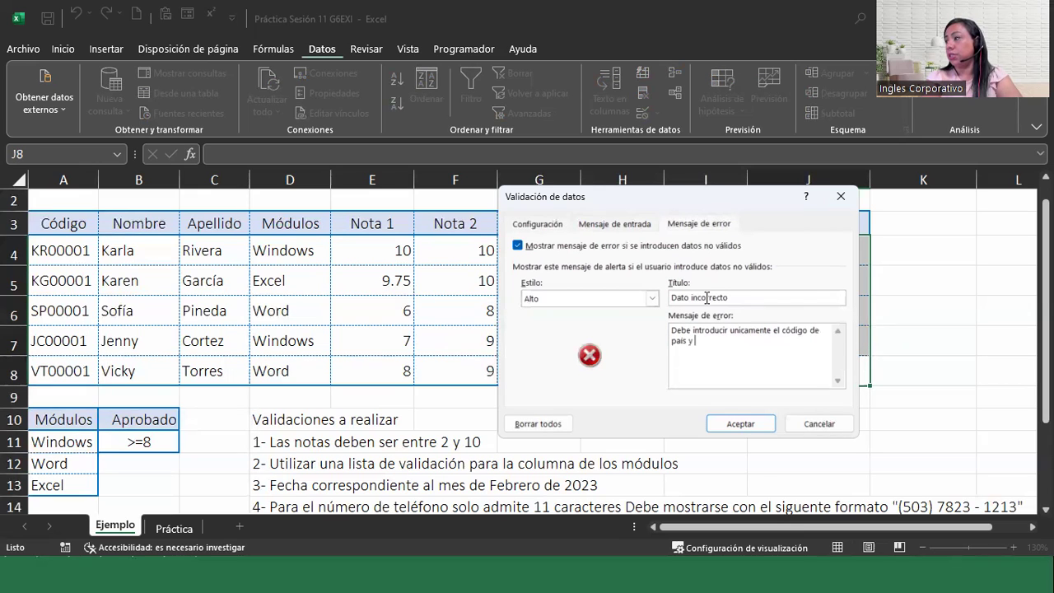
type("número de te")
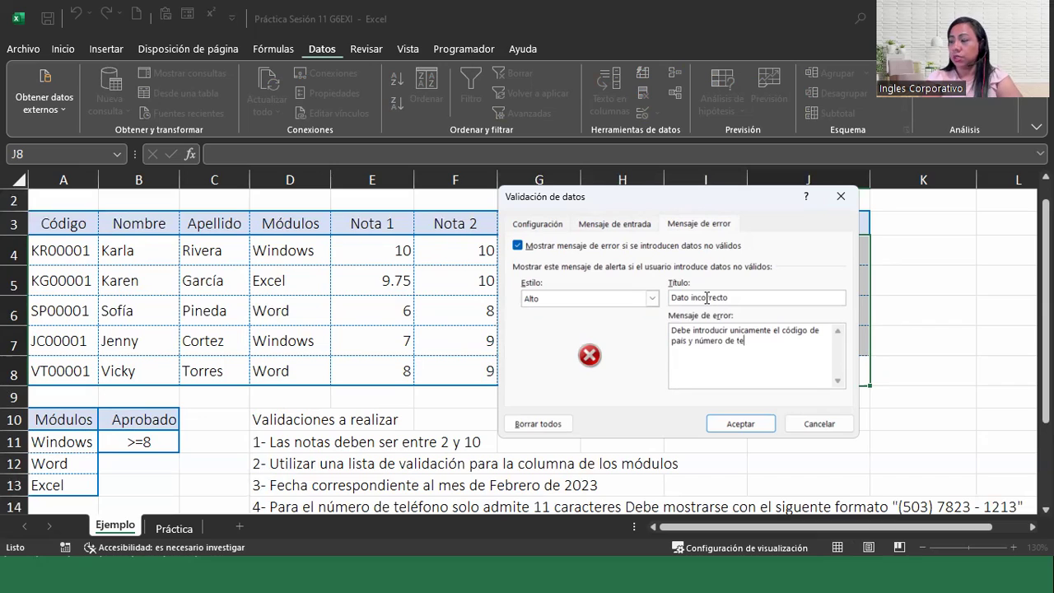
type("léfono sin espacios ni caracteres especiales.")
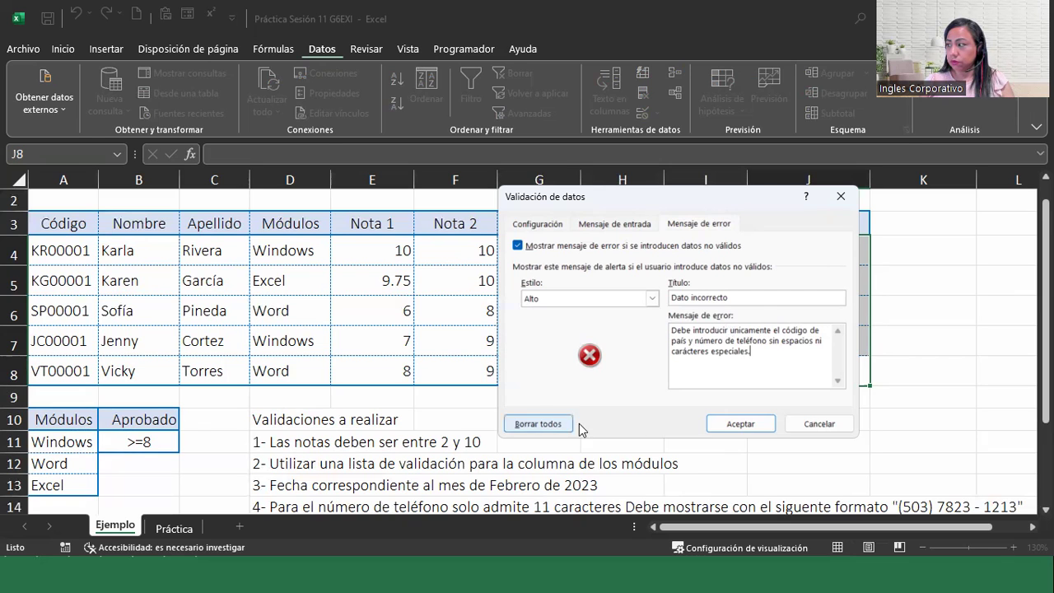
left_click(726, 422)
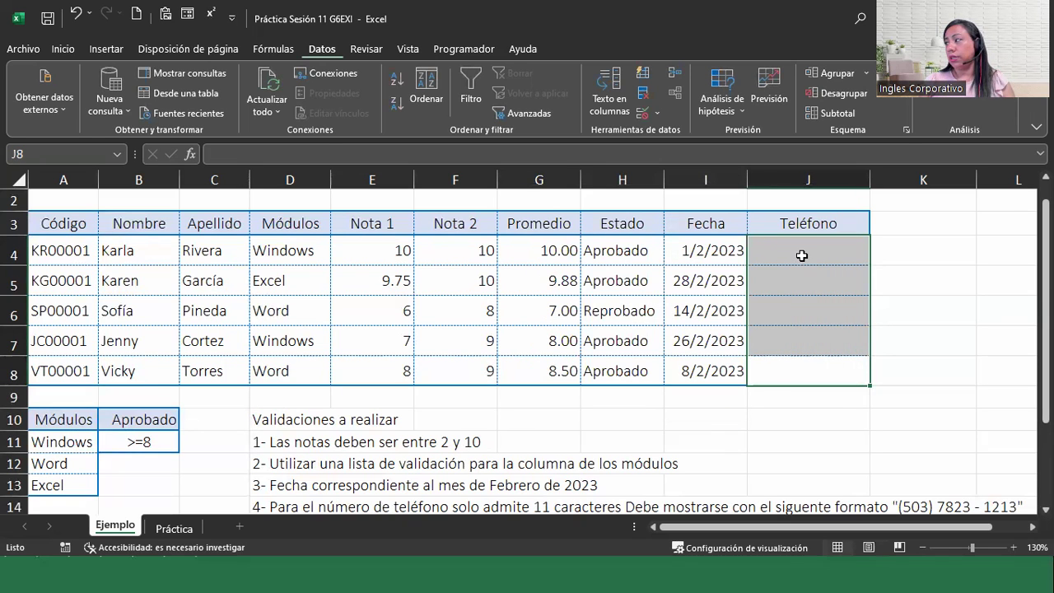
Enter an unformatted 11-digit phone number in cell J4.
left_click(803, 259)
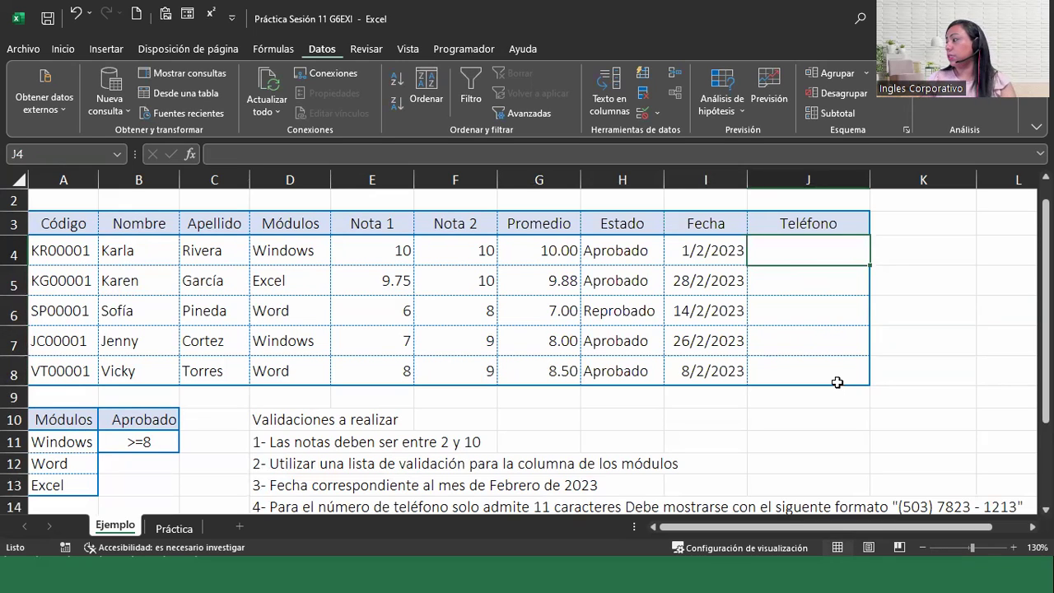
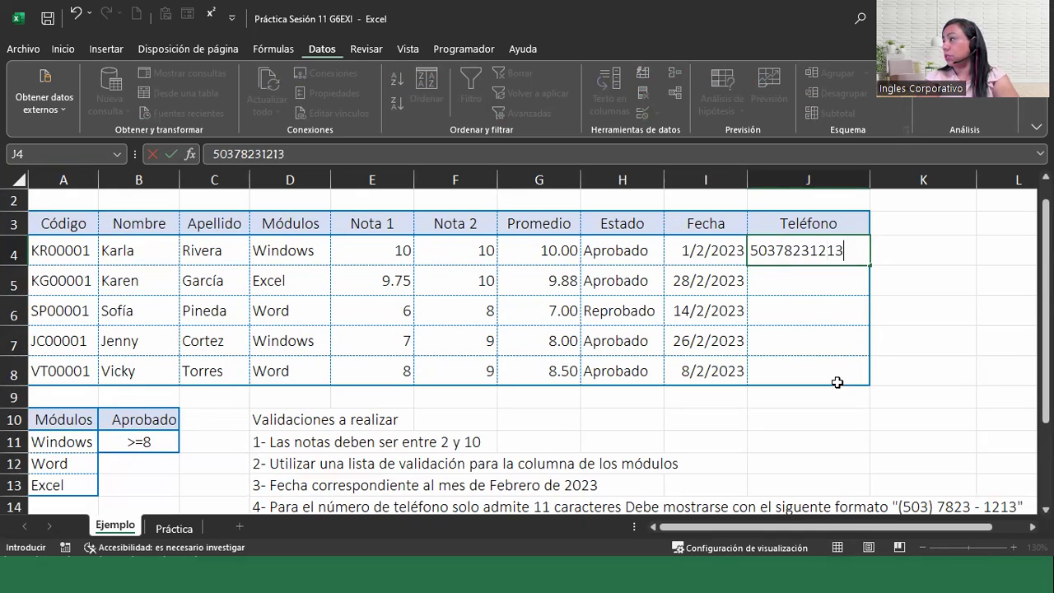
key("Return")
Test J4 with a bracketed, spaced phone entry, see it rejected, and cancel.
key("Up")
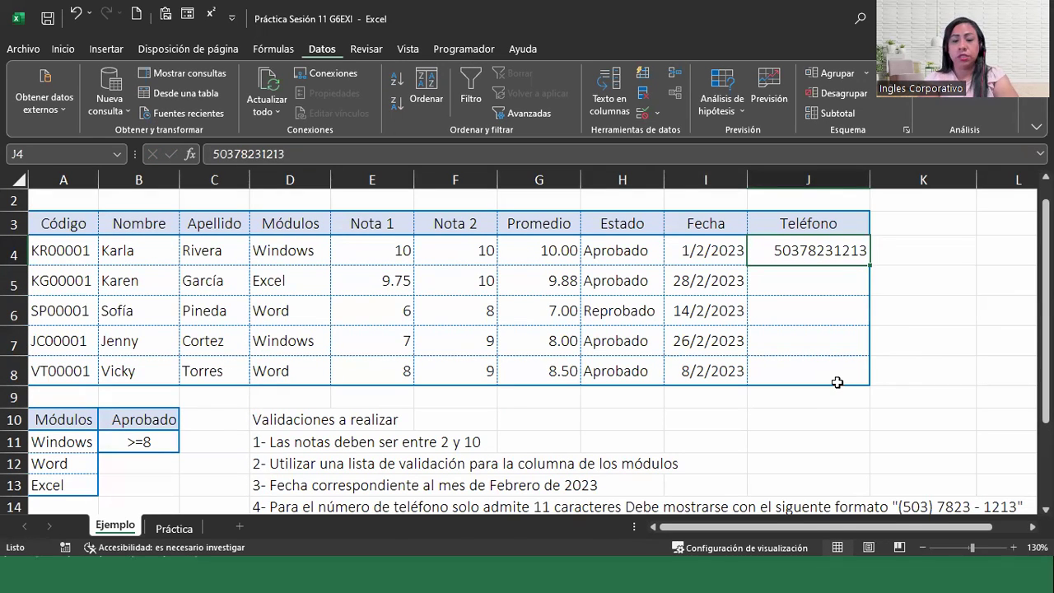
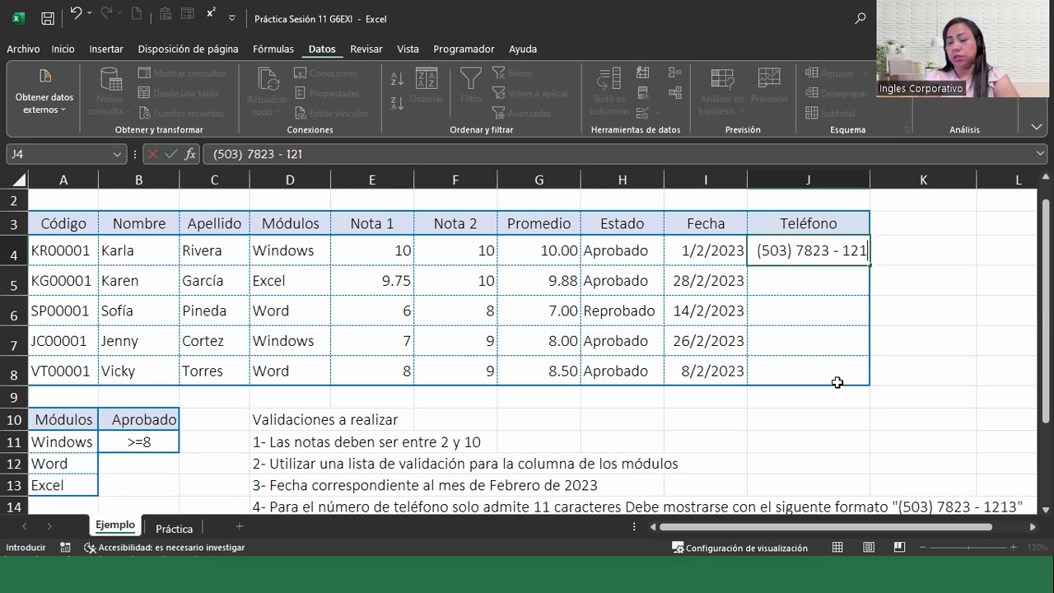
key("Return")
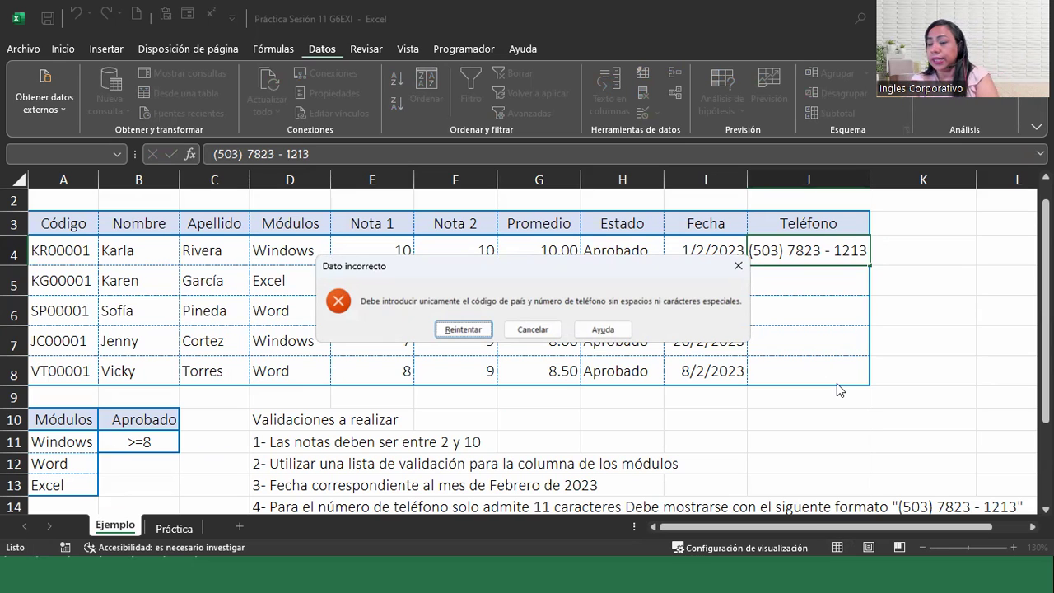
key("Return")
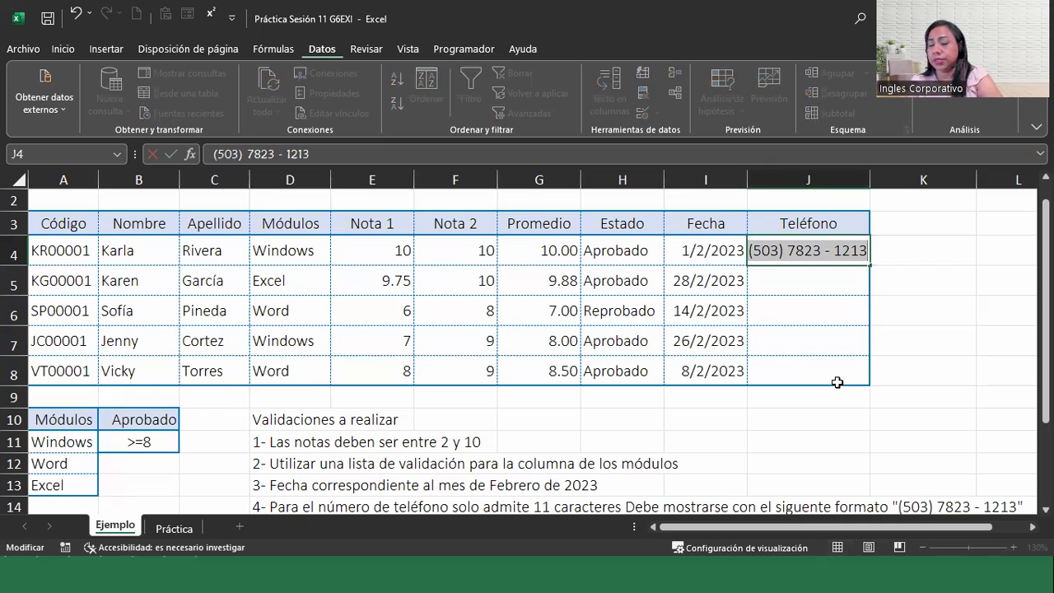
key("Escape")
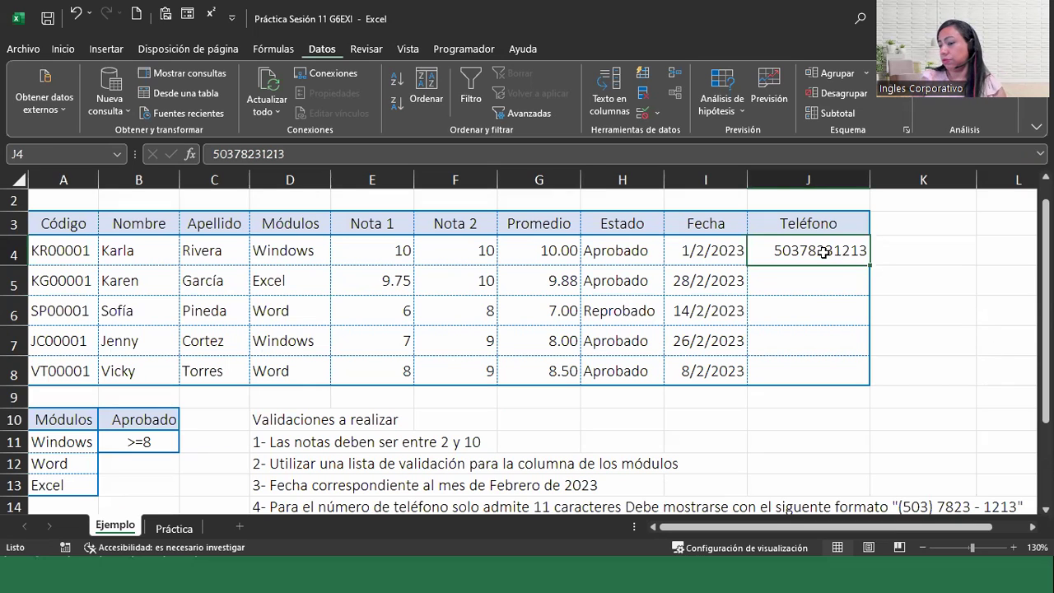
Select the Teléfono cells, close Data Validation unchanged, and return to the Inicio ribbon.
left_click_drag(823, 252, 827, 365)
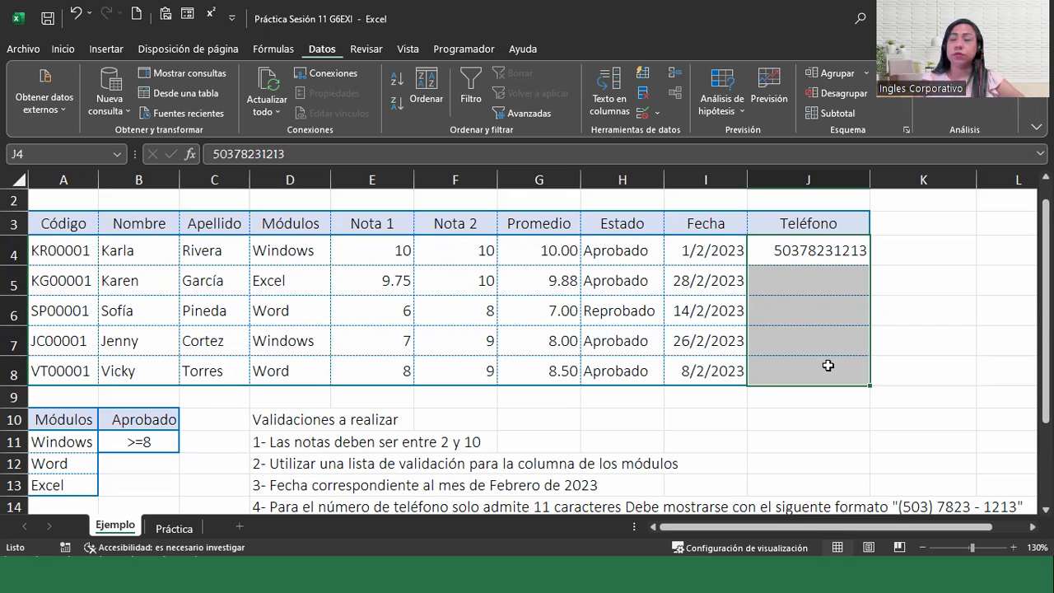
left_click(638, 119)
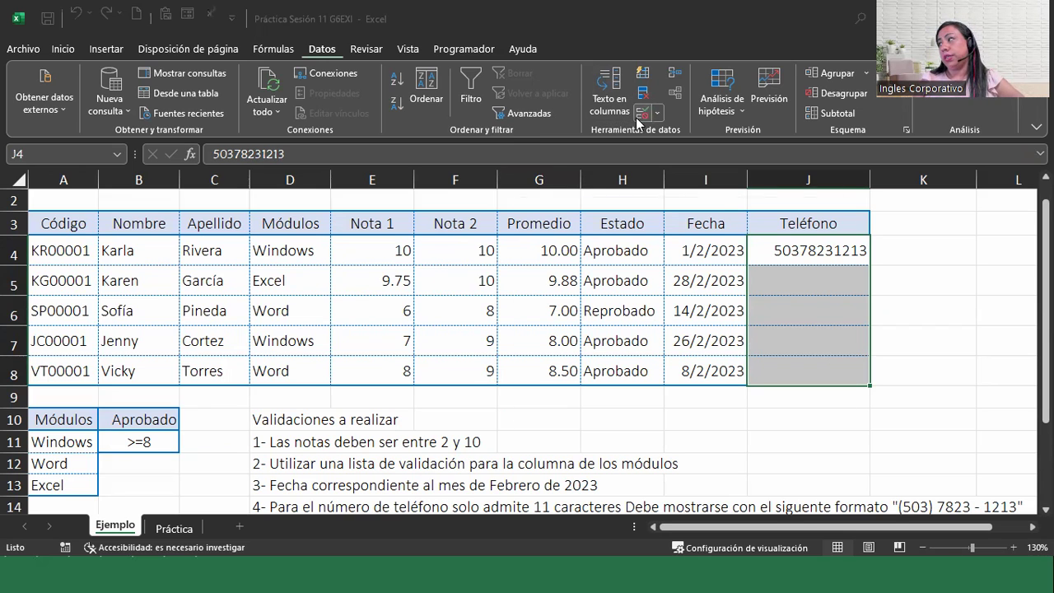
left_click(840, 195)
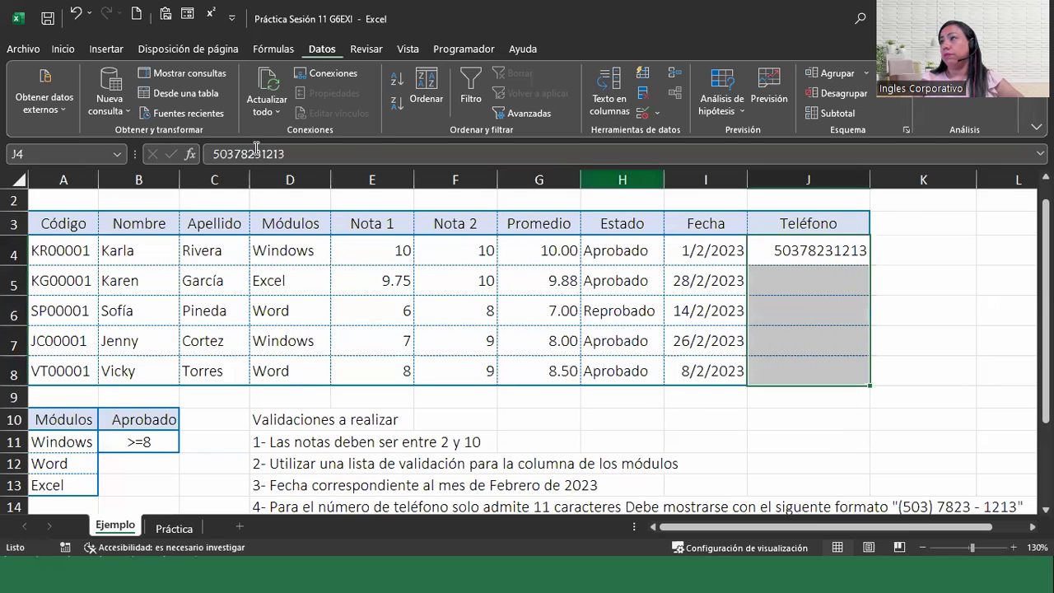
left_click(64, 49)
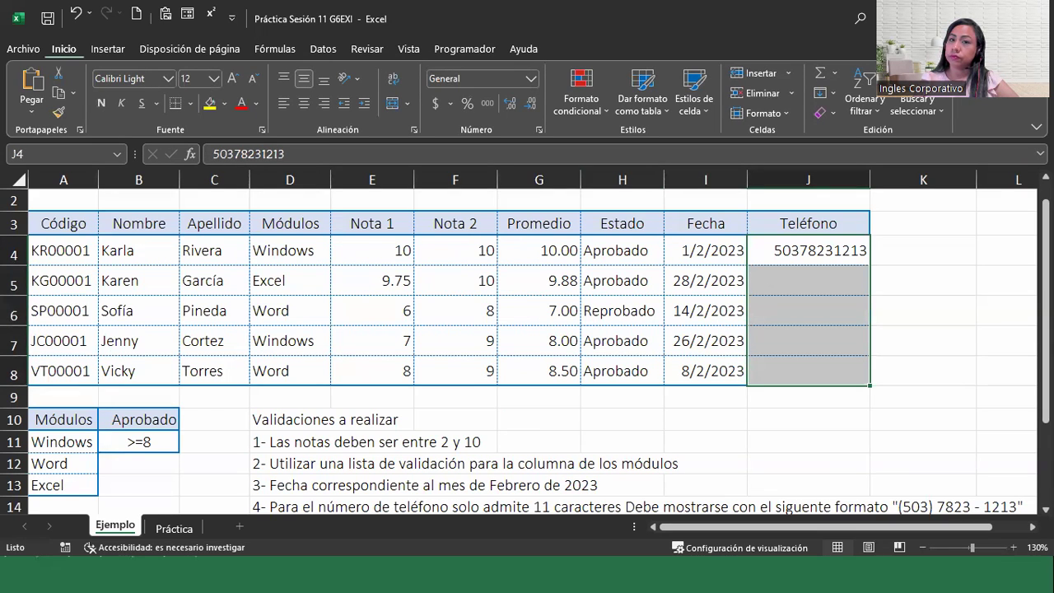
key("ctrl+1")
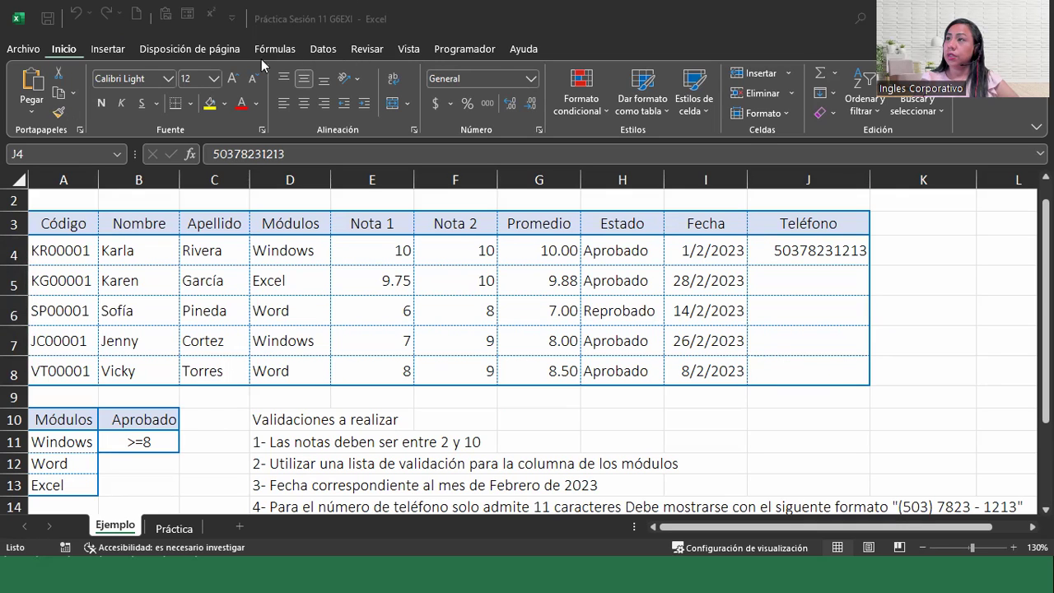
Open Formato de celdas for the Teléfono cells and pick the Personalizada category.
left_click(538, 129)
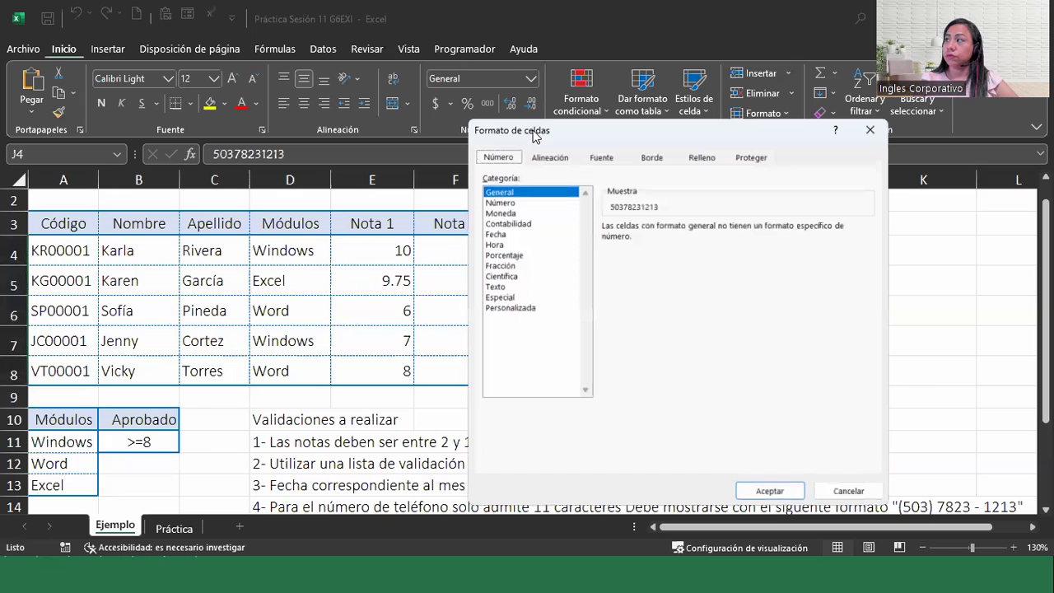
left_click_drag(534, 136, 483, 158)
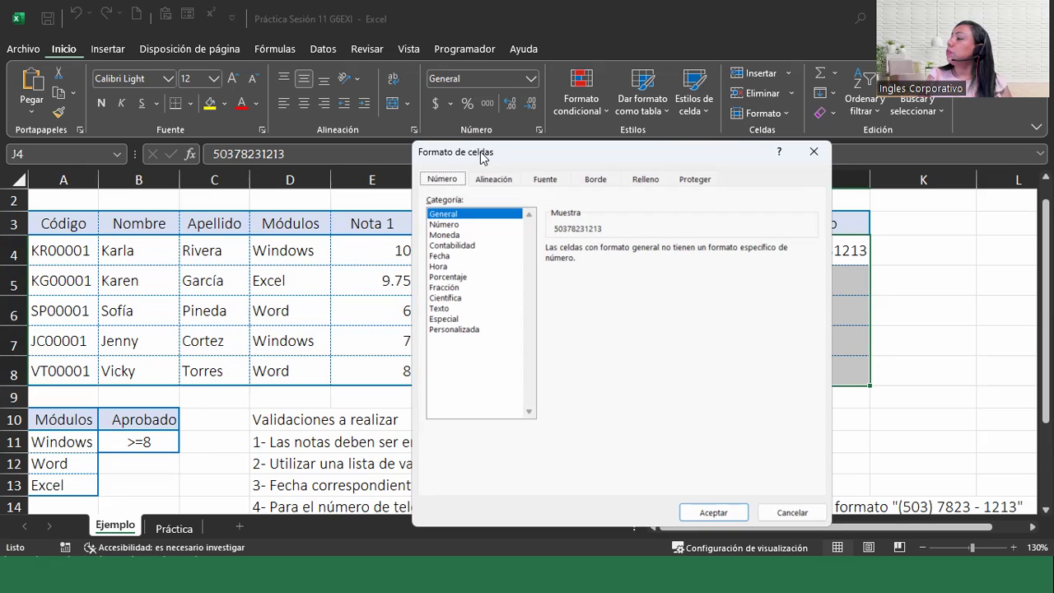
left_click(466, 330)
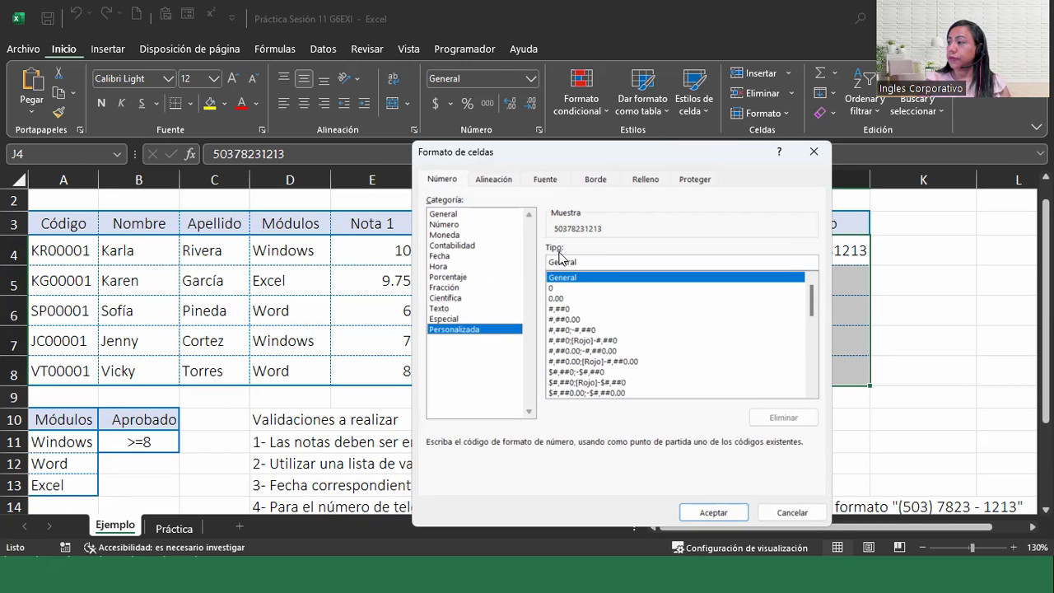
Replace General with the custom code (###) #### - #### and apply it.
double_click(604, 261)
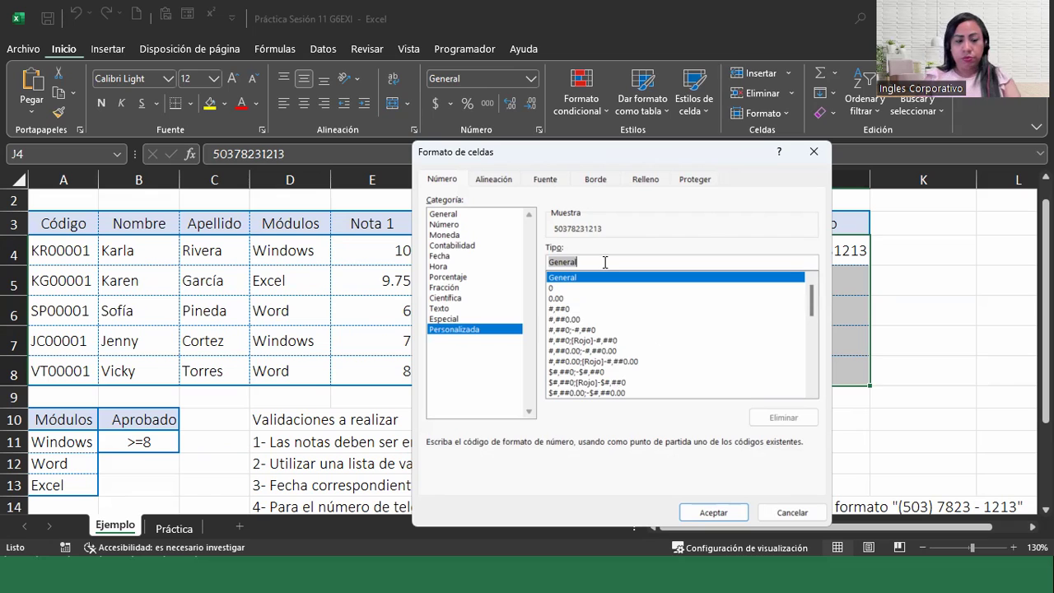
type("(")
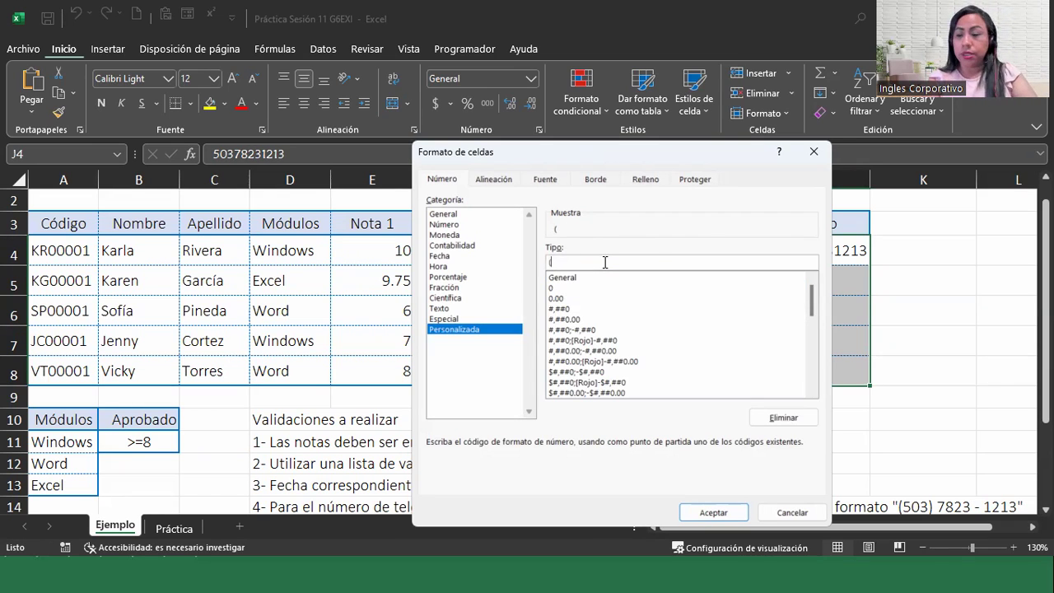
type("###")
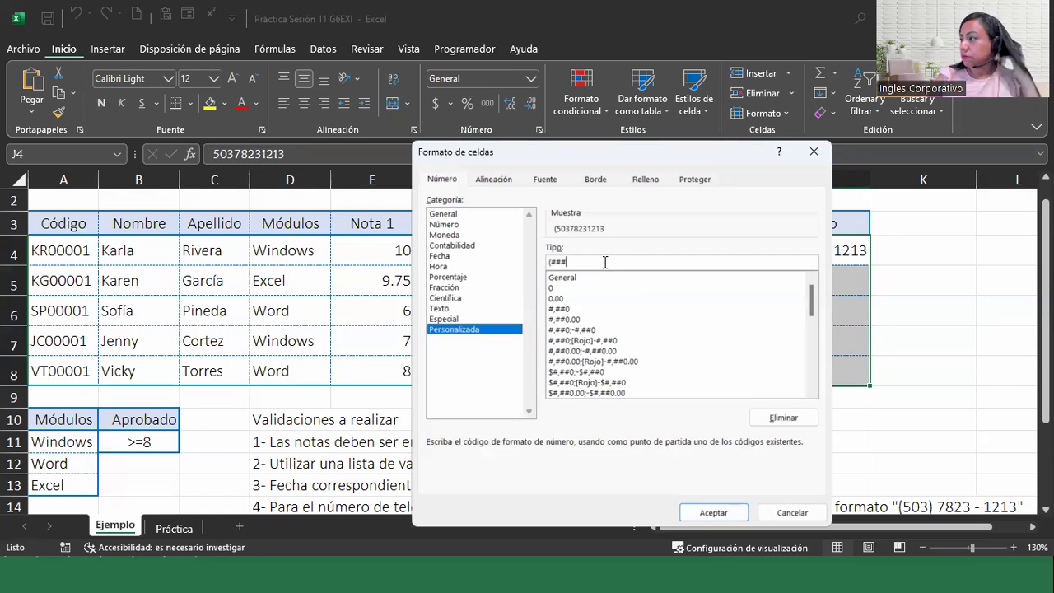
type(")")
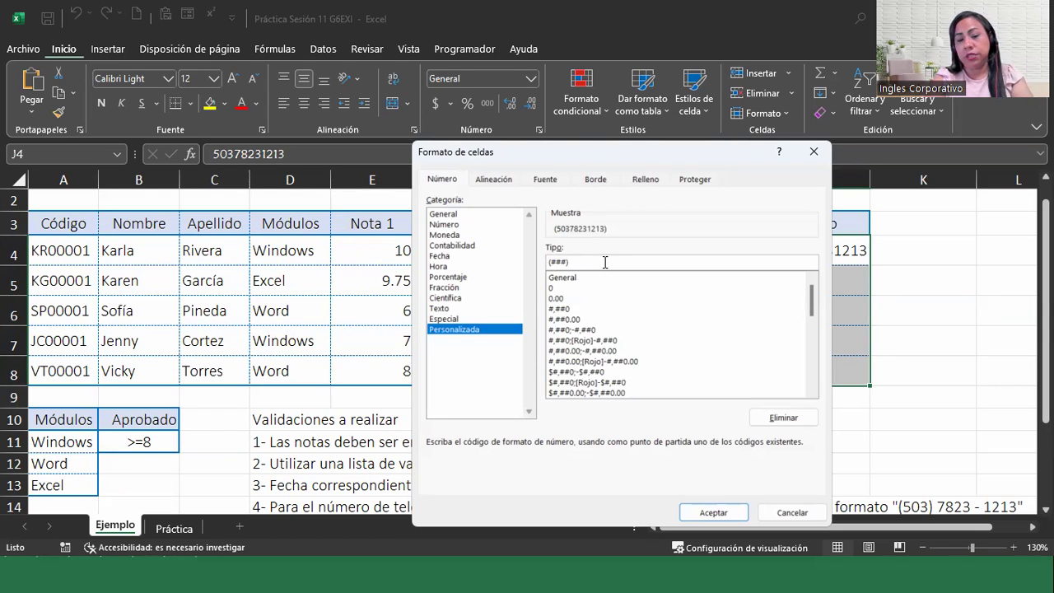
type(" ####")
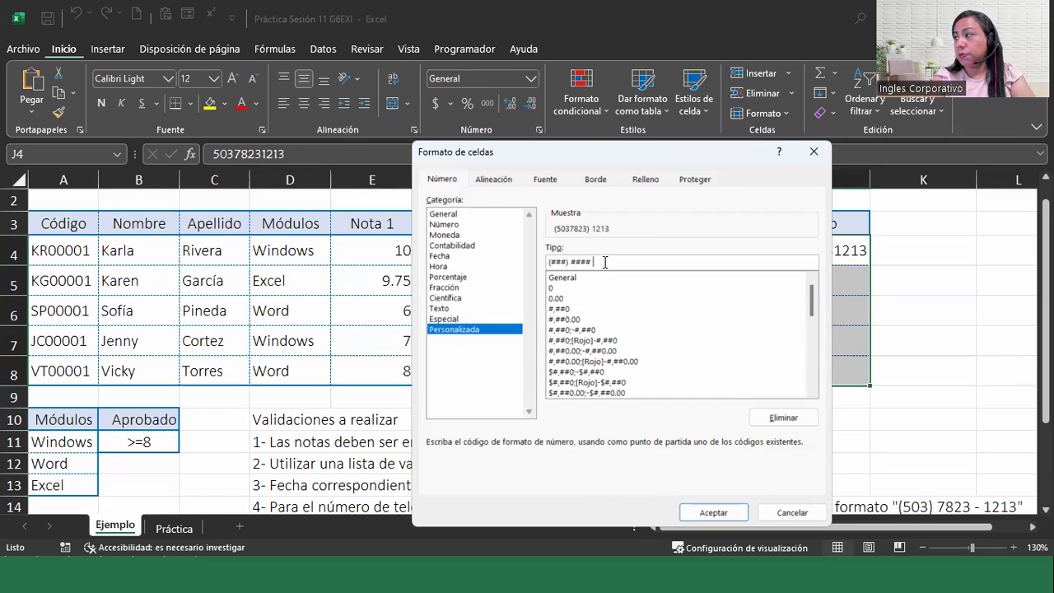
type(" - ")
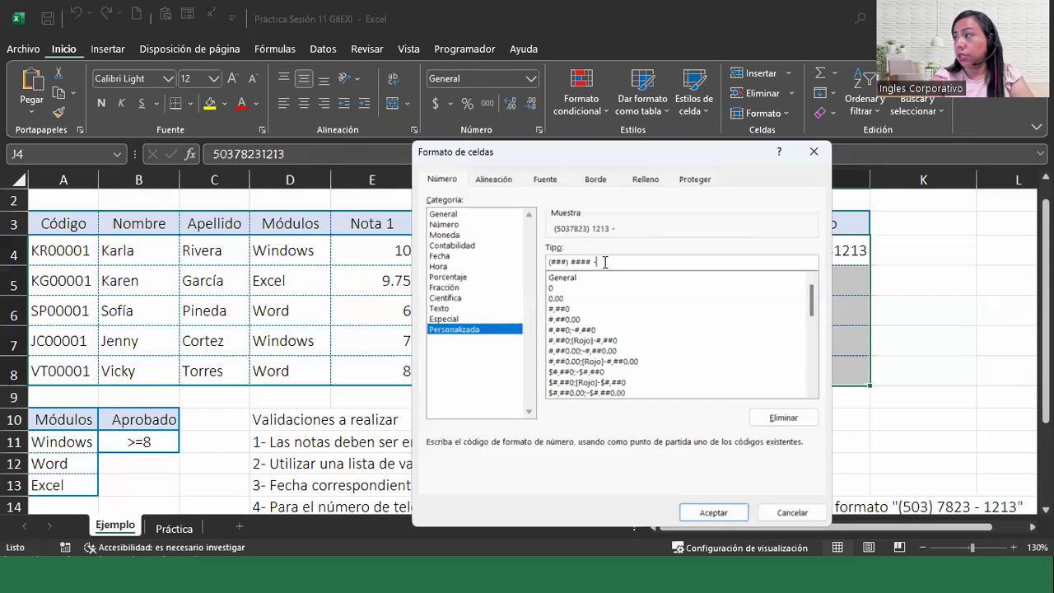
type("####")
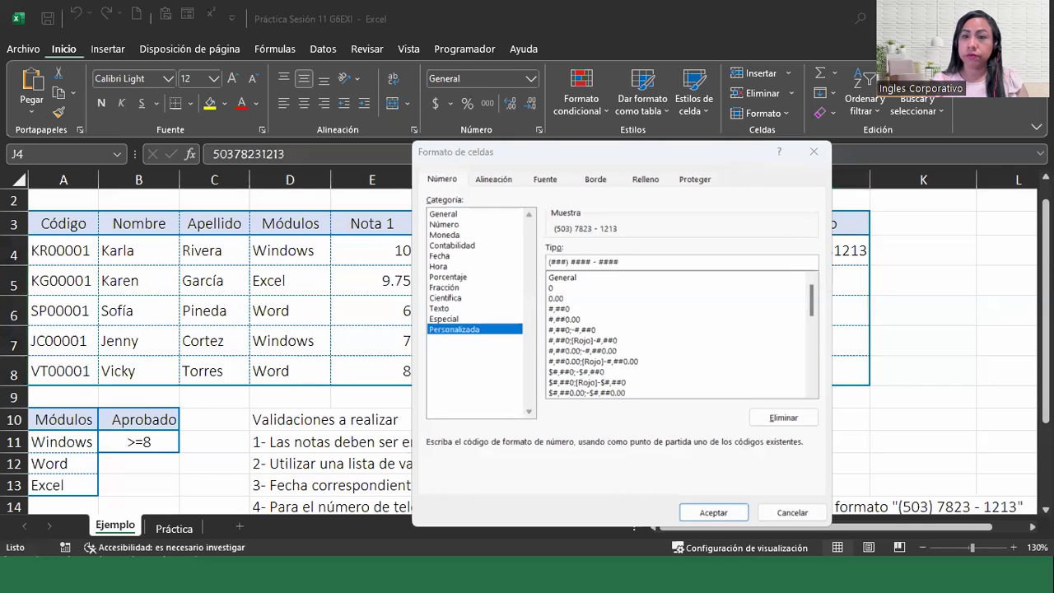
left_click_drag(657, 262, 542, 261)
left_click(643, 261)
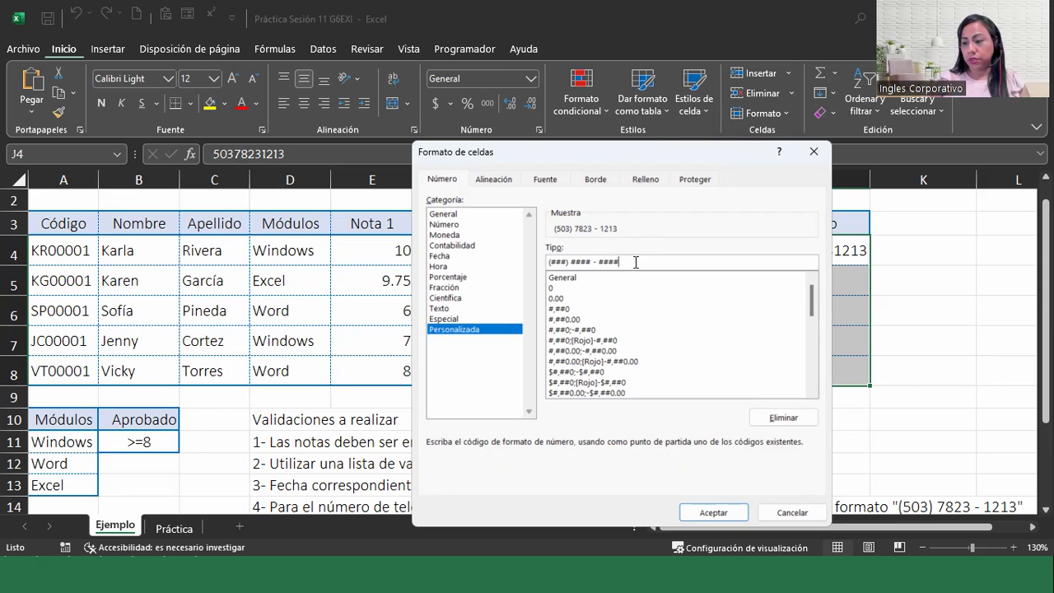
left_click(713, 513)
Autofit column J so the formatted phone number shows instead of hash marks.
left_click(834, 277)
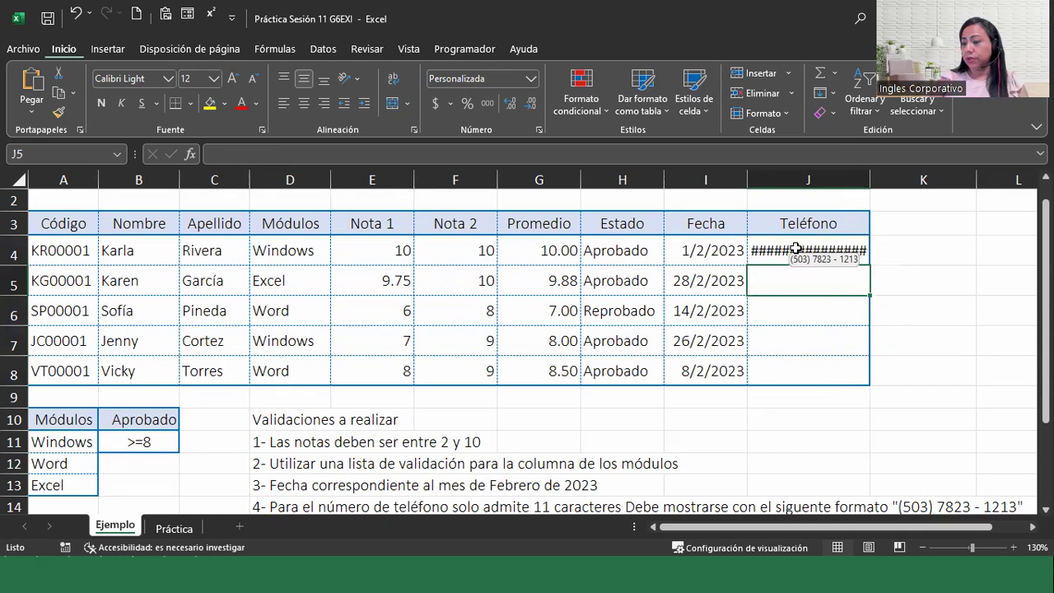
double_click(870, 177)
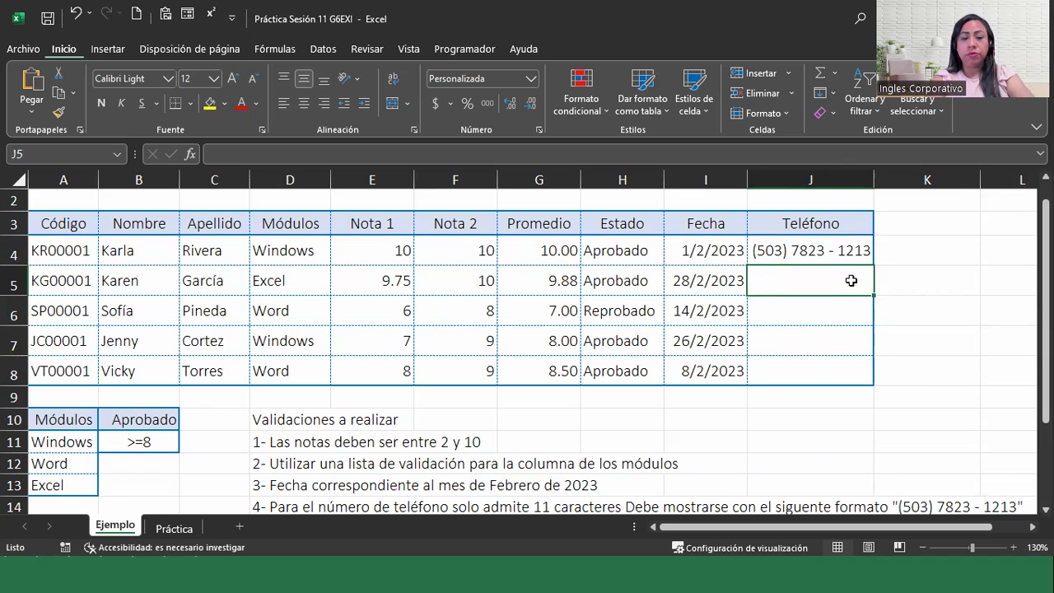
Enter phone numbers in J5, J6 and J7, then check J6's stored digits.
key("Return")
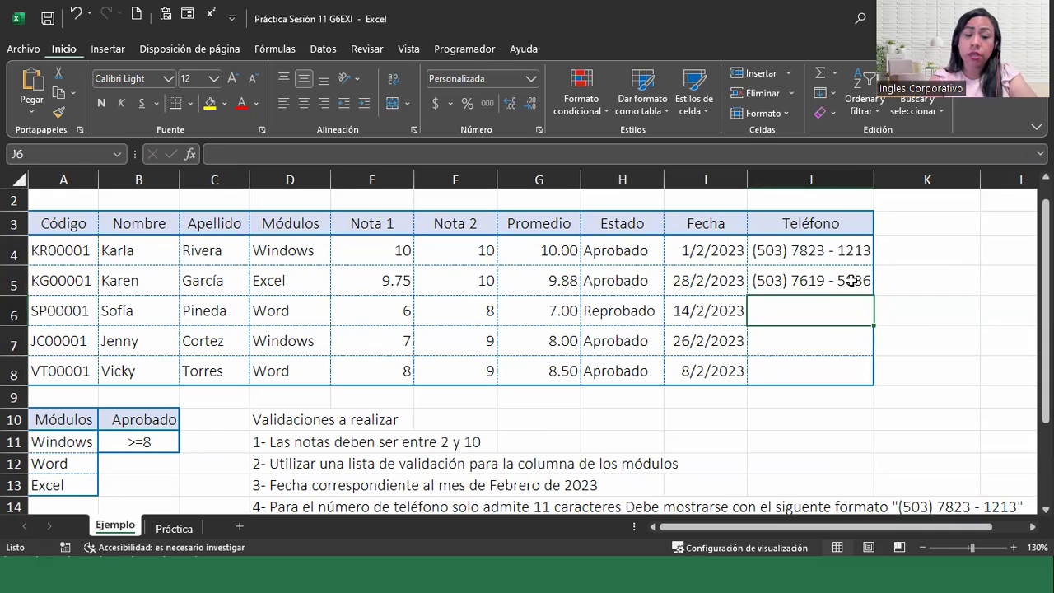
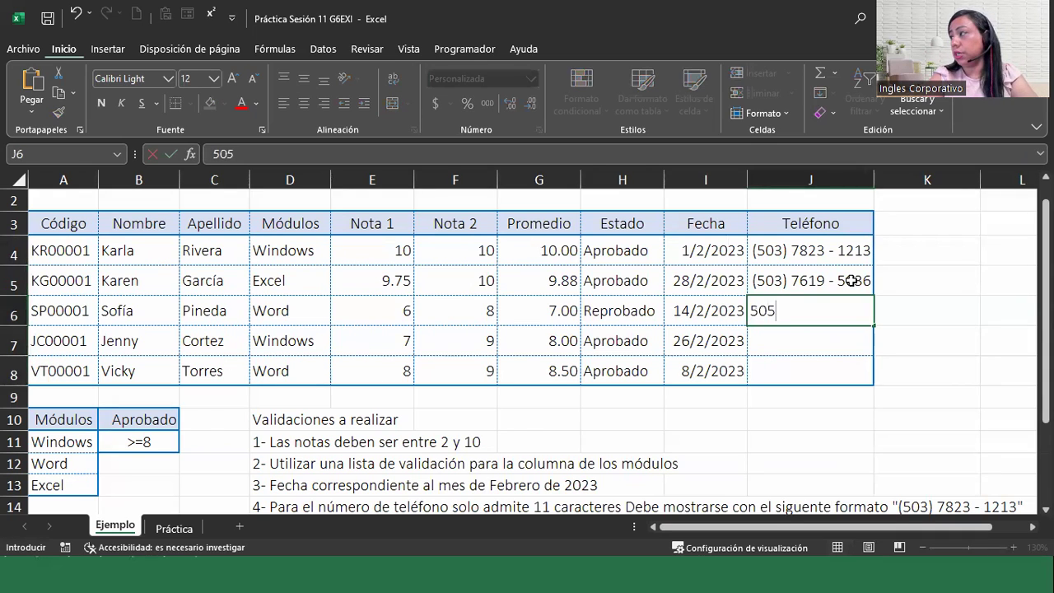
key("Return")
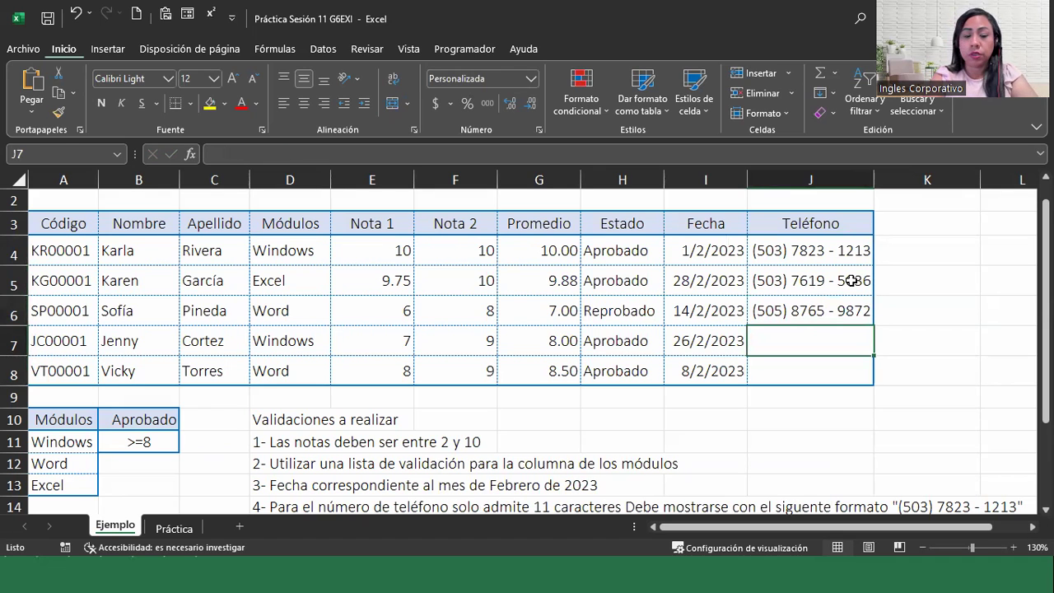
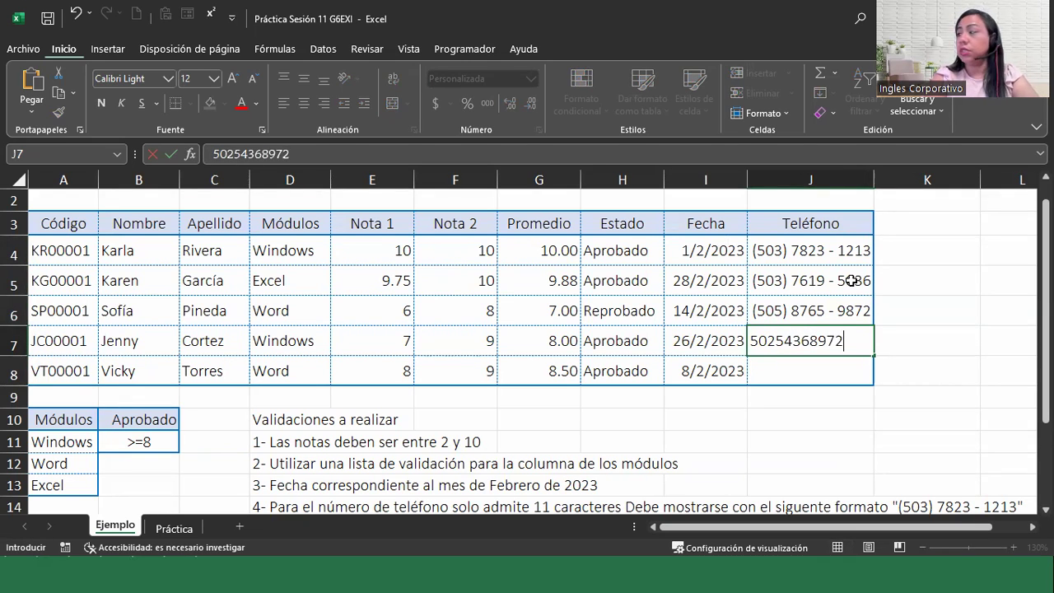
key("Return")
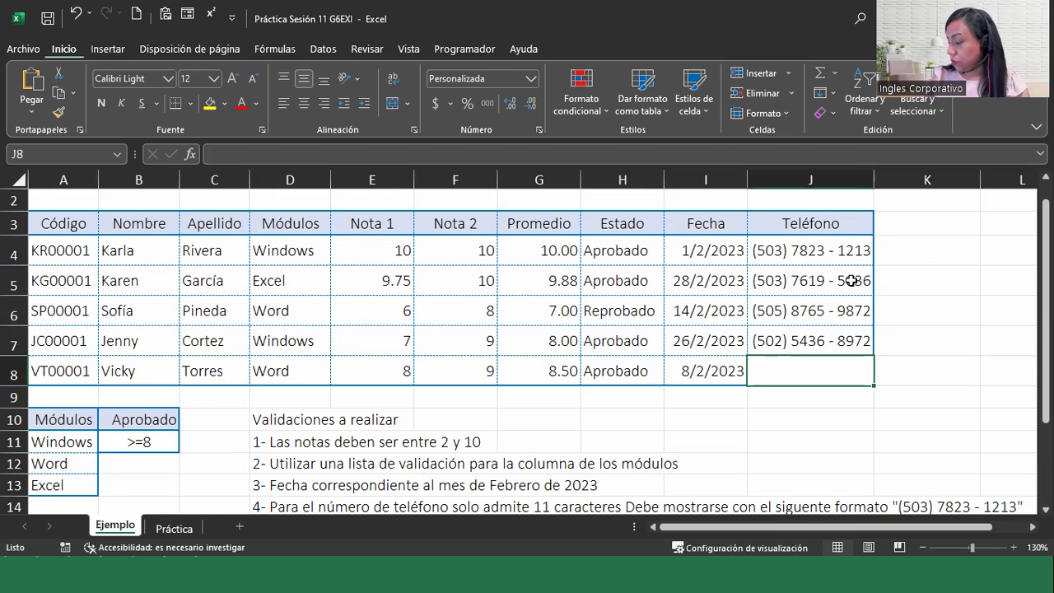
left_click(753, 301)
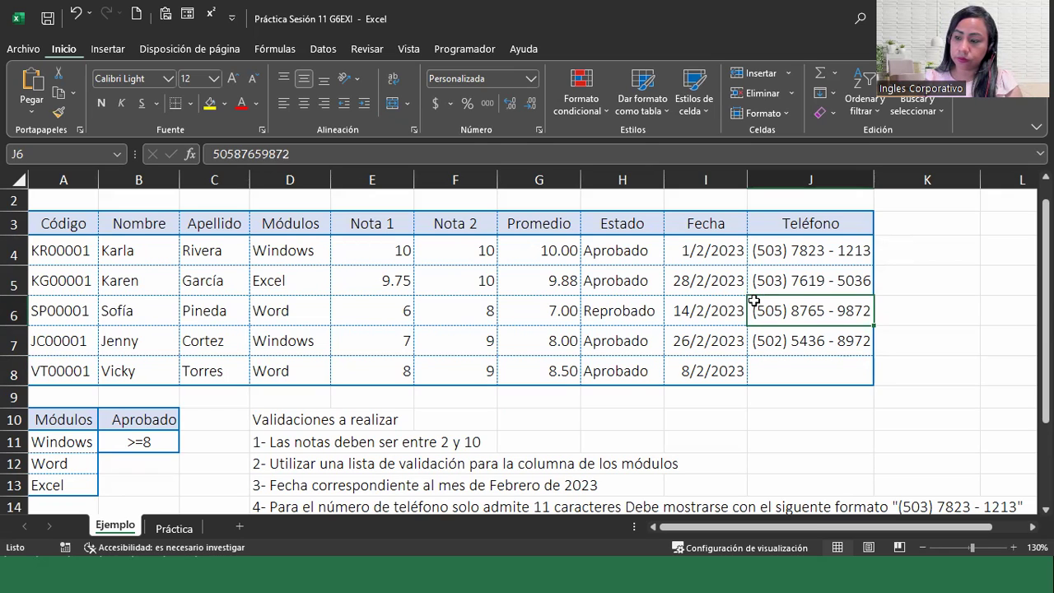
Switch to Práctica, zoom out, and select the Marcas and Tipo Cliente lists.
left_click(173, 528)
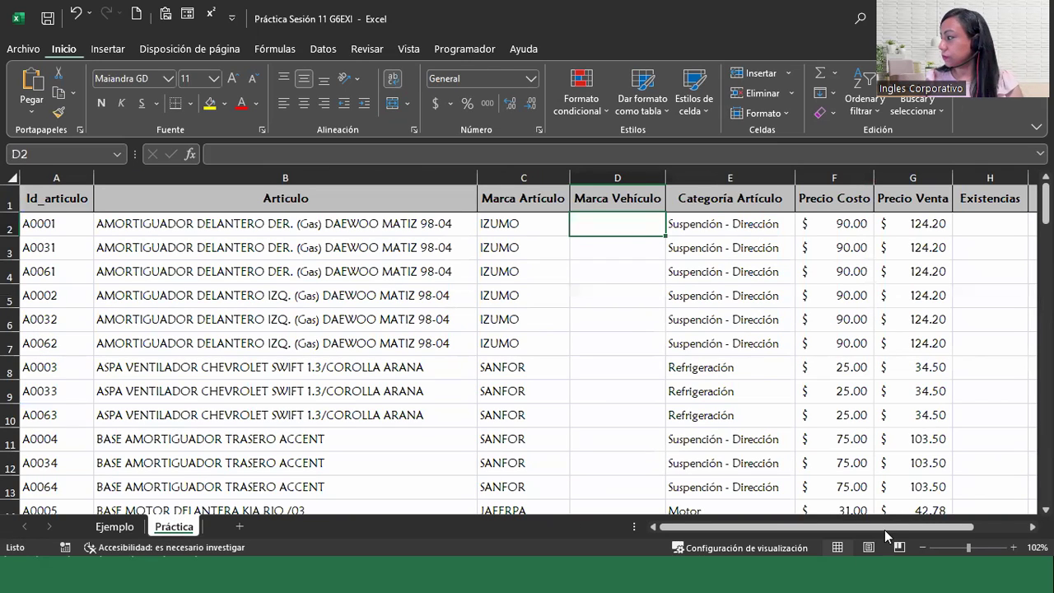
left_click(923, 546)
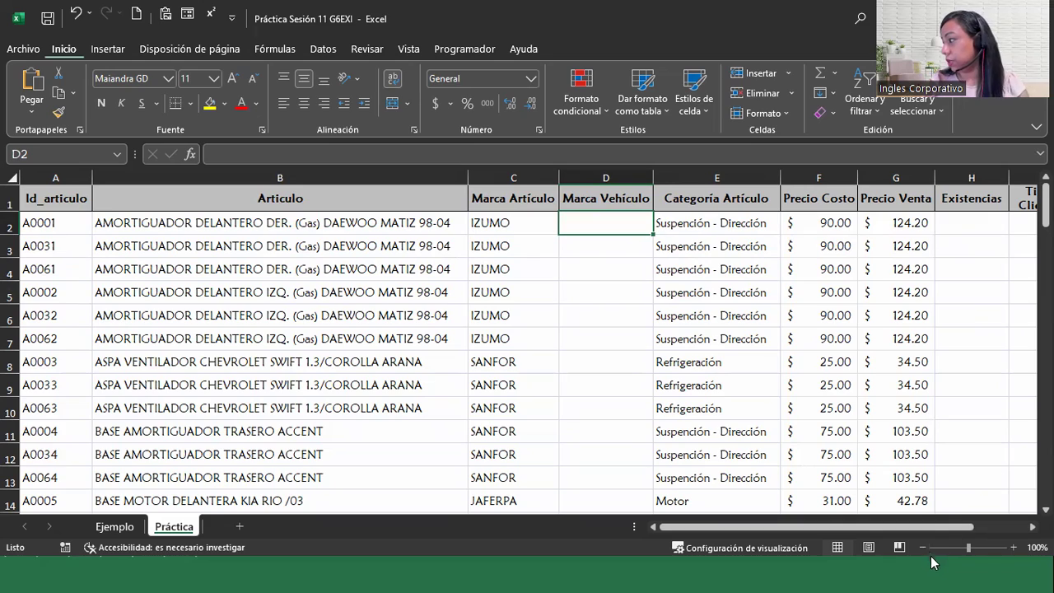
left_click(923, 547)
left_click(922, 546)
left_click(923, 546)
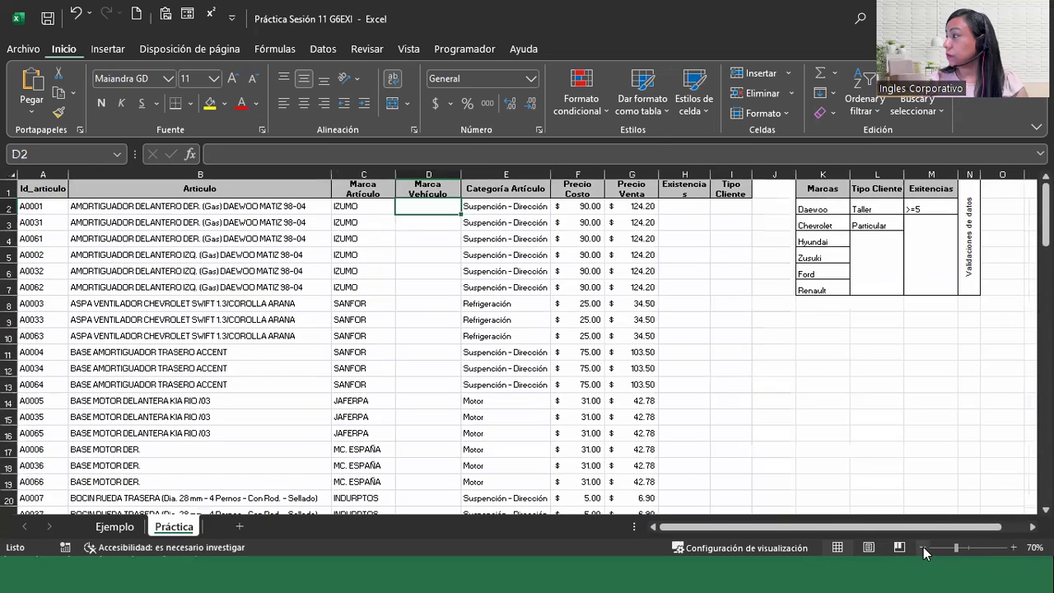
left_click_drag(819, 188, 965, 278)
left_click_drag(835, 193, 828, 288)
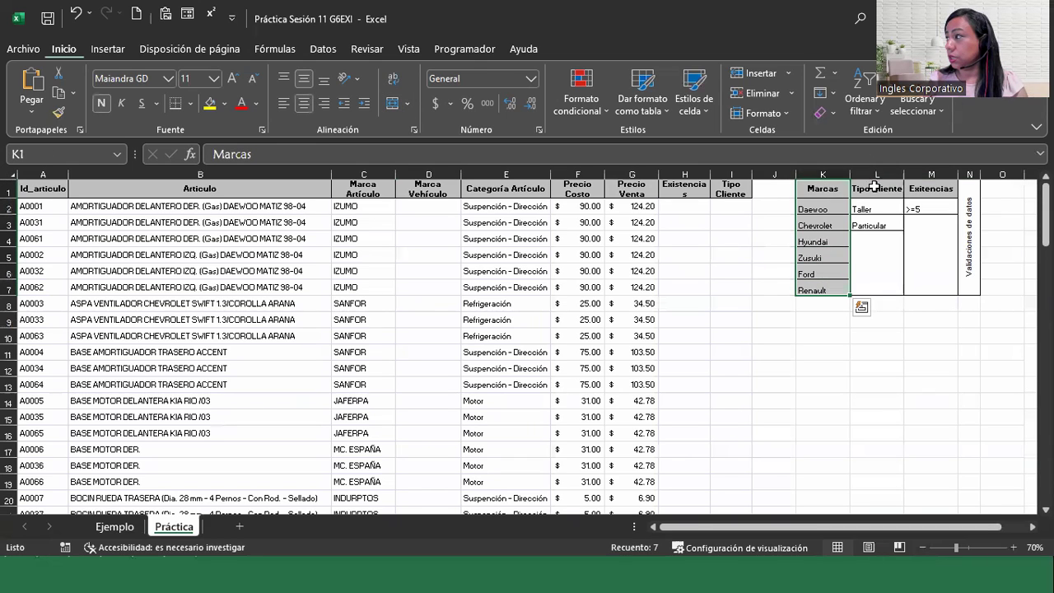
left_click_drag(874, 188, 877, 215)
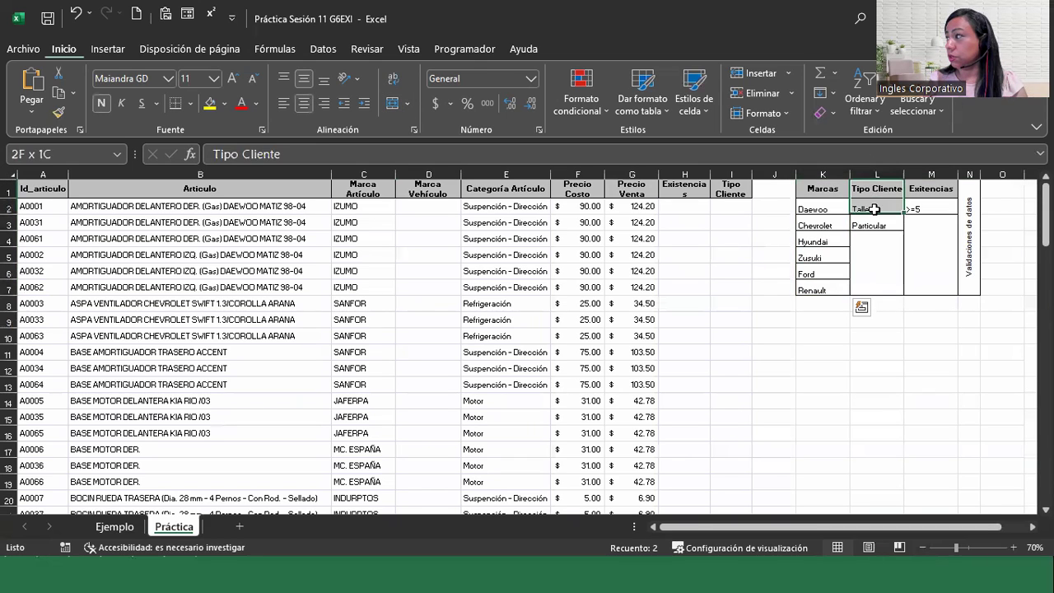
left_click(827, 174)
left_click(862, 171)
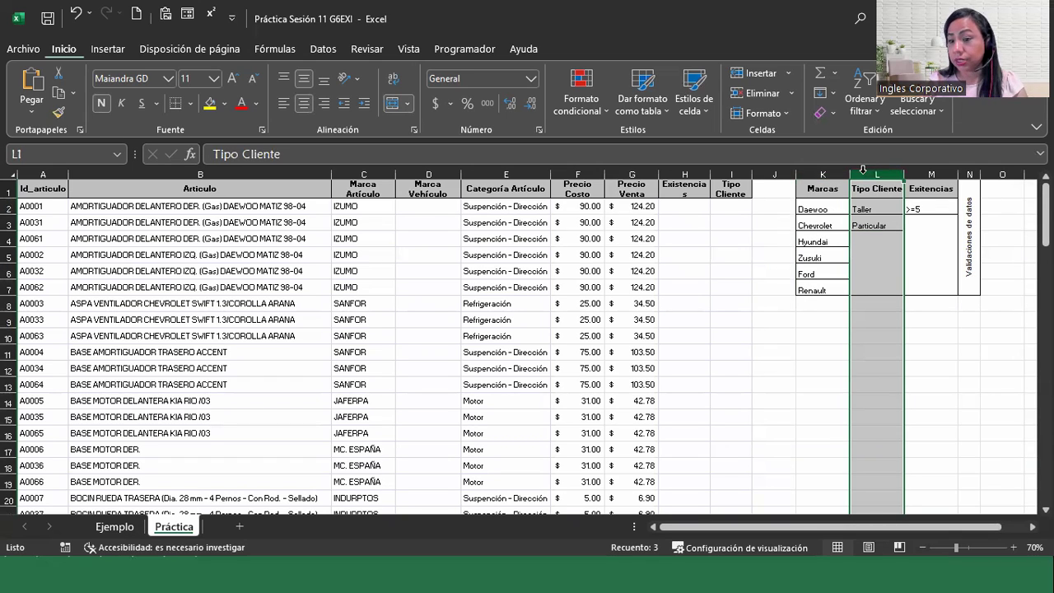
left_click(114, 526)
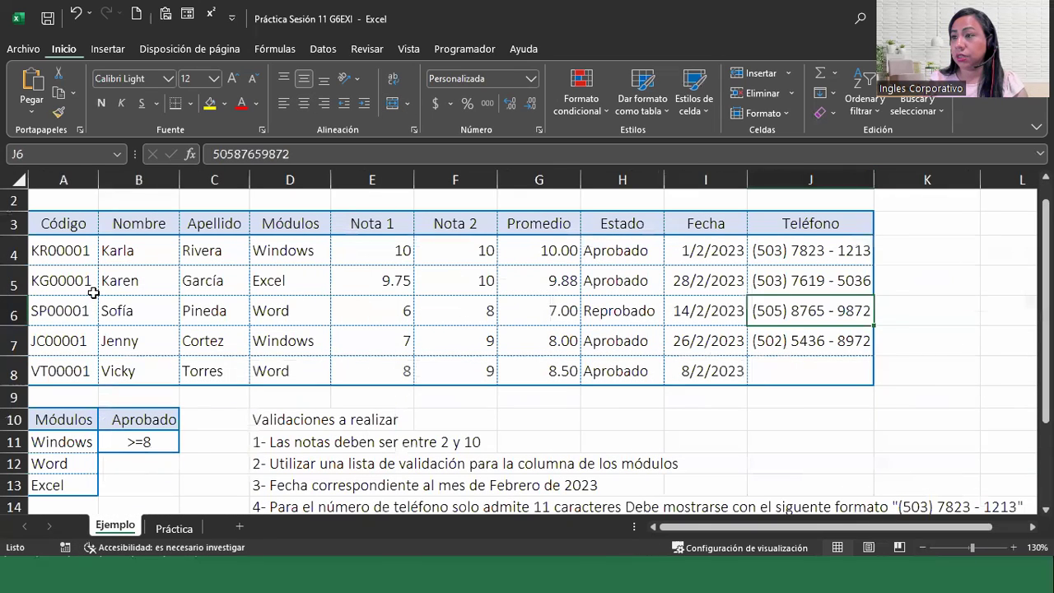
left_click(274, 257)
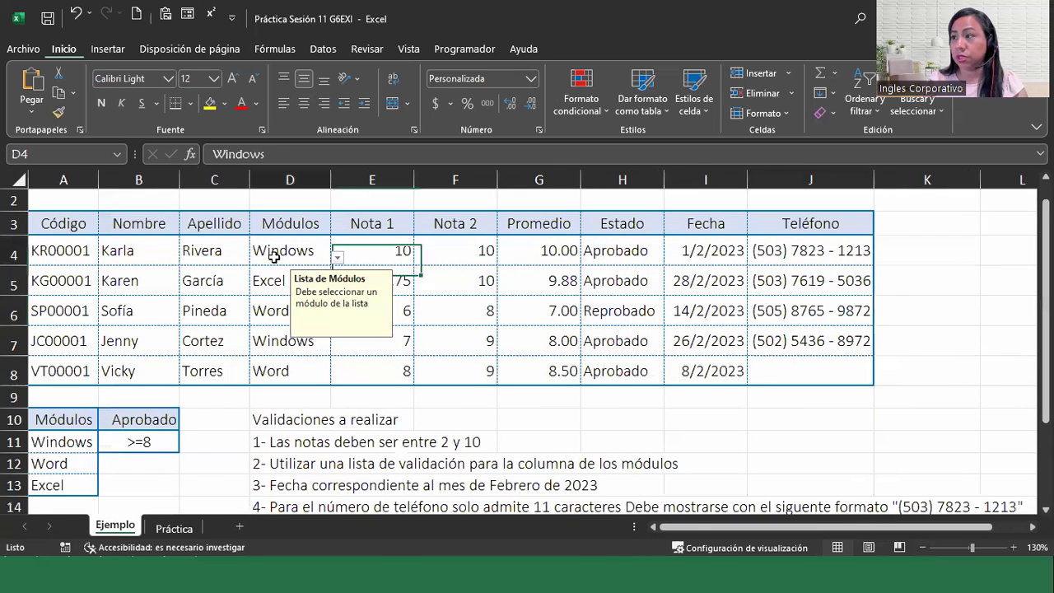
left_click(338, 258)
left_click(338, 258)
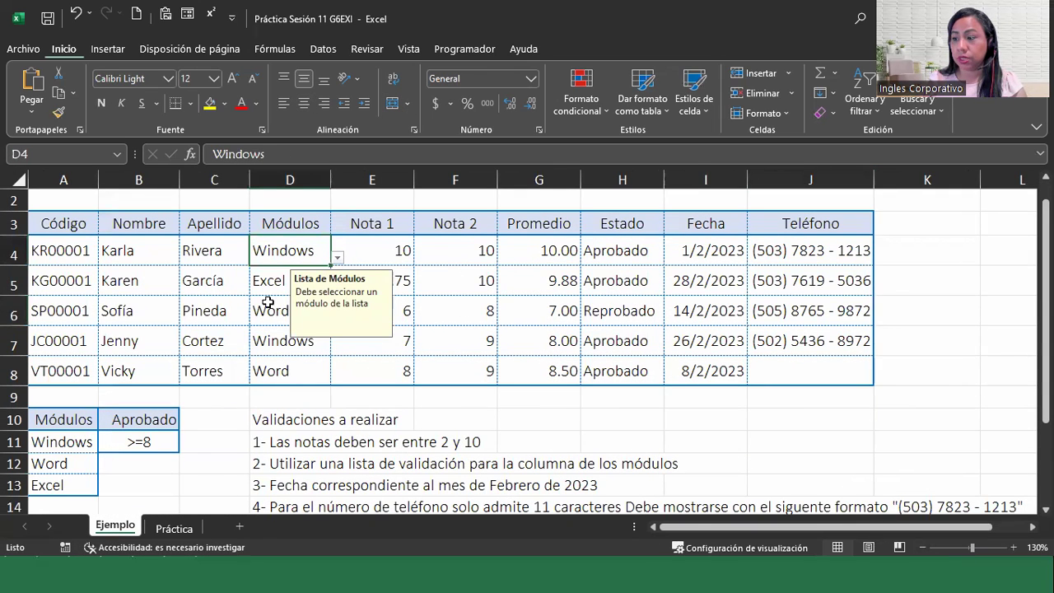
left_click(202, 511)
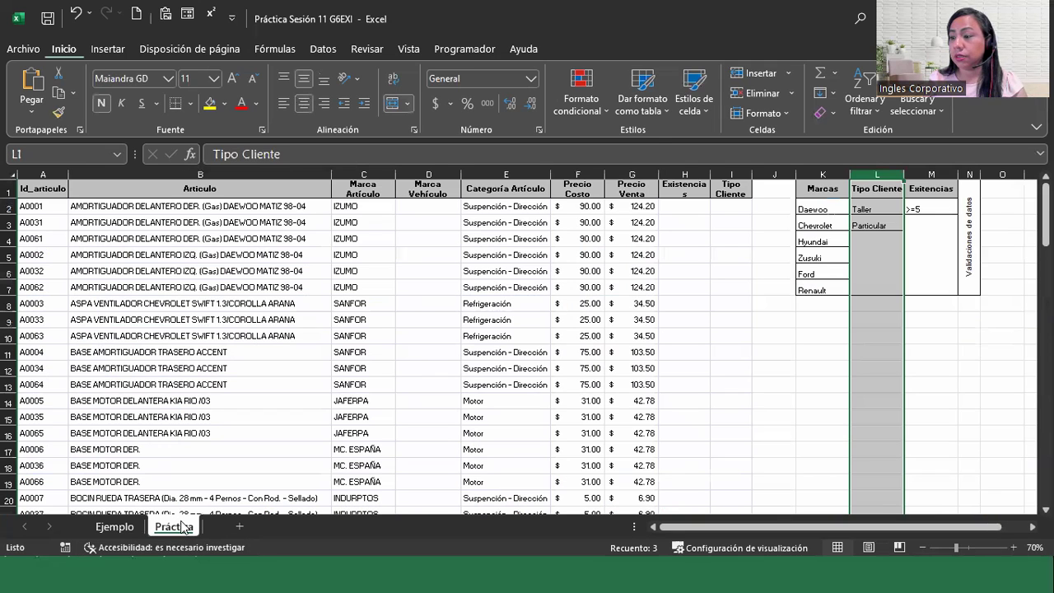
Return to Práctica and inspect cells I2, H2 and the >=5 rule in M2.
left_click(177, 527)
left_click(736, 214)
left_click(691, 208)
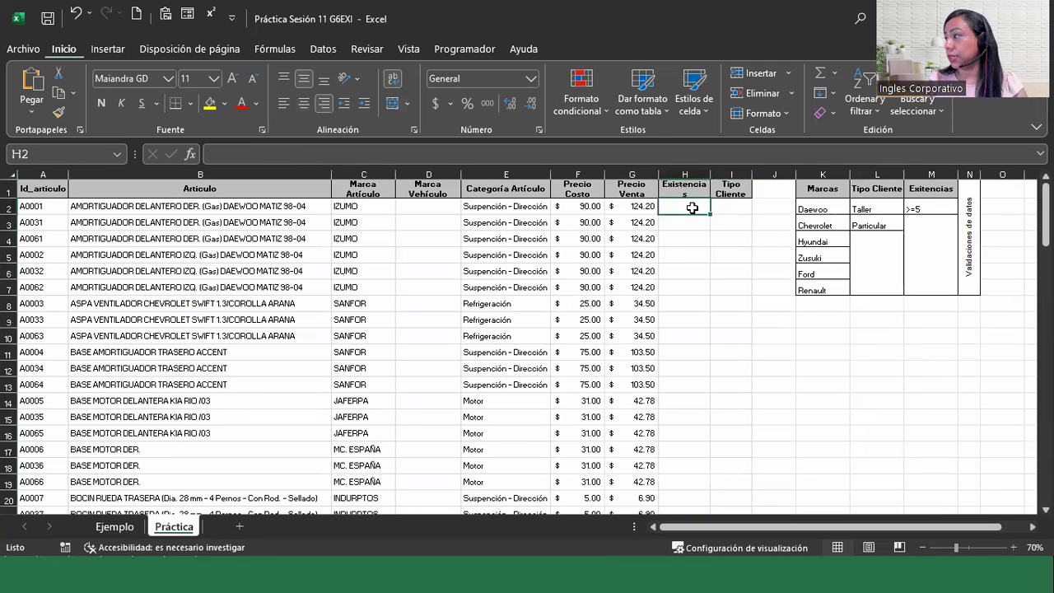
left_click(933, 205)
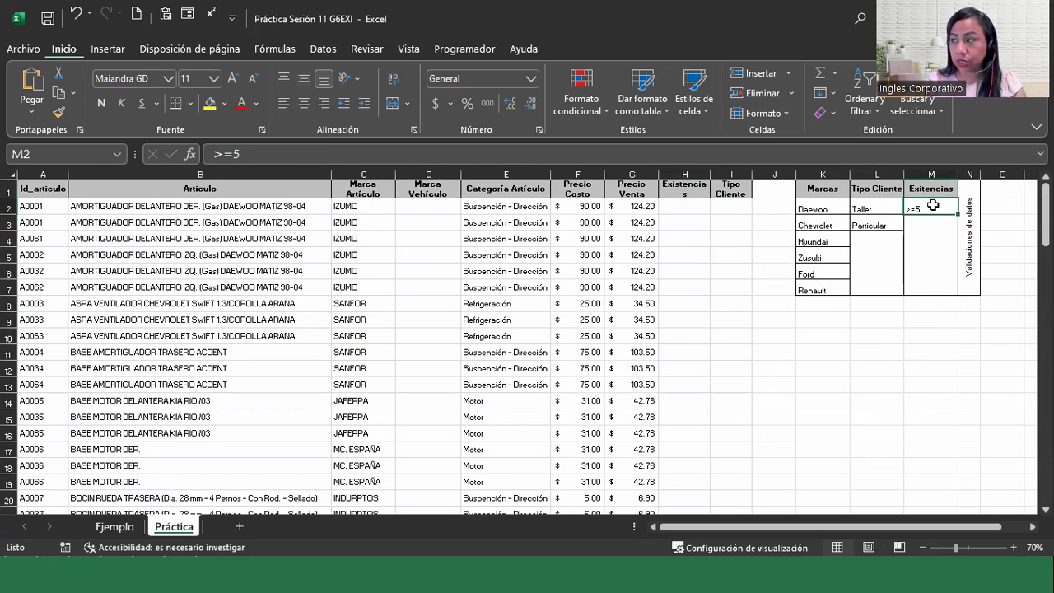
Select the Marca Vehículo range D2:D101 and scroll back to the top.
left_click(437, 208)
left_click_drag(437, 303, 423, 573)
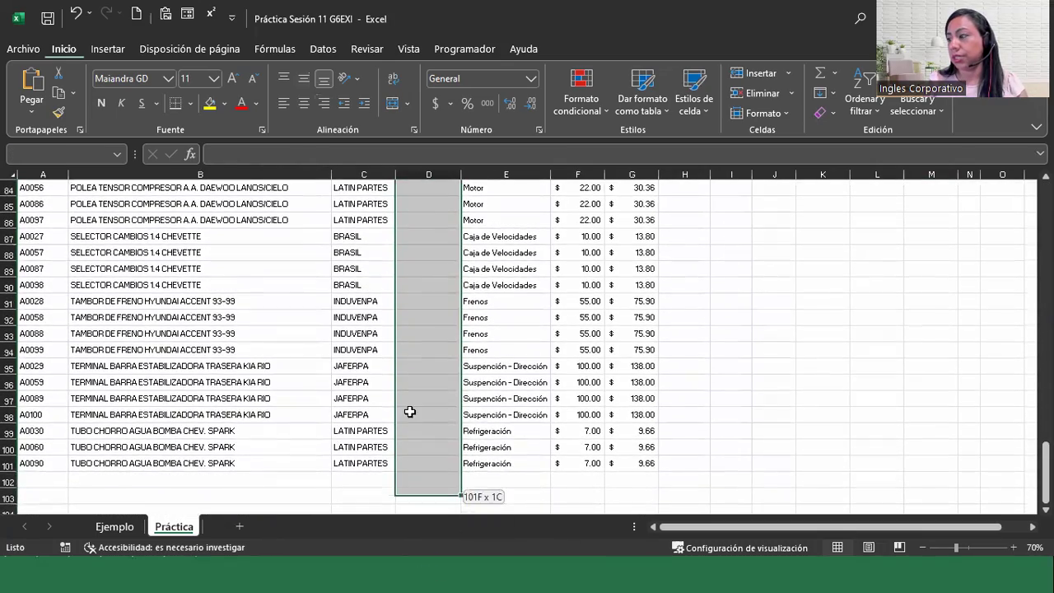
left_click_drag(423, 573, 427, 460)
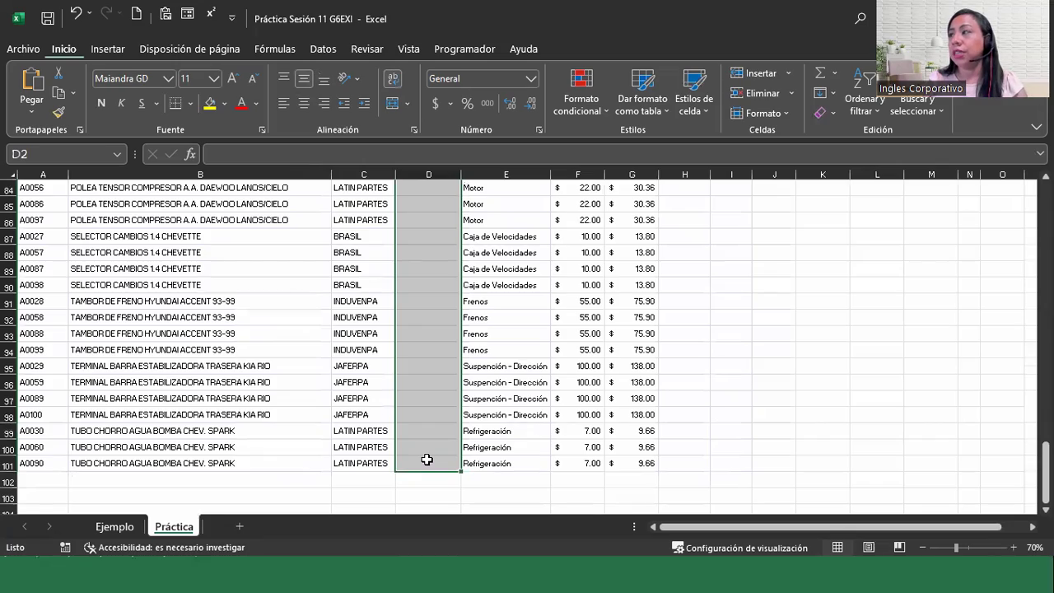
scroll(426, 460, "up", 7)
scroll(426, 459, "up", 6)
scroll(426, 460, "up", 8)
scroll(426, 460, "up", 6)
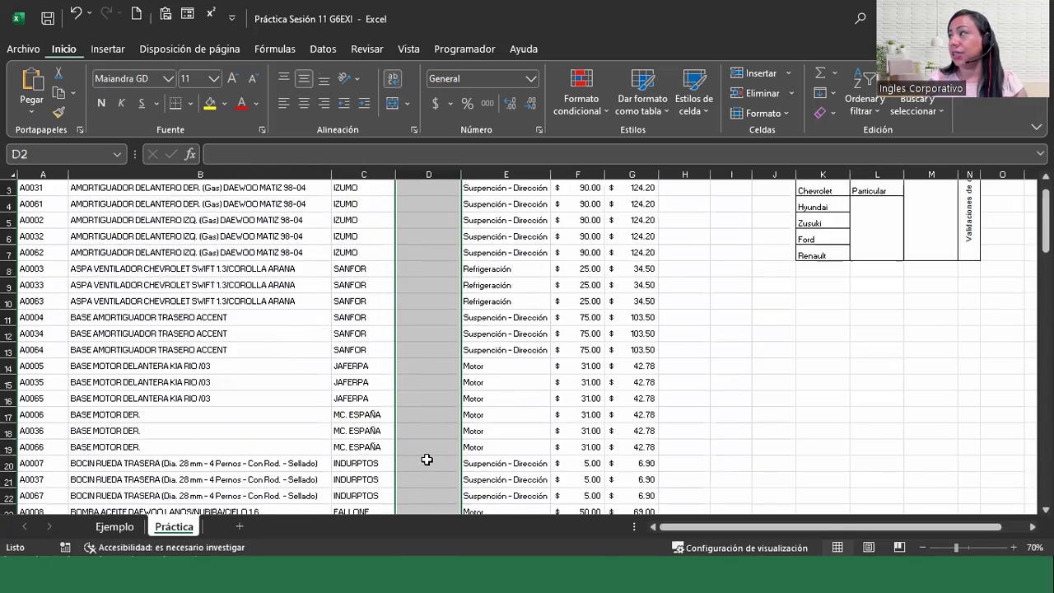
scroll(427, 459, "up", 1)
Set a Lista data validation on the Marca Vehículo cells with source =$K$2:$K$7.
left_click(313, 49)
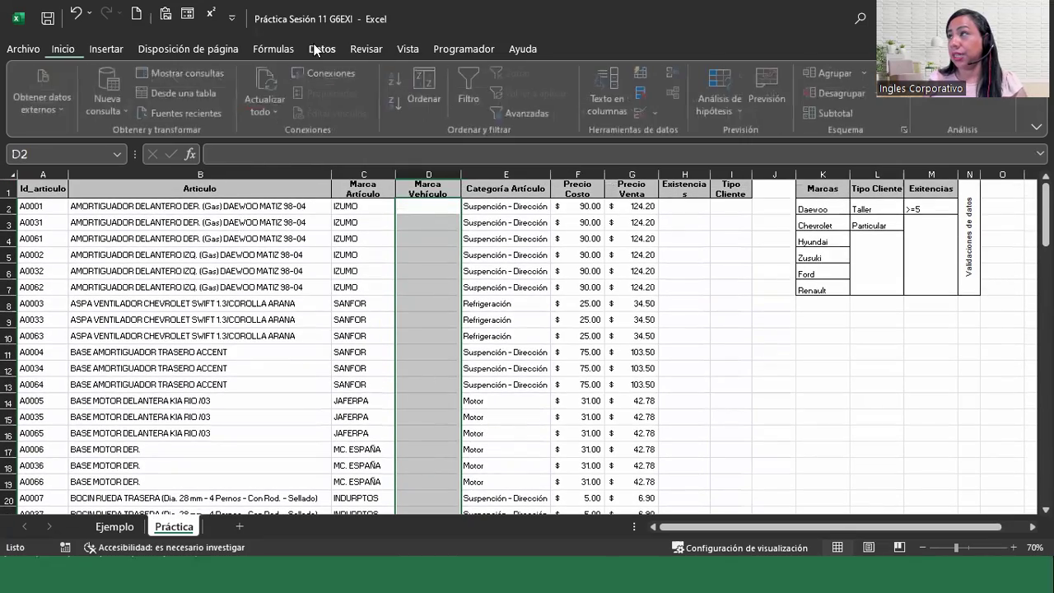
left_click(645, 111)
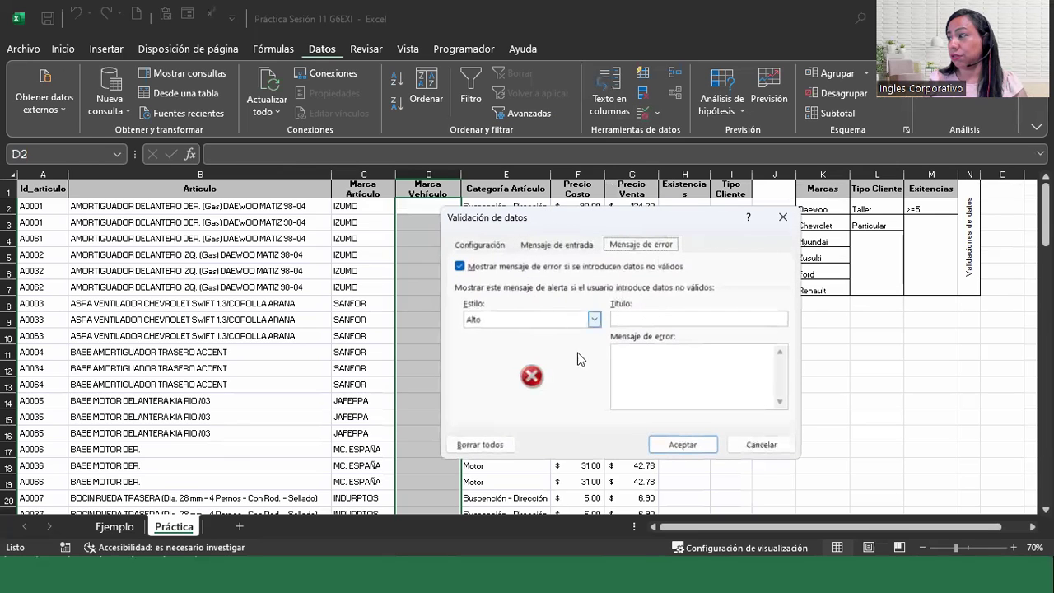
left_click(484, 248)
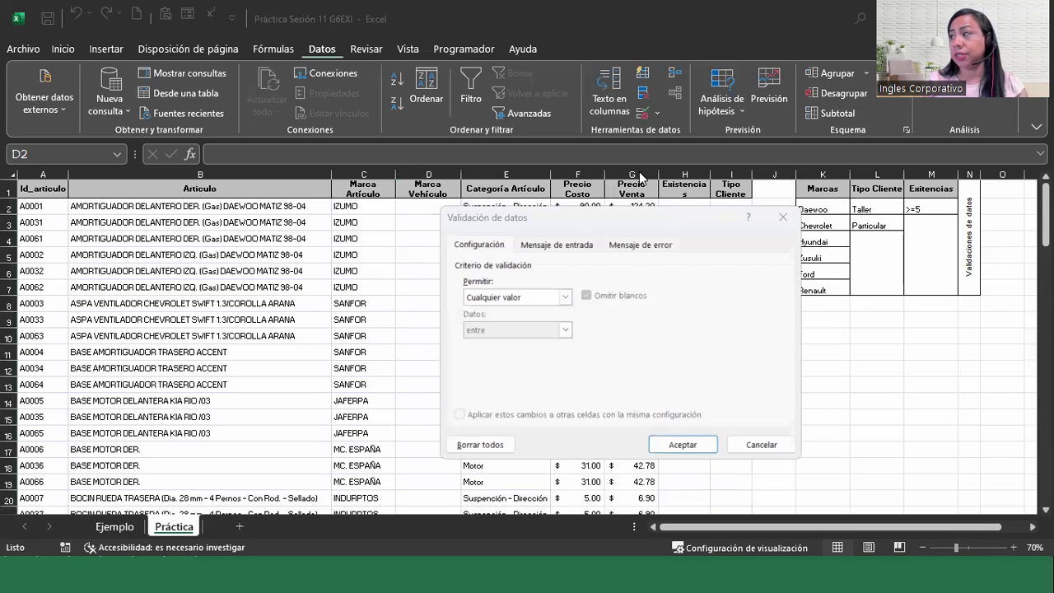
left_click(532, 301)
left_click(484, 346)
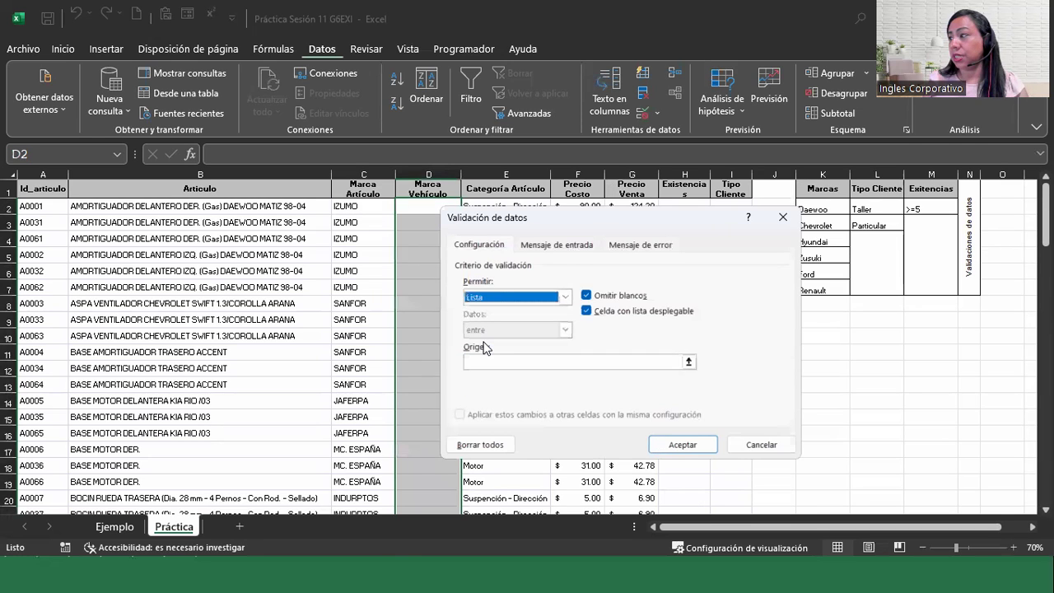
left_click(494, 361)
left_click(823, 210)
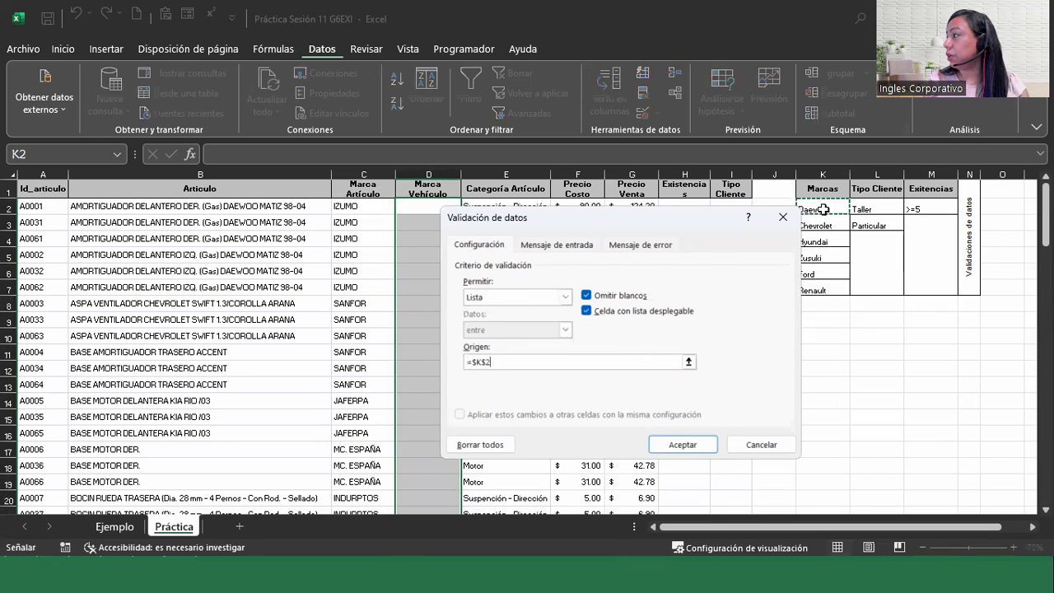
left_click_drag(823, 210, 824, 290)
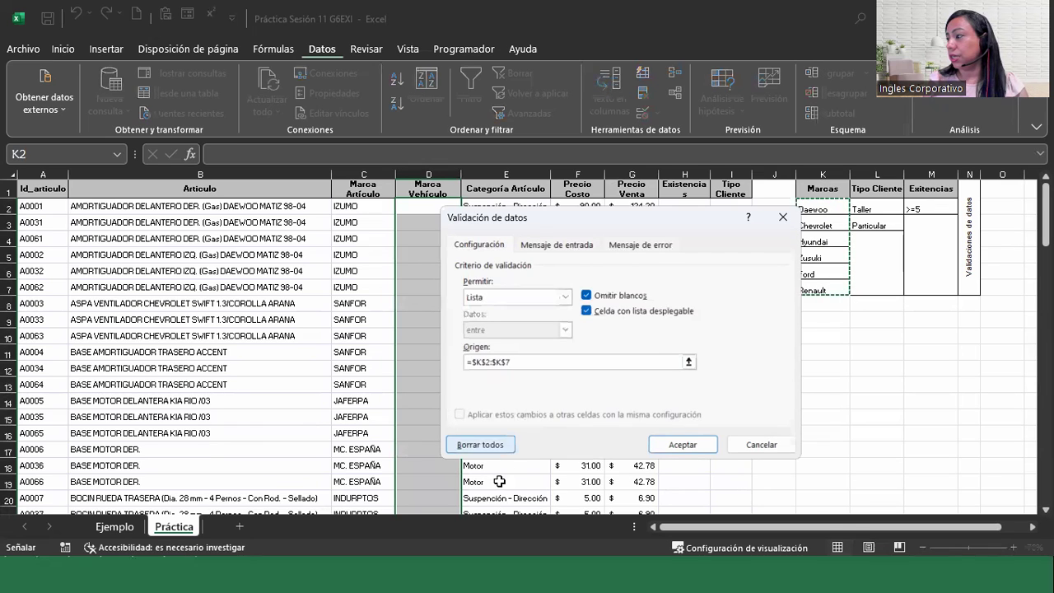
left_click(556, 247)
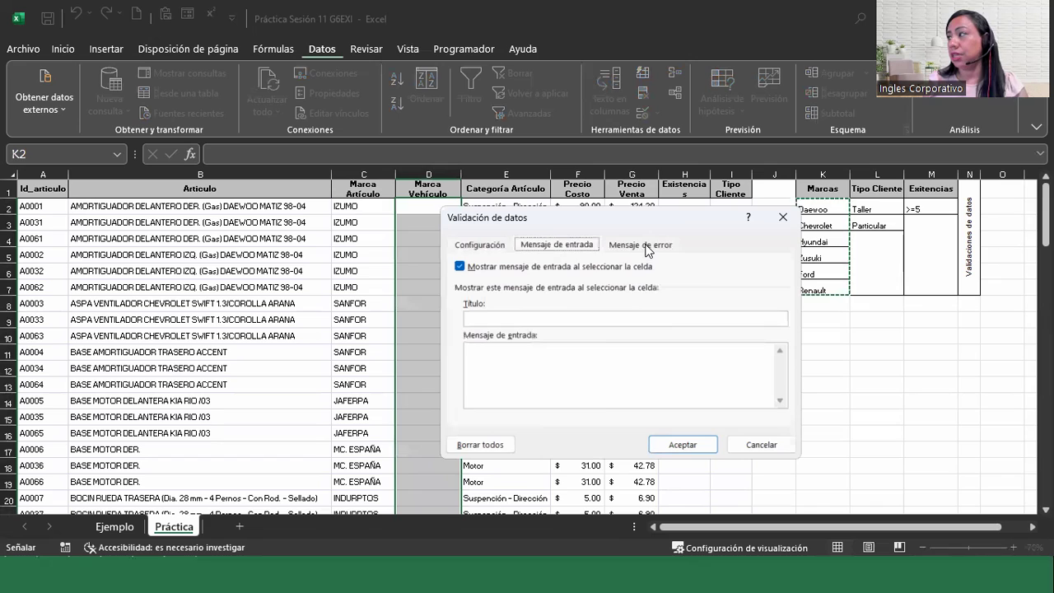
Give the brand rule the input message 'Marcas': 'Seleccione una marca de la lista autorizada'.
left_click(646, 247)
left_click(544, 247)
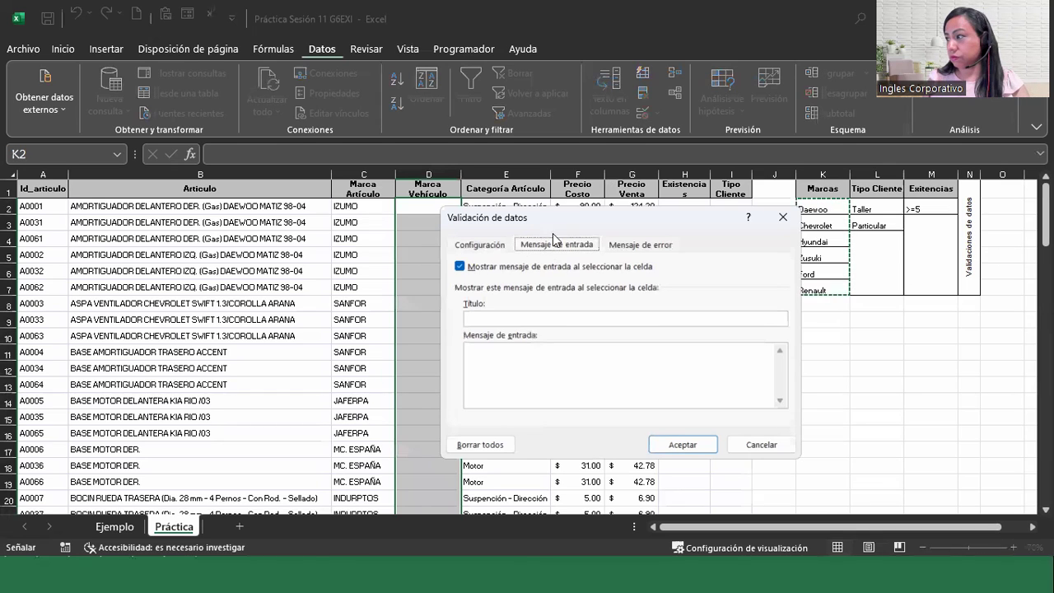
left_click(521, 318)
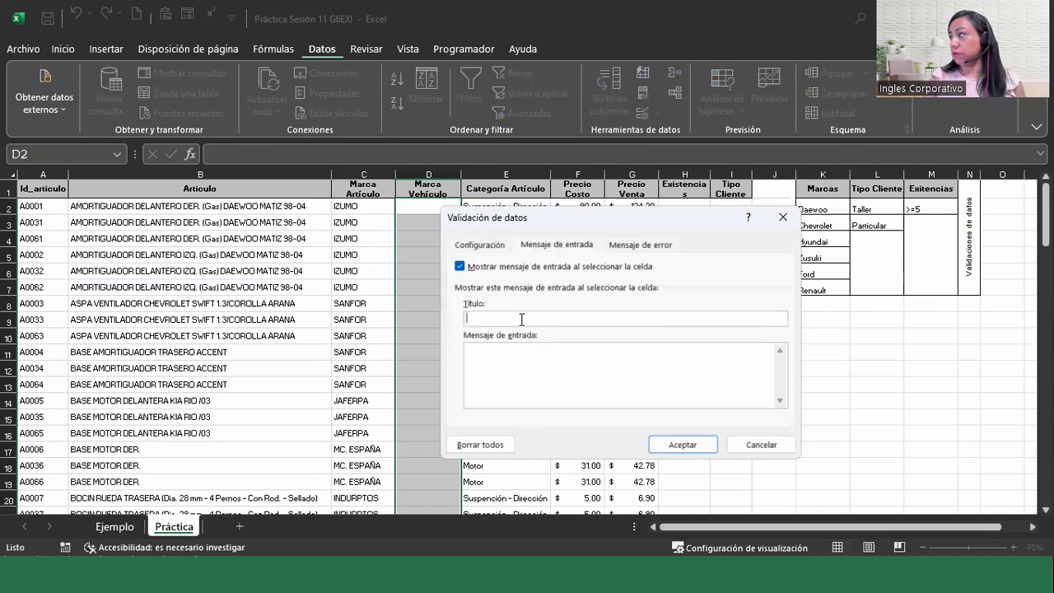
type("Vali")
key("BackSpace")
key("BackSpace")
key("BackSpace")
key("BackSpace")
type("Marcas")
left_click(515, 349)
type("Seleccione una marca de la list")
type("a aut")
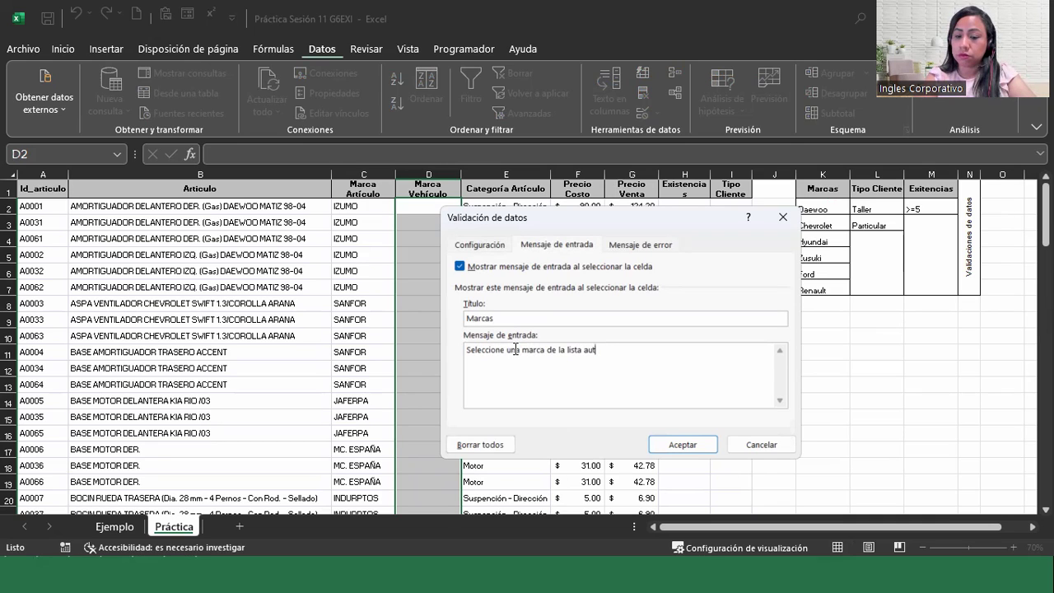
type("orizada")
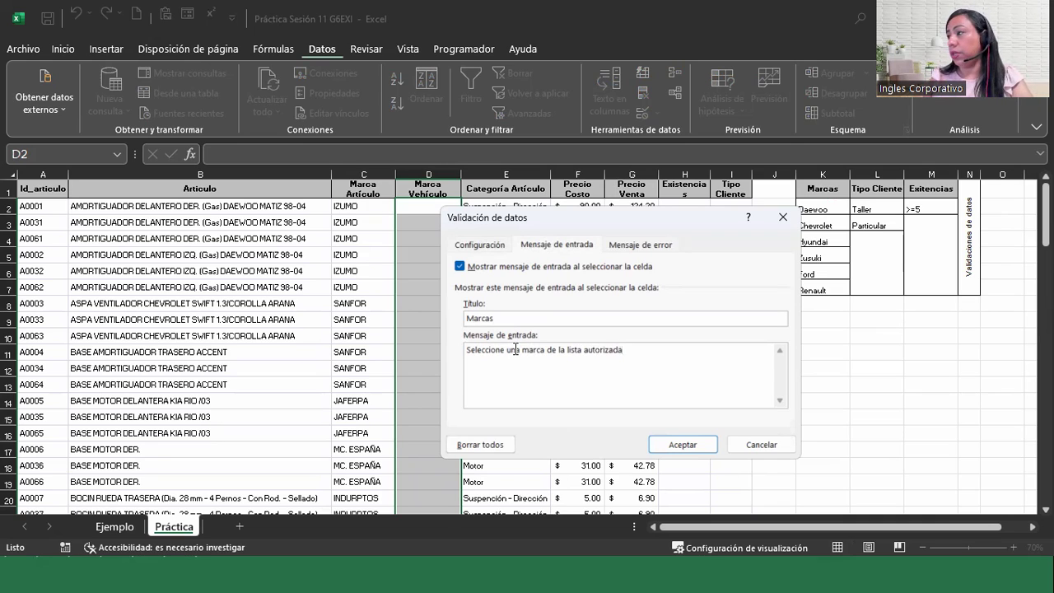
Start entering the 'Marca no encontrada' error alert title and message.
left_click(650, 245)
left_click(655, 317)
type("Marca")
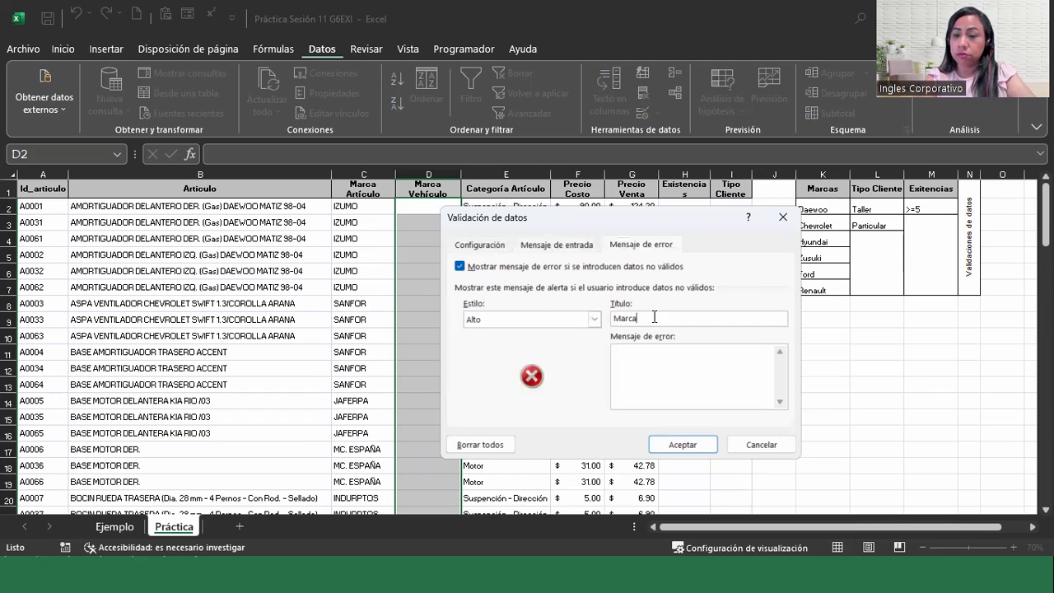
type("contrada")
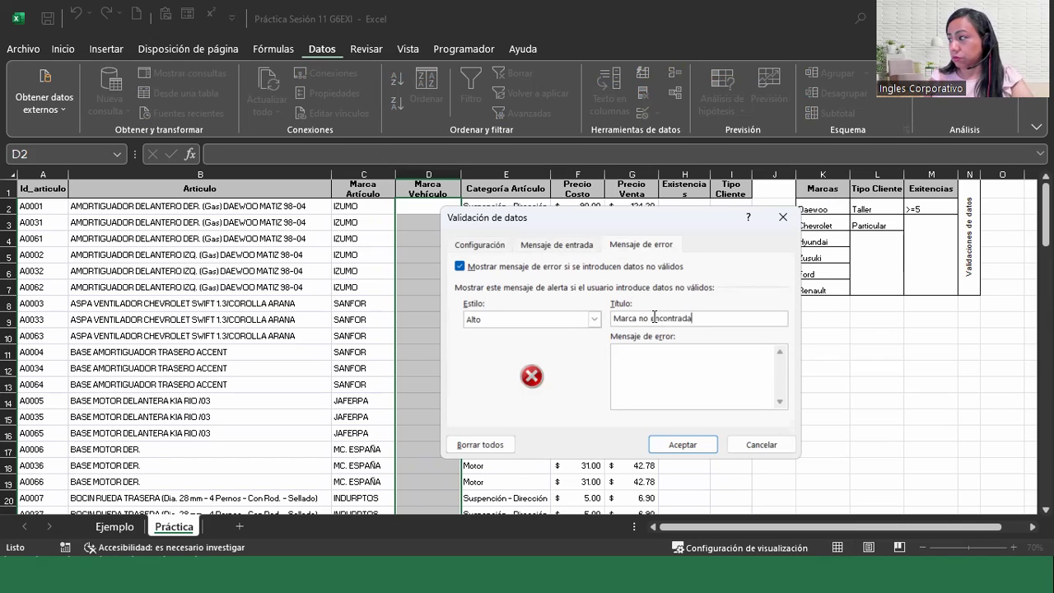
type("Debe")
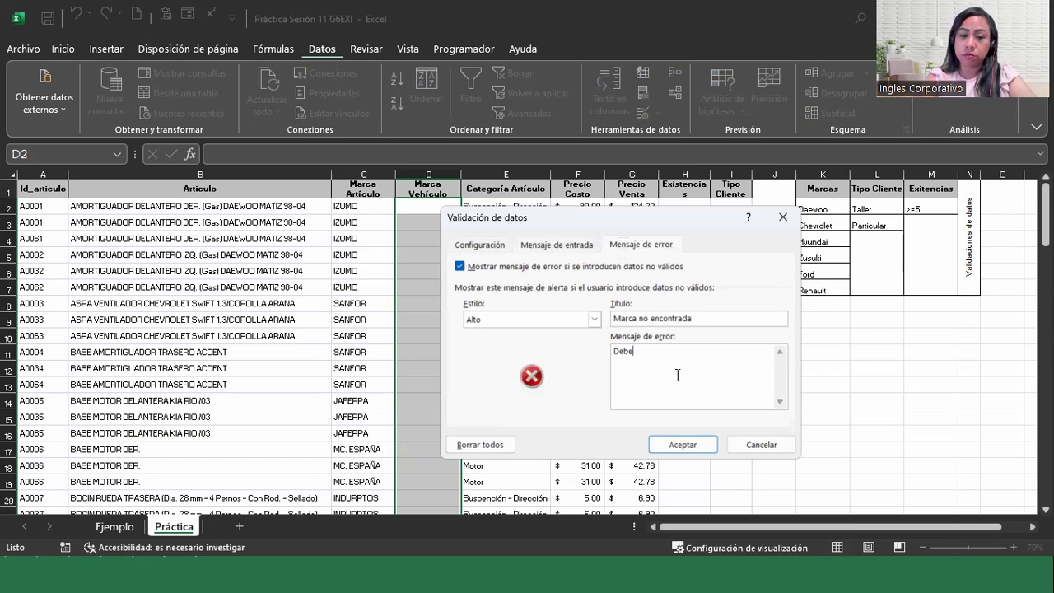
type("ciona")
type("na marca de l")
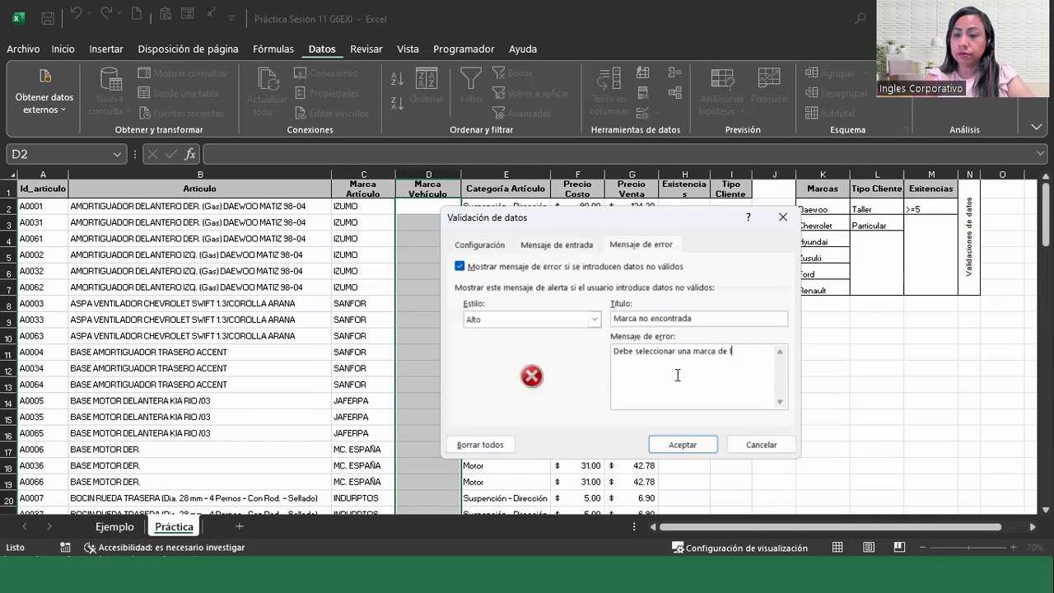
type(" lista desplegable")
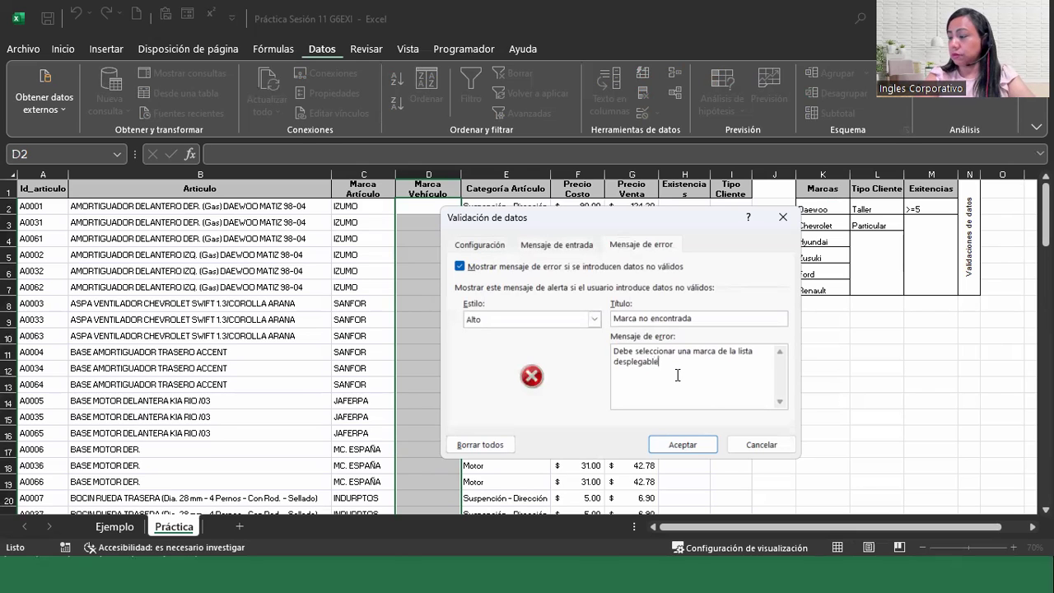
Apply the brand validation and pick Daewoo from the list in D2.
left_click(682, 445)
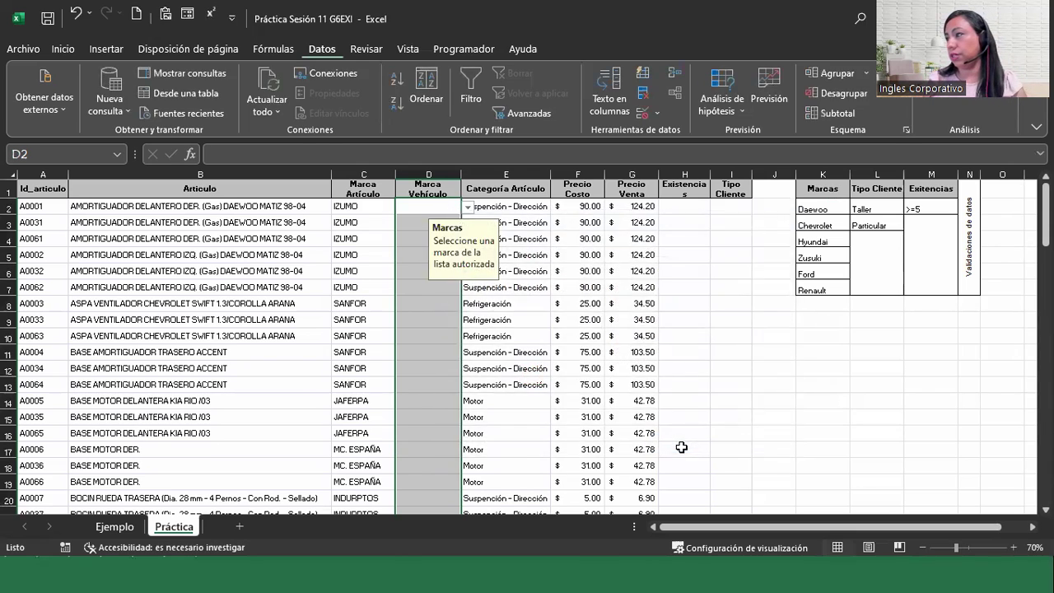
left_click(467, 206)
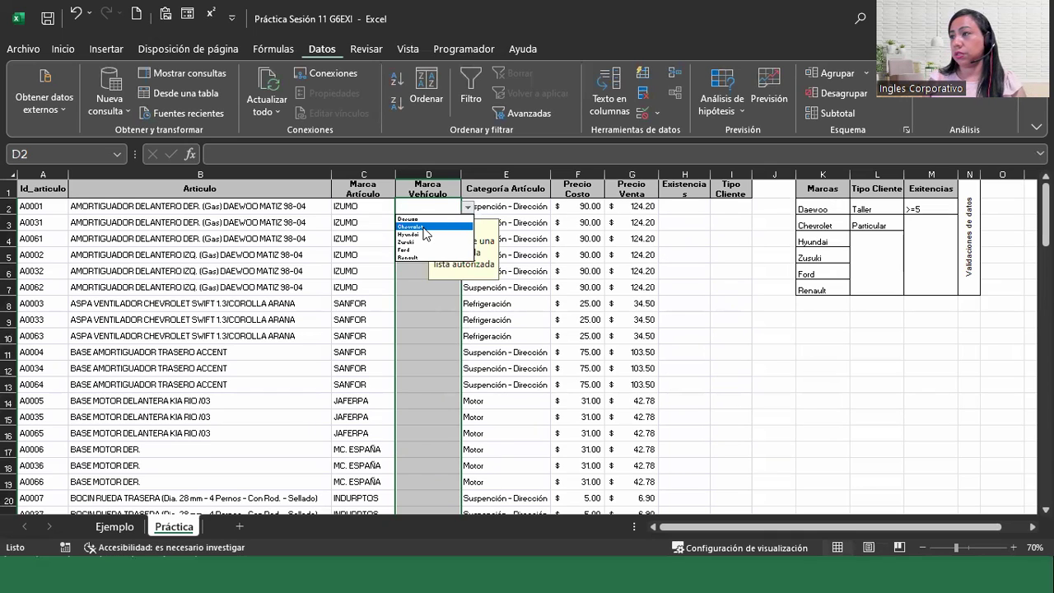
left_click(411, 219)
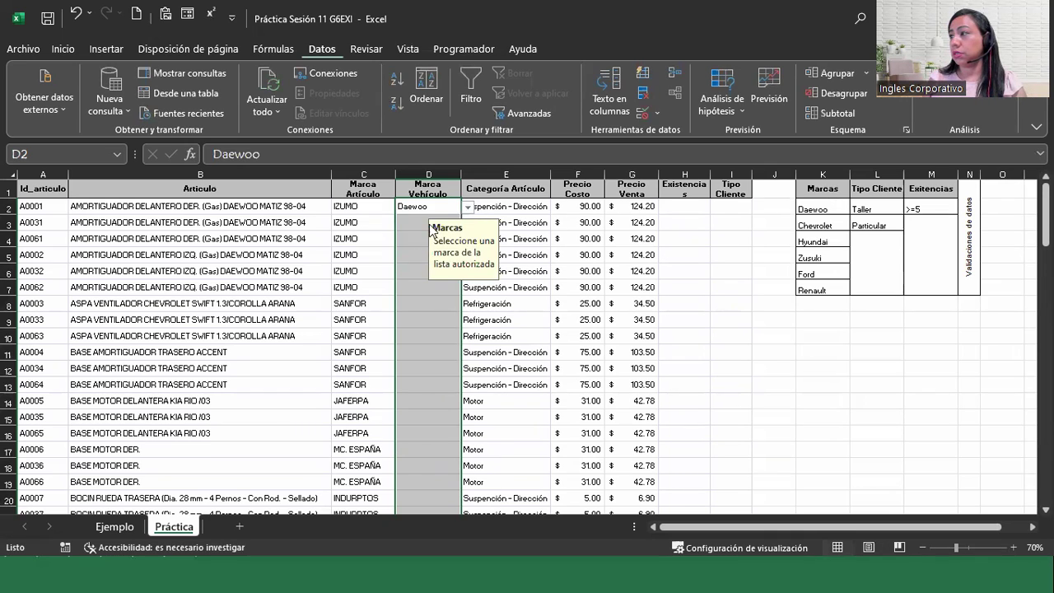
Zoom the sheet view to 100%.
left_click(424, 302)
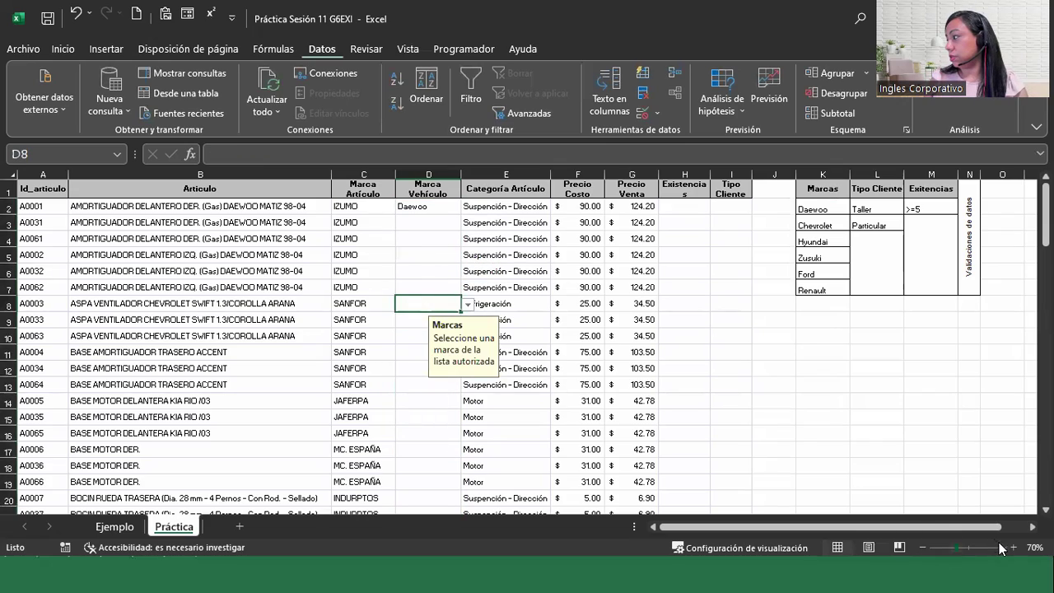
left_click(1012, 546)
left_click(1013, 547)
left_click(1012, 546)
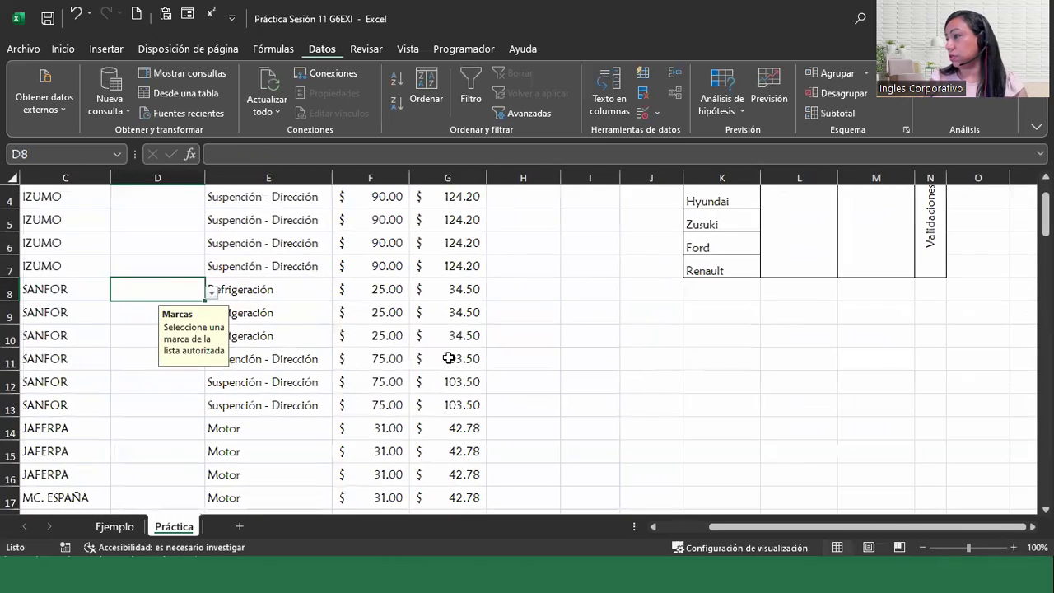
left_click_drag(832, 527, 803, 527)
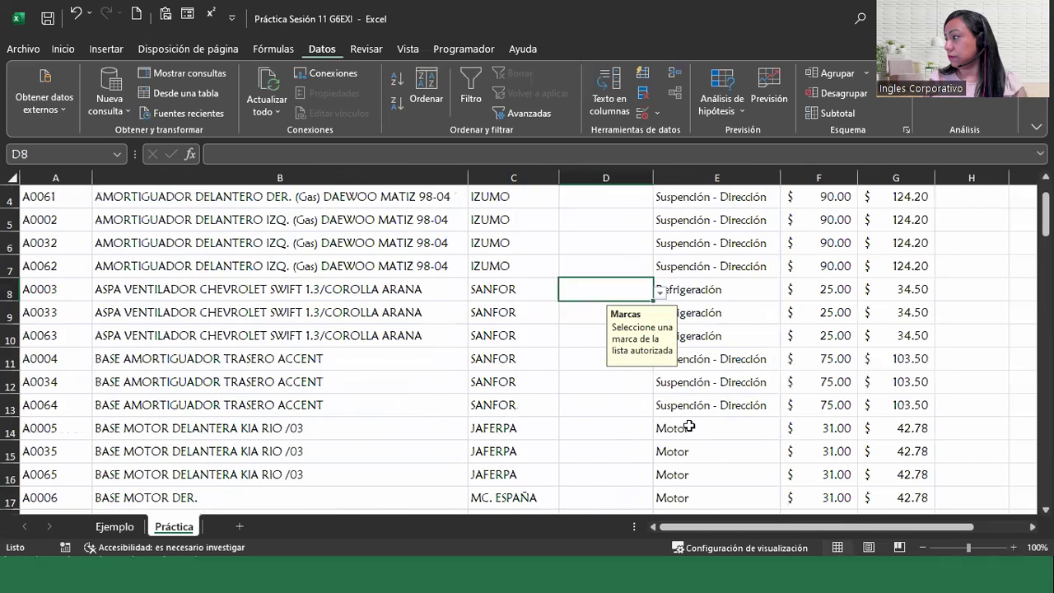
scroll(688, 426, "up", 1)
Pick Zusuki in D3 from the brand list, then replace it with Daewoo.
left_click(617, 245)
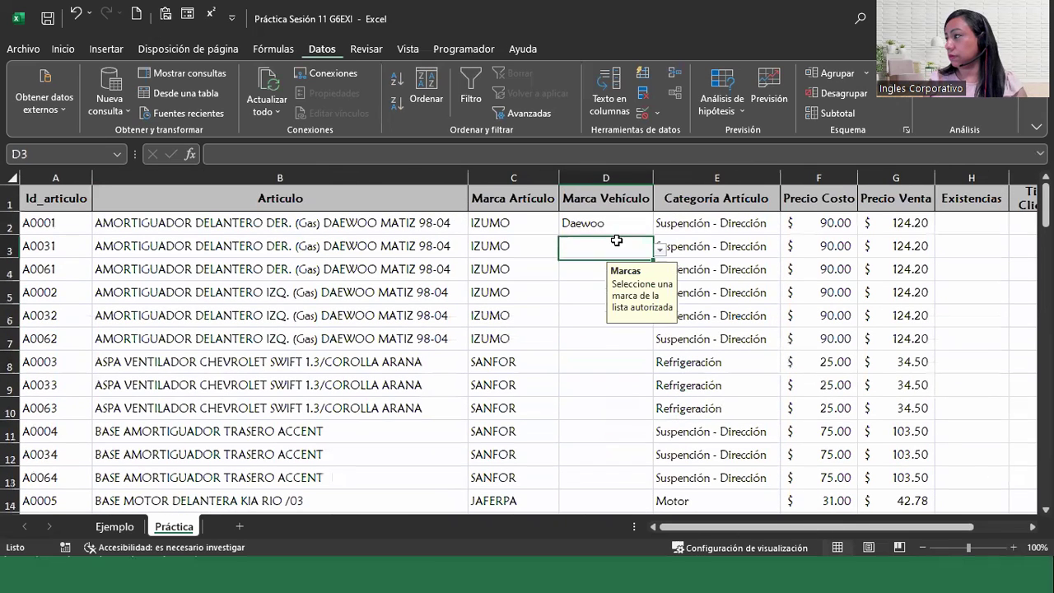
left_click(659, 249)
left_click(579, 297)
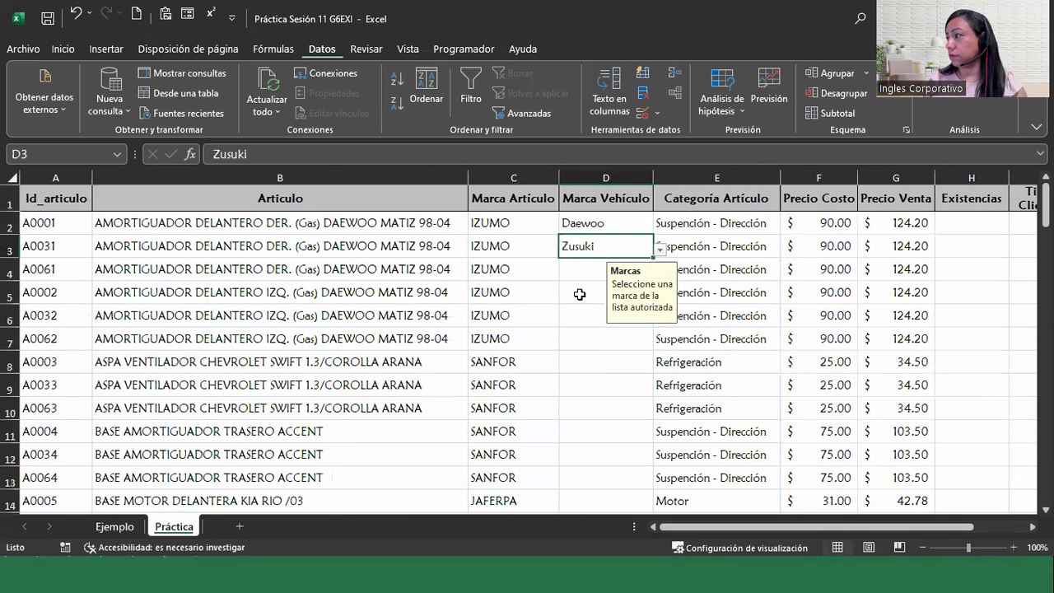
left_click(579, 294)
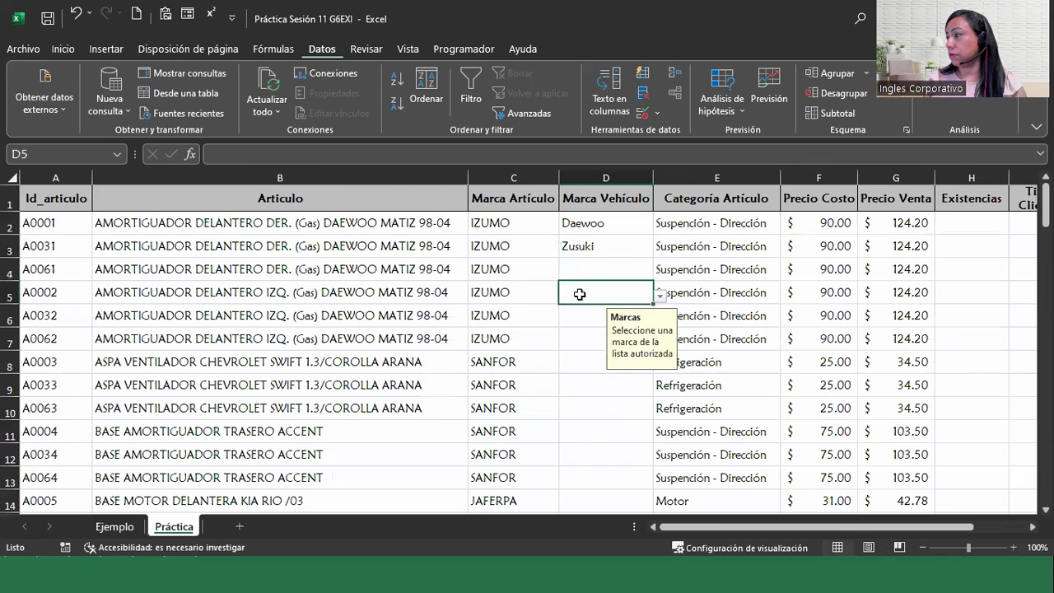
left_click(576, 245)
left_click(665, 246)
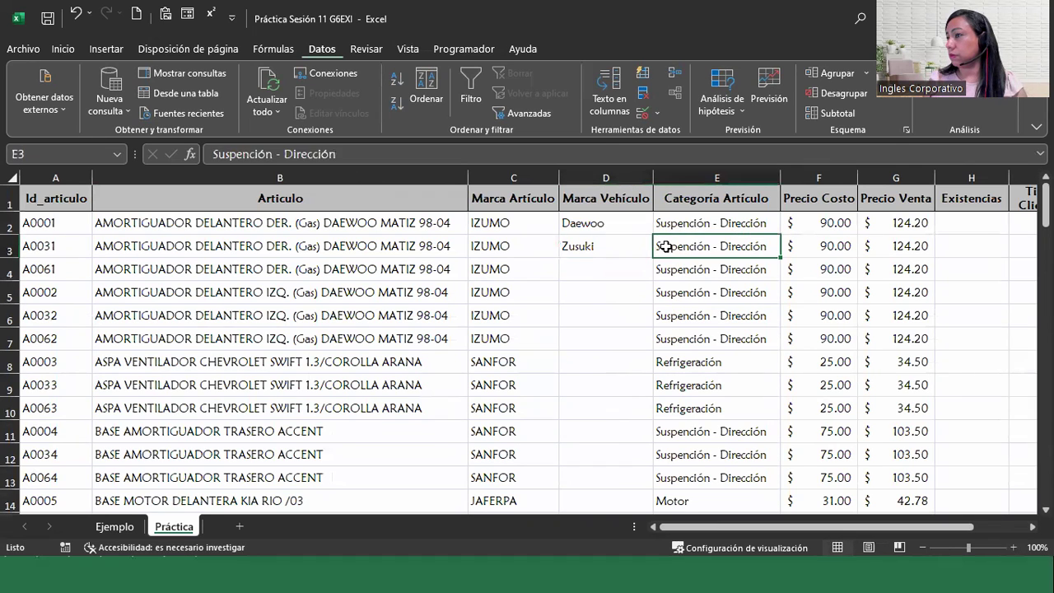
left_click(599, 250)
left_click(660, 250)
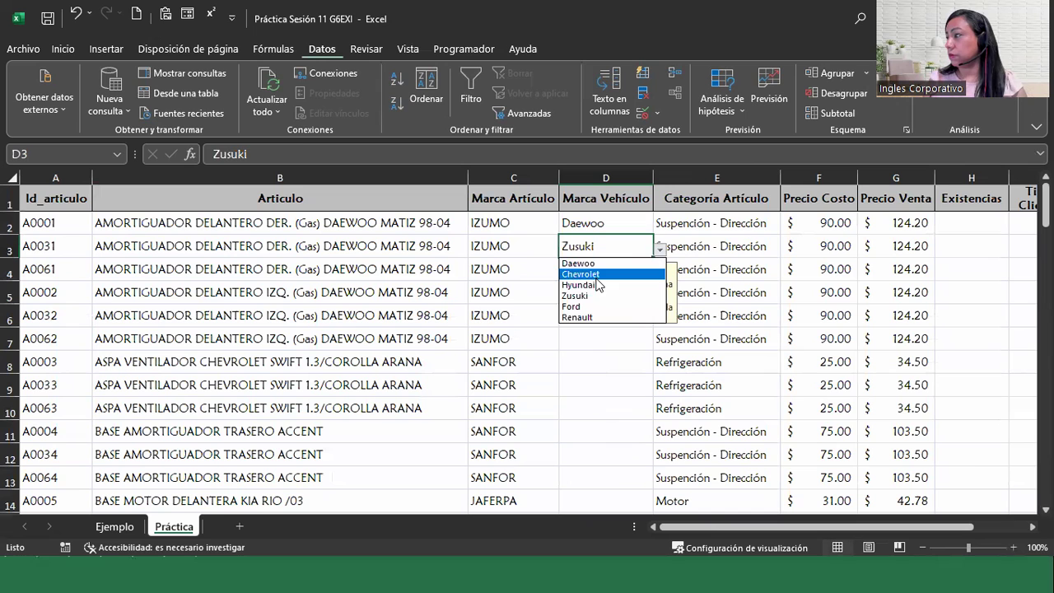
left_click(580, 261)
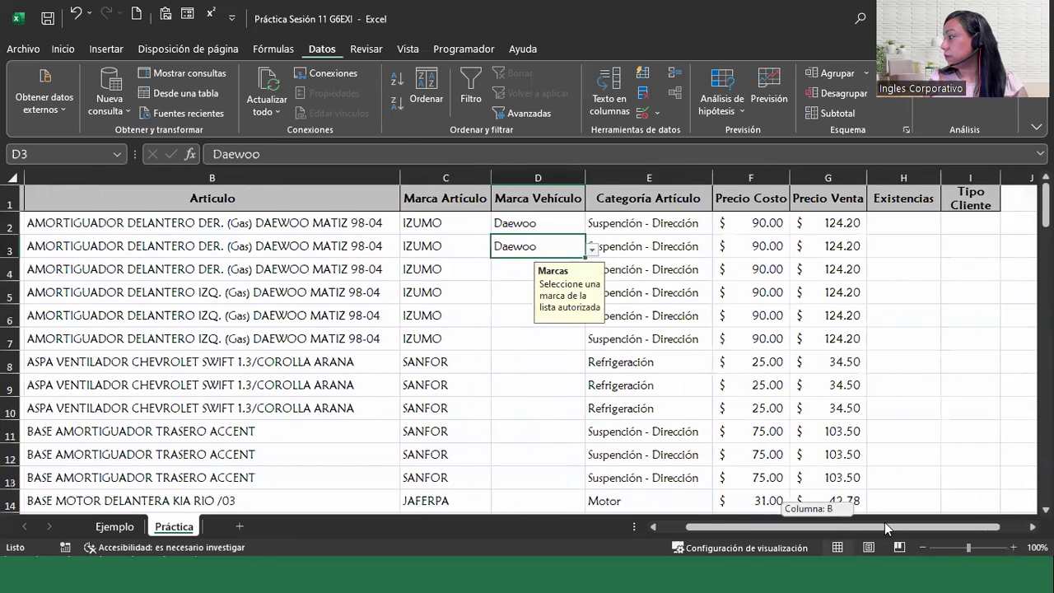
left_click_drag(813, 529, 864, 527)
left_click(580, 223)
Restrict I2:I100 to a Lista validation sourced from L2:L3.
left_click_drag(579, 223, 581, 539)
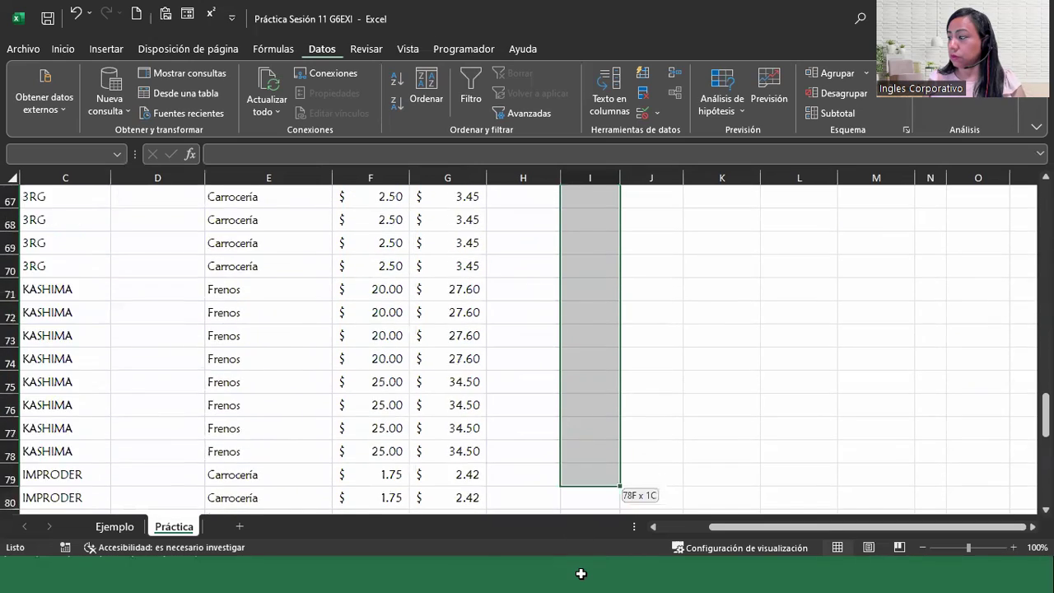
left_click_drag(580, 539, 581, 475)
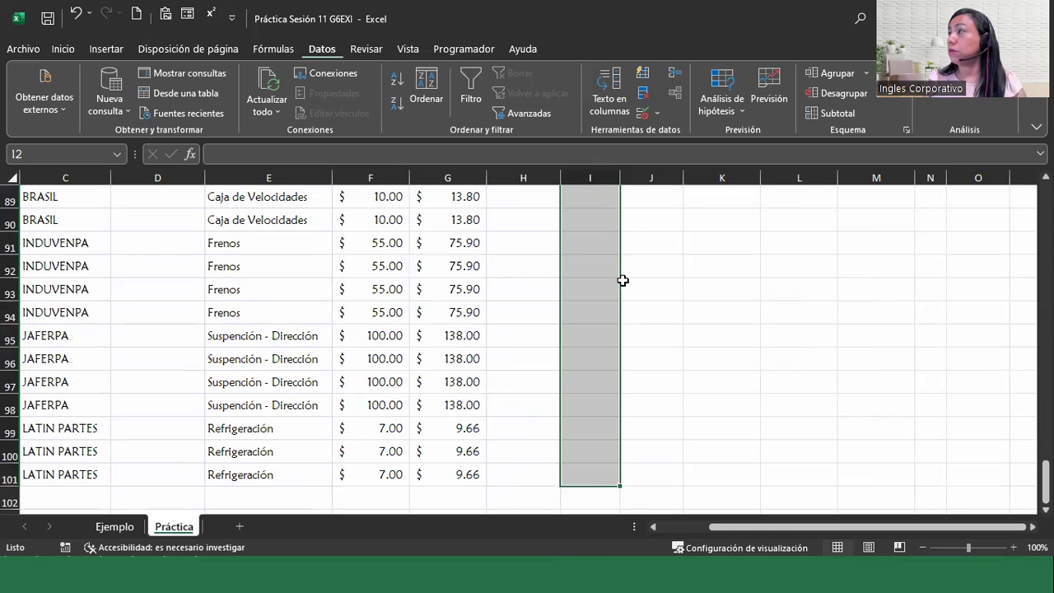
left_click(641, 112)
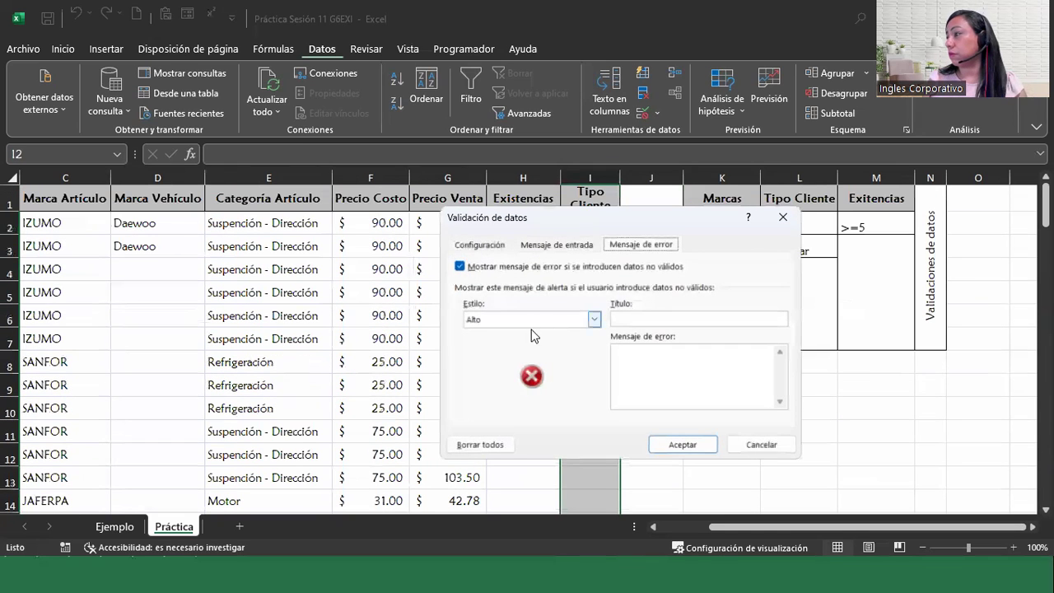
left_click(475, 250)
left_click(540, 301)
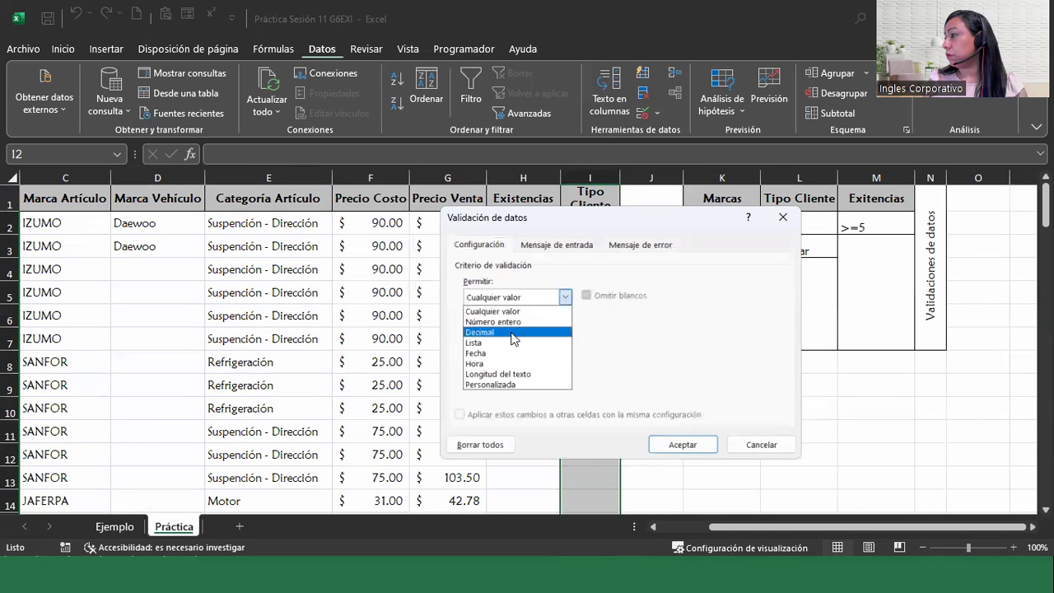
left_click(510, 341)
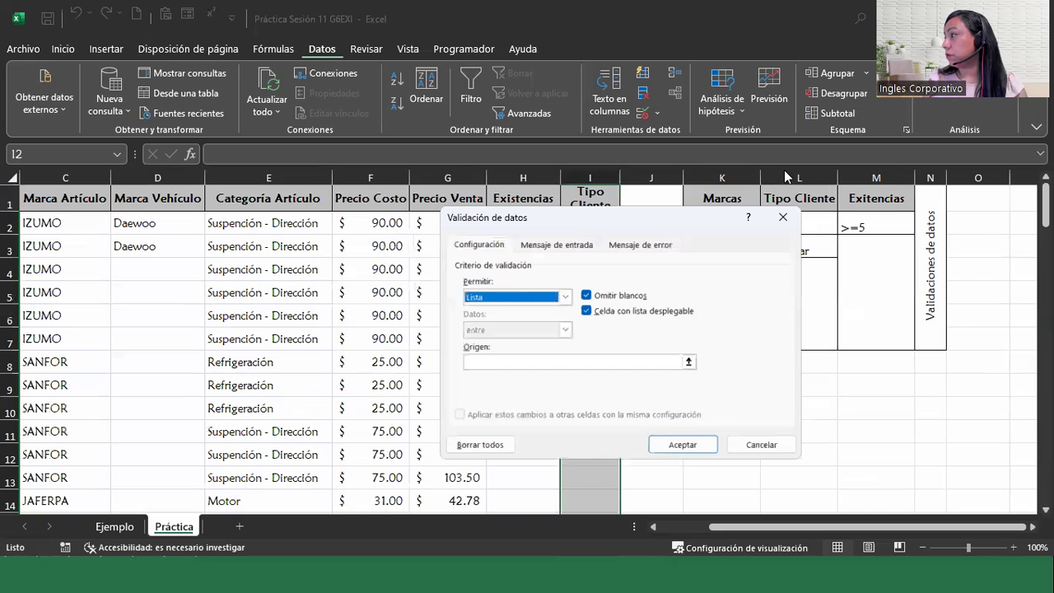
left_click(671, 361)
left_click_drag(819, 226, 781, 248)
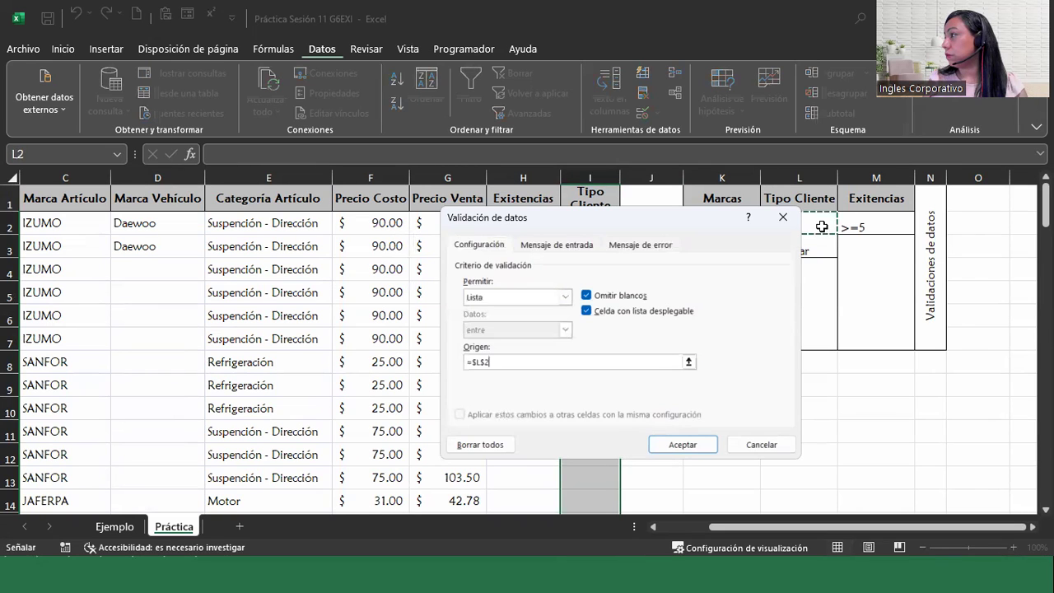
Write the input message asking to select the client type, shown on cell selection.
left_click(545, 245)
left_click(541, 317)
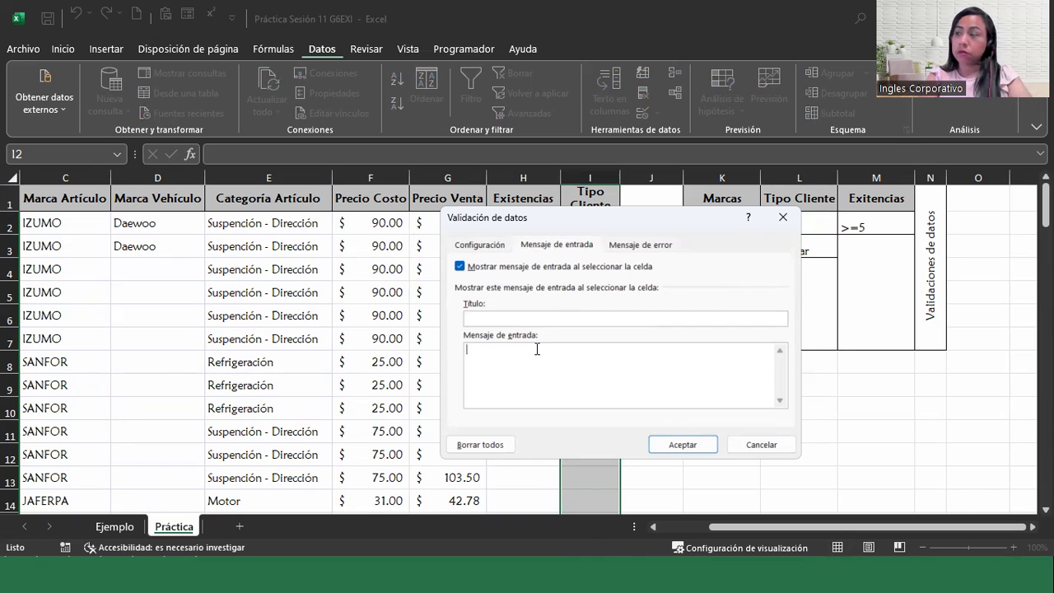
type("CLient")
key("BackSpace")
key("BackSpace")
key("BackSpace")
type("Tipo de cliente")
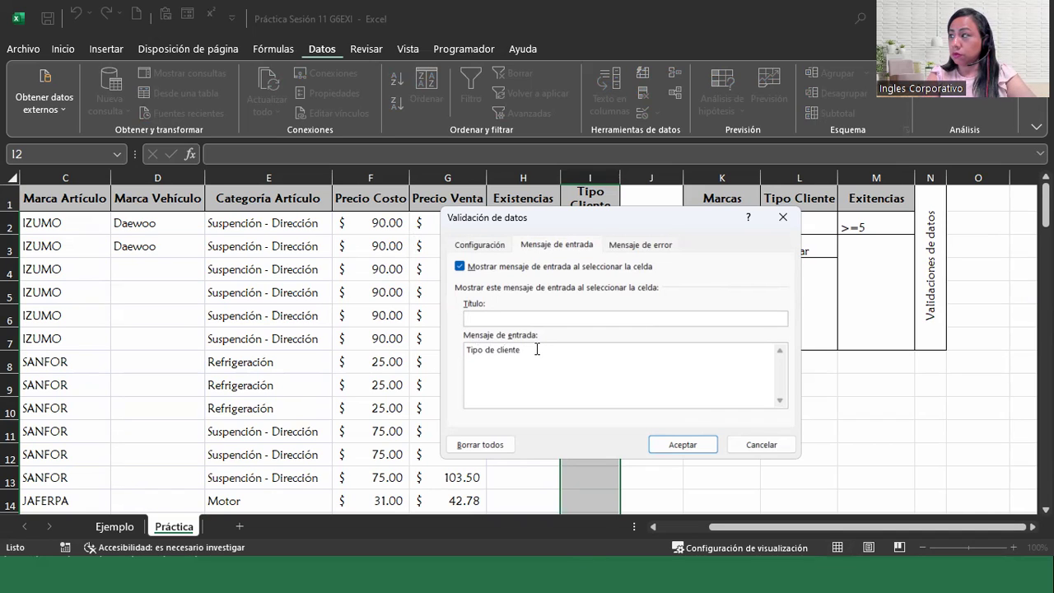
key("BackSpace")
key("BackSpace")
key("BackSpace")
type("e")
type("ccione el t")
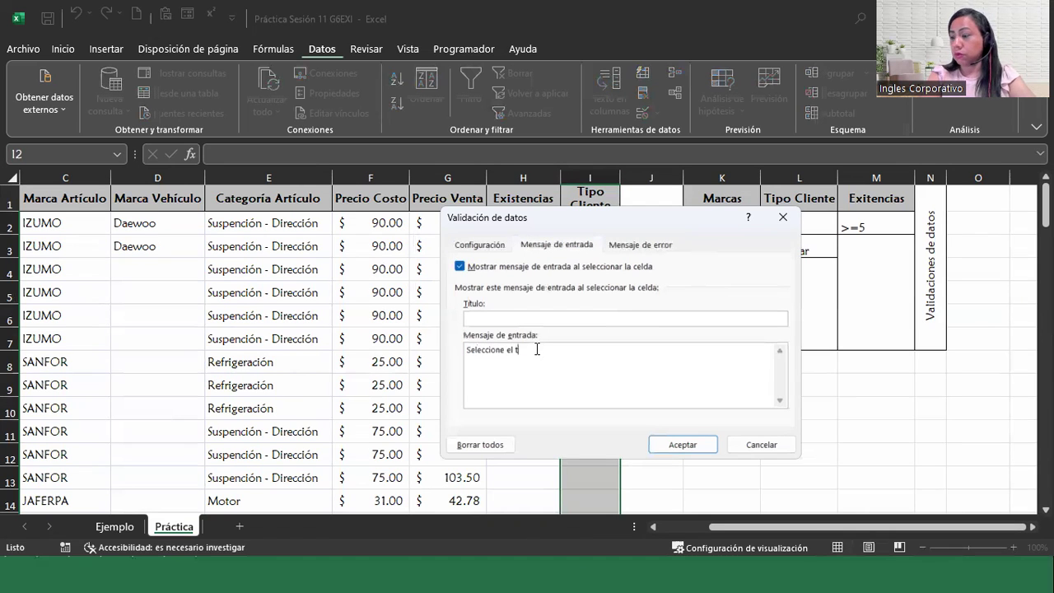
type("ipo de cliente")
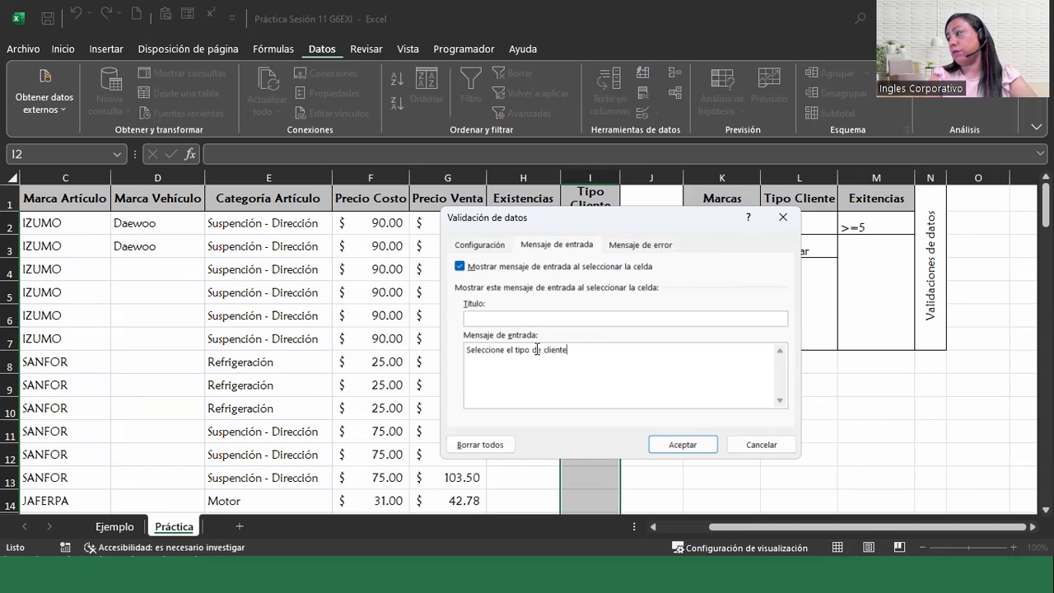
key("alt+m")
left_click(653, 244)
left_click(568, 244)
left_click(525, 272)
left_click(525, 274)
Set the error alert 'Dato no encontrado': 'Debe seleccionar un tipo de cliente de la lista autorizada'.
left_click(638, 244)
left_click(653, 320)
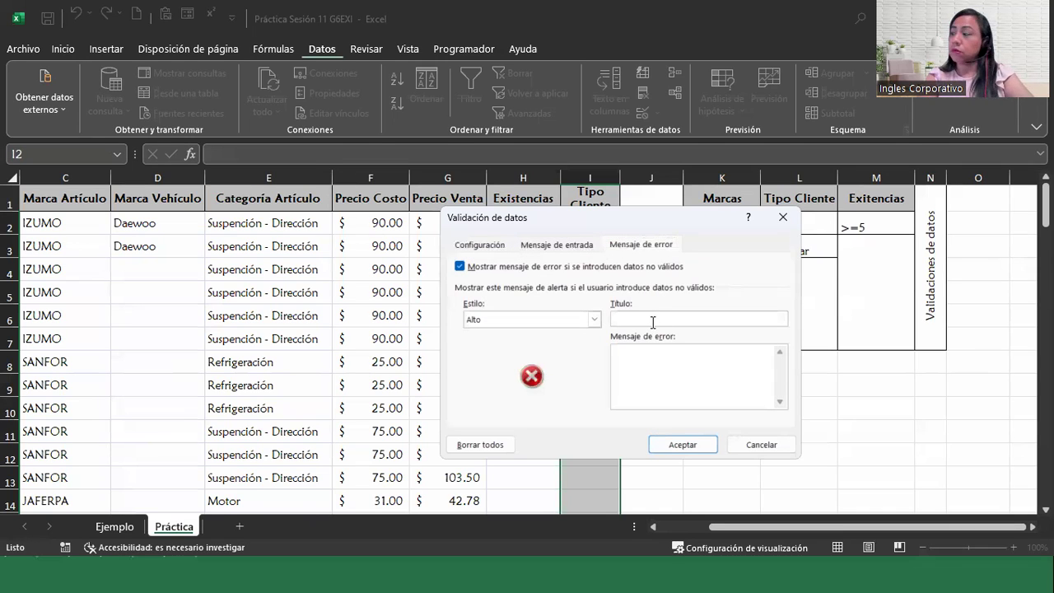
type("CLie")
key("BackSpace")
key("BackSpace")
key("BackSpace")
key("BackSpace")
key("BackSpace")
type("Dato e")
type("no encue")
key("BackSpace")
key("BackSpace")
key("BackSpace")
type("ontrado")
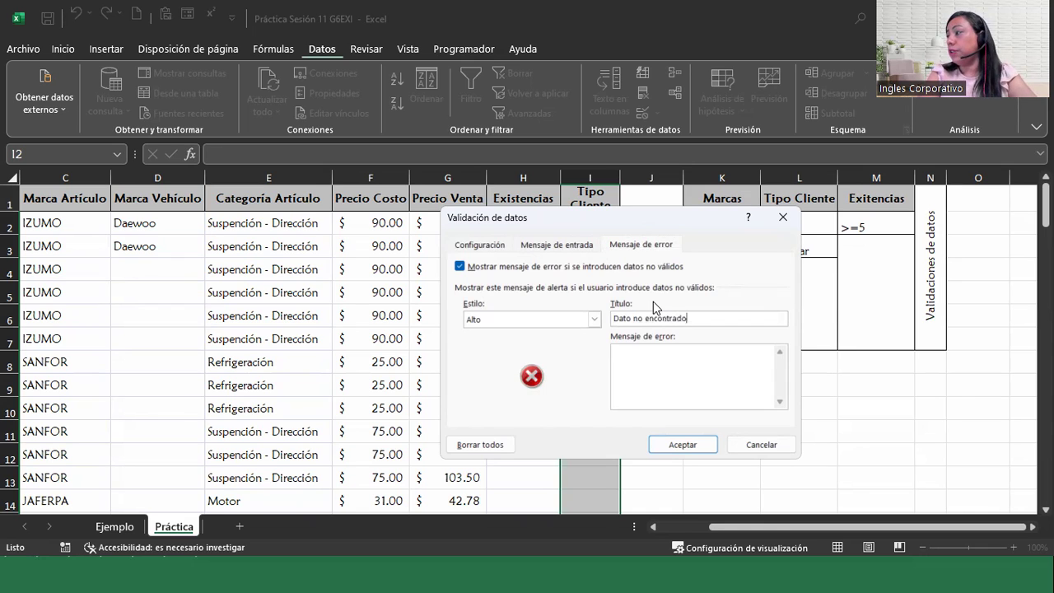
left_click(683, 360)
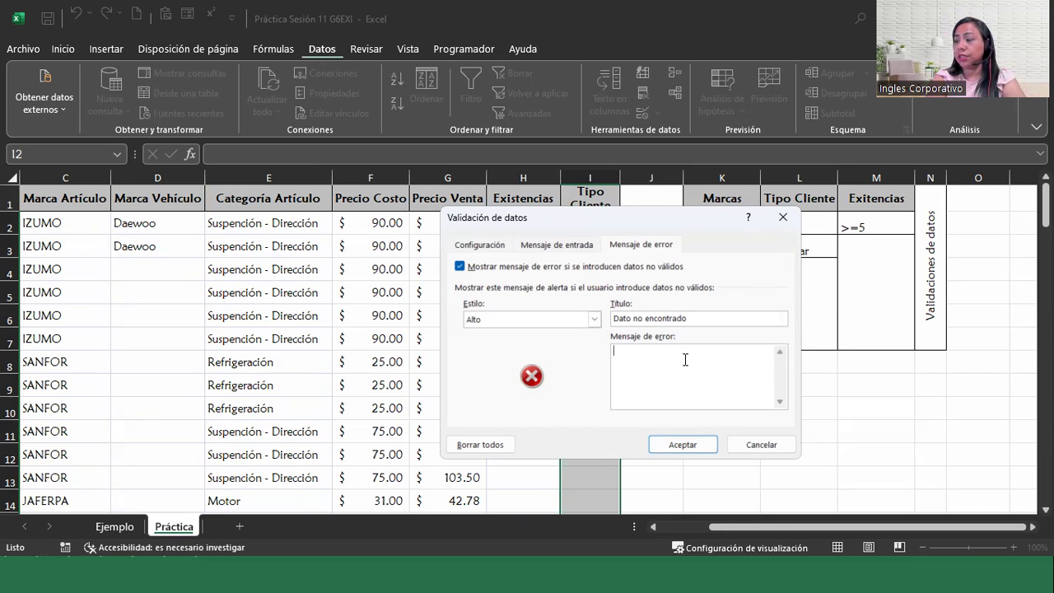
type("Debe seleccionar un")
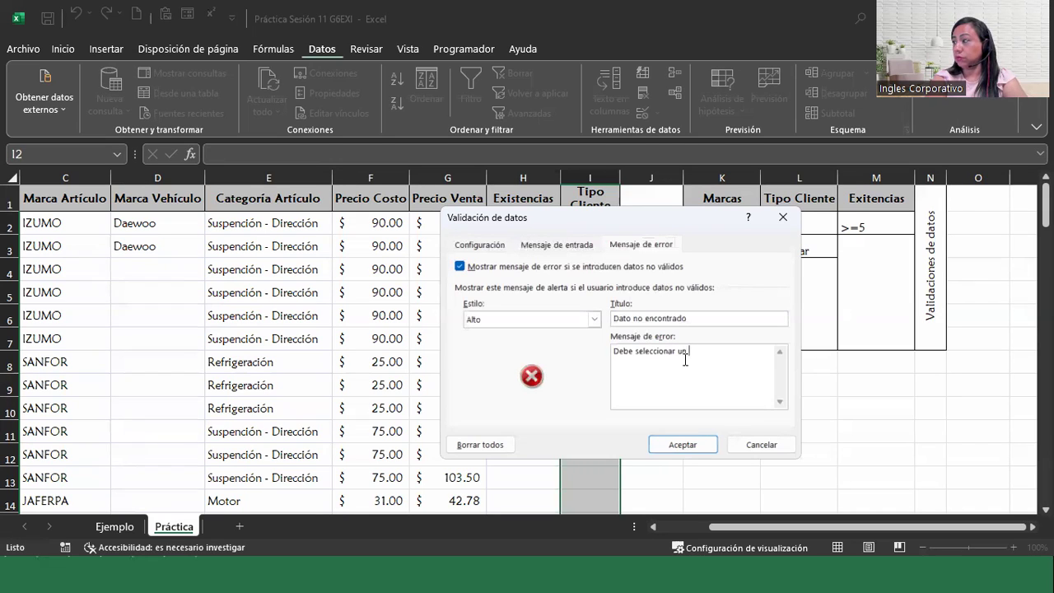
key("BackSpace")
key("BackSpace")
key("BackSpace")
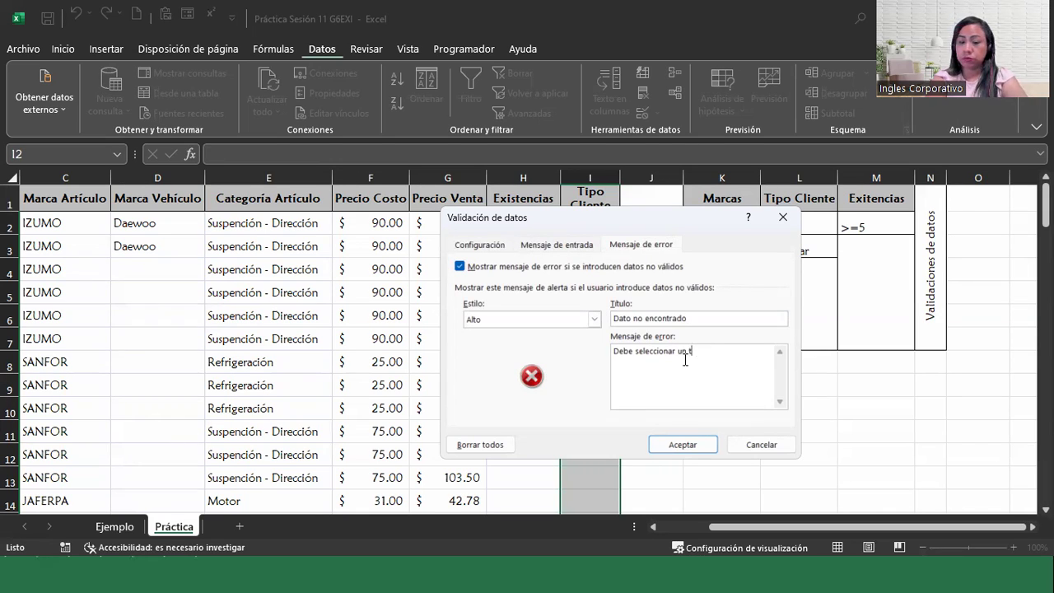
type("ipo de cliente de la lista autorizada")
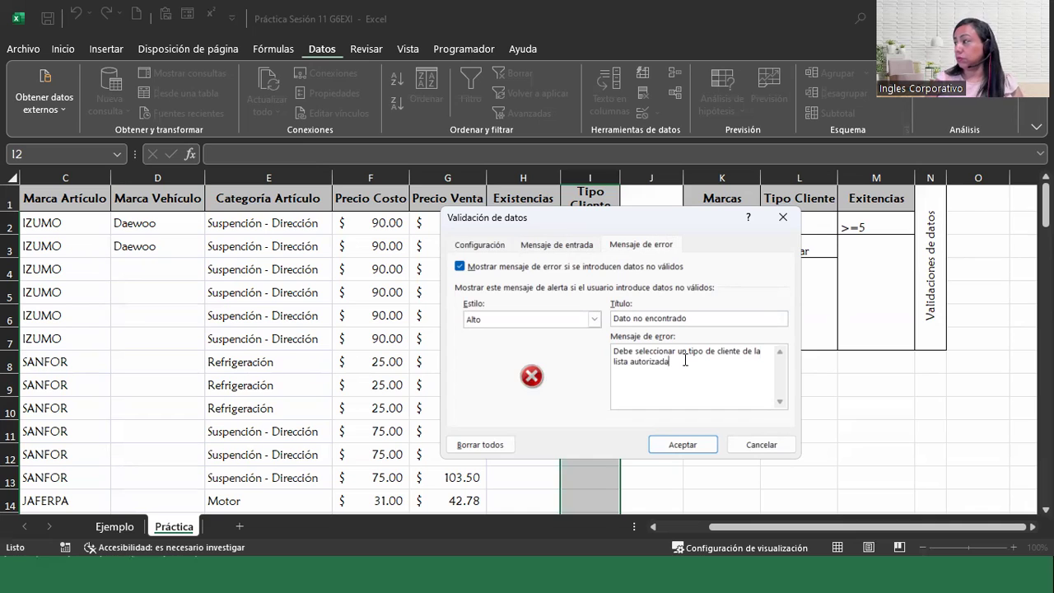
Apply the Tipo Cliente validation and choose Taller in I2 and I3.
left_click(682, 445)
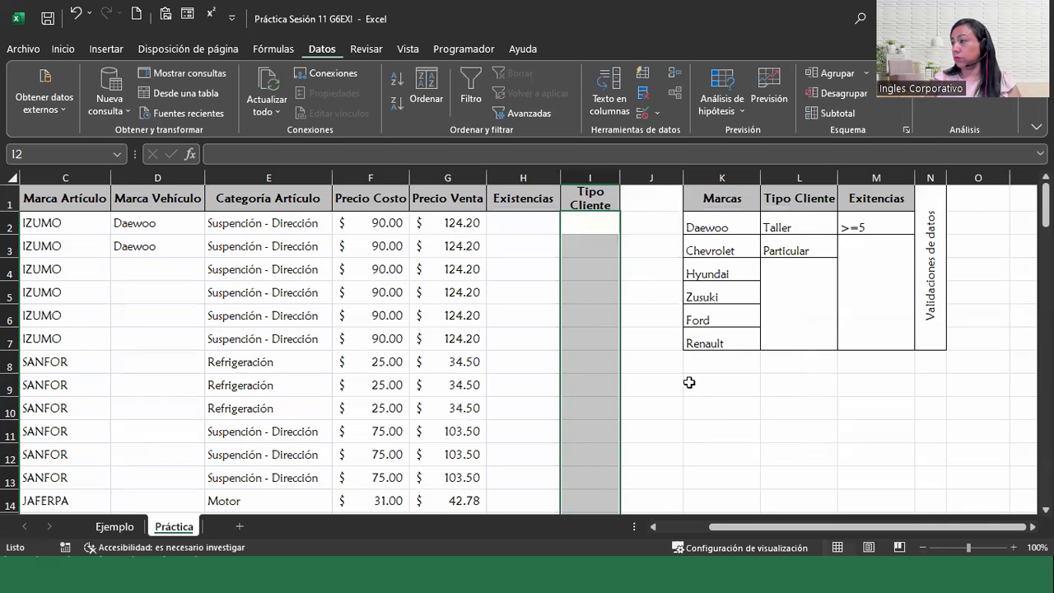
left_click(596, 217)
left_click(626, 227)
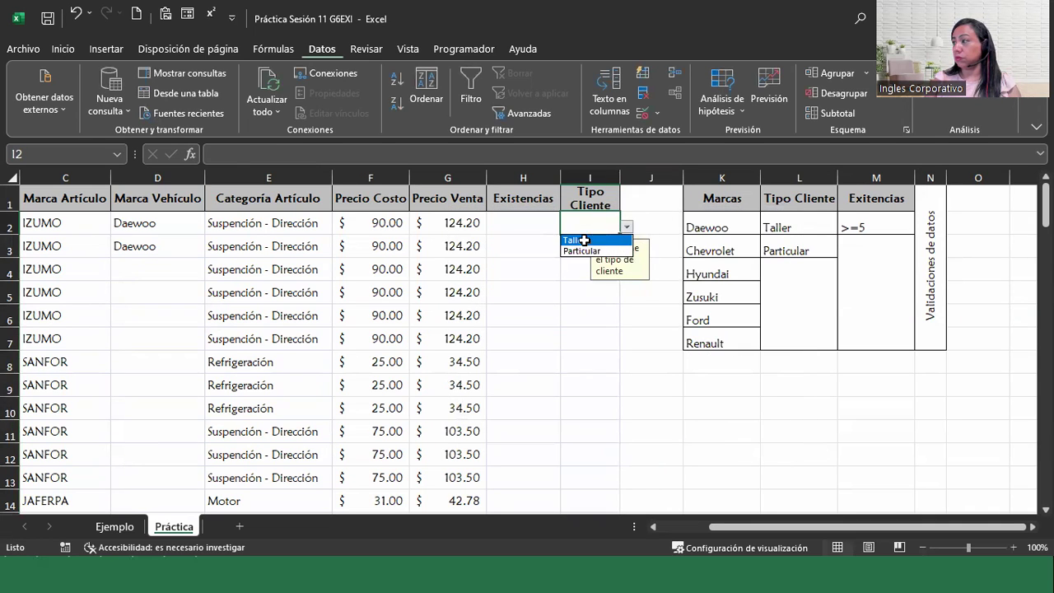
left_click(584, 240)
left_click(605, 246)
left_click(626, 249)
left_click(573, 263)
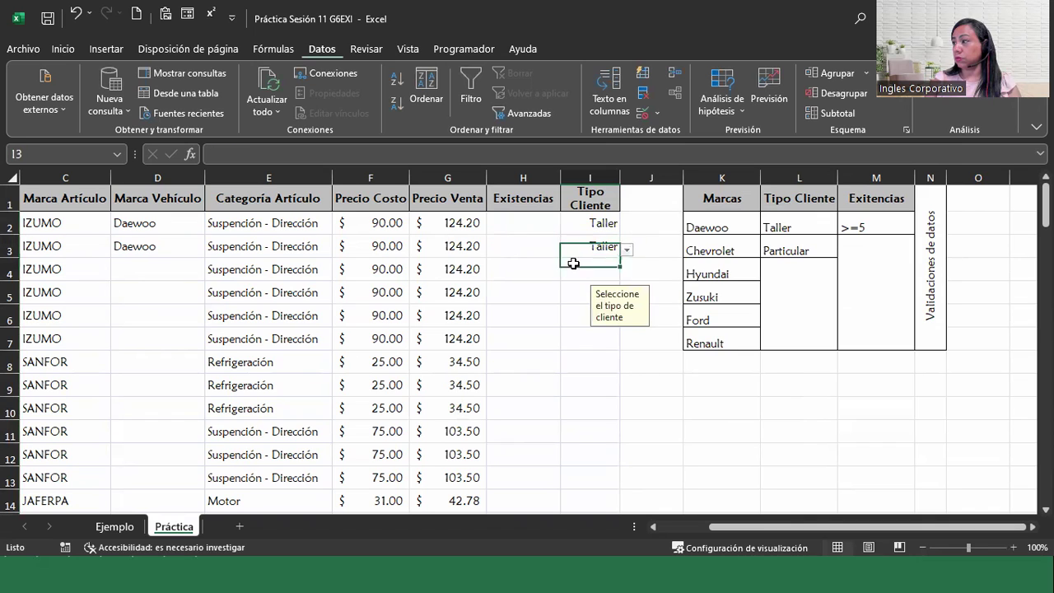
Choose Particular from the client-type list in I4 and I14.
left_click(626, 272)
left_click(580, 296)
left_click(580, 337)
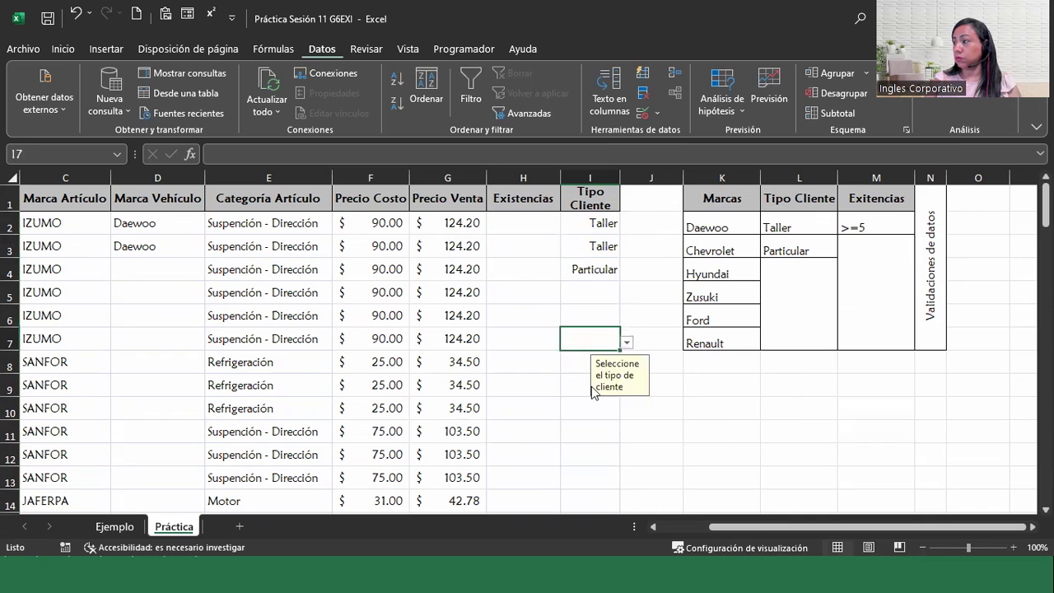
left_click(598, 502)
left_click(624, 507)
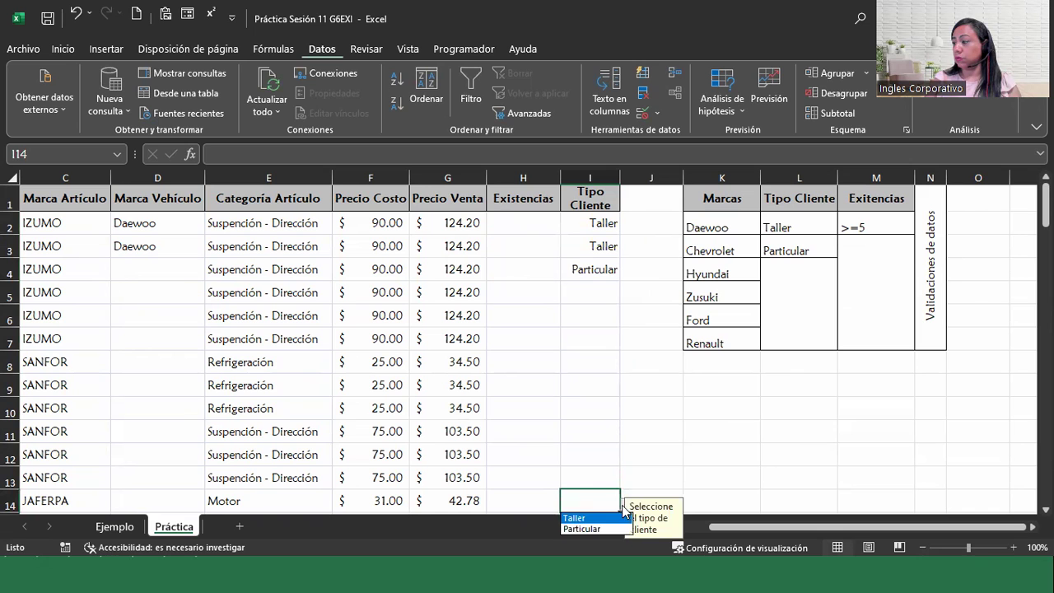
left_click(611, 528)
left_click(510, 216)
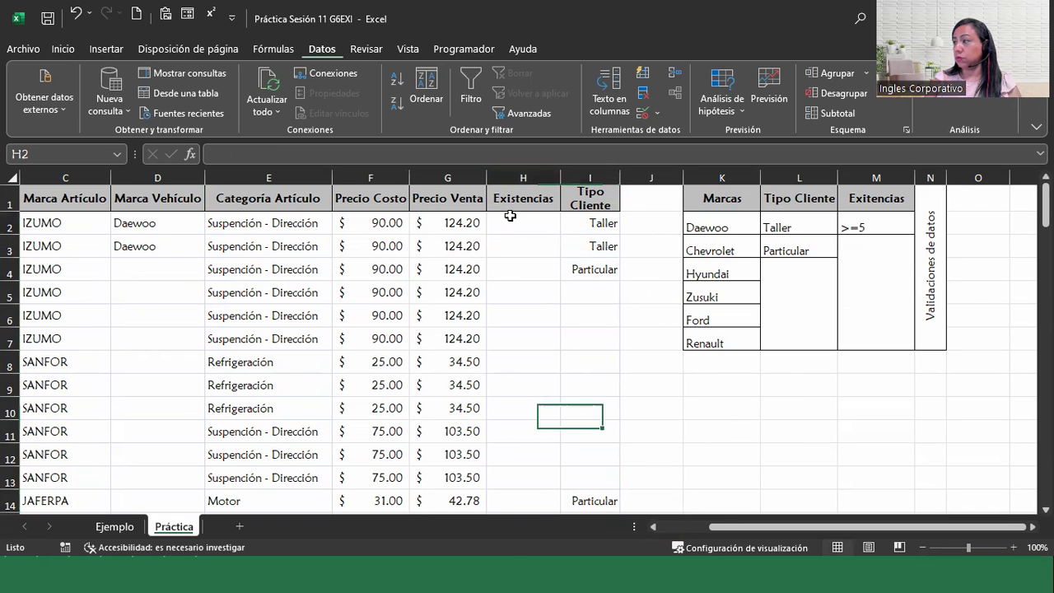
left_click_drag(511, 215, 514, 574)
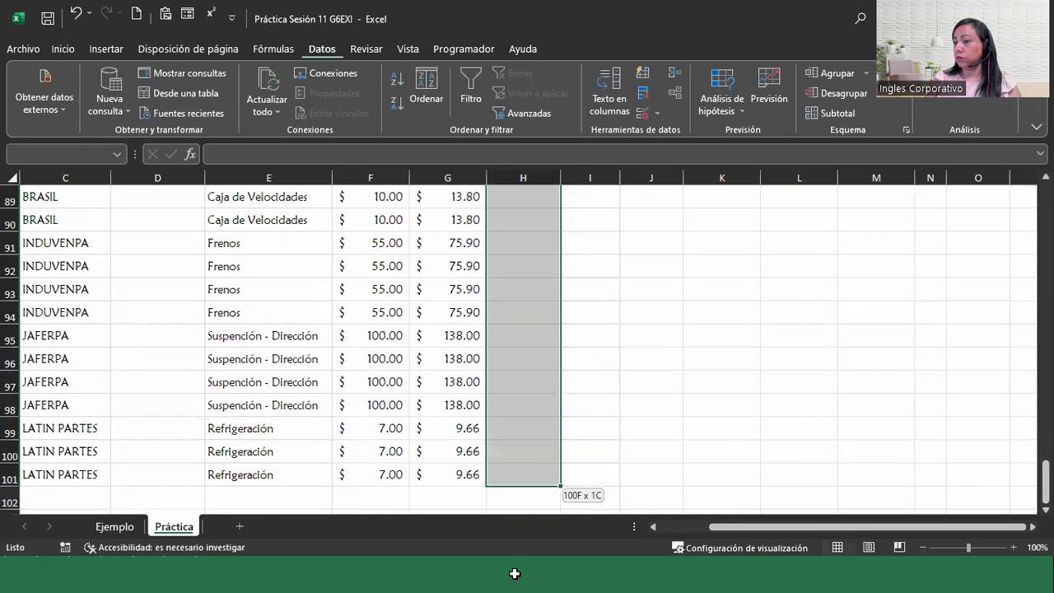
Require whole numbers ≥ 5 in H2:H101, with input message 'Las existencias no pueden ser menores de'.
left_click_drag(515, 574, 521, 470)
left_click(643, 114)
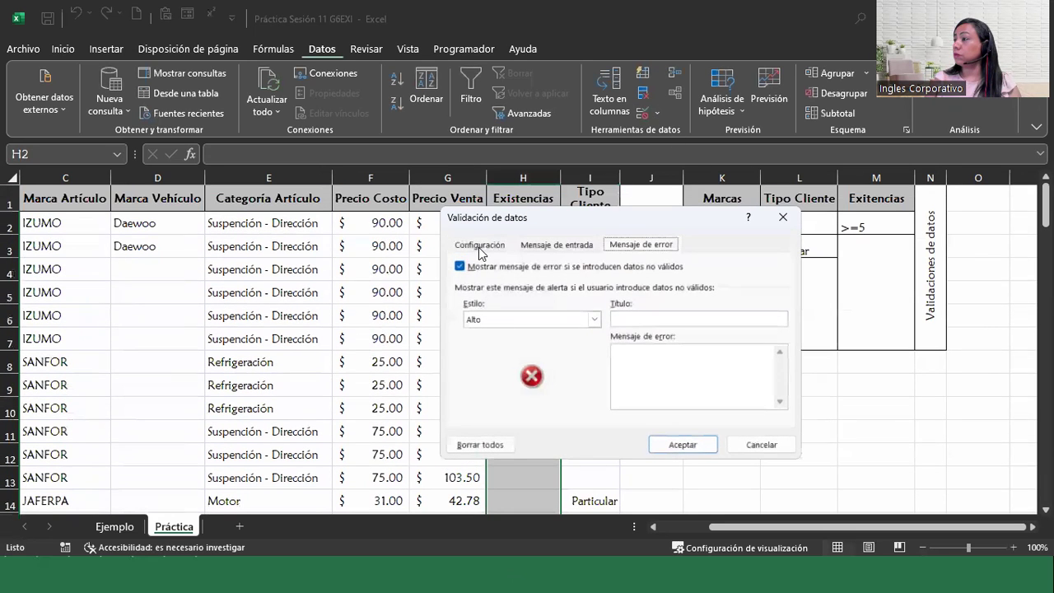
left_click(480, 247)
left_click(497, 297)
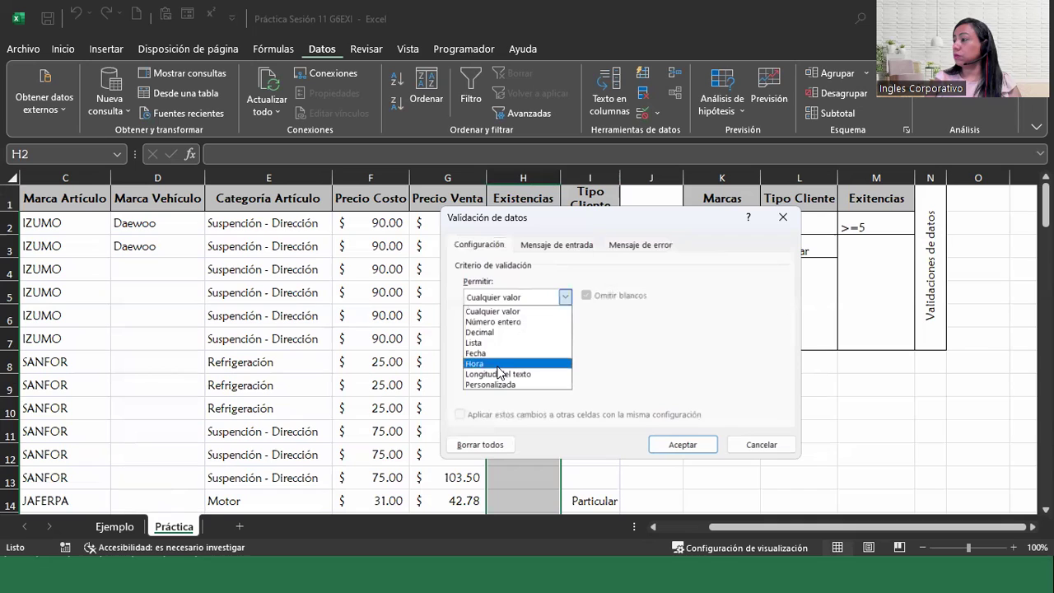
left_click(513, 321)
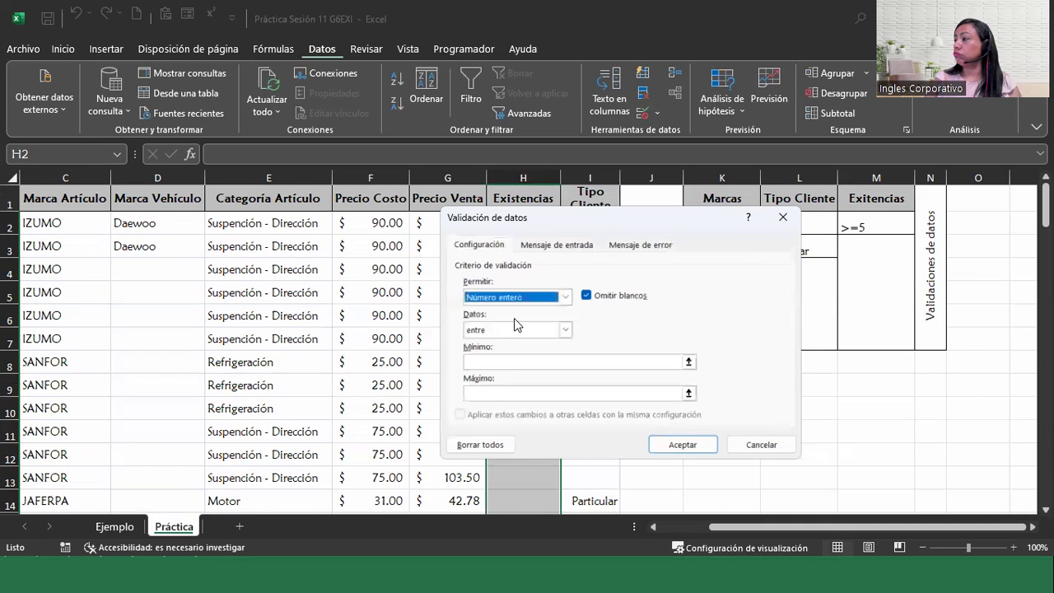
left_click(565, 329)
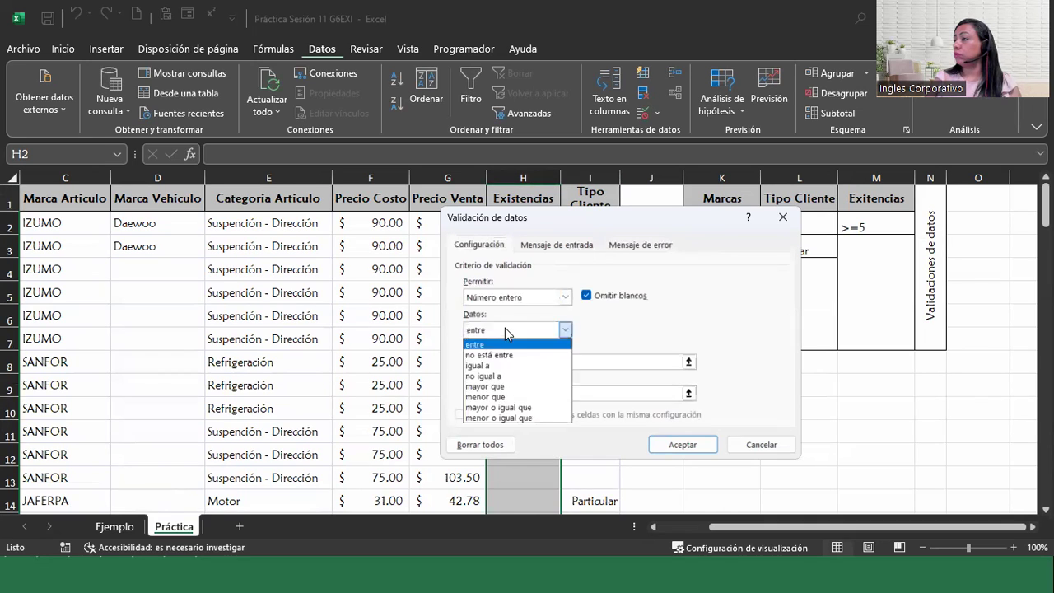
left_click(499, 408)
type("5")
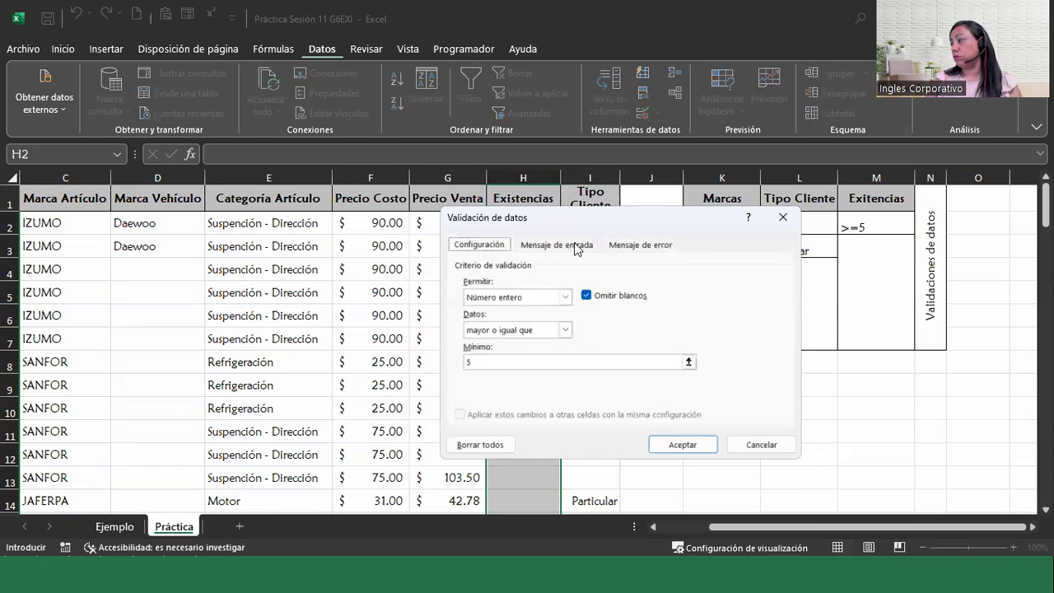
left_click(575, 247)
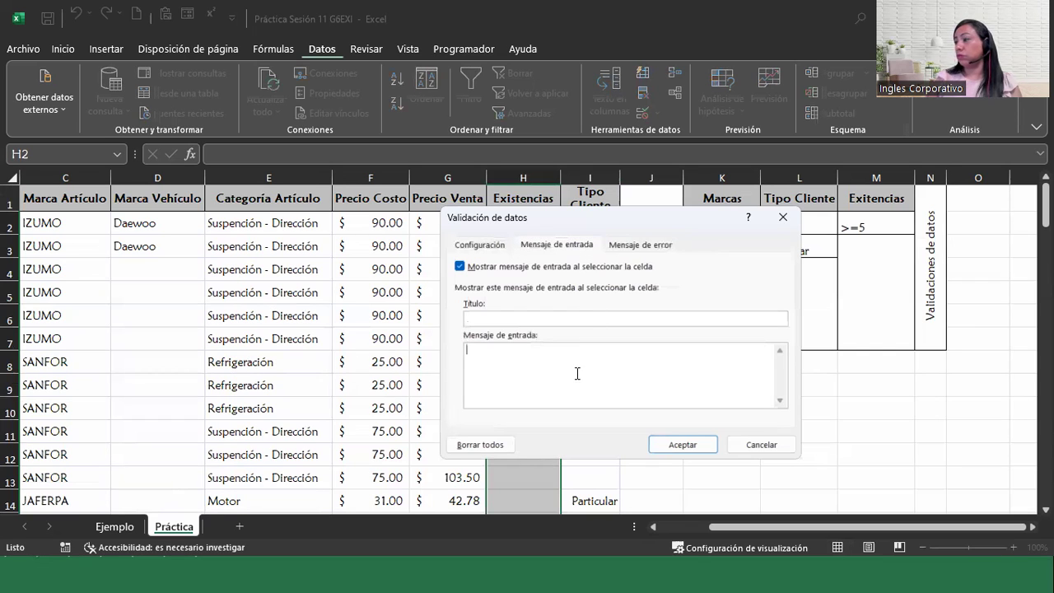
type("La")
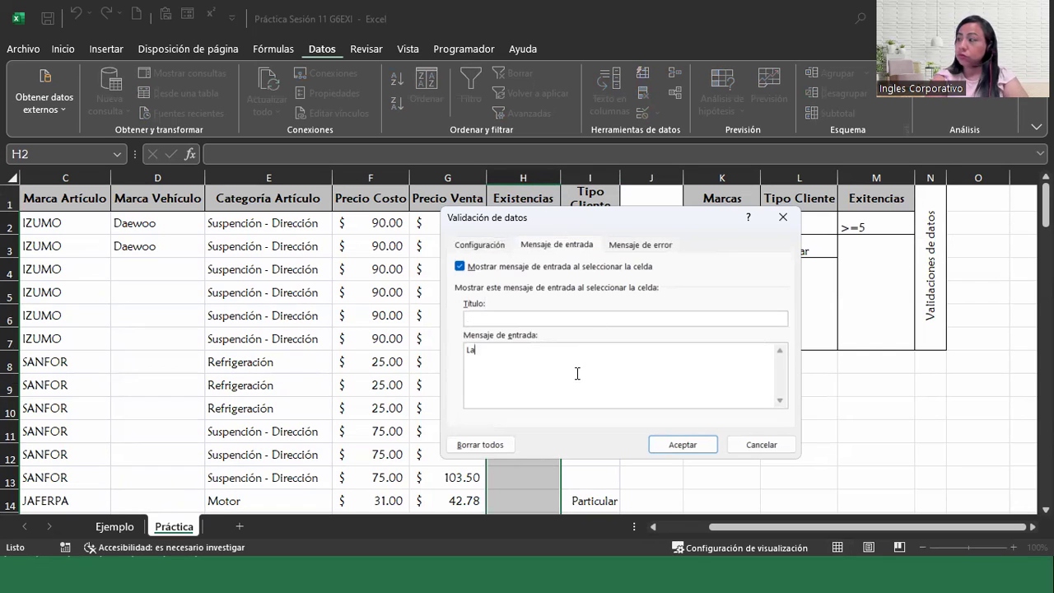
type("s existencias no pueden ser menores de 5")
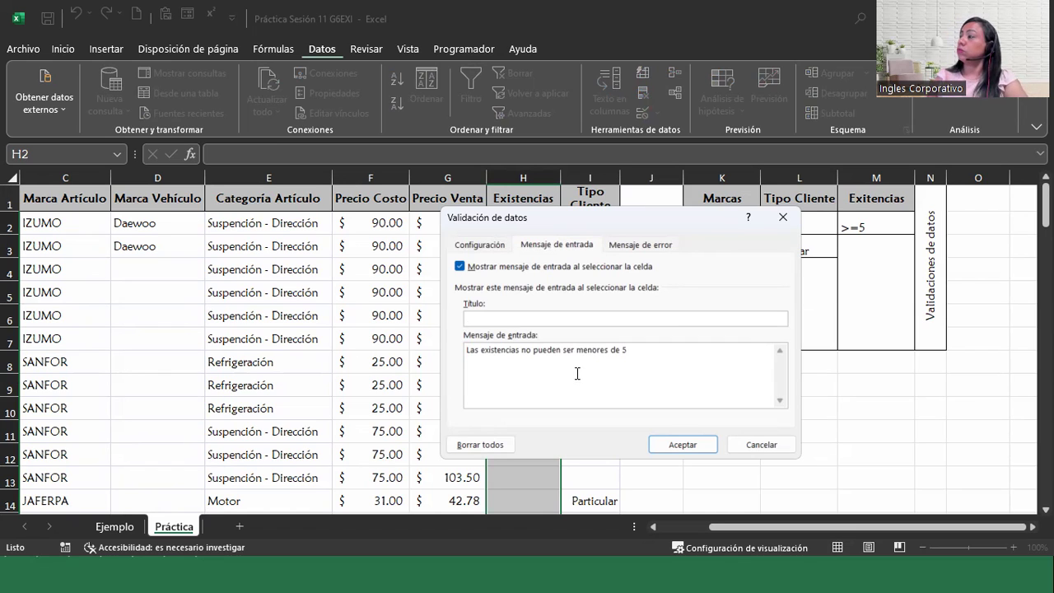
Enter error title 'Dato incorrecto' and message 'Las existencias deben ser mayores o iguales de 5'.
left_click(617, 245)
left_click(619, 320)
type("D")
type("correcto")
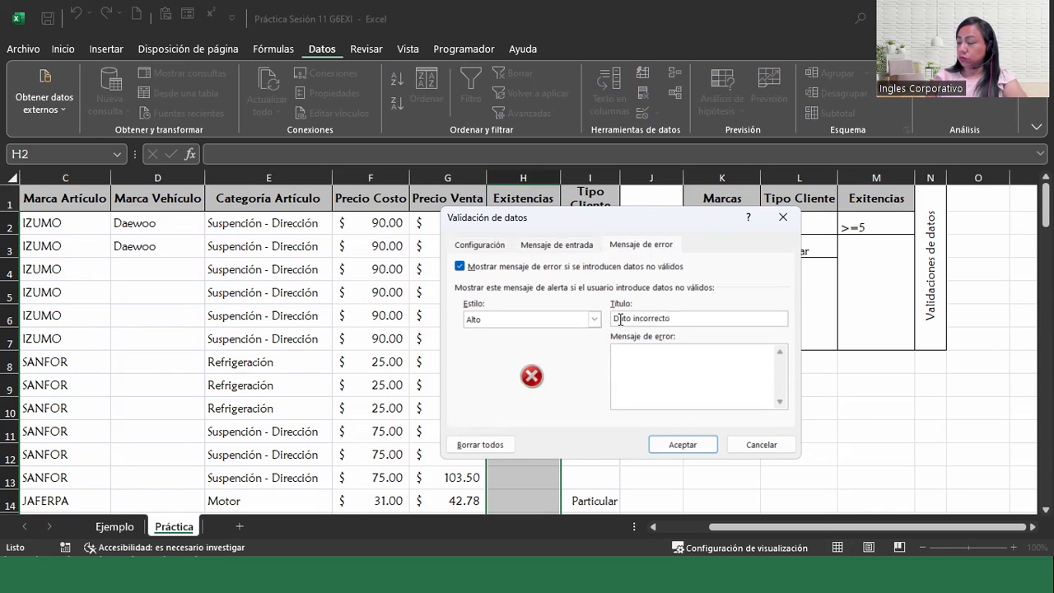
left_click(636, 359)
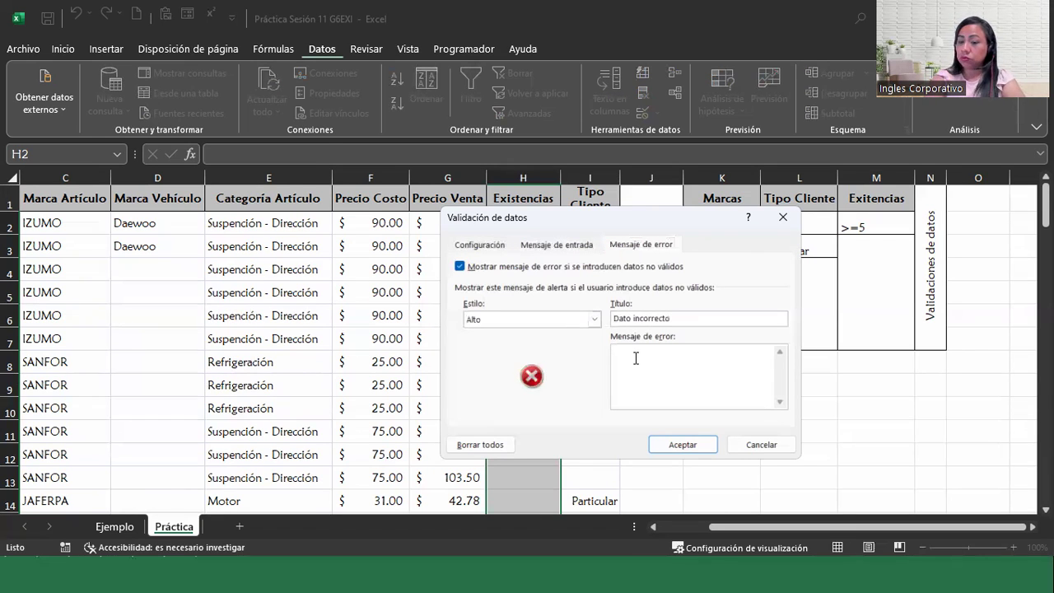
type("Las existencias deben ")
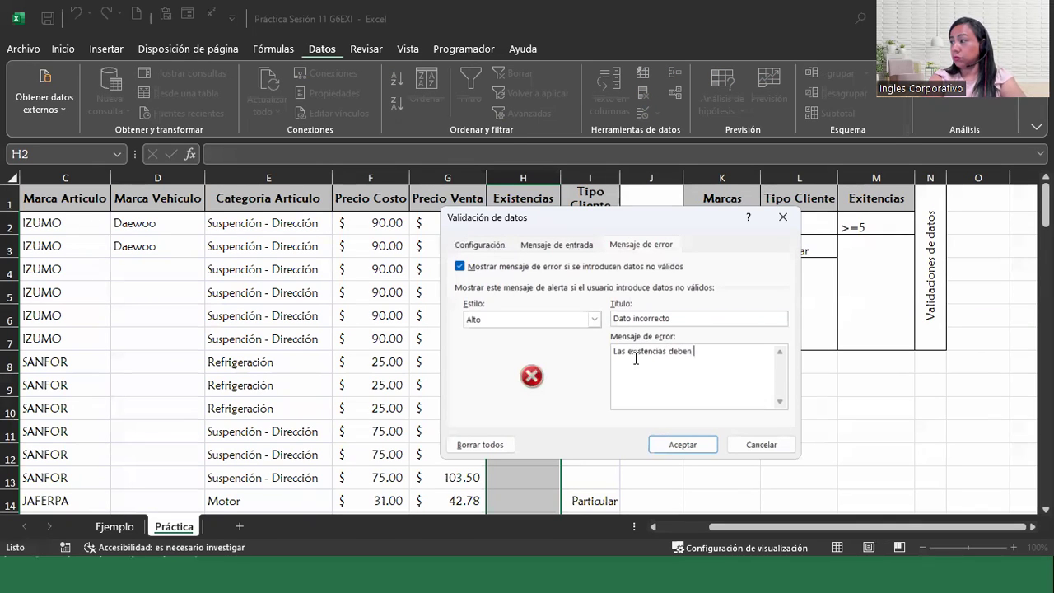
type(" mayo")
key("BackSpace")
key("BackSpace")
type("h")
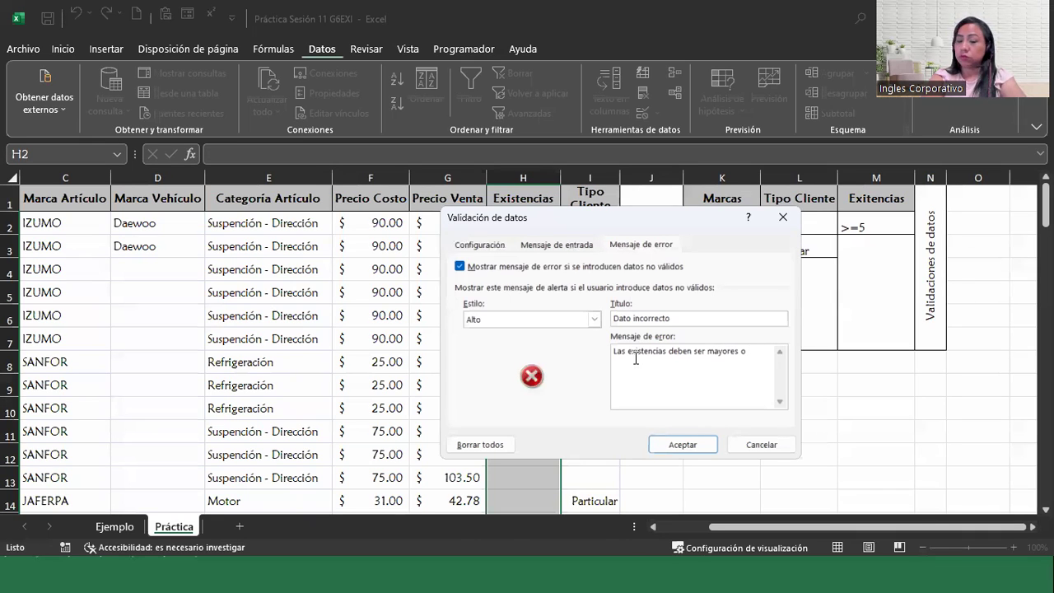
type("uales")
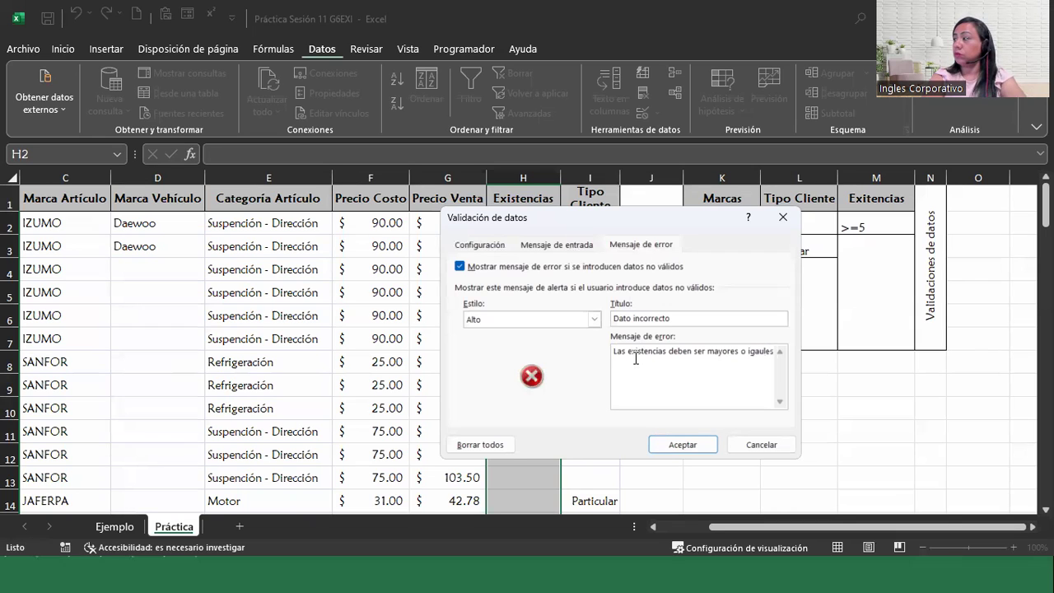
key("BackSpace")
key("BackSpace")
key("BackSpace")
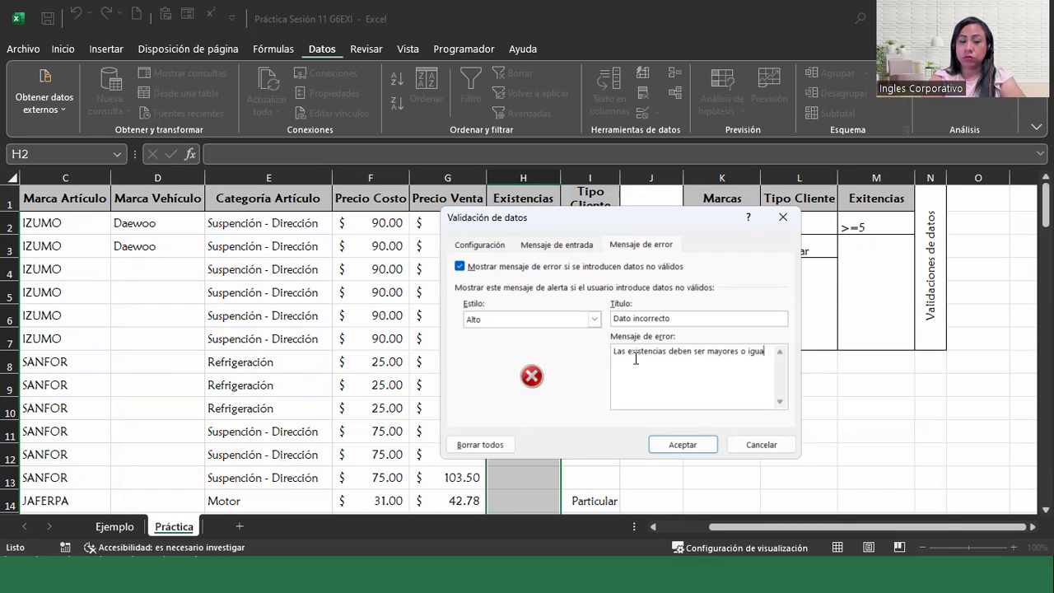
type("de 5")
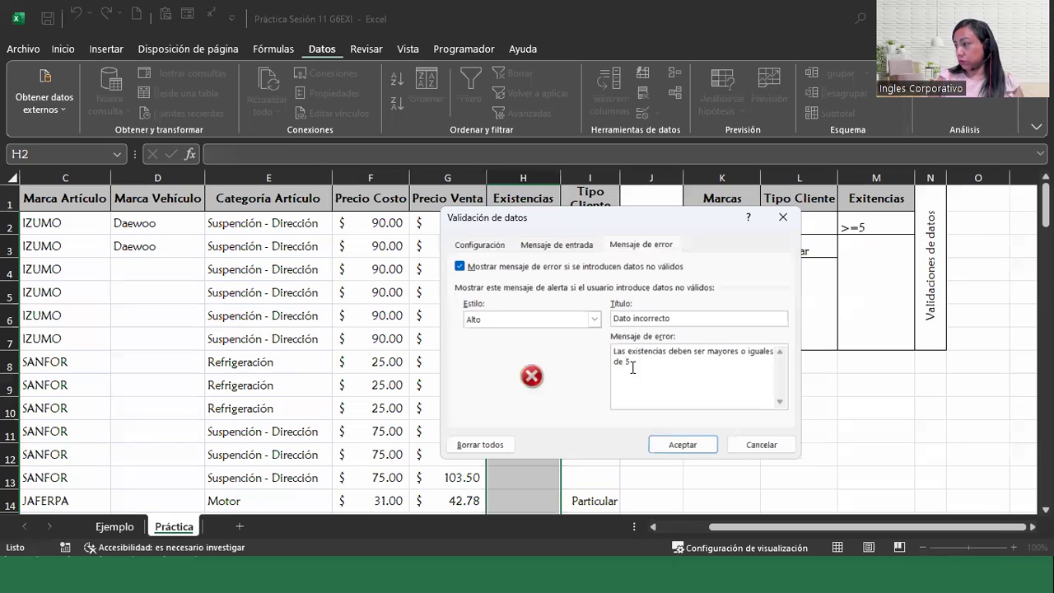
Apply the stock rule, enter 5 in H2, and retry after 4 is rejected in H3.
left_click(680, 445)
left_click(492, 229)
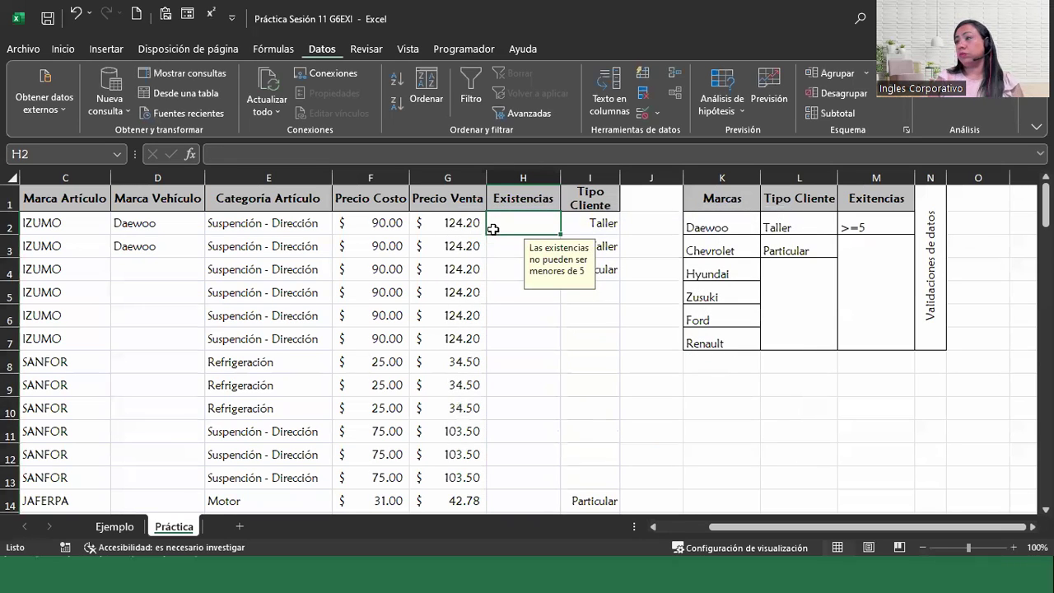
type("5")
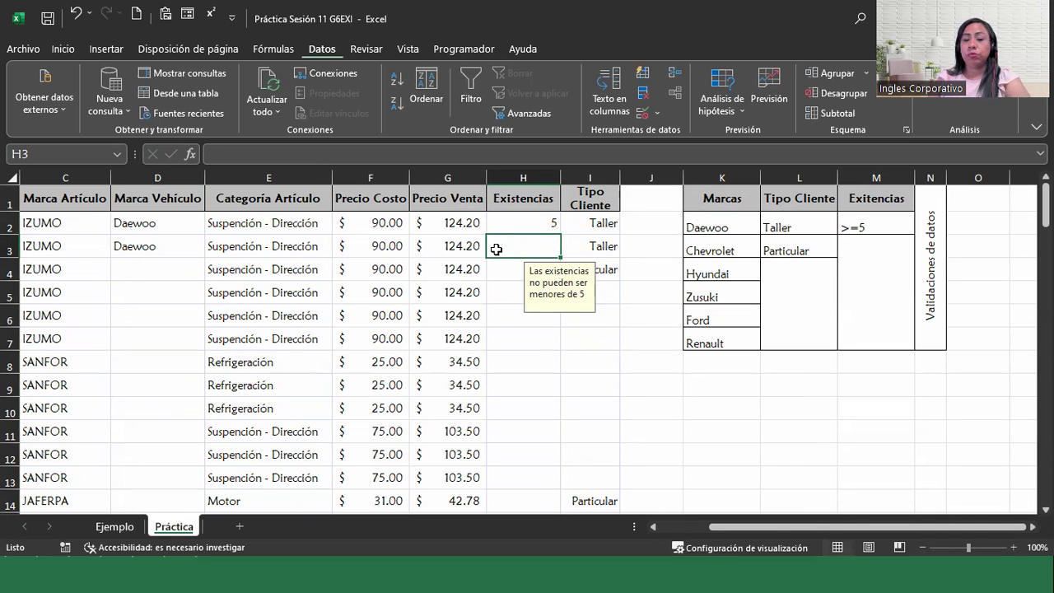
type("4")
key("Return")
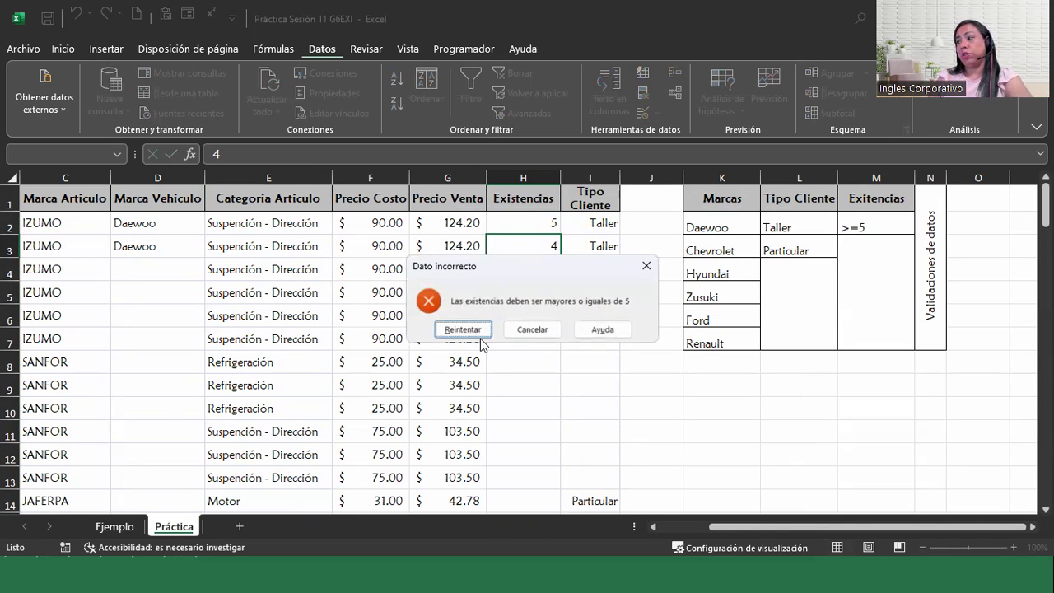
left_click(481, 334)
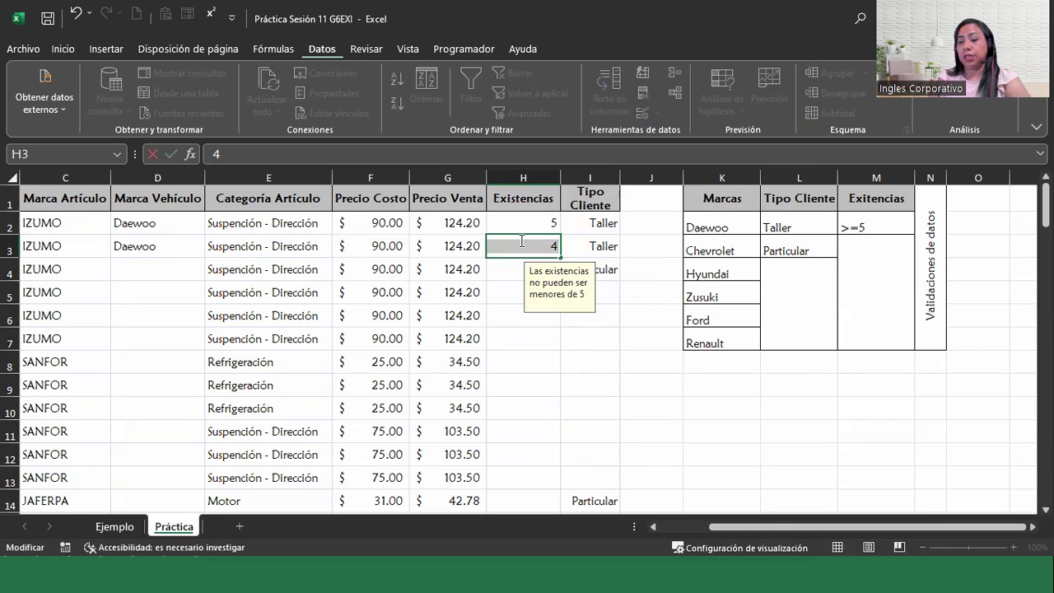
Enter 6 in H3 and 1500 in H4.
type("6")
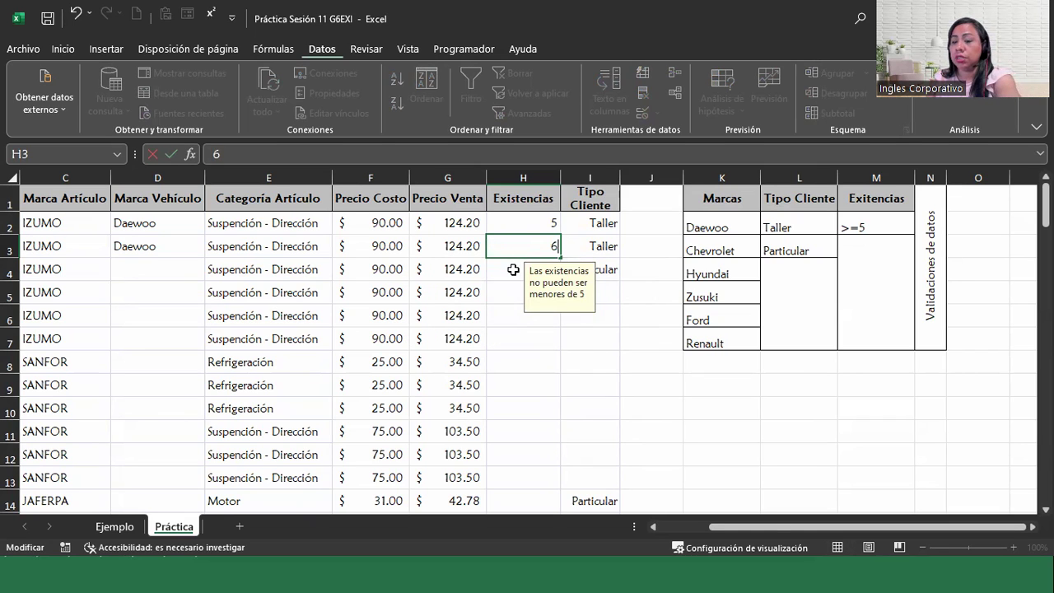
left_click(513, 269)
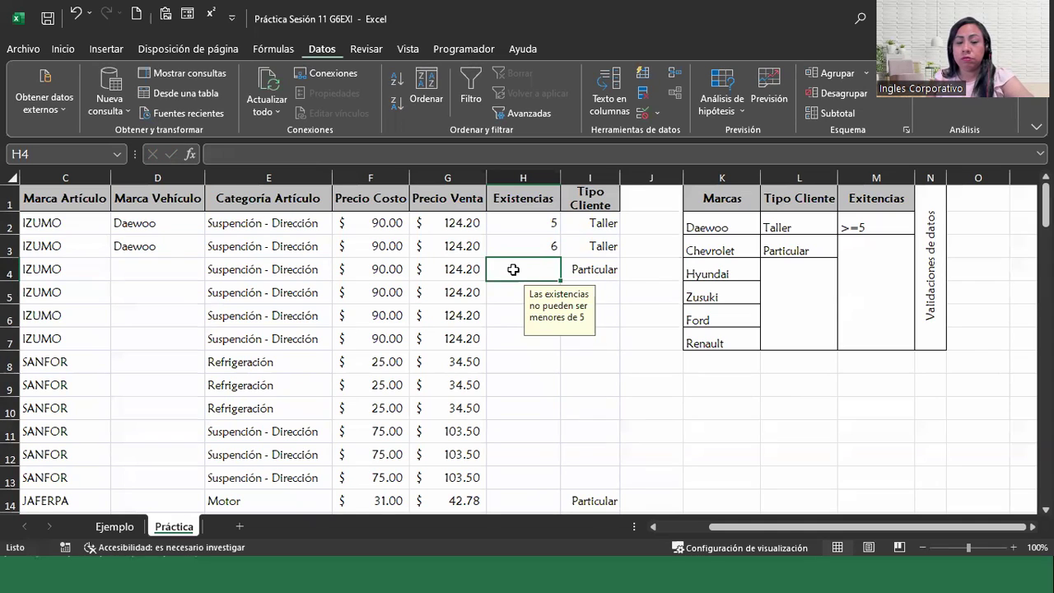
type("1500")
key("Return")
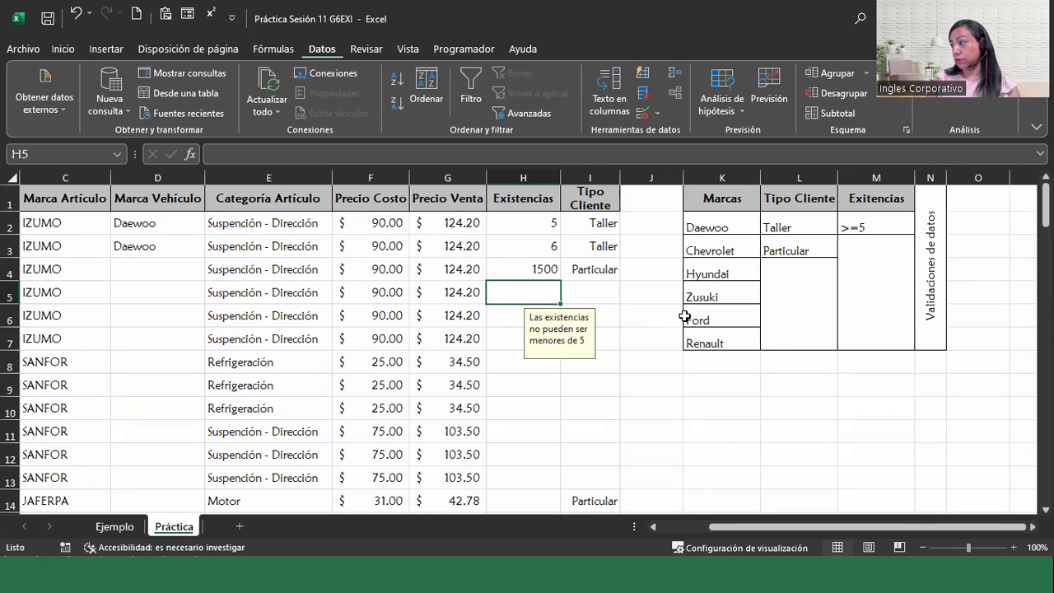
left_click(508, 412)
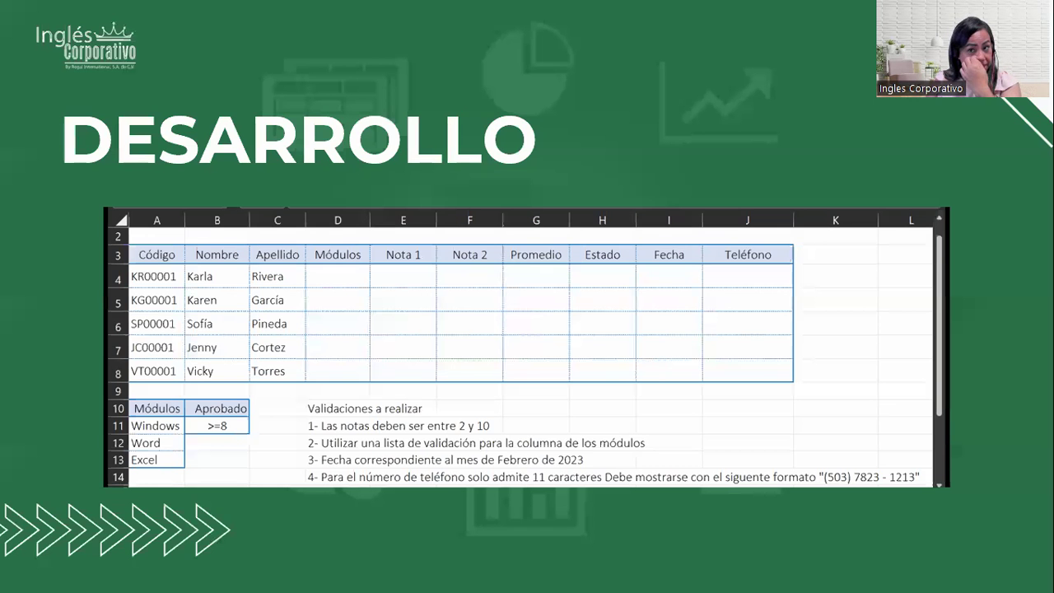
Advance to the closing slide about completing laboratory 11 on Ingles Corporativo.
key("Right")
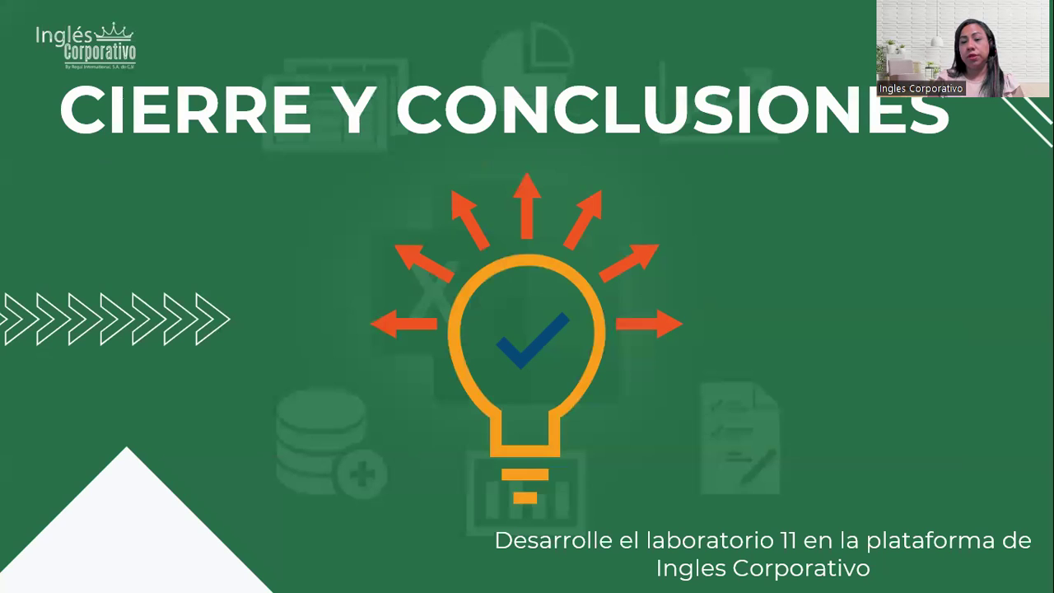